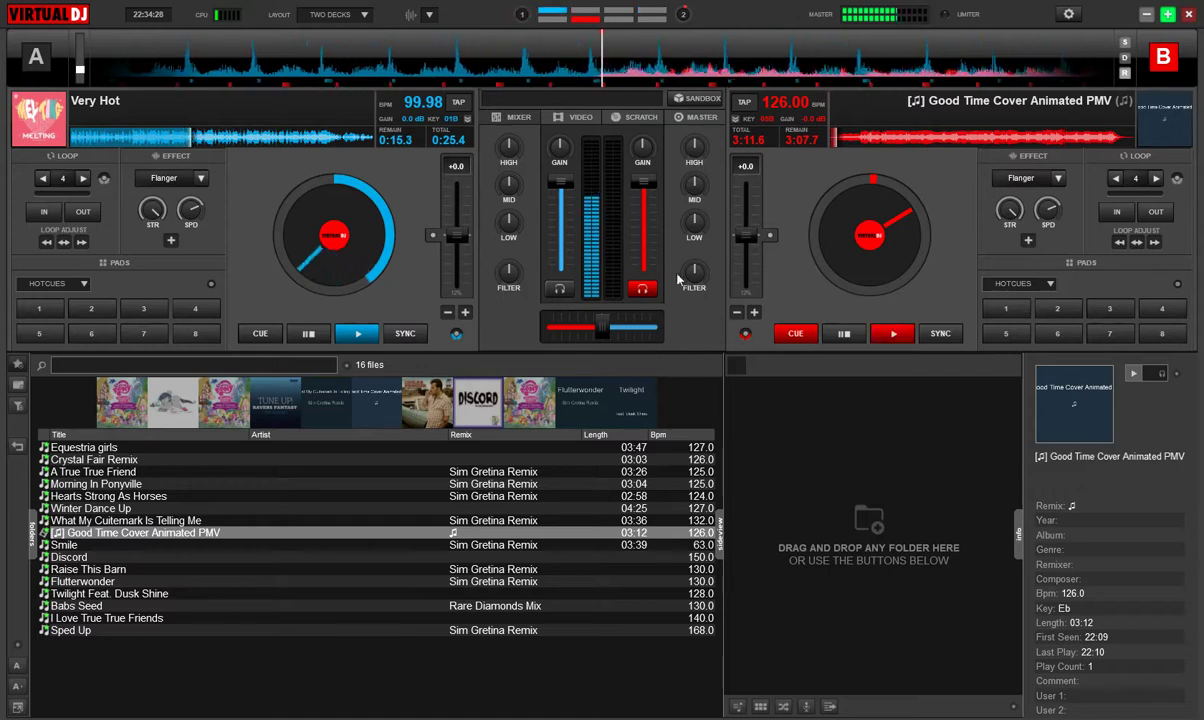
Step: Bring deck B's level to 0%, start Good Time Cover Animated PMV on it, and fade its level up to full
{"action": "left_click_drag", "start_coordinate": [644, 183], "coordinate": [643, 267]}
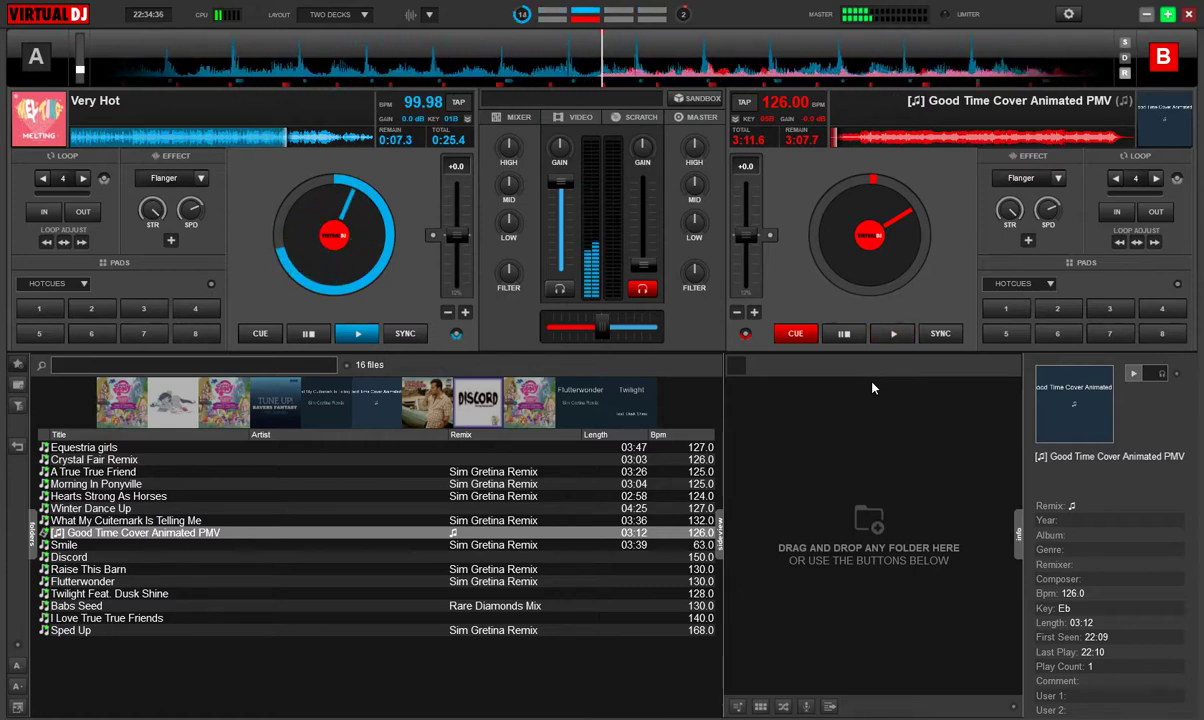
{"action": "left_click", "coordinate": [892, 333]}
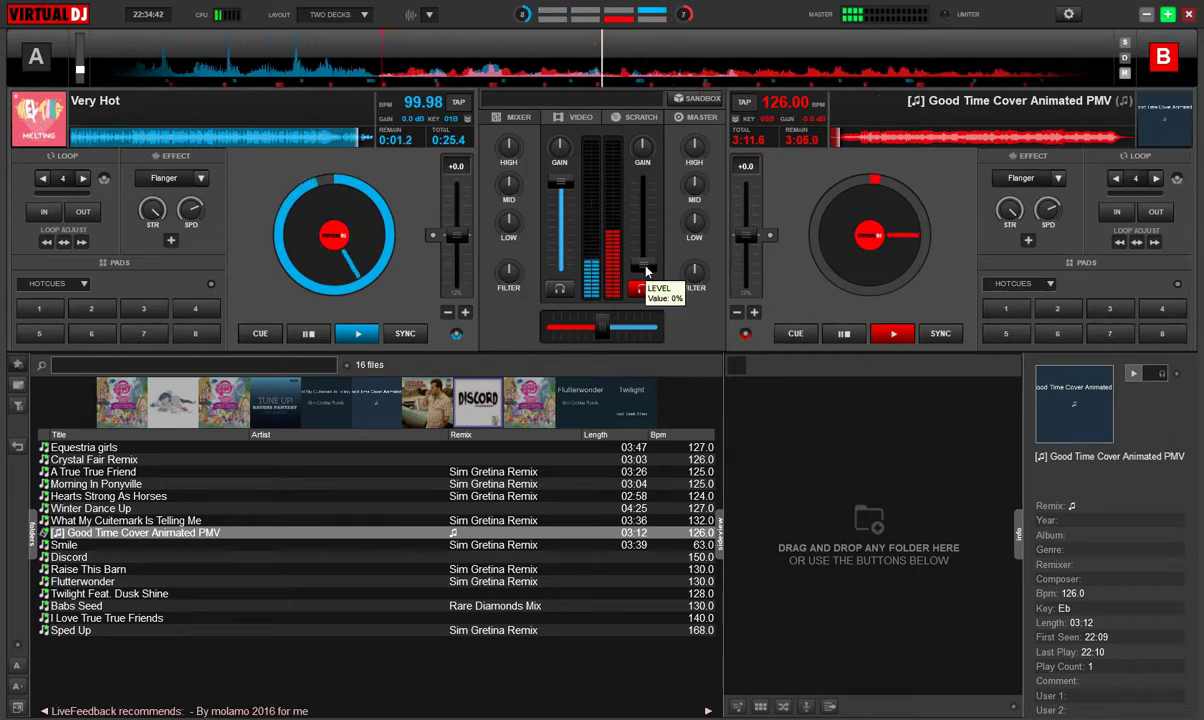
{"action": "left_click_drag", "start_coordinate": [645, 266], "coordinate": [650, 192]}
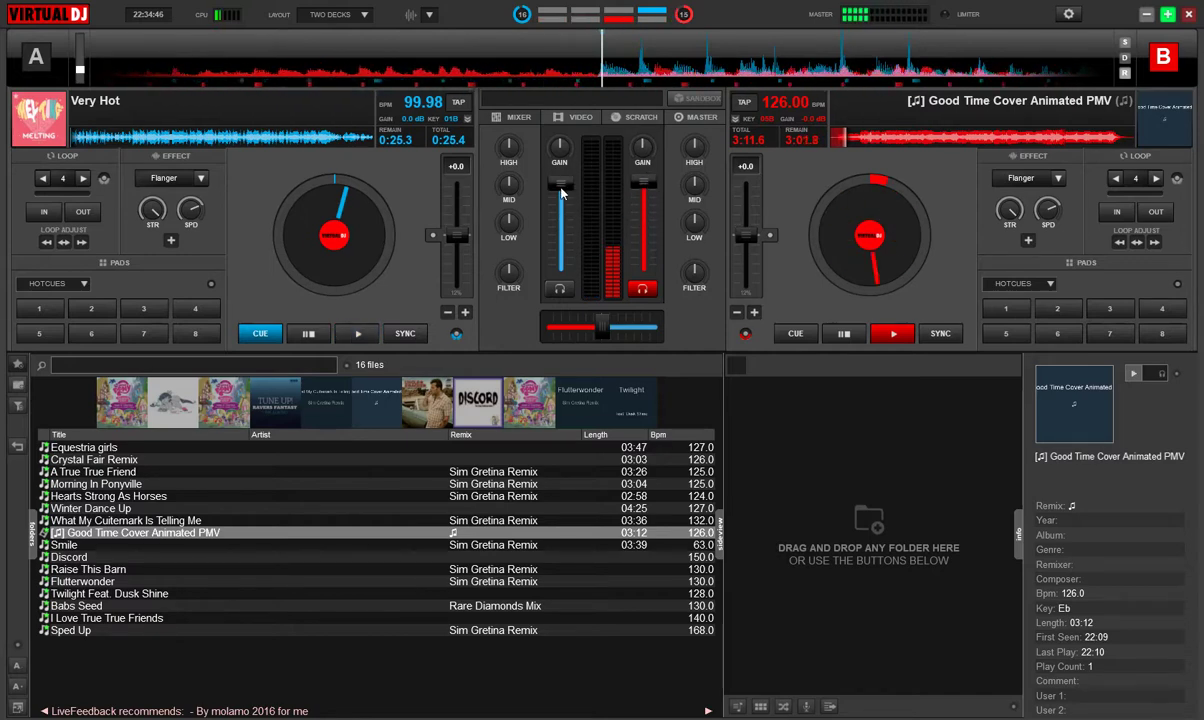
Step: With deck A's level at zero, load Equestria girls onto it, start playback and raise the level to about two thirds
{"action": "left_click_drag", "start_coordinate": [561, 181], "coordinate": [561, 265]}
{"action": "left_click_drag", "start_coordinate": [107, 449], "coordinate": [209, 194]}
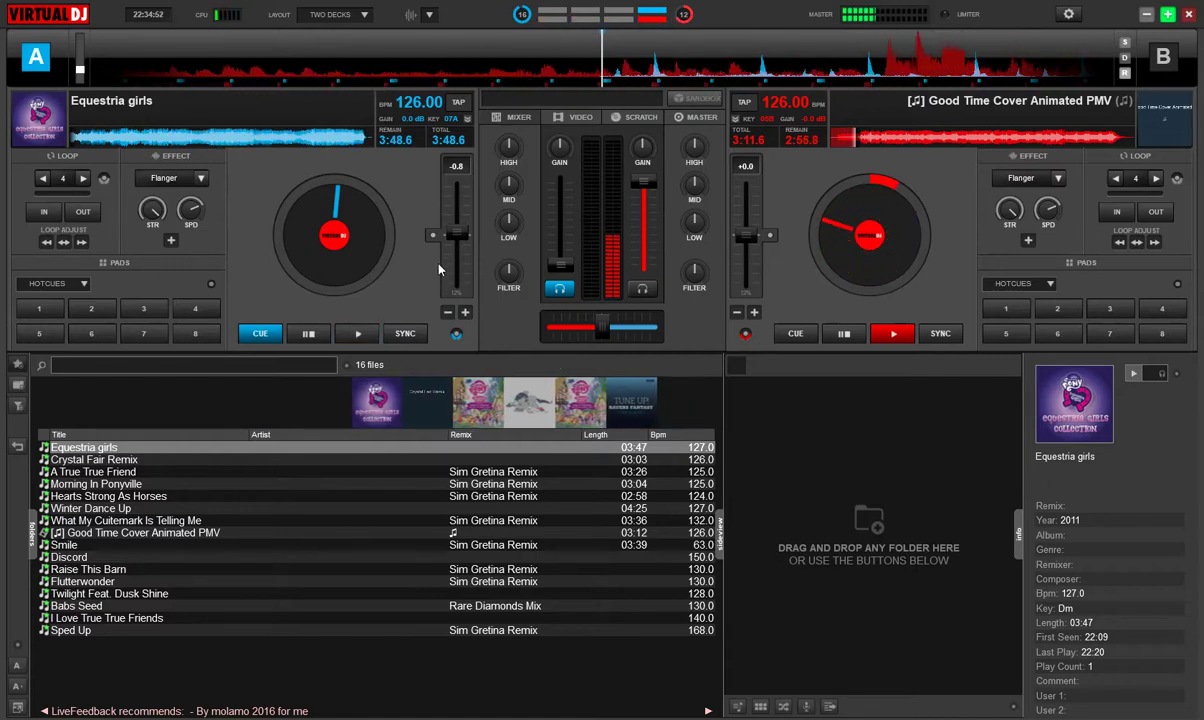
{"action": "left_click", "coordinate": [370, 337]}
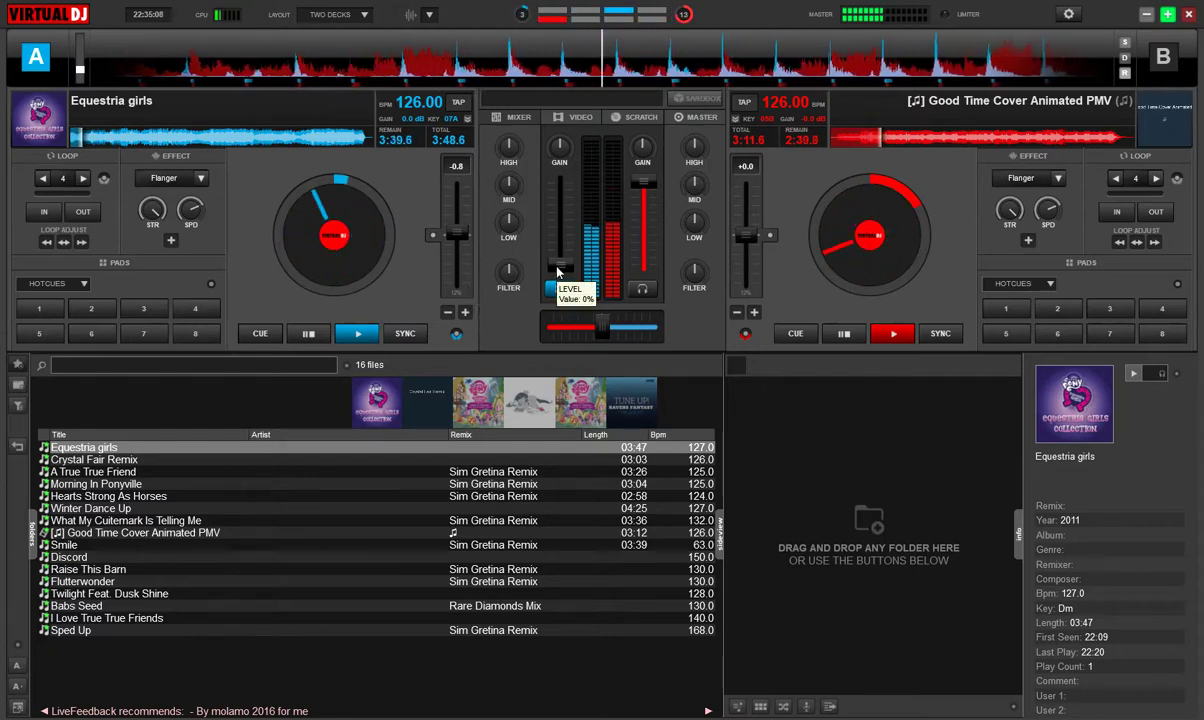
{"action": "left_click_drag", "start_coordinate": [558, 270], "coordinate": [573, 211]}
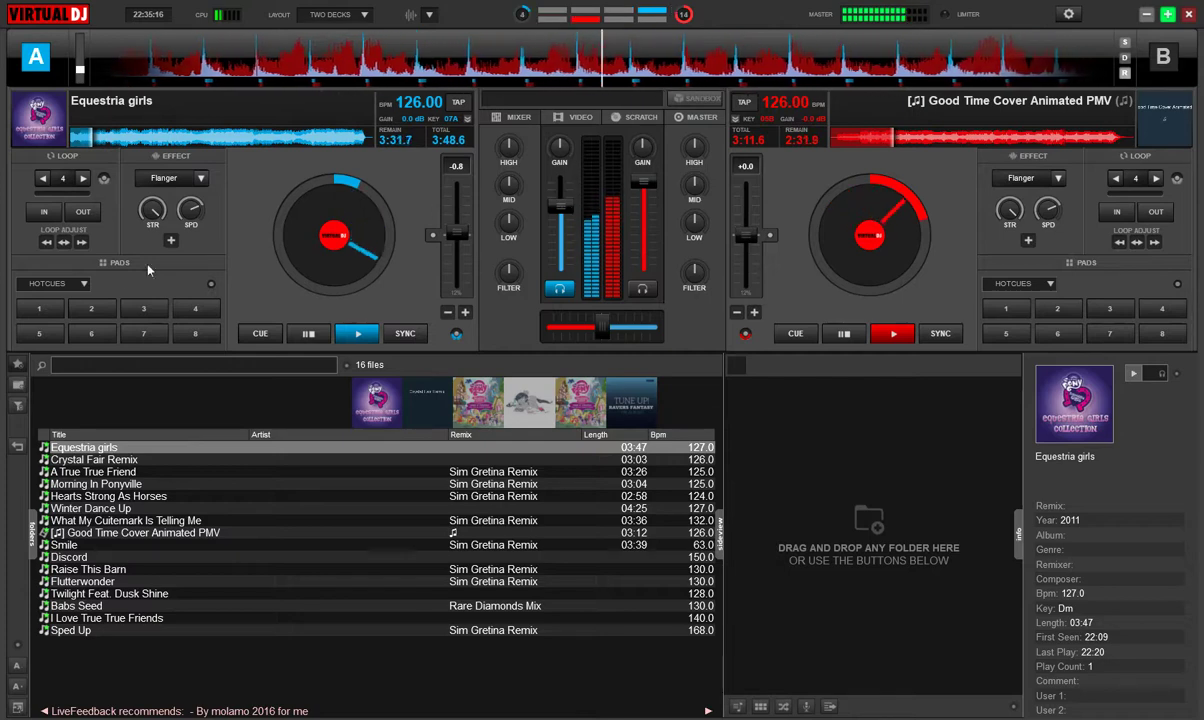
Step: Set hot cues 2 and 1 in Equestria girls on deck A and jump back to hot cue 2
{"action": "left_click", "coordinate": [105, 311]}
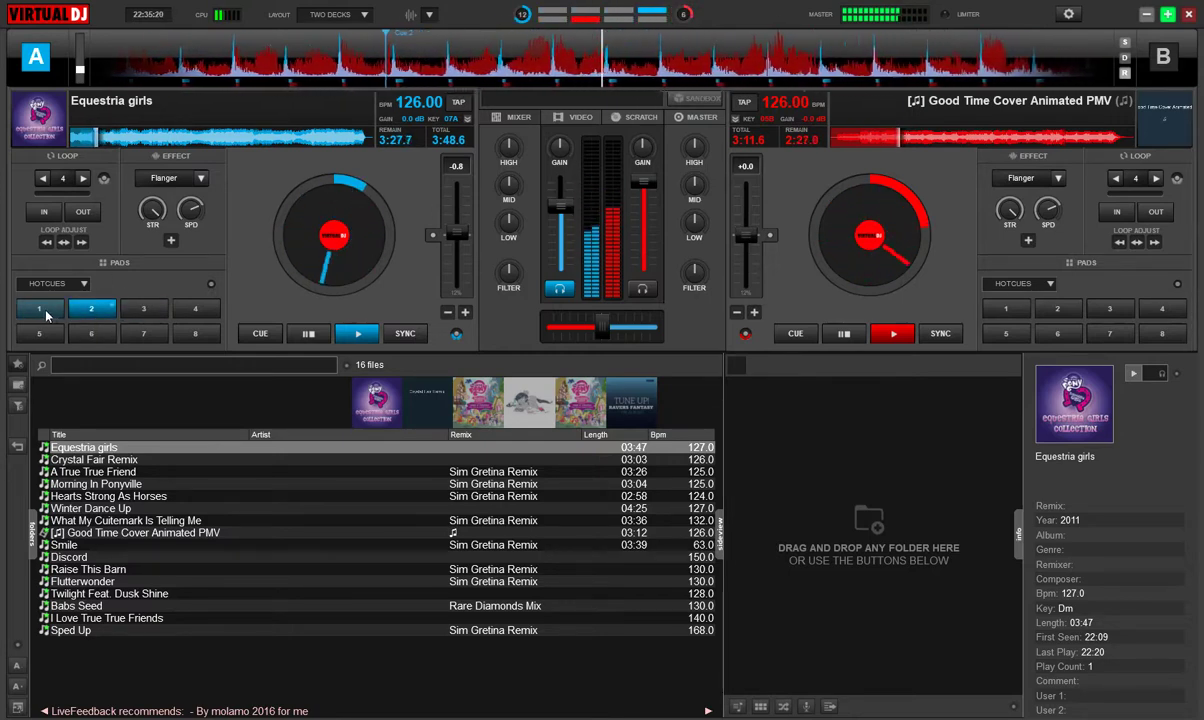
{"action": "left_click", "coordinate": [48, 314]}
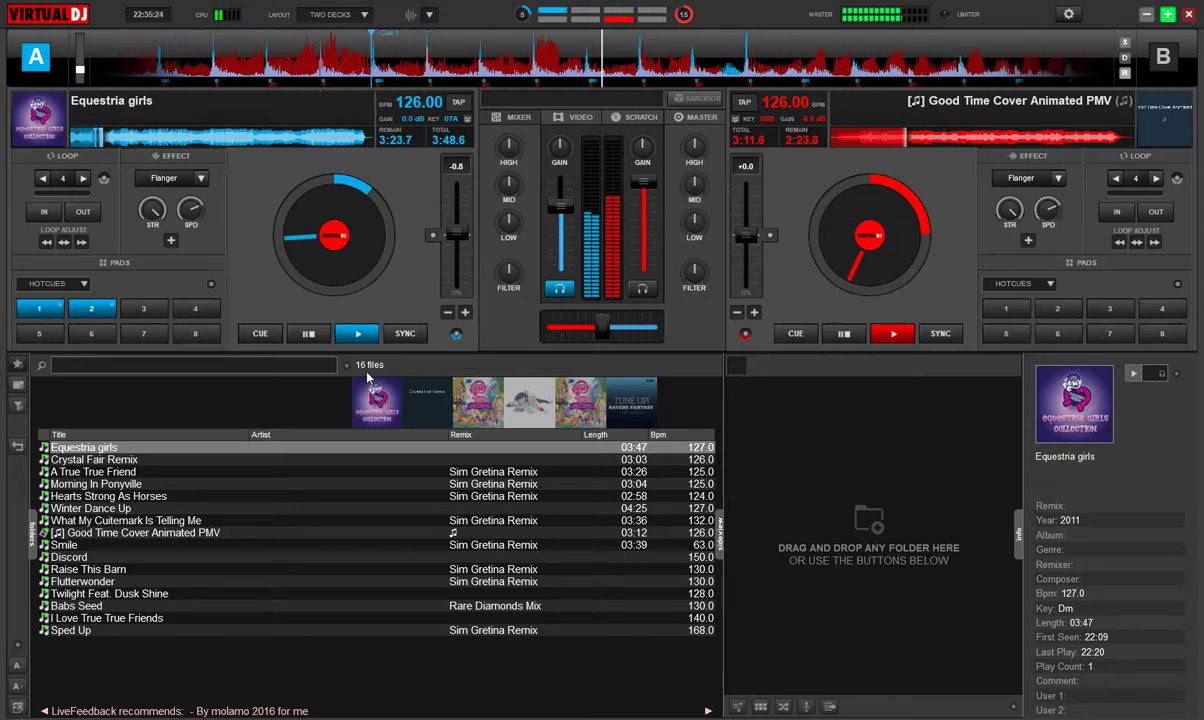
{"action": "left_click", "coordinate": [80, 316]}
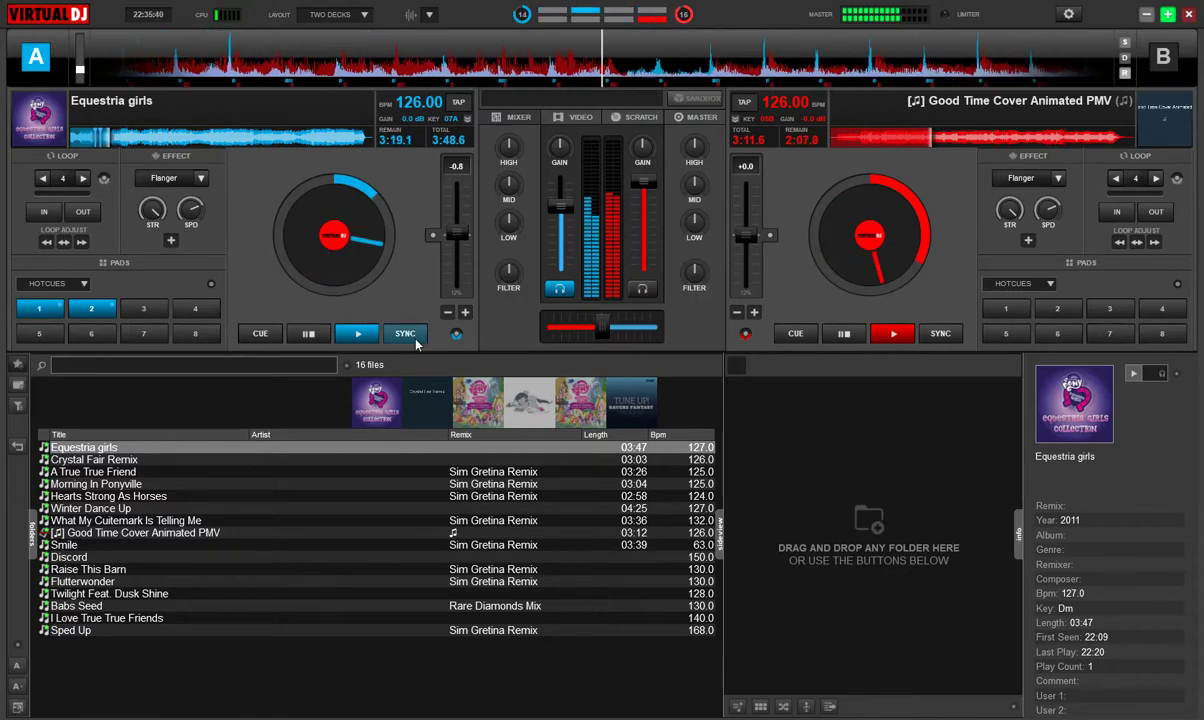
Step: Loop deck A for 1 beat, keep the loop-back direction, and extend the loop to 2 and finally 4 beats
{"action": "key", "text": "1"}
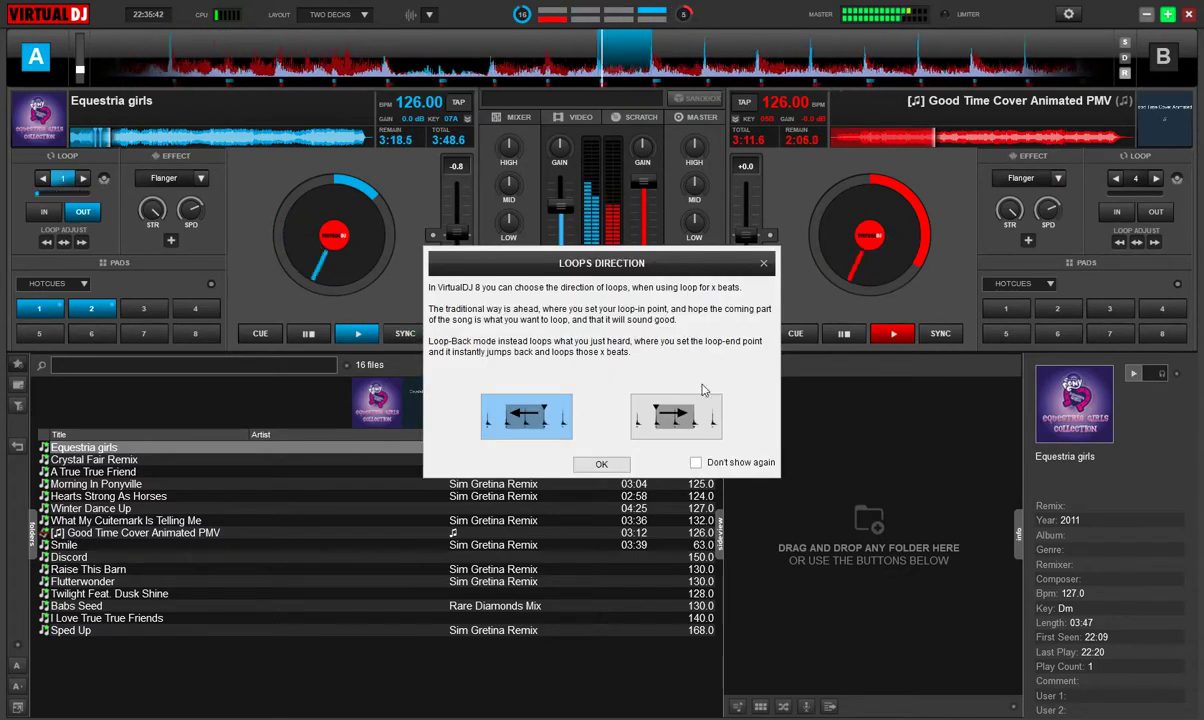
{"action": "left_click", "coordinate": [600, 465]}
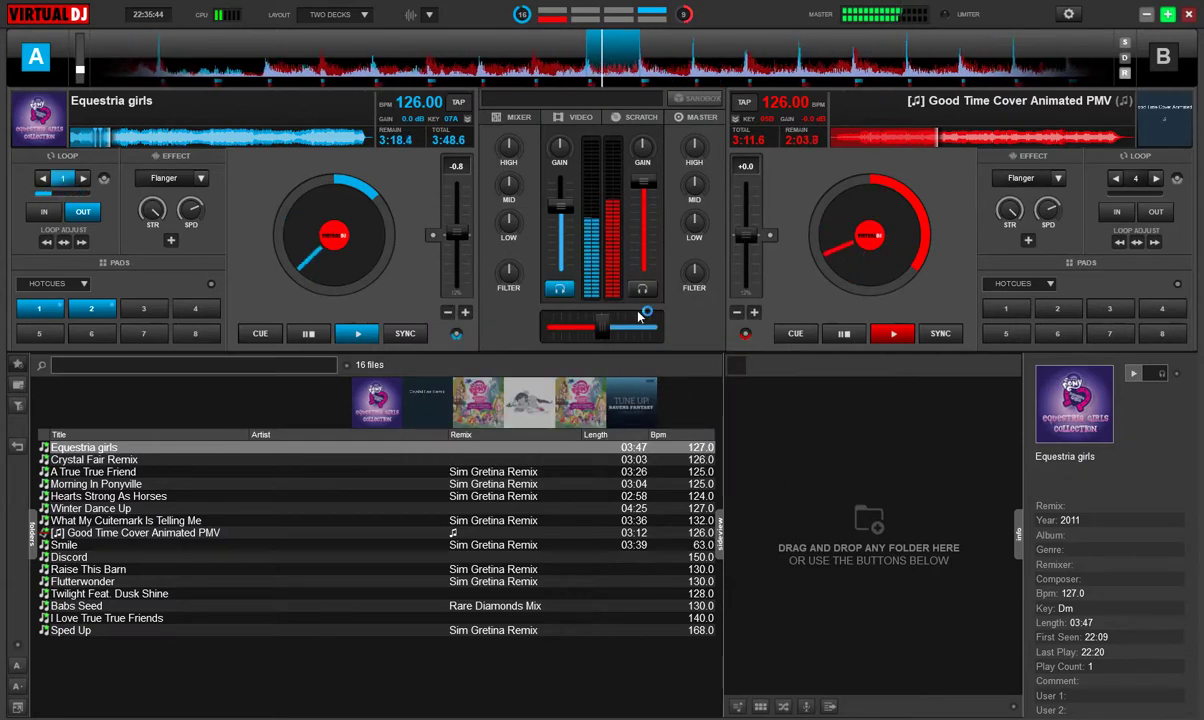
{"action": "key", "text": "2"}
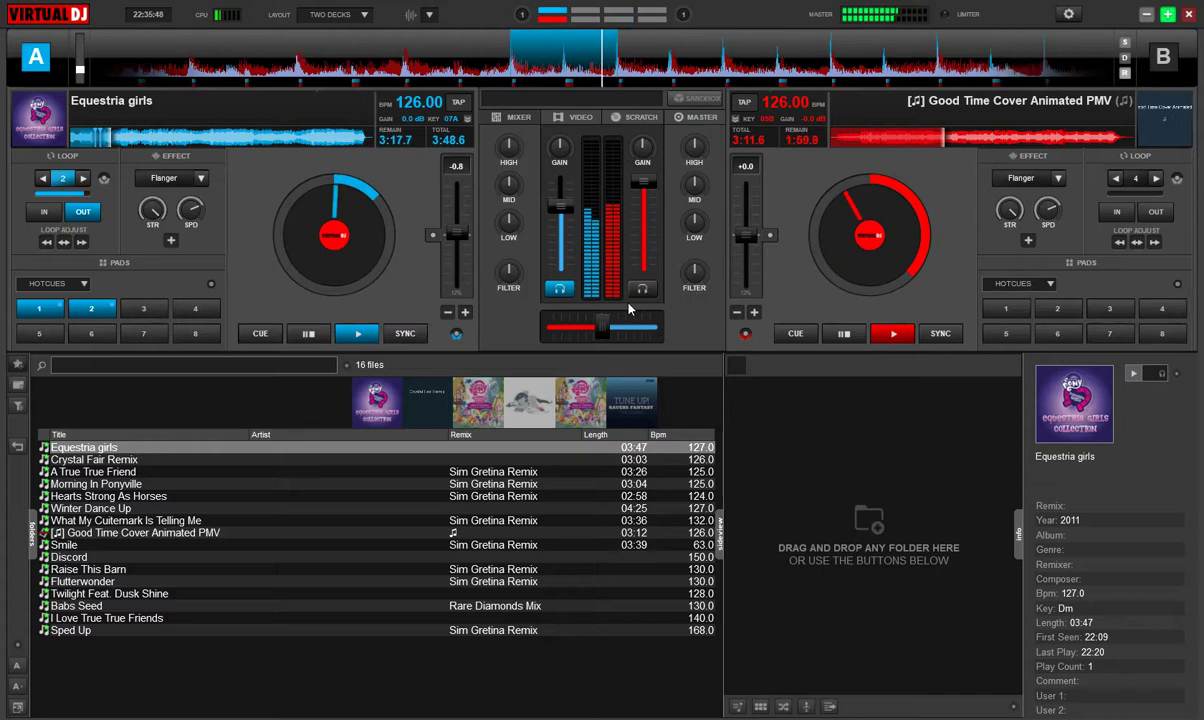
{"action": "key", "text": "4"}
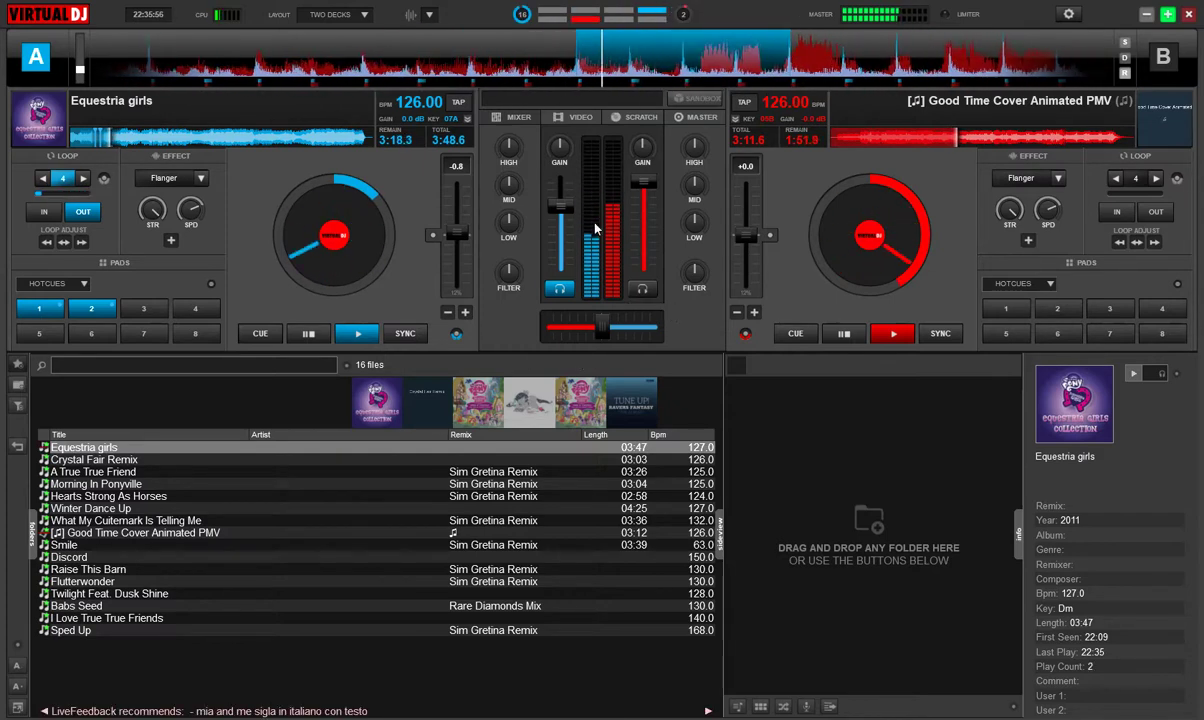
Step: Raise deck A's level to full, ease it slightly below maximum, and release the 4-beat loop
{"action": "left_click_drag", "start_coordinate": [560, 200], "coordinate": [560, 181]}
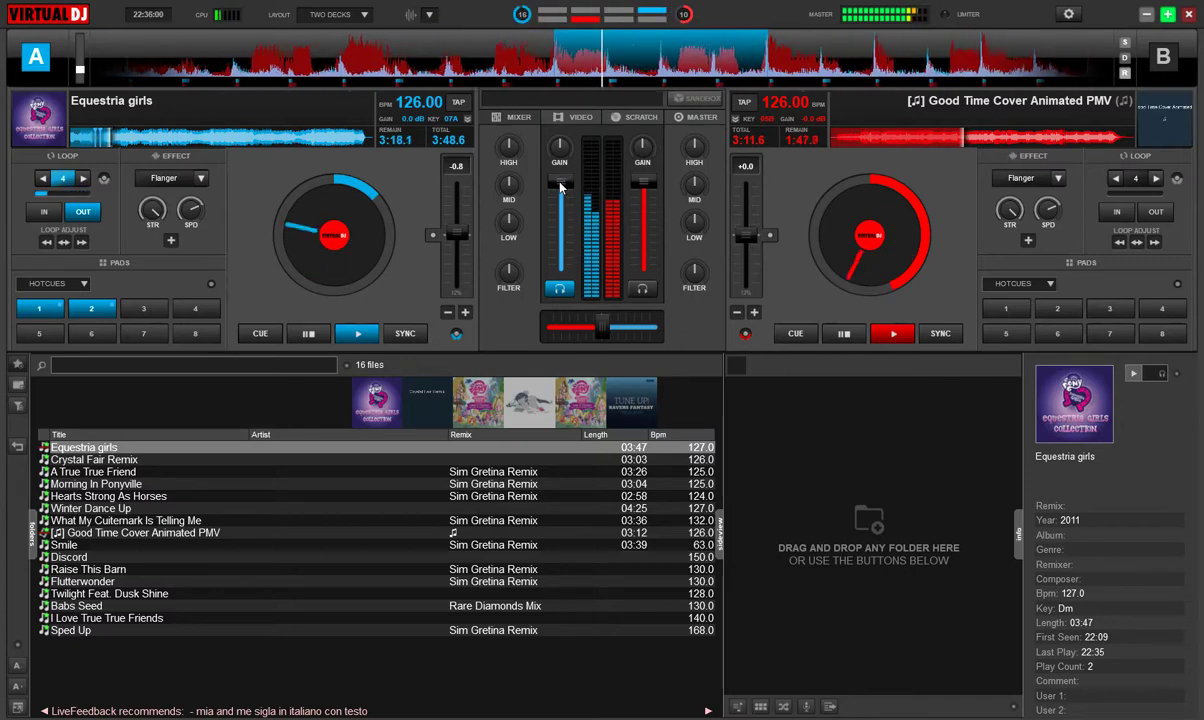
{"action": "left_click_drag", "start_coordinate": [562, 189], "coordinate": [564, 203]}
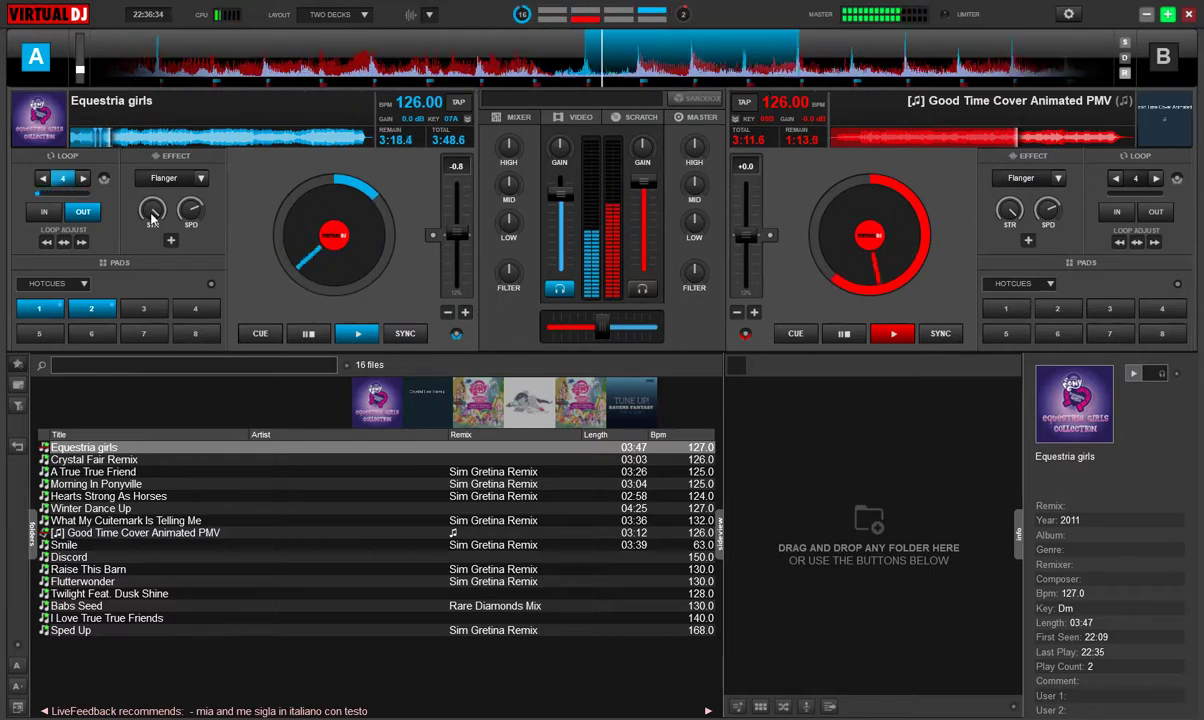
{"action": "left_click", "coordinate": [83, 212]}
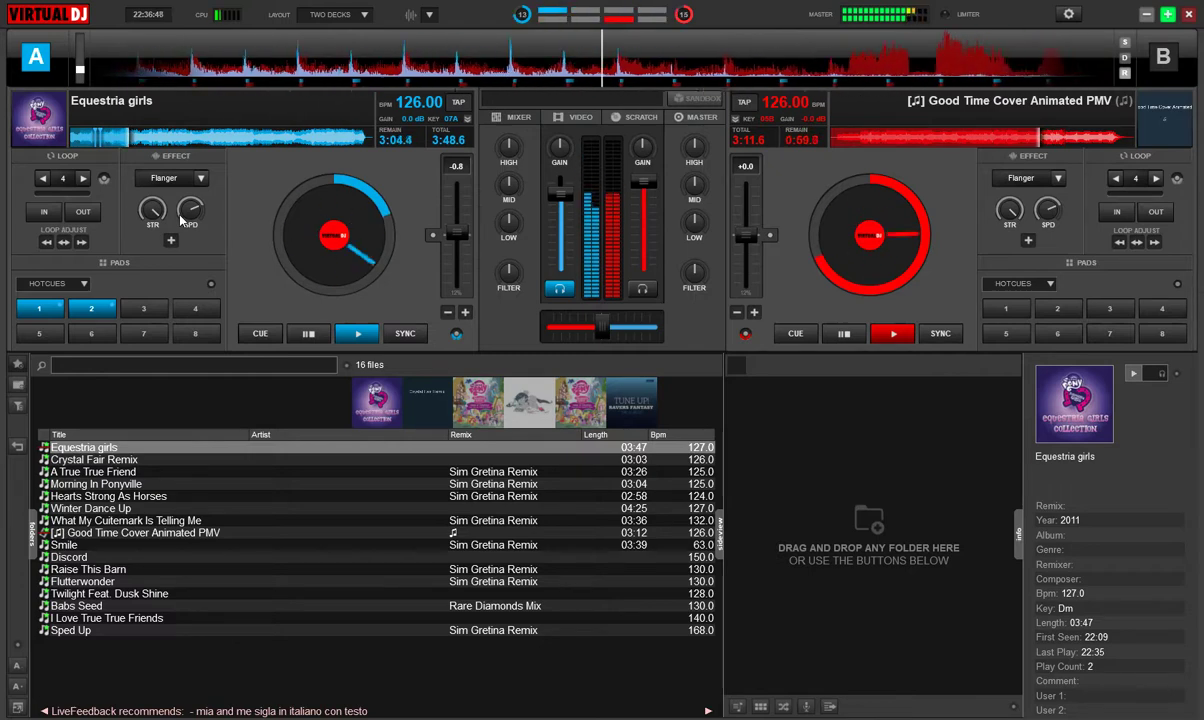
Step: Hold Equestria girls in a 1-beat loop, and replace it on deck A with Crystal Fair Remix playing
{"action": "key", "text": "l"}
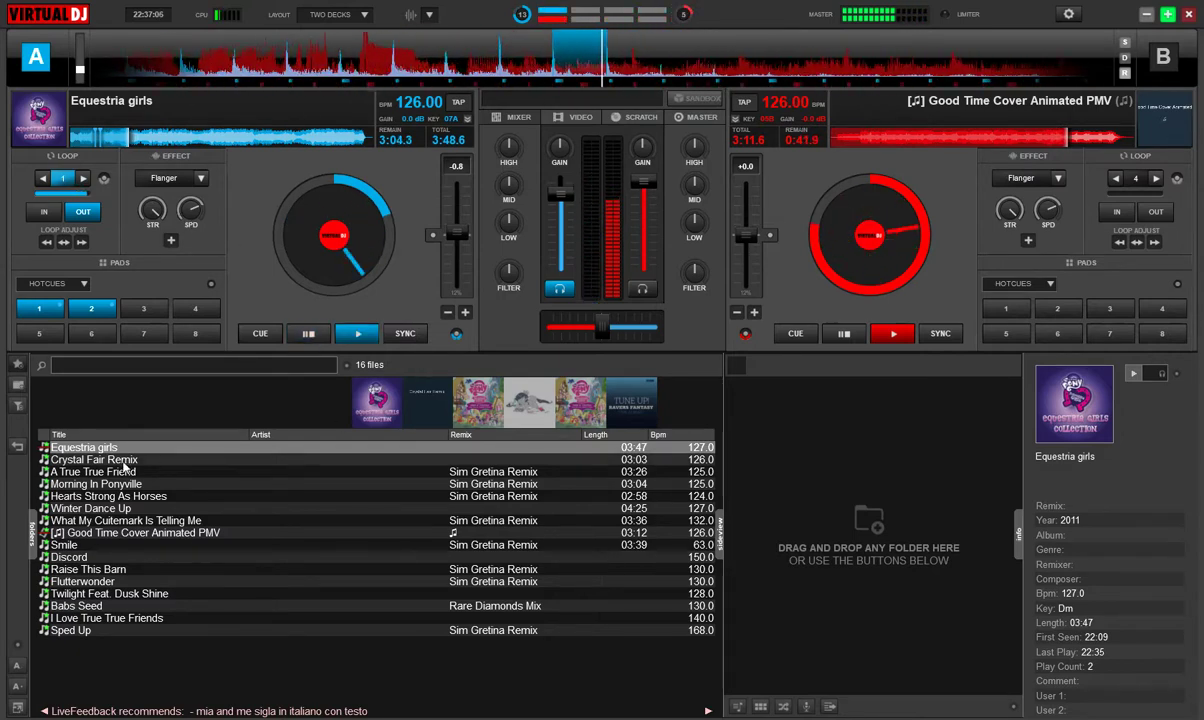
{"action": "left_click_drag", "start_coordinate": [330, 459], "coordinate": [318, 205]}
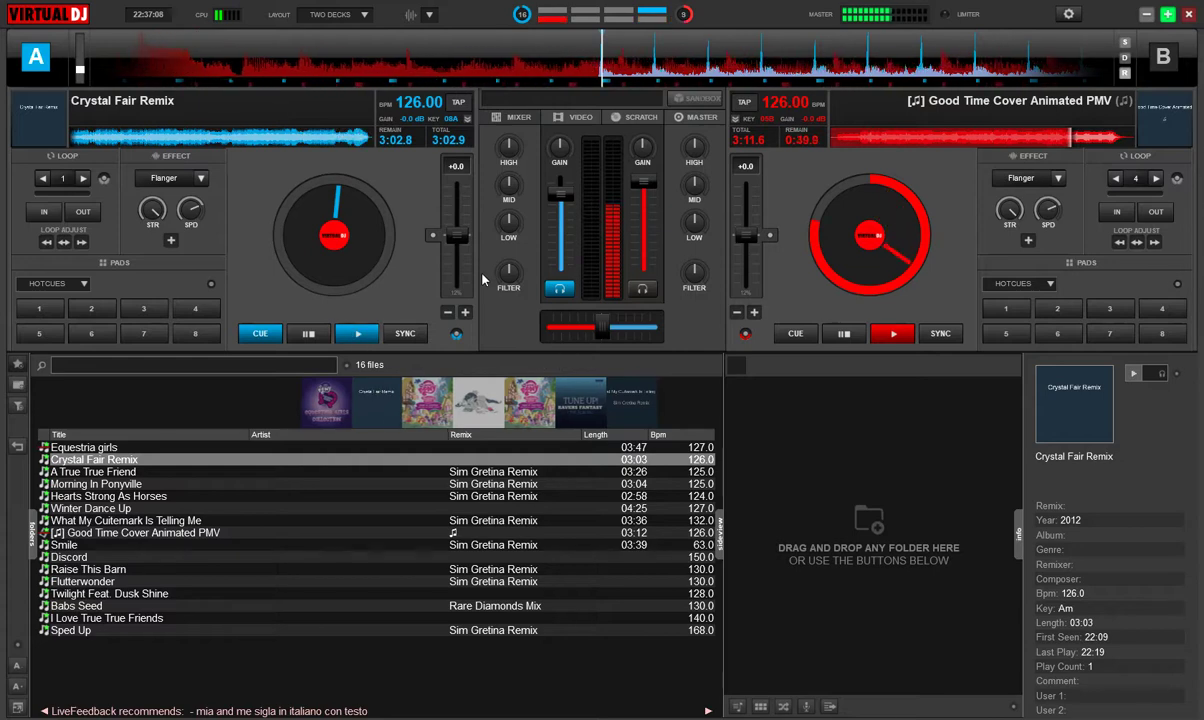
{"action": "left_click", "coordinate": [374, 339]}
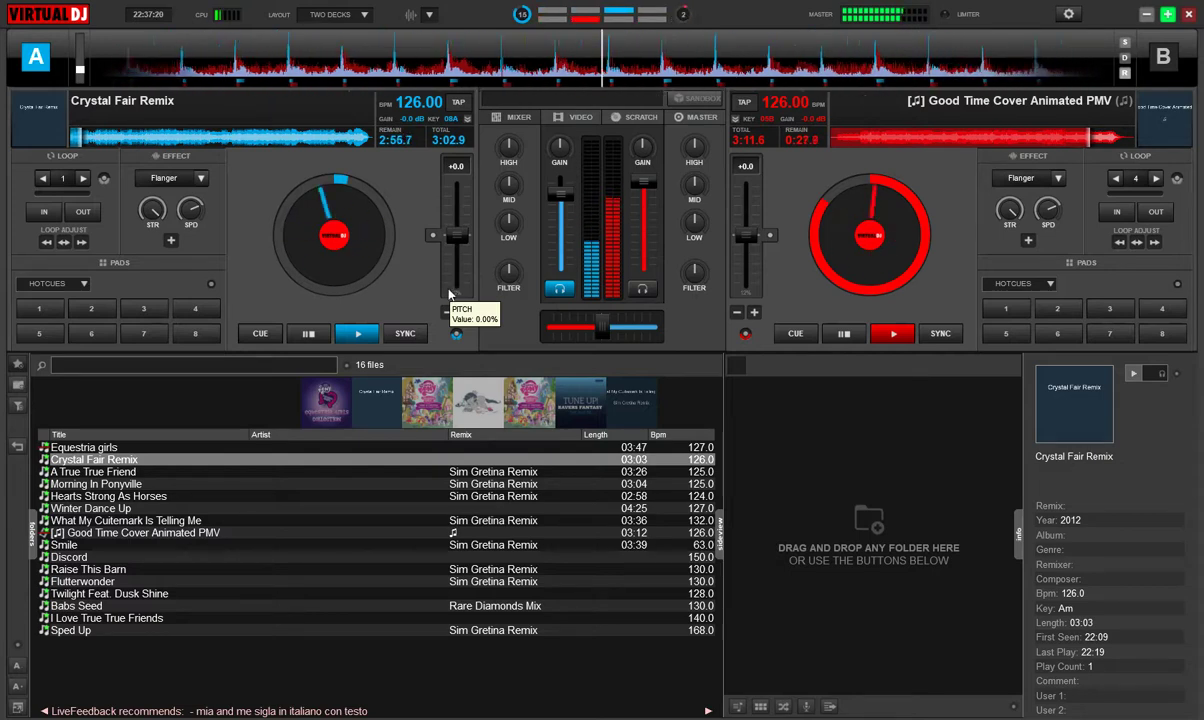
Step: Hold Crystal Fair Remix in a 4-beat loop, release it, and fade deck B's level down to zero
{"action": "key", "text": "4"}
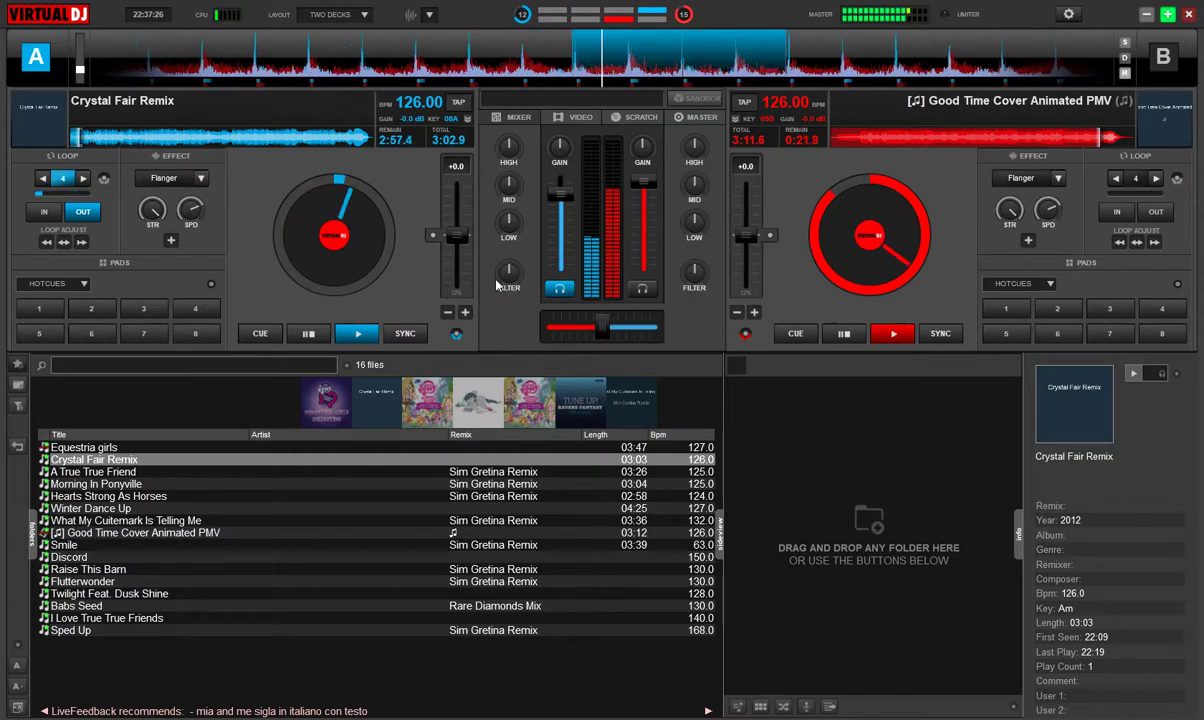
{"action": "key", "text": "l"}
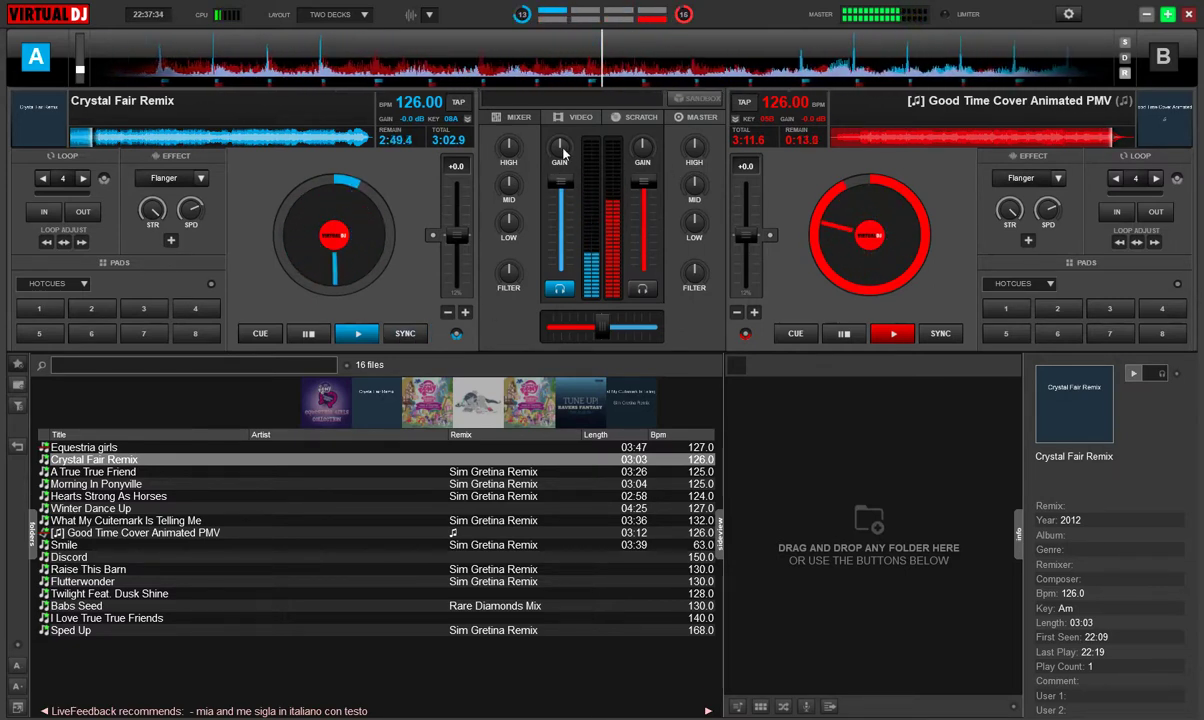
{"action": "left_click_drag", "start_coordinate": [645, 186], "coordinate": [644, 265]}
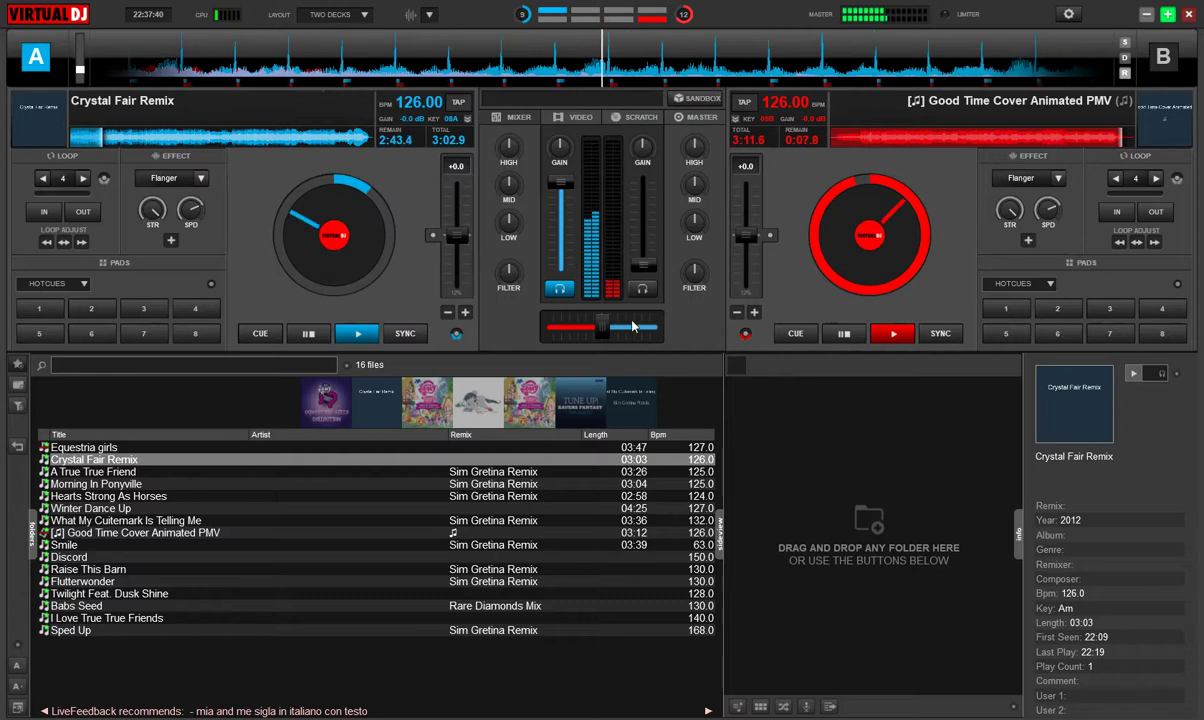
Step: Load A True True Friend onto deck B, start it, and bring deck B's level up to 39%
{"action": "left_click", "coordinate": [68, 472]}
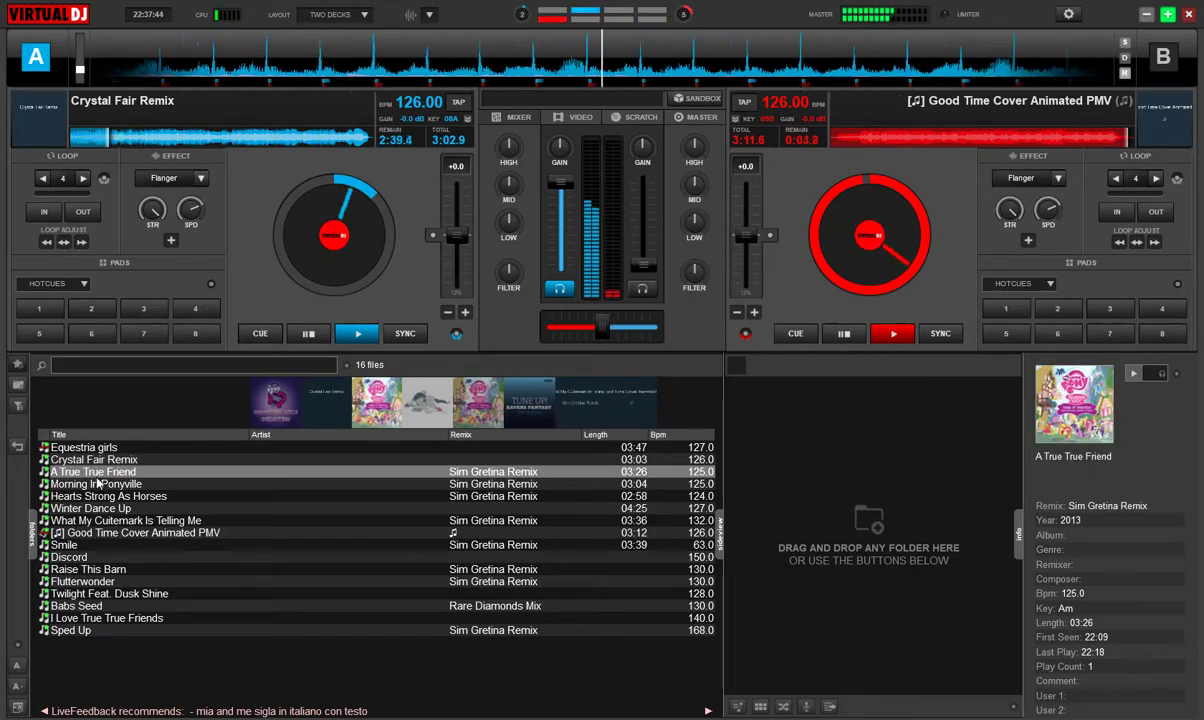
{"action": "left_click_drag", "start_coordinate": [100, 472], "coordinate": [980, 212]}
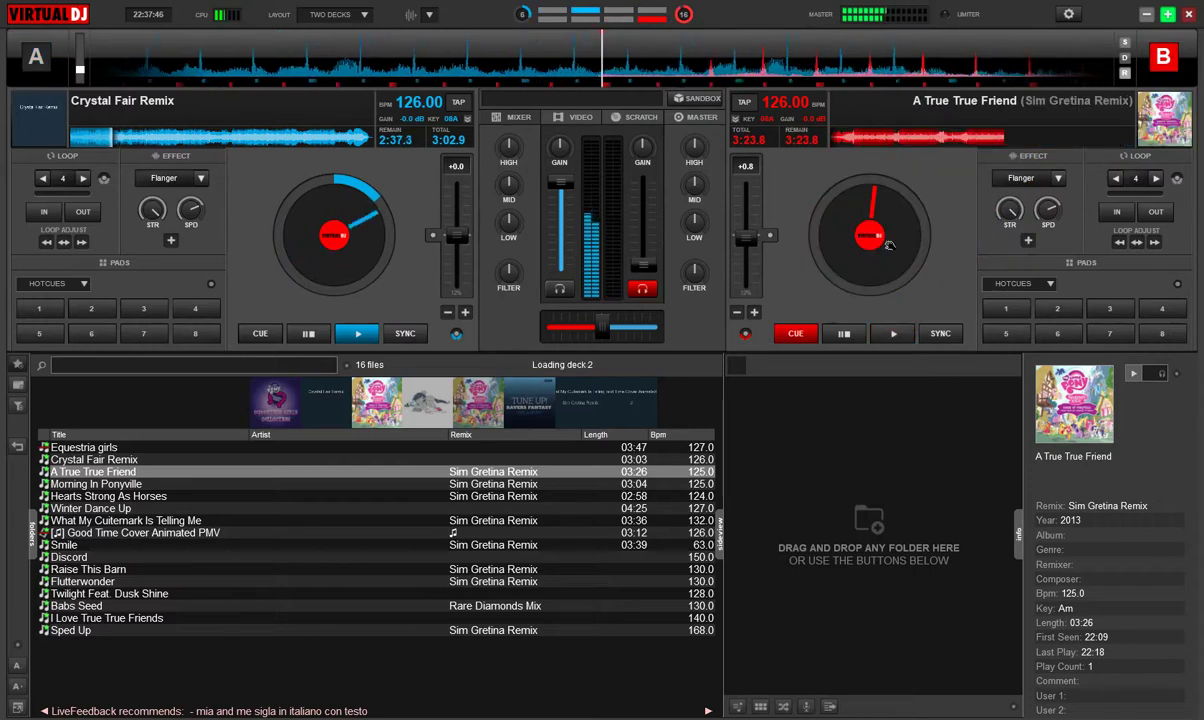
{"action": "left_click", "coordinate": [895, 338]}
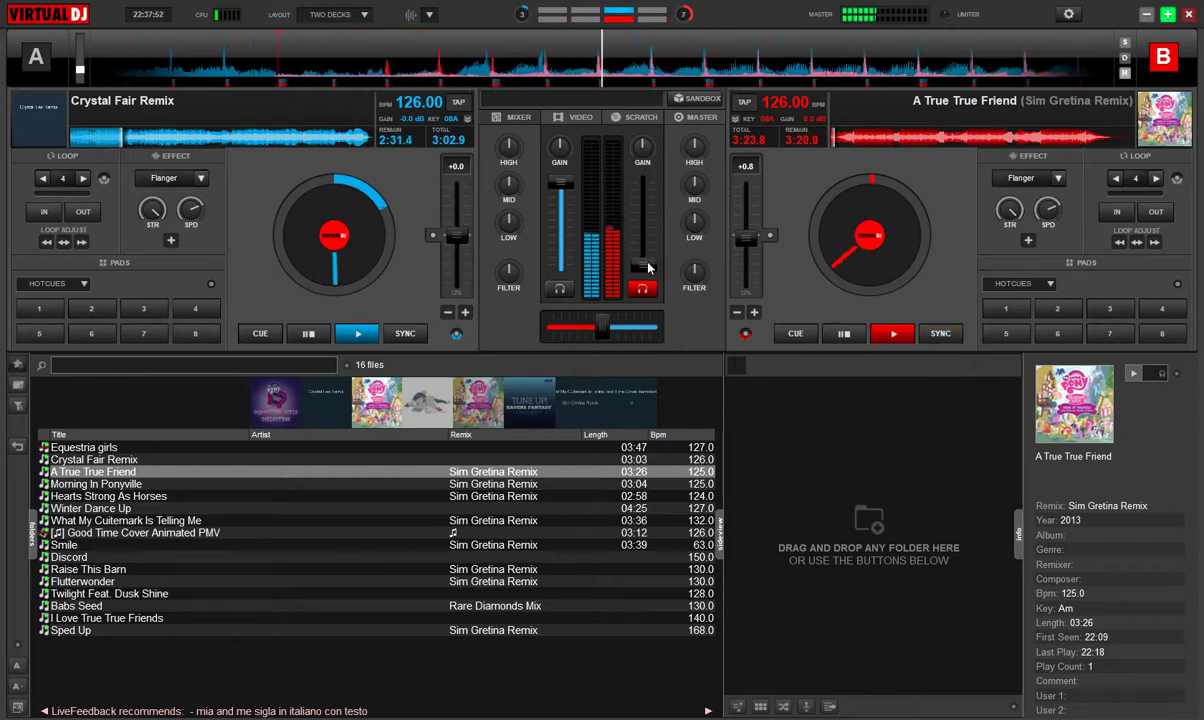
{"action": "left_click_drag", "start_coordinate": [650, 244], "coordinate": [652, 236]}
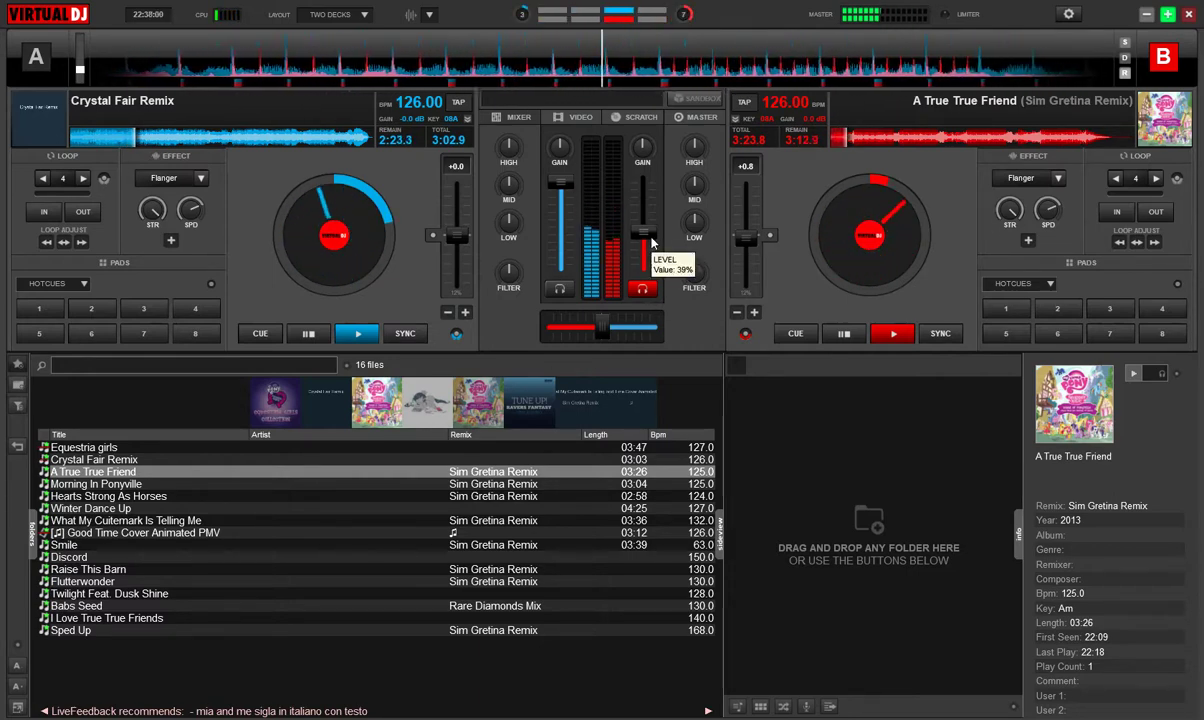
Step: Show the scratch waveform view and crossfade by raising deck B's level to full while slightly lowering deck A's level
{"action": "left_click", "coordinate": [641, 117]}
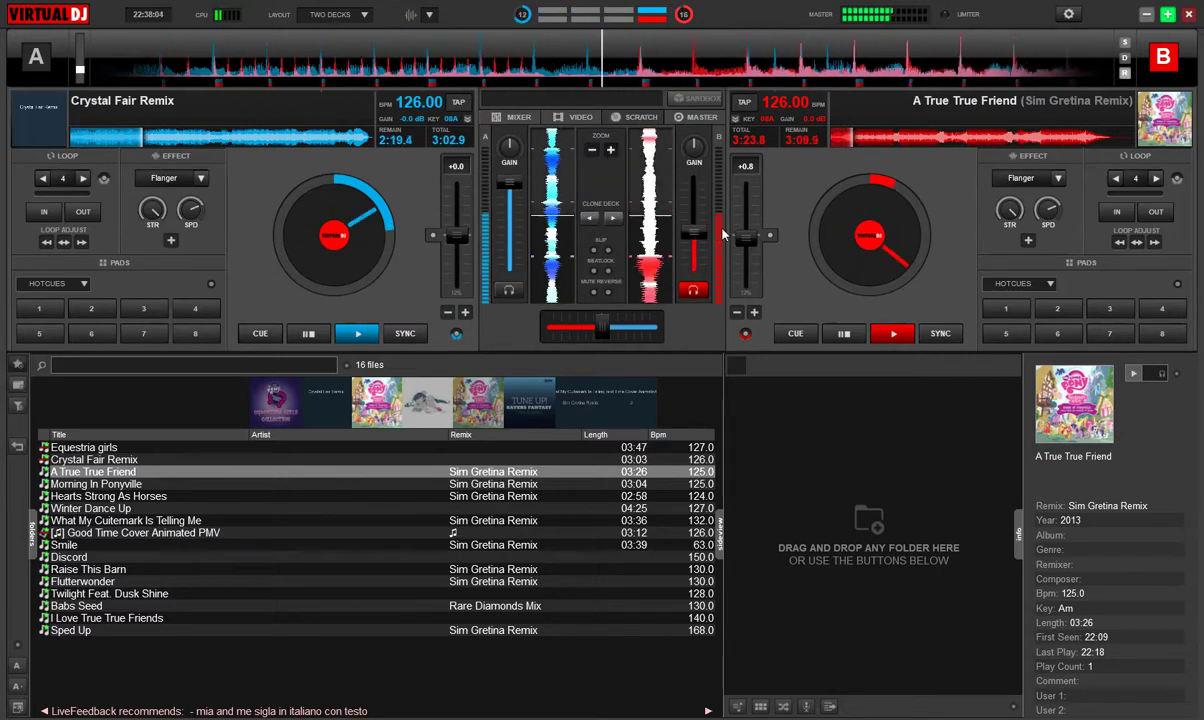
{"action": "left_click_drag", "start_coordinate": [691, 240], "coordinate": [698, 210]}
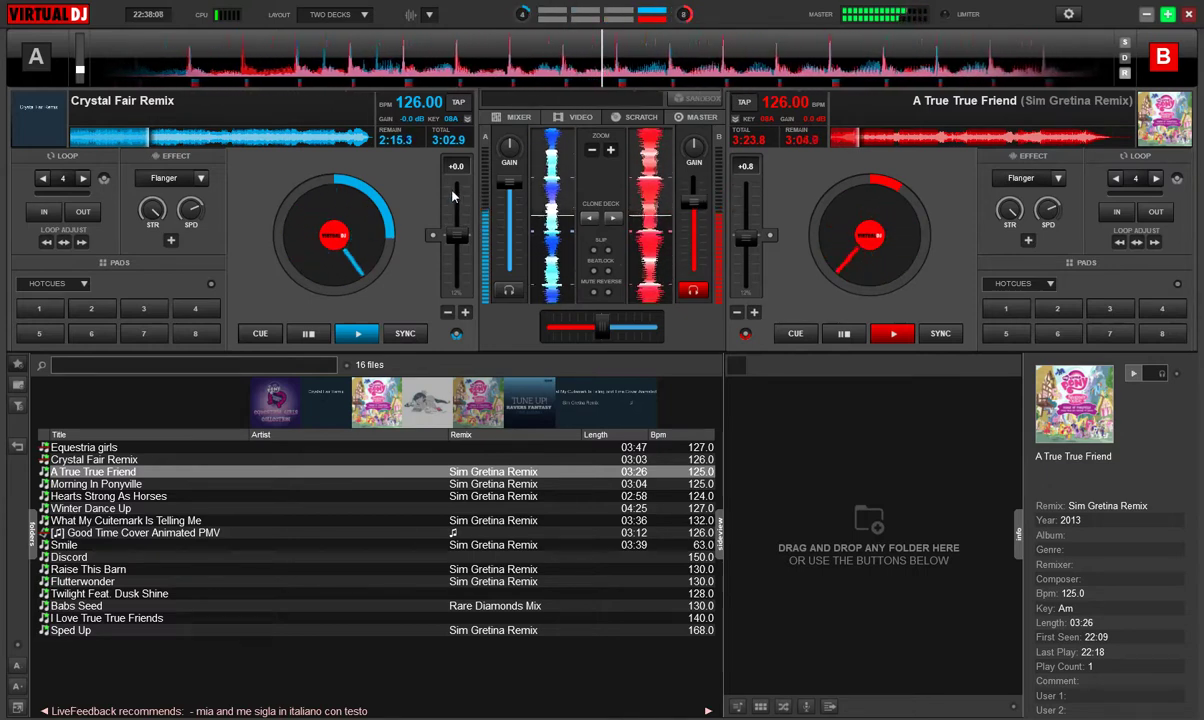
{"action": "left_click_drag", "start_coordinate": [505, 188], "coordinate": [506, 193]}
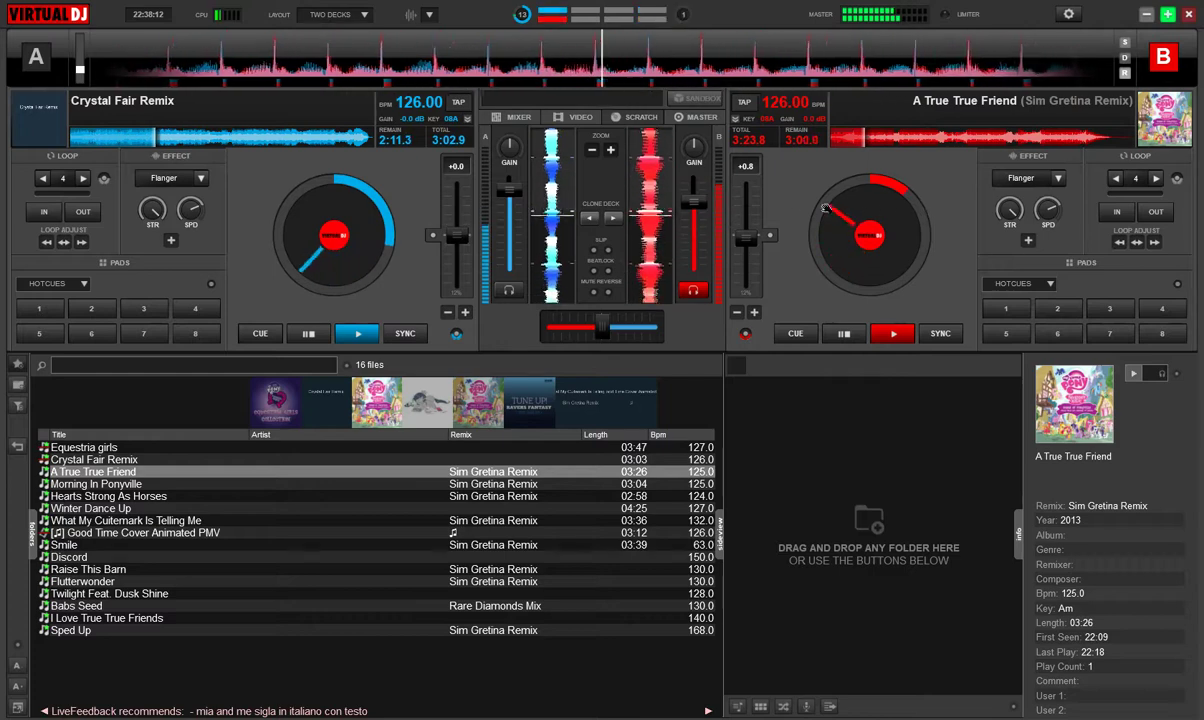
{"action": "left_click_drag", "start_coordinate": [700, 203], "coordinate": [700, 182]}
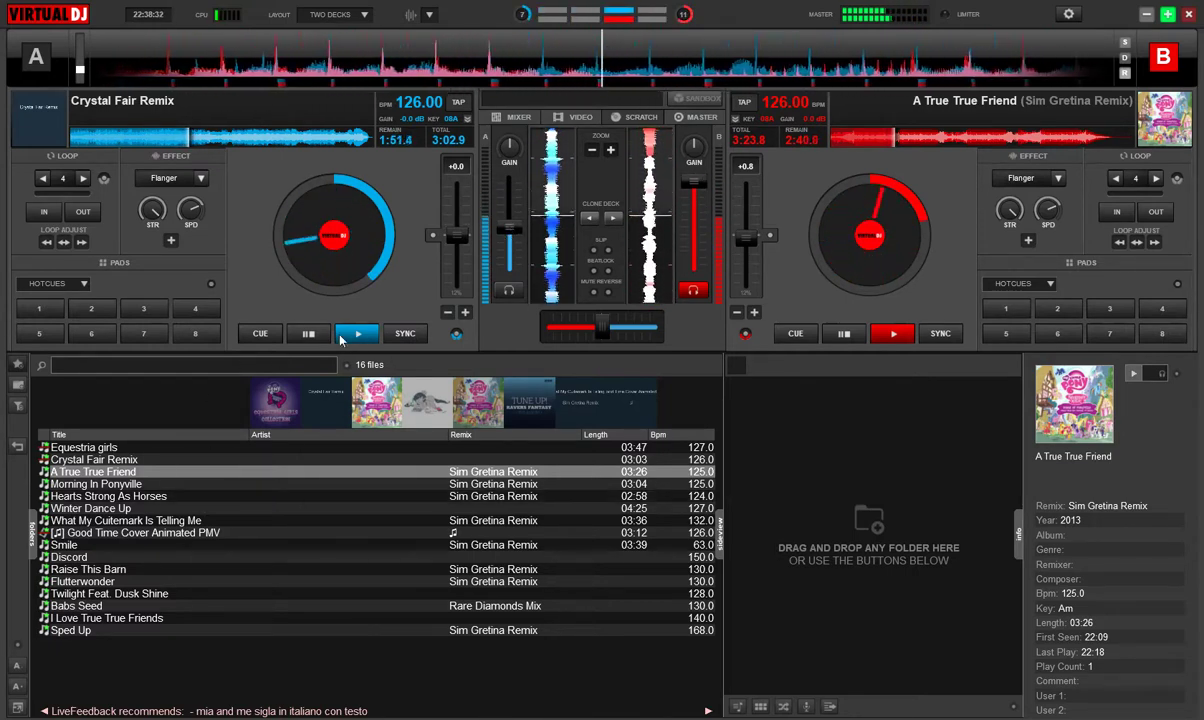
Step: Pause deck A, load Morning In Ponyville onto it, and shorten its 4-beat loop to 1 beat
{"action": "left_click", "coordinate": [308, 333]}
{"action": "double_click", "coordinate": [100, 485]}
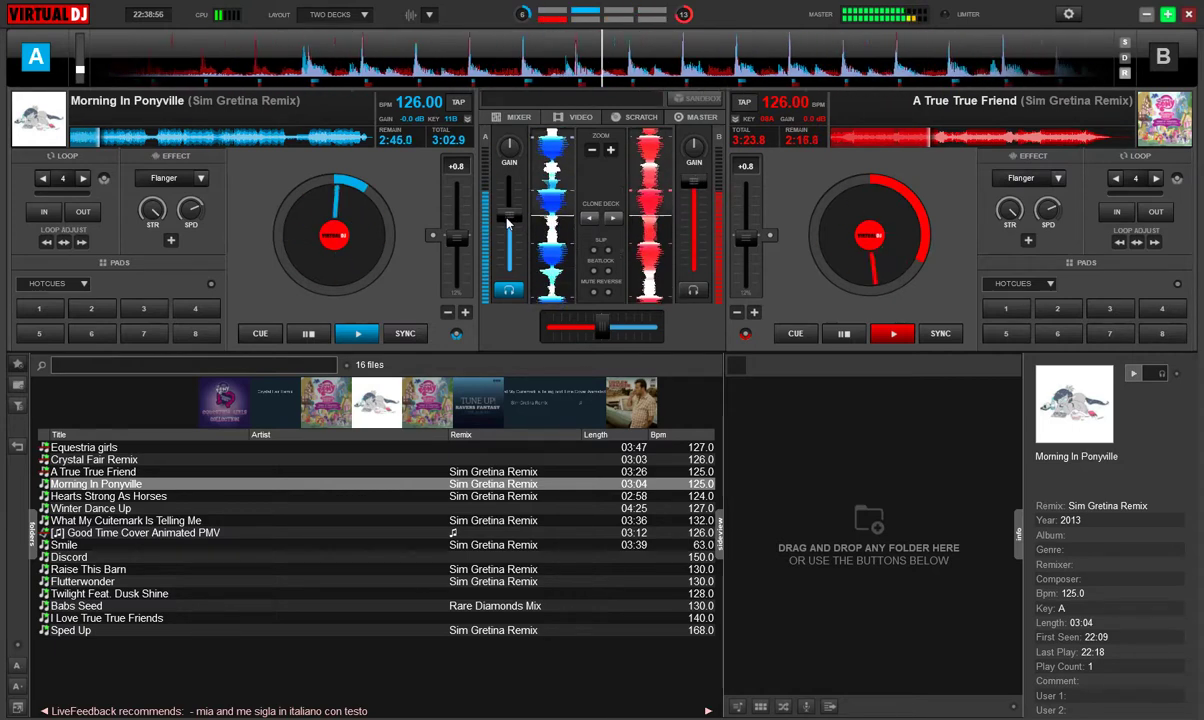
{"action": "key", "text": "l"}
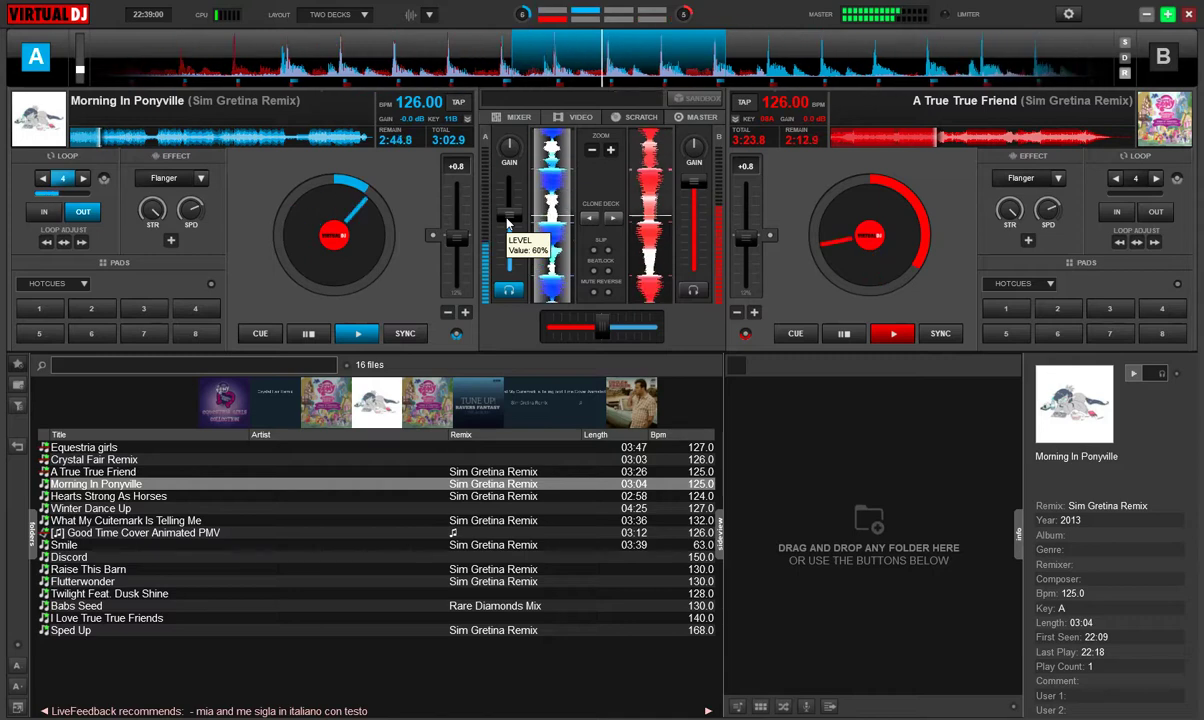
{"action": "key", "text": "Left"}
{"action": "key", "text": "Left"}
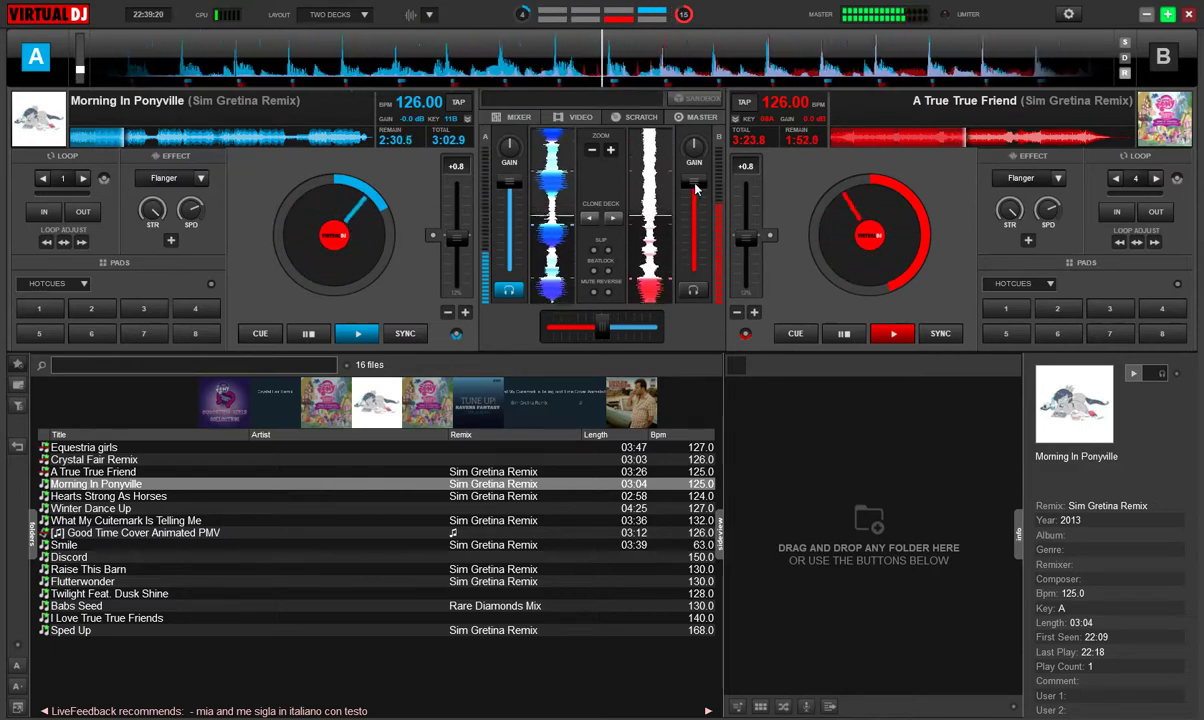
Step: Lower deck B's level to 52% and return the center section to the mixer view
{"action": "left_click_drag", "start_coordinate": [701, 212], "coordinate": [703, 229]}
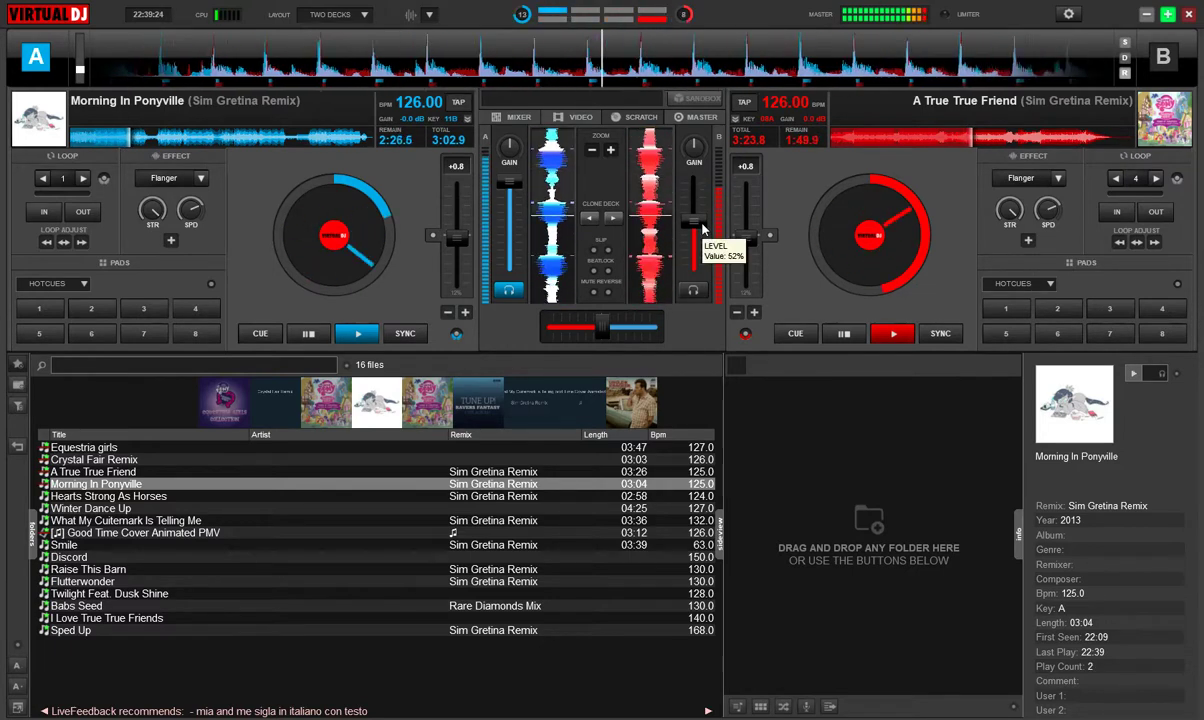
{"action": "left_click", "coordinate": [508, 118]}
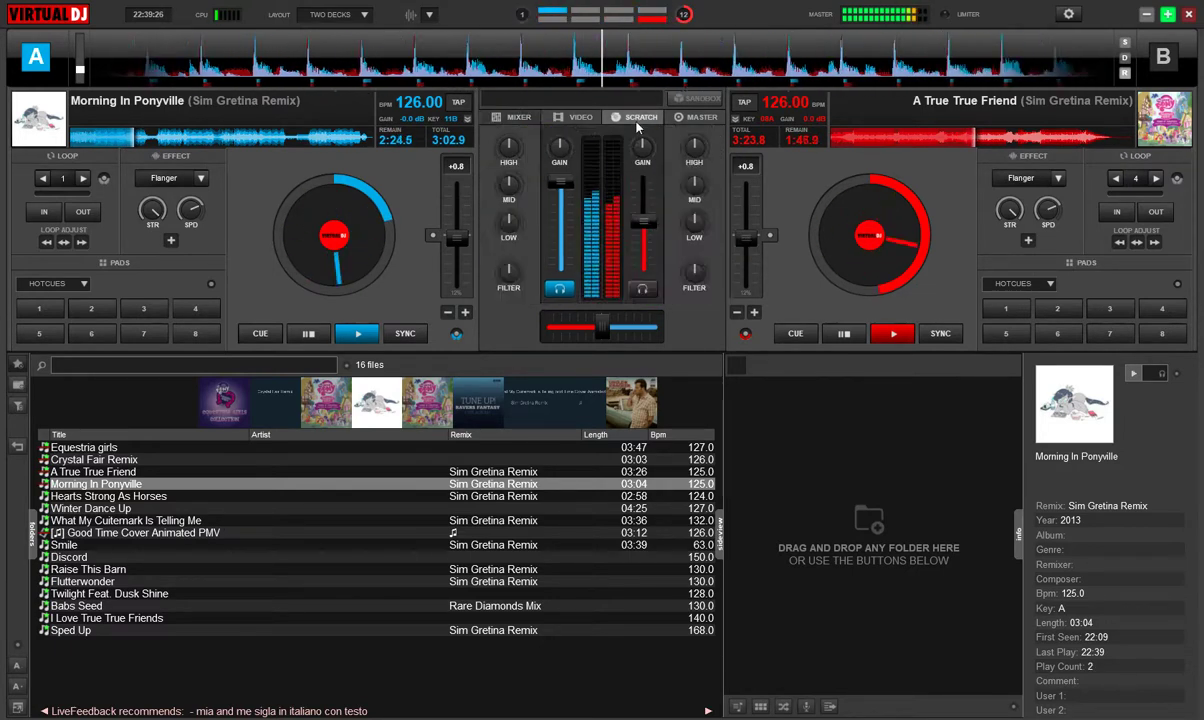
Step: In the scratch waveform view, enable headphone monitoring for deck B and raise its level to full
{"action": "left_click", "coordinate": [638, 121]}
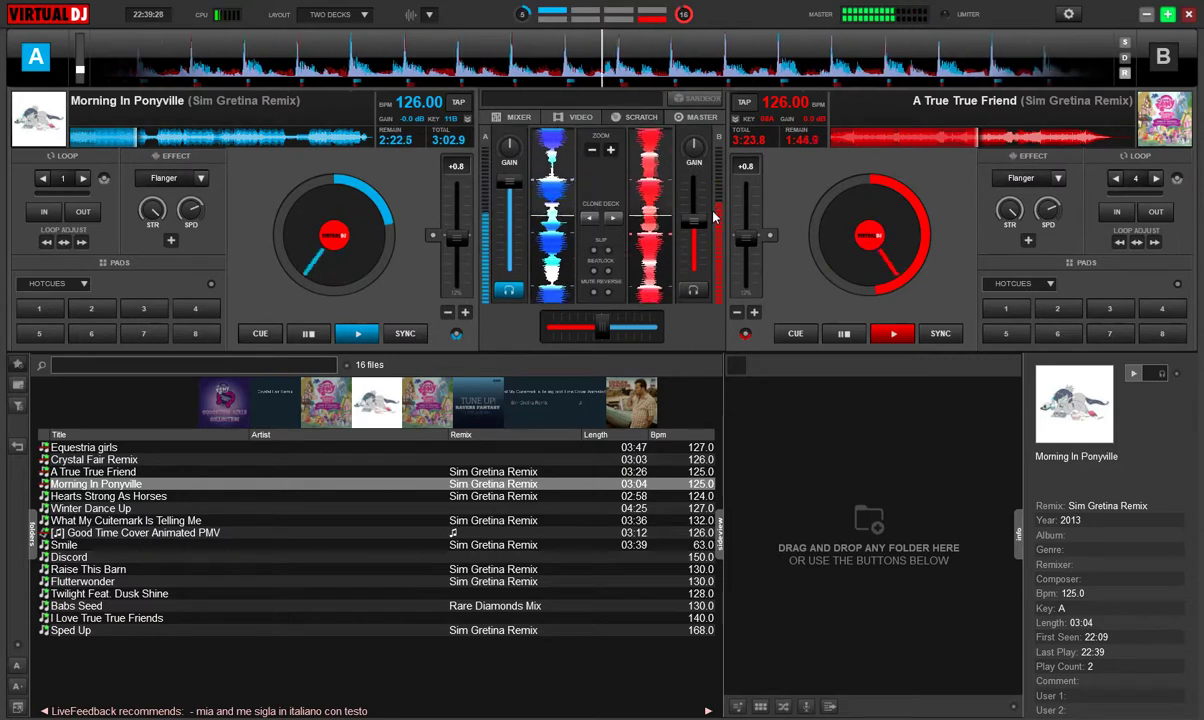
{"action": "left_click", "coordinate": [692, 290]}
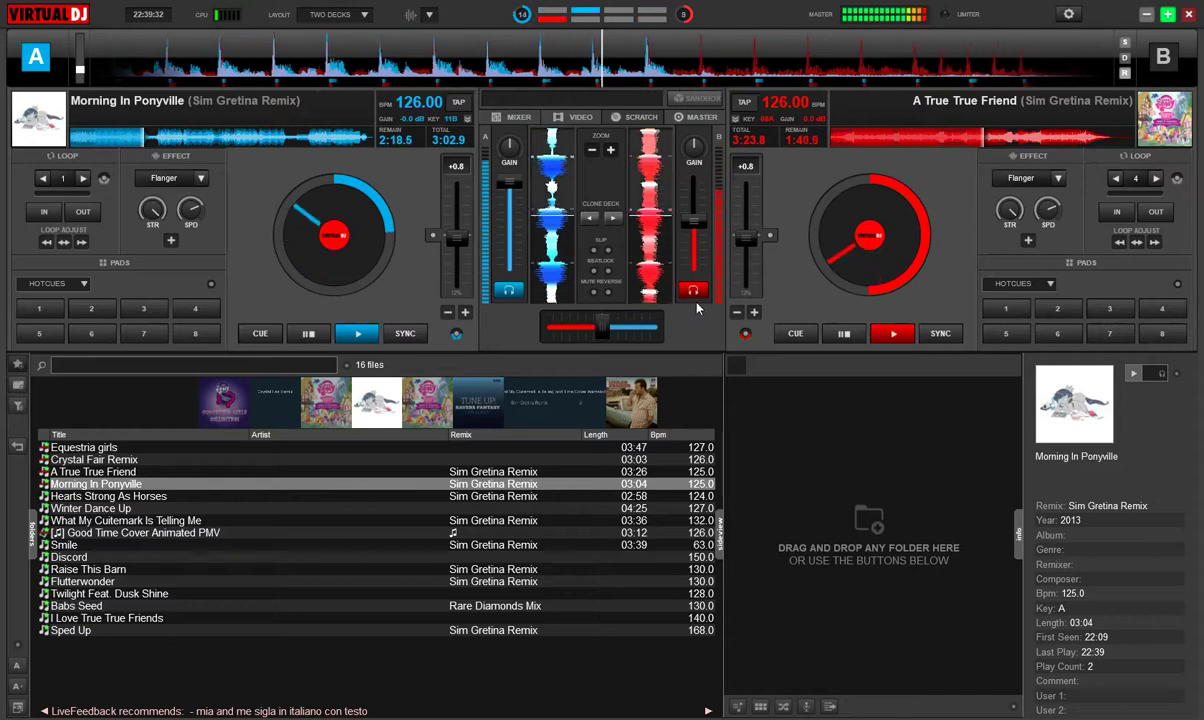
{"action": "left_click_drag", "start_coordinate": [688, 233], "coordinate": [695, 218]}
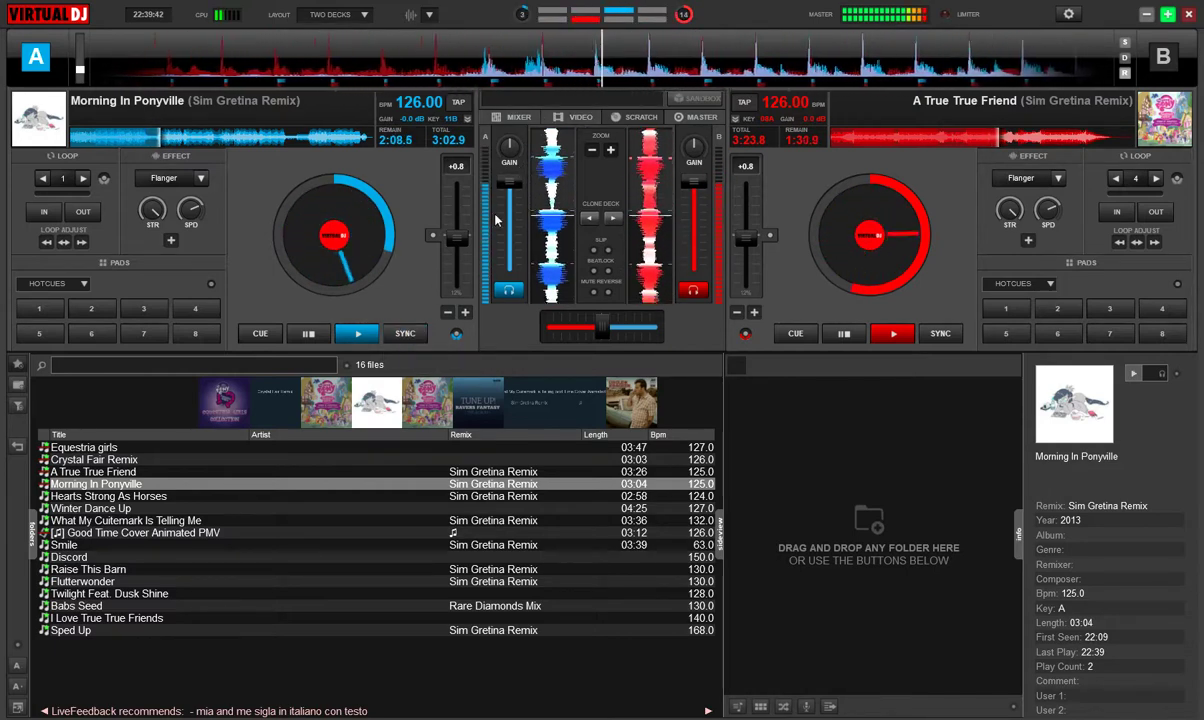
Step: Alternate emphasis between the decks by dipping each level in turn, deck B once to 73%, ending with deck A full and deck B partly lowered
{"action": "left_click_drag", "start_coordinate": [511, 186], "coordinate": [511, 212]}
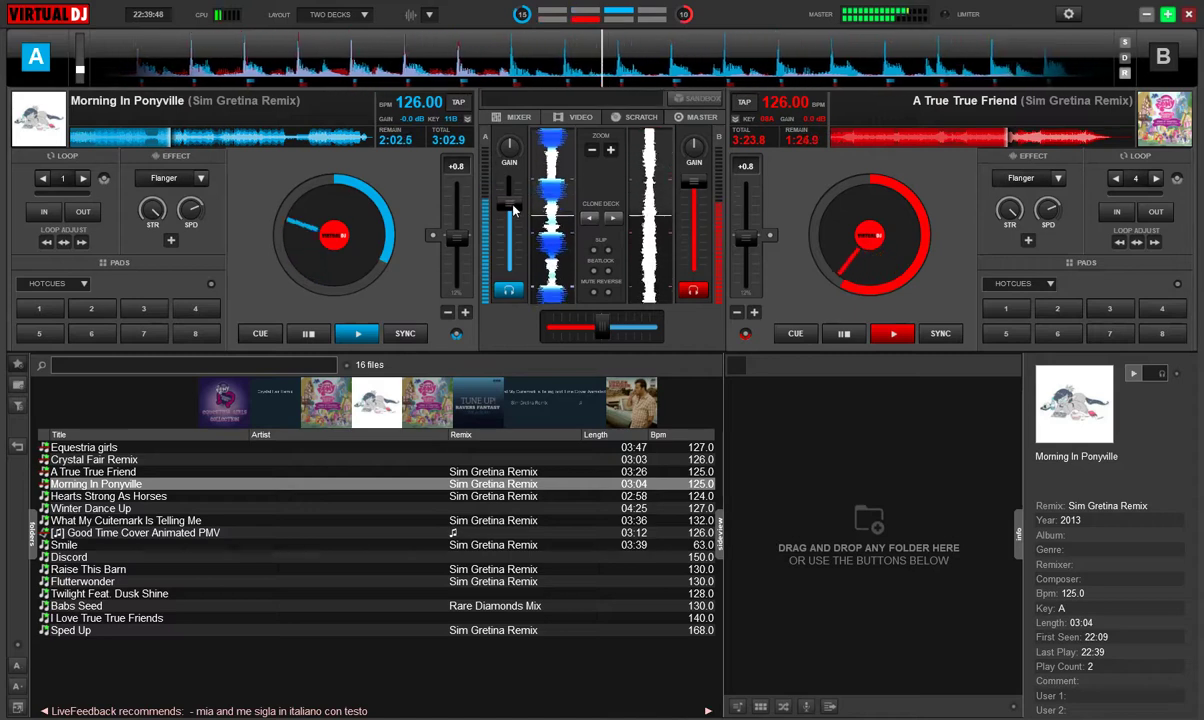
{"action": "left_click_drag", "start_coordinate": [513, 208], "coordinate": [511, 182]}
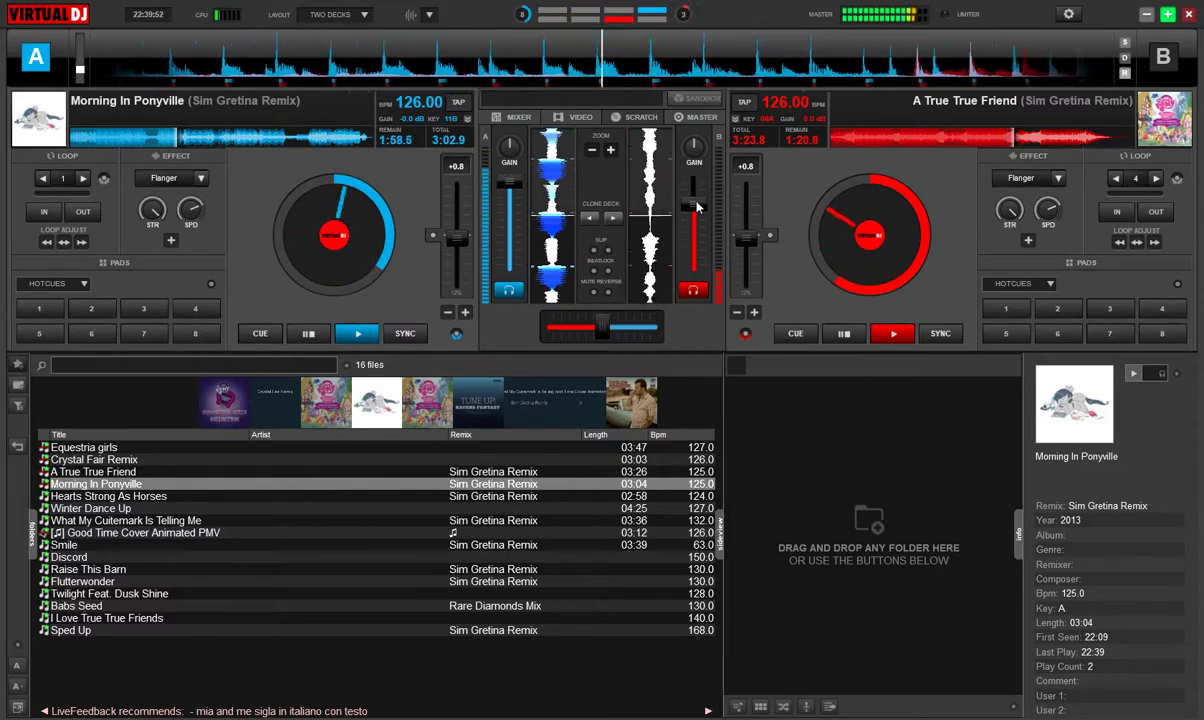
{"action": "mouse_move", "coordinate": [697, 207]}
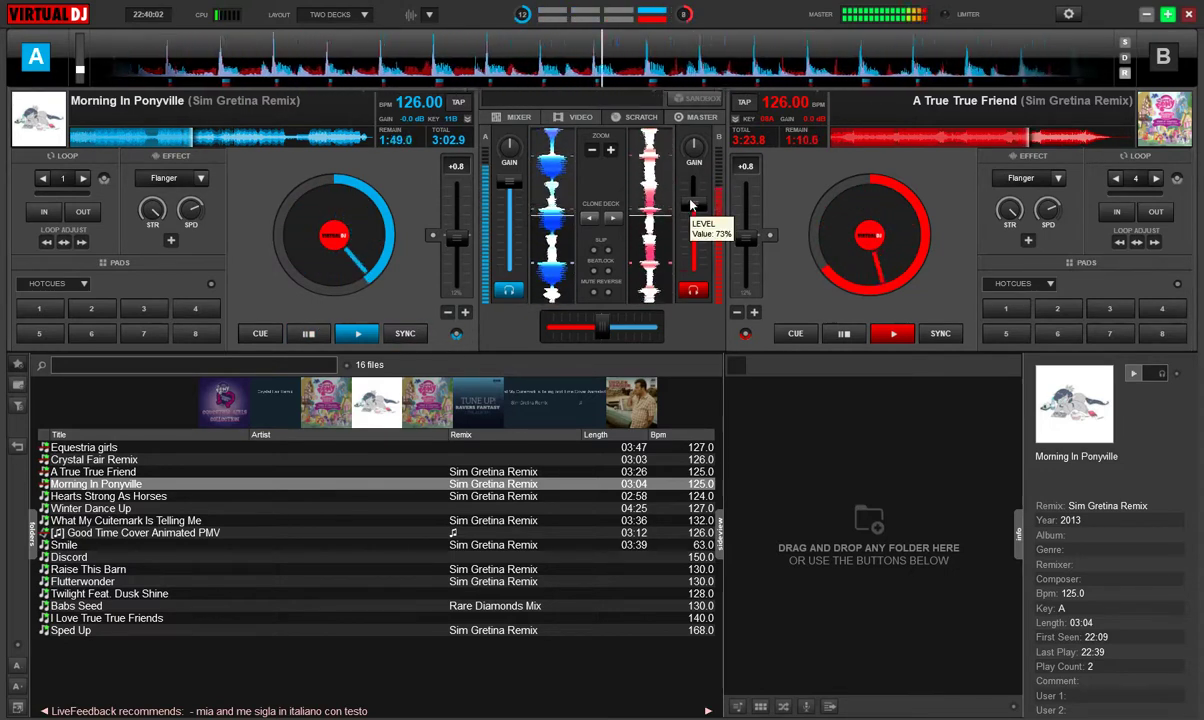
{"action": "left_click_drag", "start_coordinate": [690, 207], "coordinate": [692, 180]}
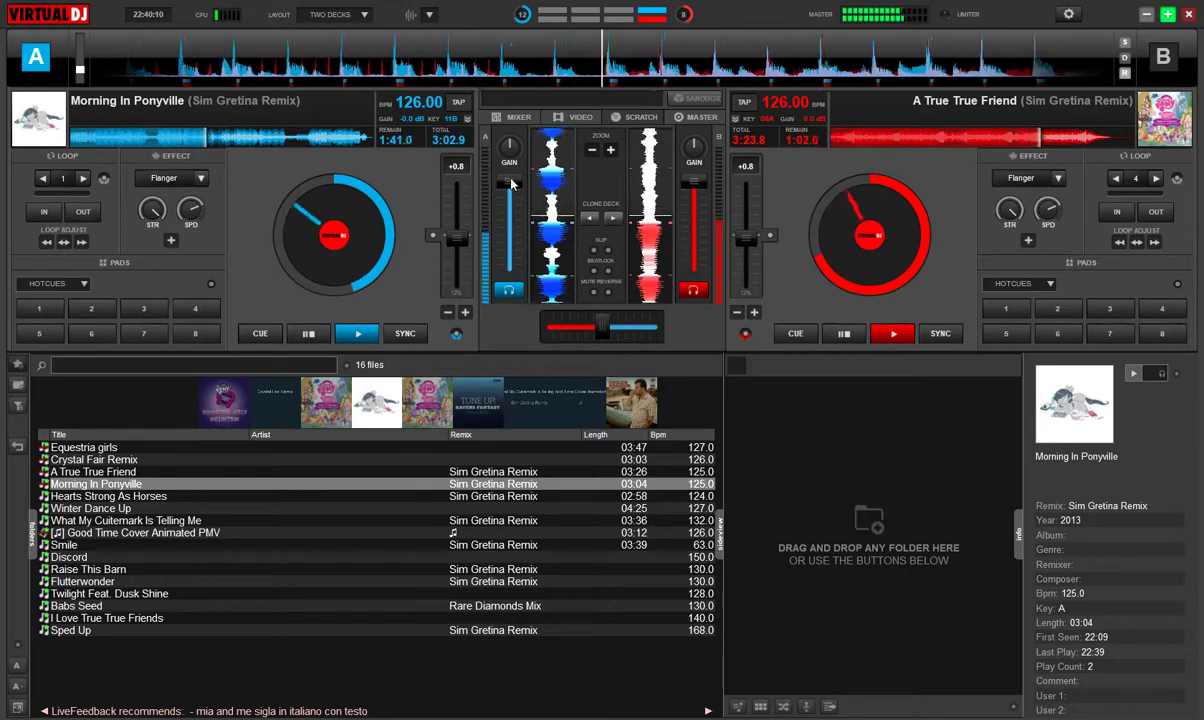
{"action": "left_click_drag", "start_coordinate": [510, 181], "coordinate": [513, 208]}
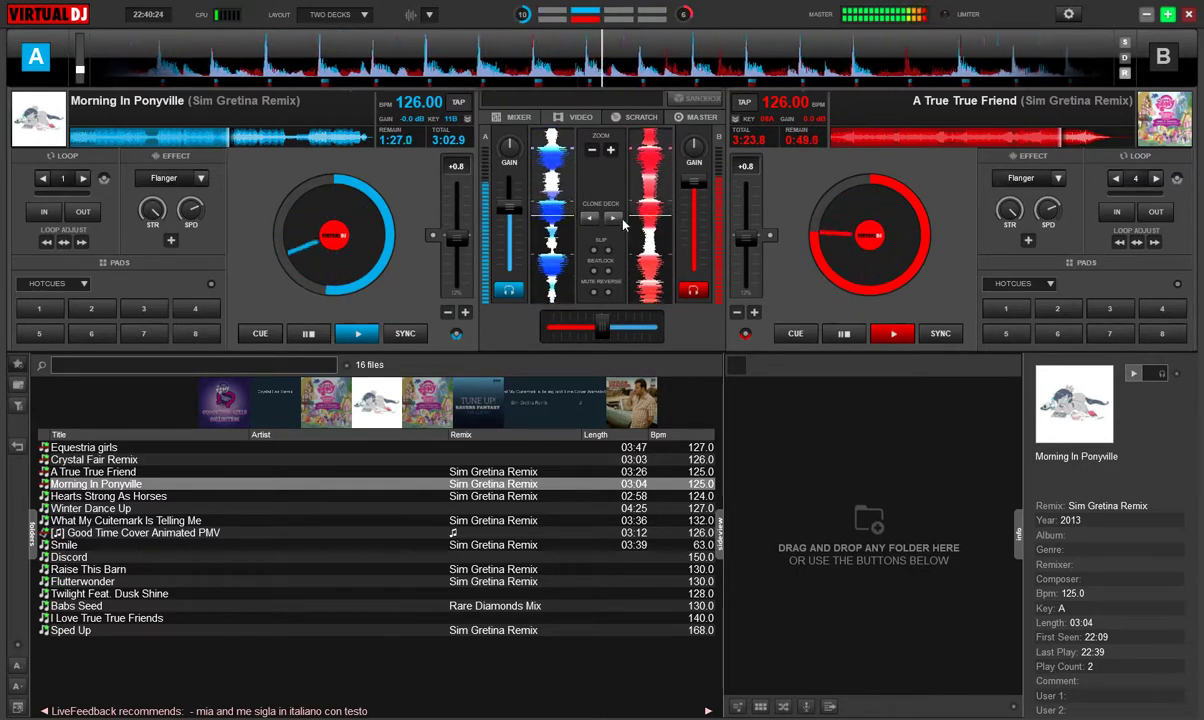
{"action": "left_click_drag", "start_coordinate": [694, 184], "coordinate": [698, 215]}
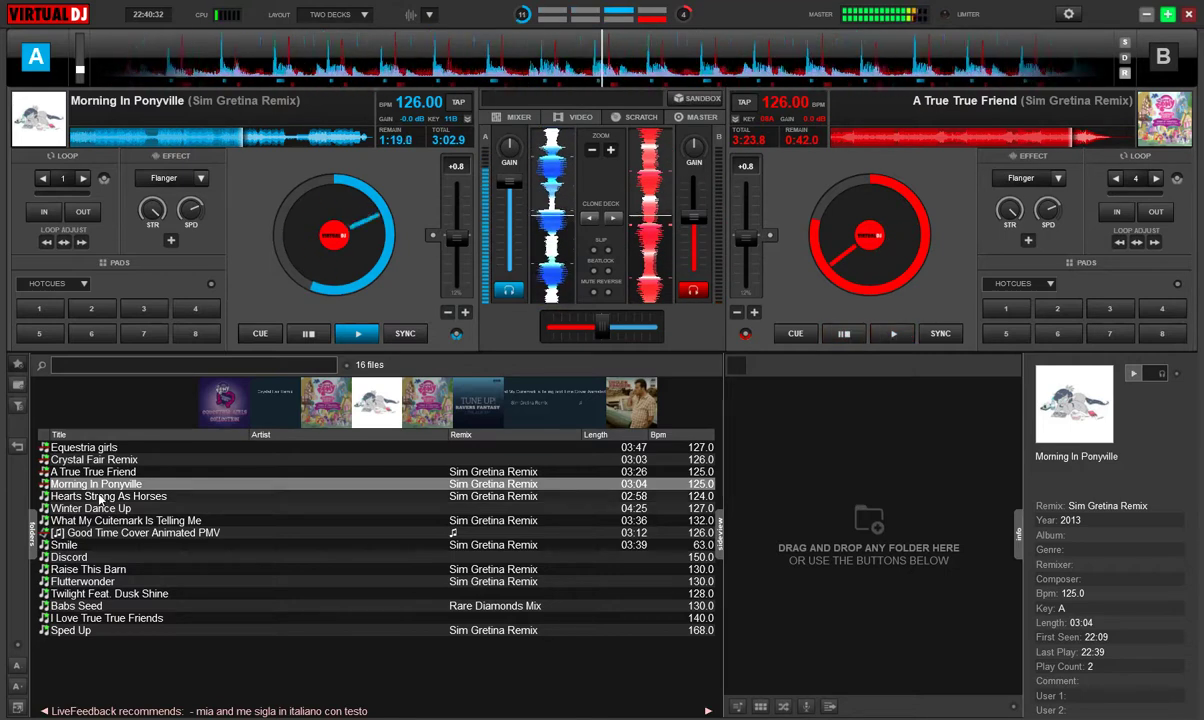
Step: Load Hearts Strong As Horses onto deck B, start it, and raise deck B's level to full
{"action": "left_click_drag", "start_coordinate": [94, 497], "coordinate": [886, 221]}
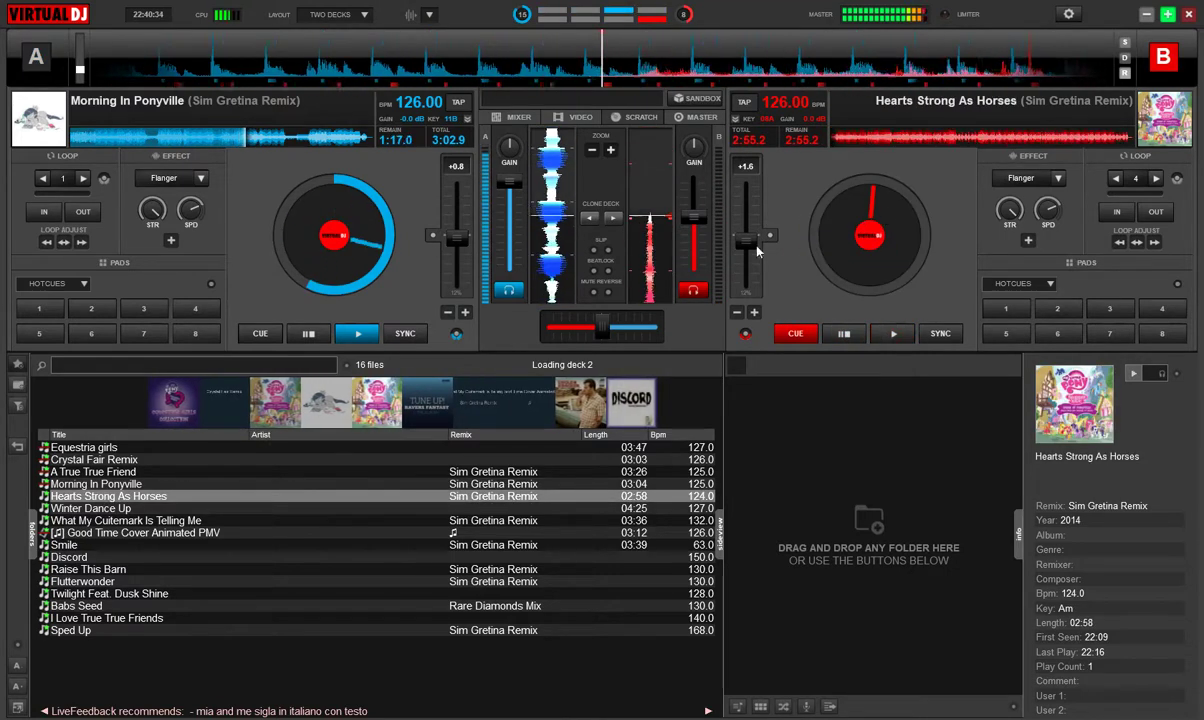
{"action": "left_click", "coordinate": [897, 335]}
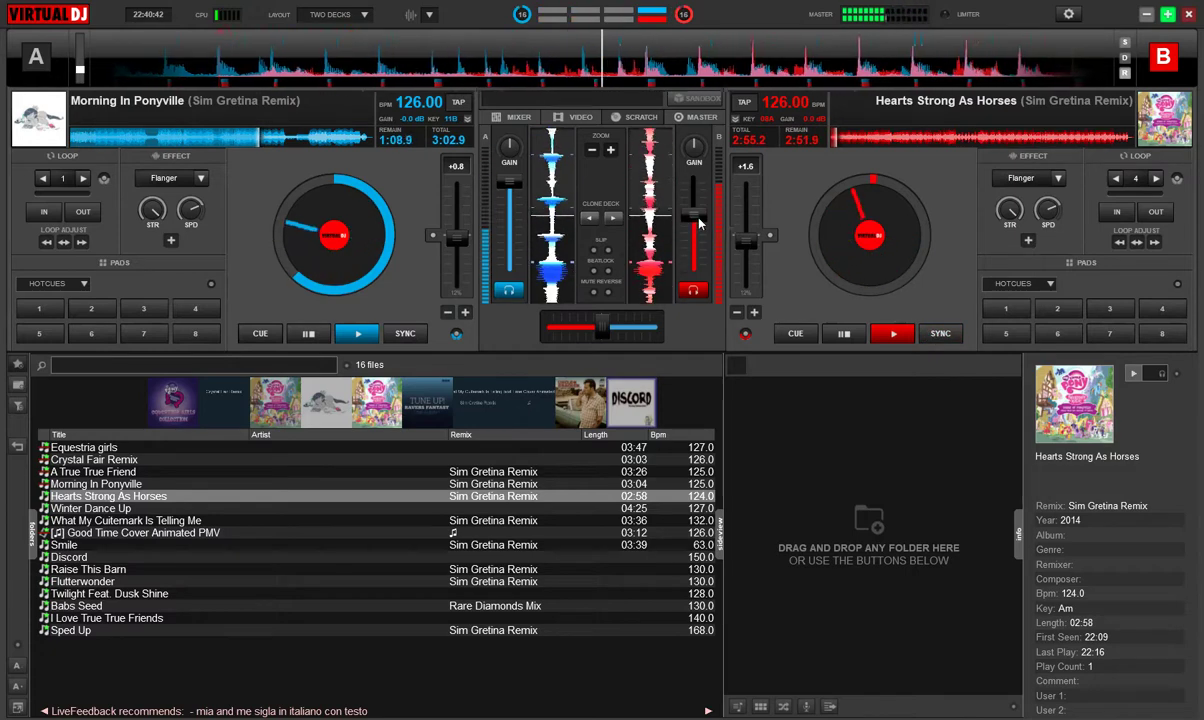
{"action": "left_click_drag", "start_coordinate": [699, 224], "coordinate": [699, 192]}
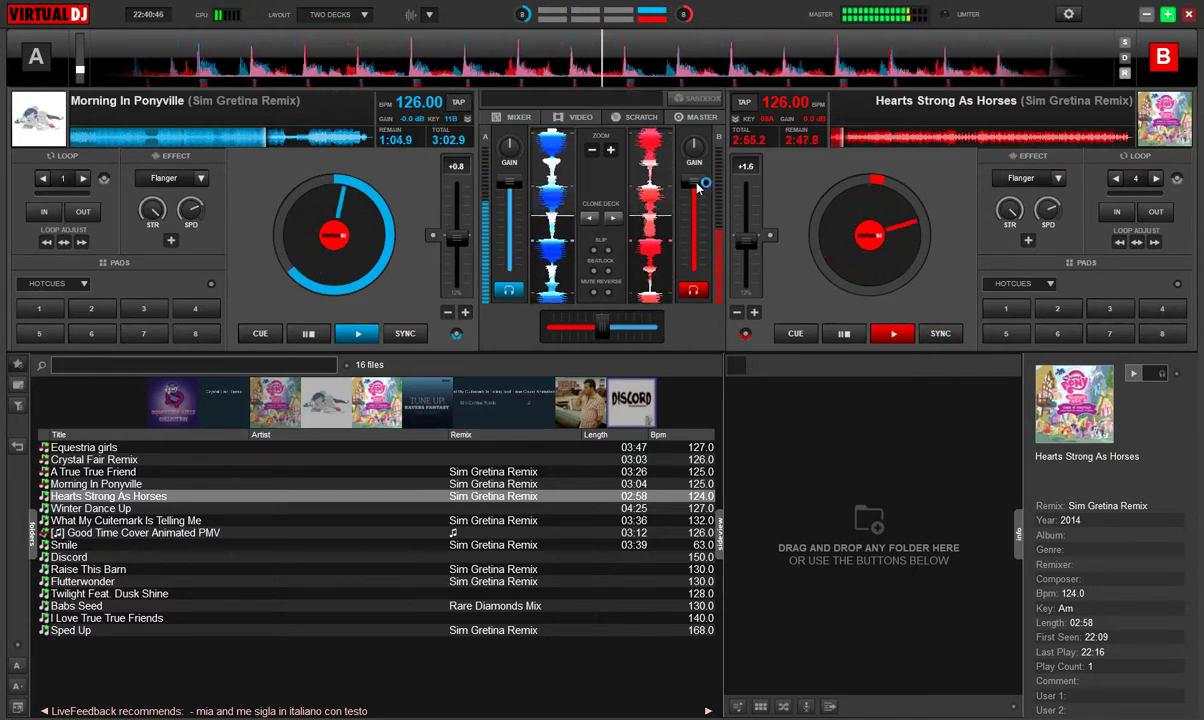
{"action": "mouse_move", "coordinate": [697, 187]}
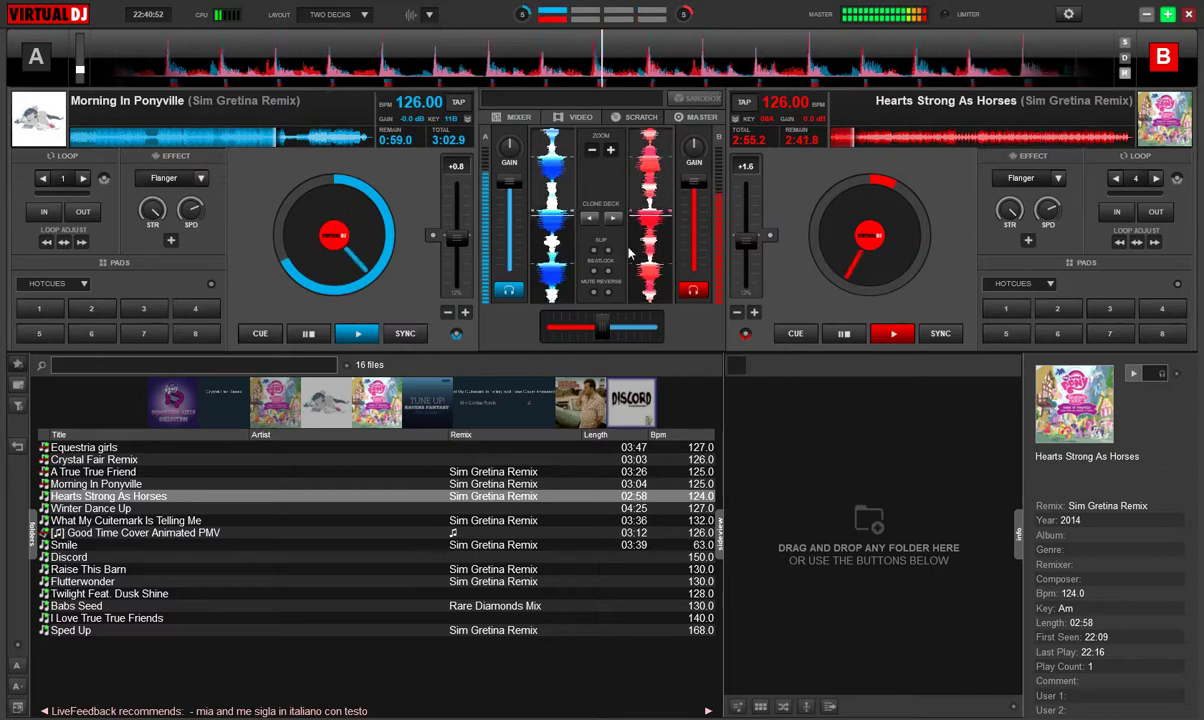
Step: Fade deck A out under Hearts Strong As Horses, and bring its level partway back up
{"action": "mouse_move", "coordinate": [513, 190]}
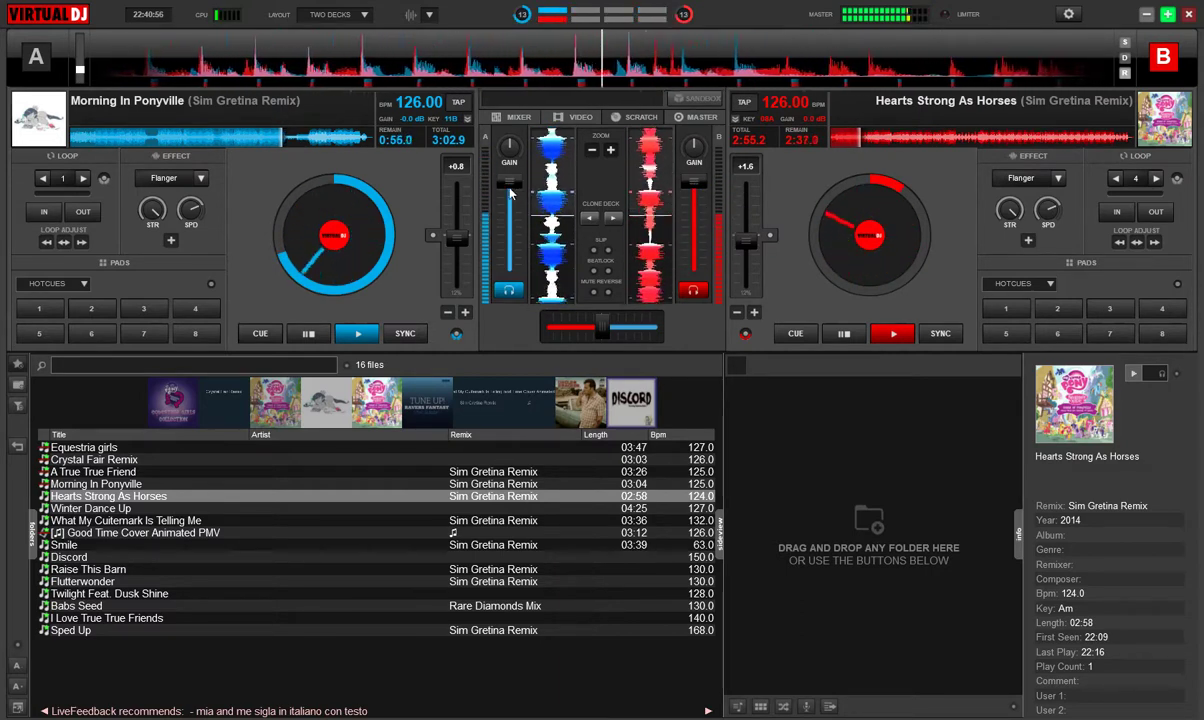
{"action": "left_click_drag", "start_coordinate": [510, 193], "coordinate": [505, 290]}
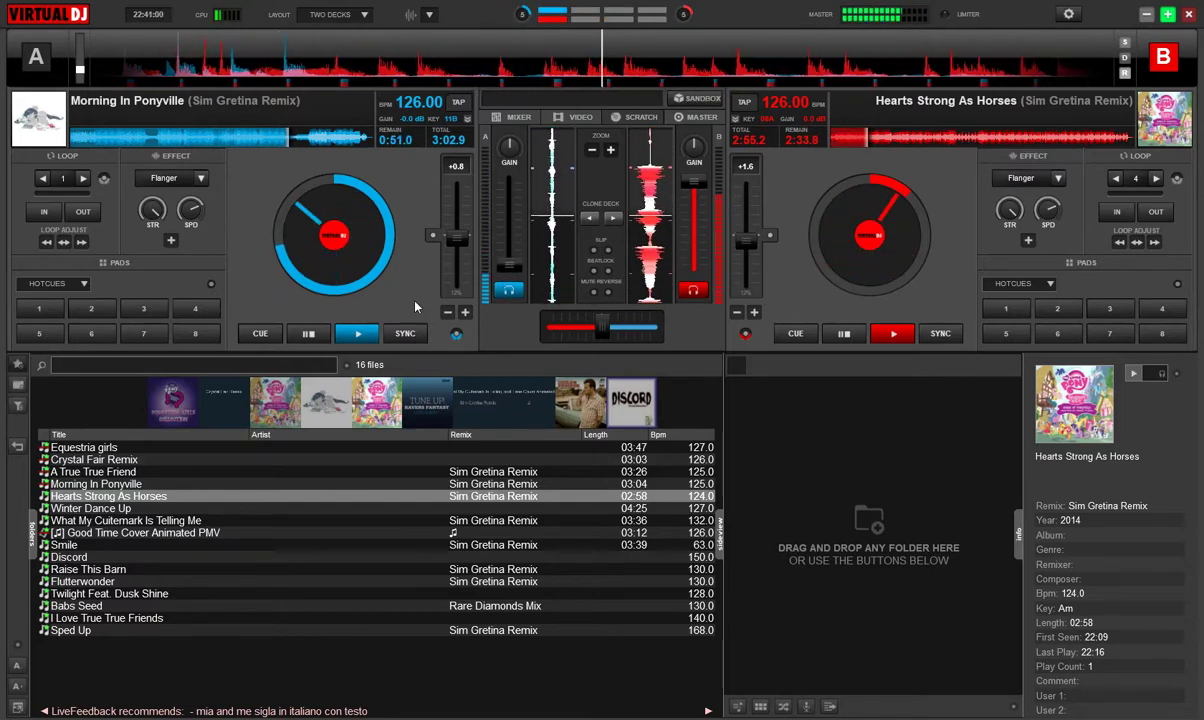
{"action": "mouse_move", "coordinate": [500, 249]}
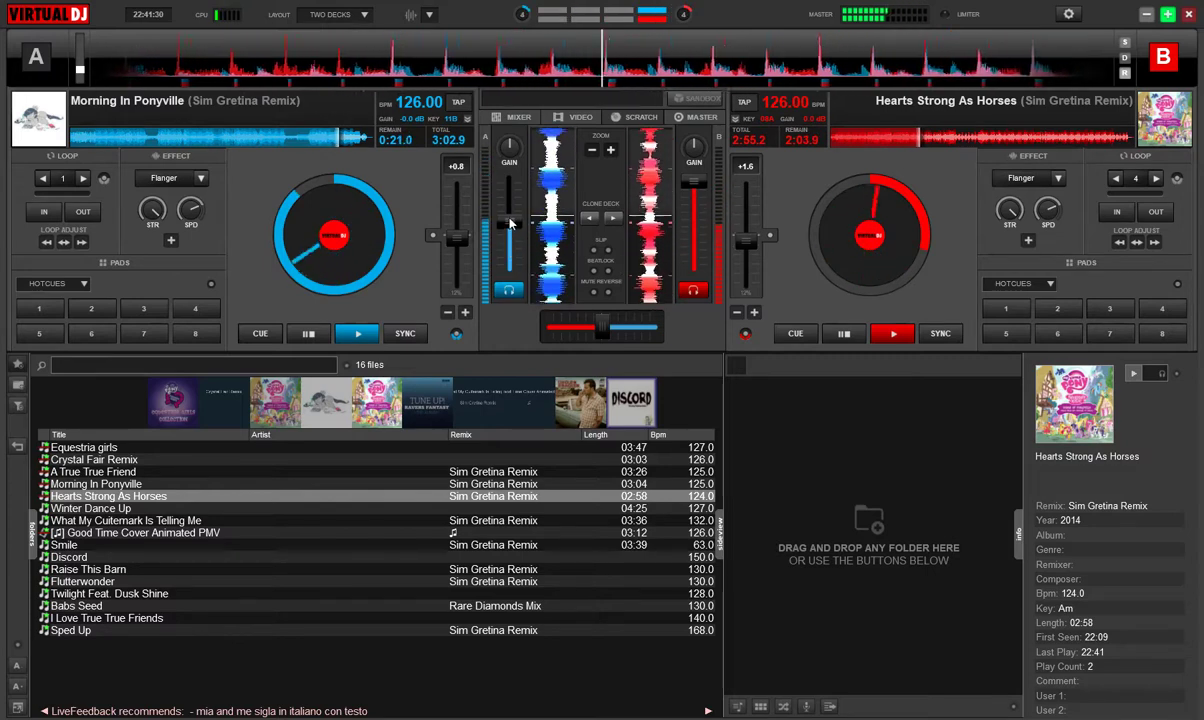
{"action": "mouse_move", "coordinate": [517, 212]}
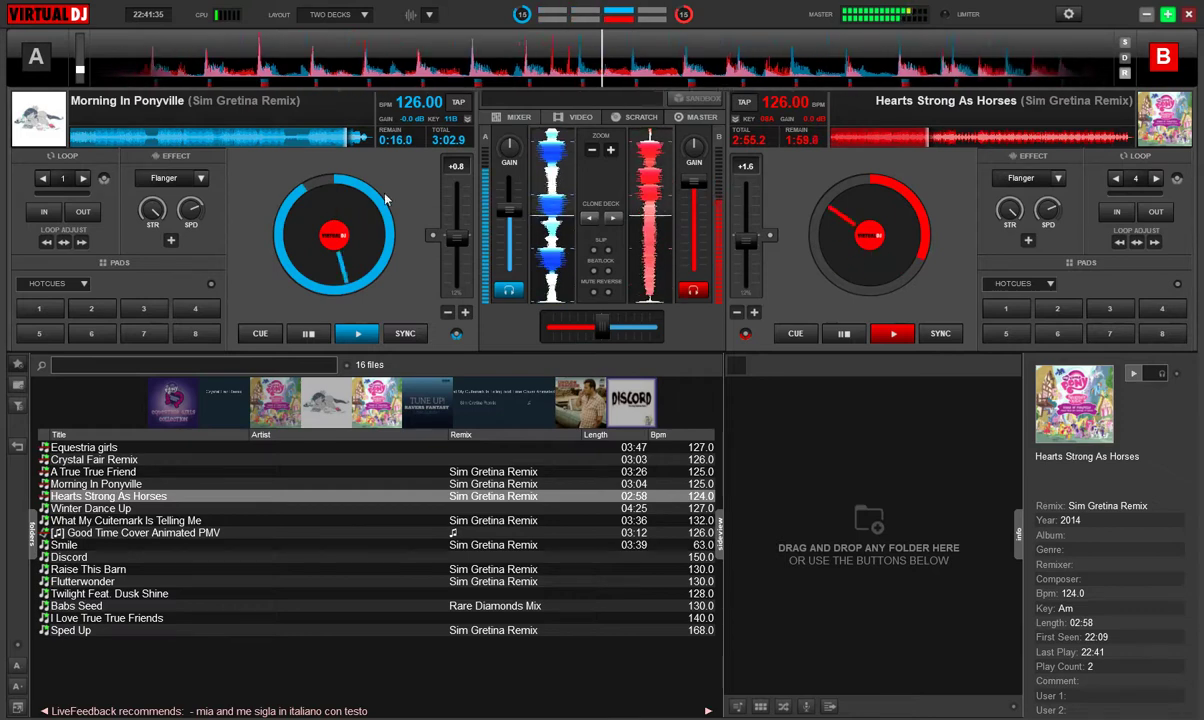
Step: Load Winter Dance Up onto deck A, start it, and bring deck A's level from zero to about half
{"action": "left_click", "coordinate": [43, 60]}
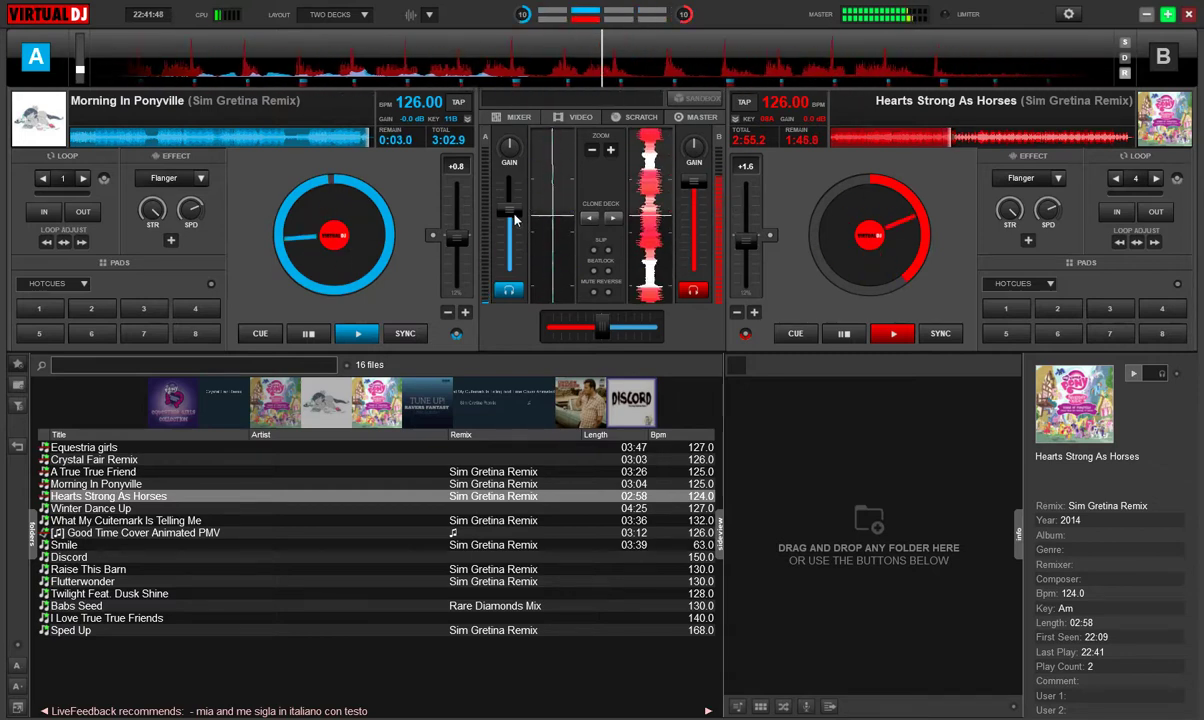
{"action": "left_click_drag", "start_coordinate": [120, 508], "coordinate": [231, 194]}
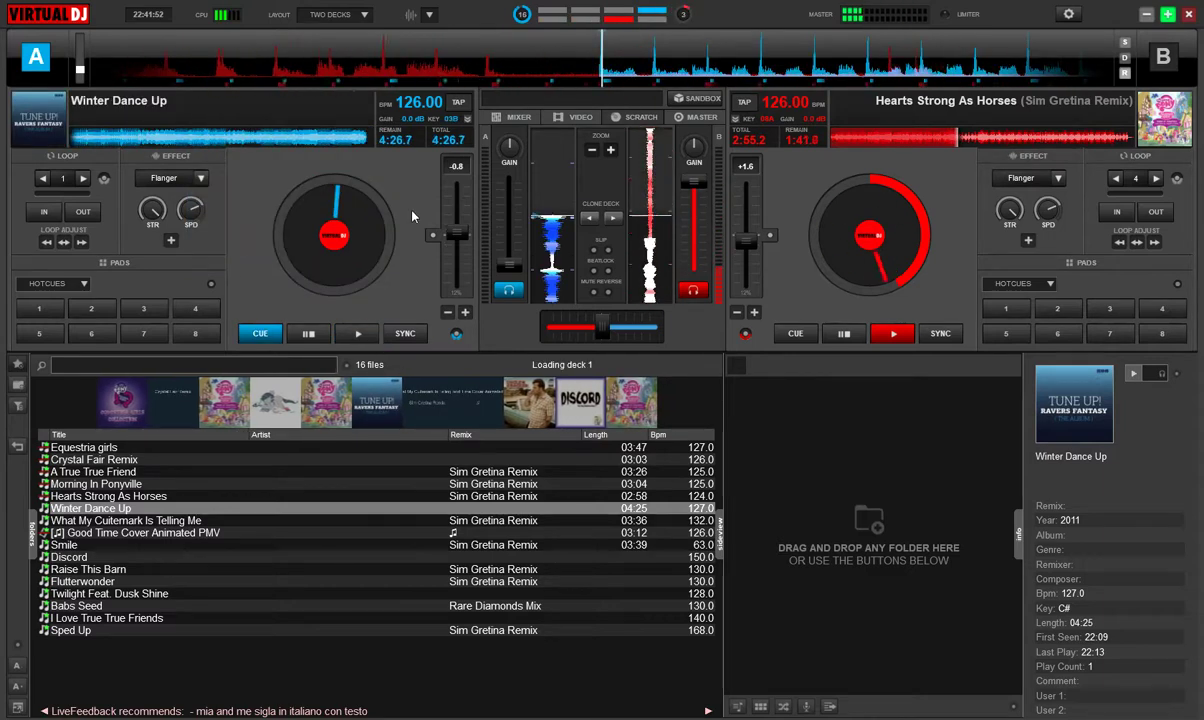
{"action": "left_click", "coordinate": [358, 334]}
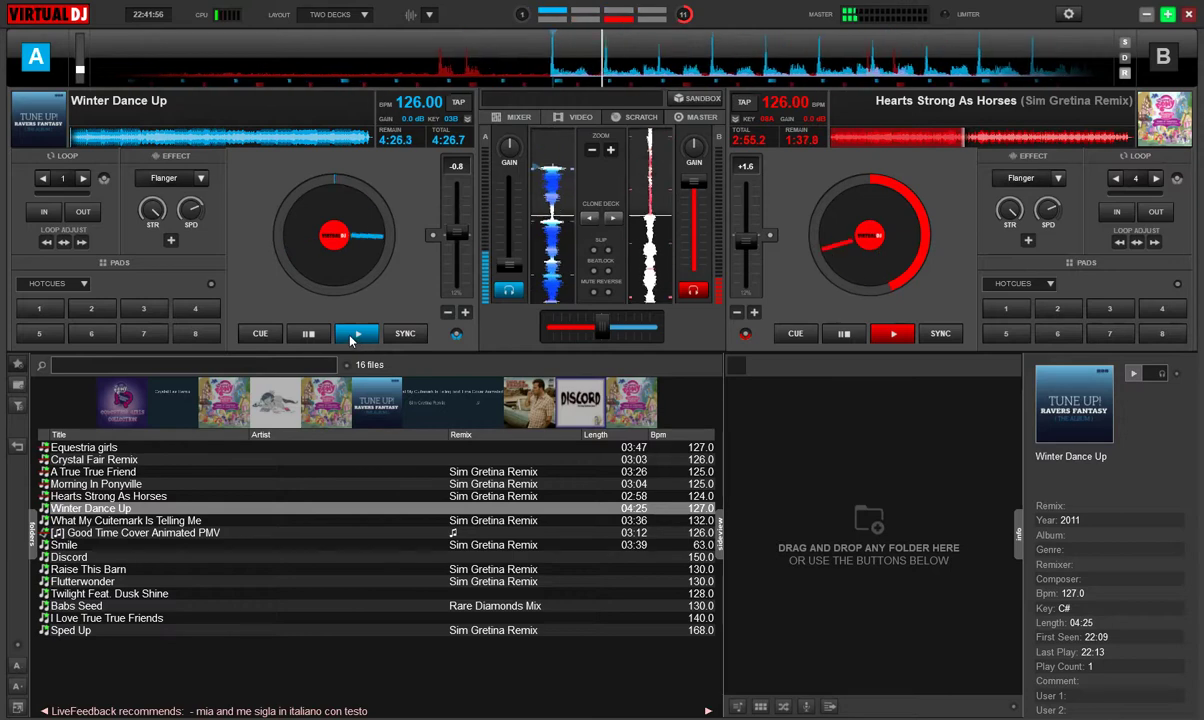
{"action": "left_click", "coordinate": [352, 337]}
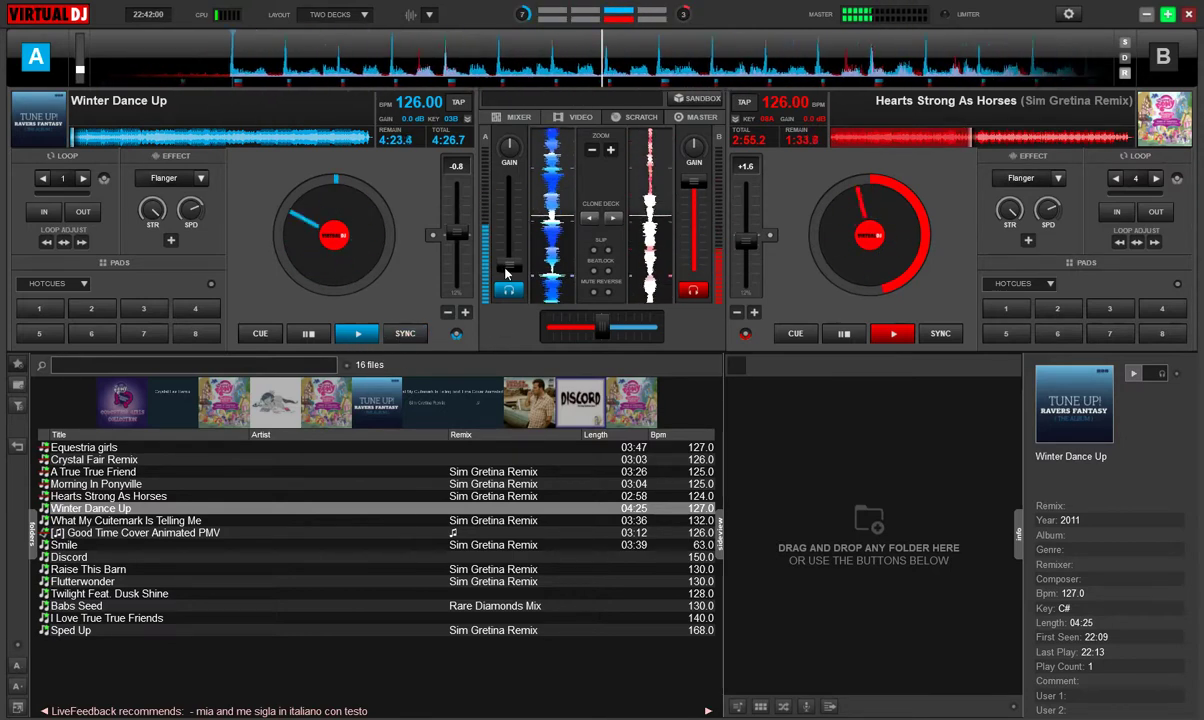
{"action": "left_click_drag", "start_coordinate": [509, 266], "coordinate": [513, 228]}
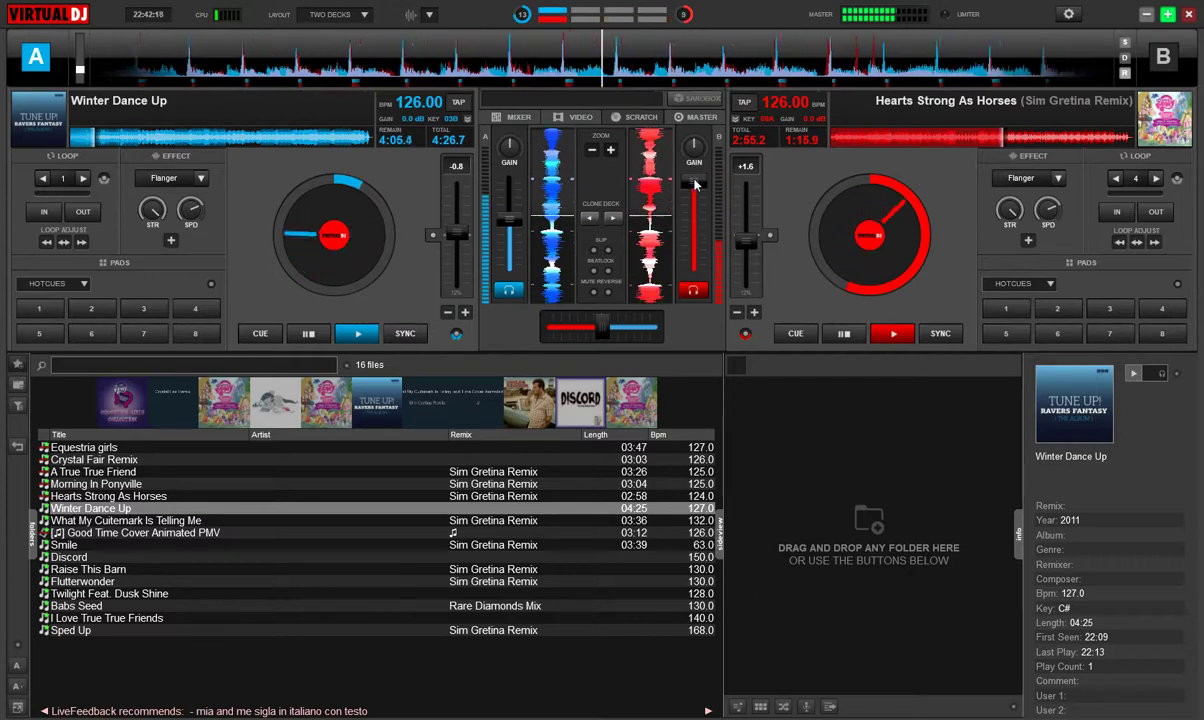
Step: Shift the mix toward Winter Dance Up by partly lowering deck B's level and raising deck A's level further
{"action": "mouse_move", "coordinate": [696, 185]}
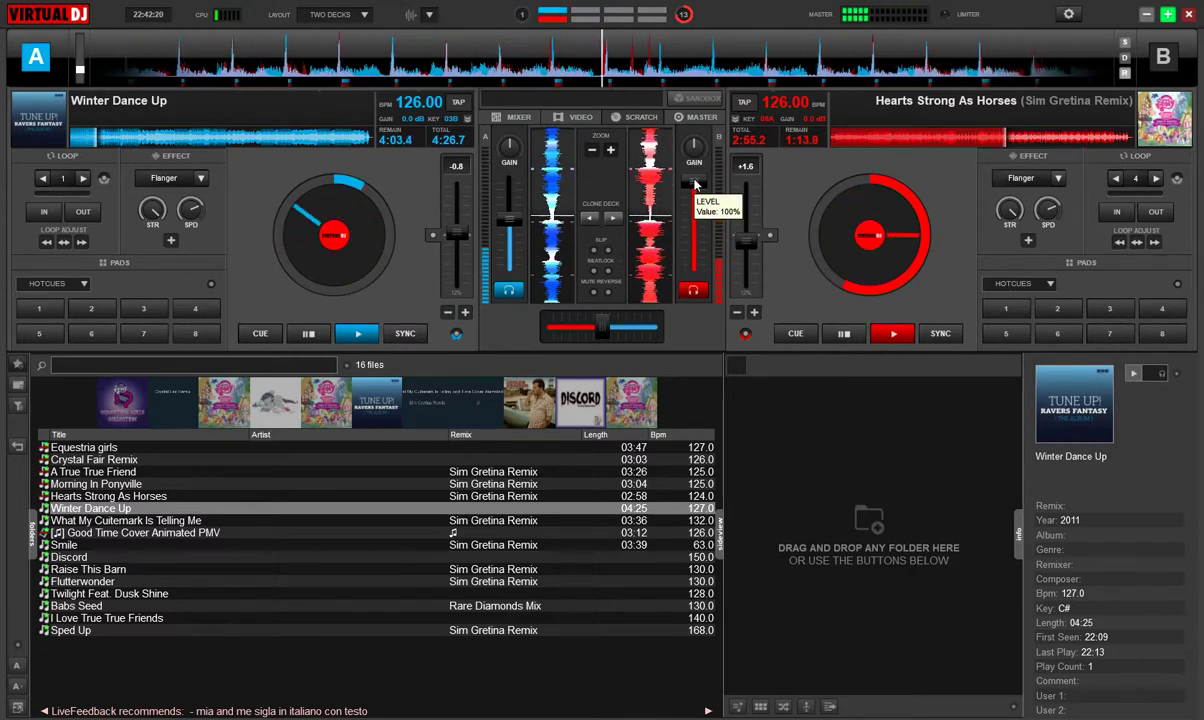
{"action": "left_click_drag", "start_coordinate": [696, 185], "coordinate": [696, 217]}
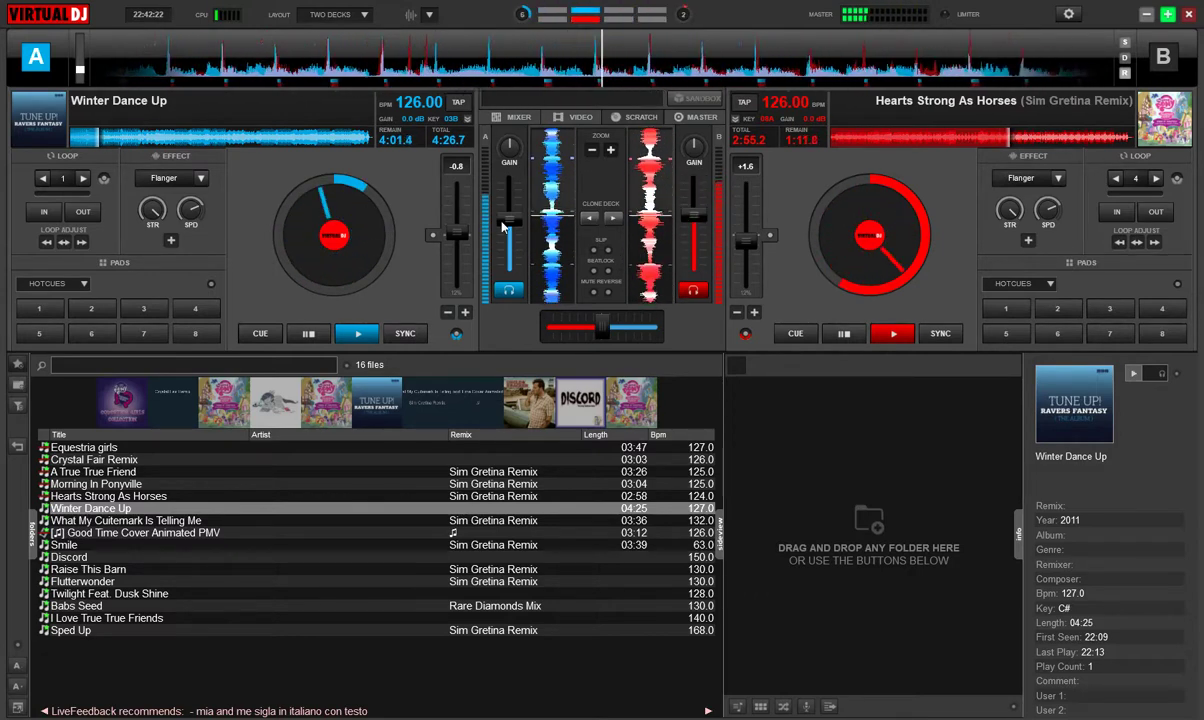
{"action": "left_click_drag", "start_coordinate": [514, 225], "coordinate": [517, 206]}
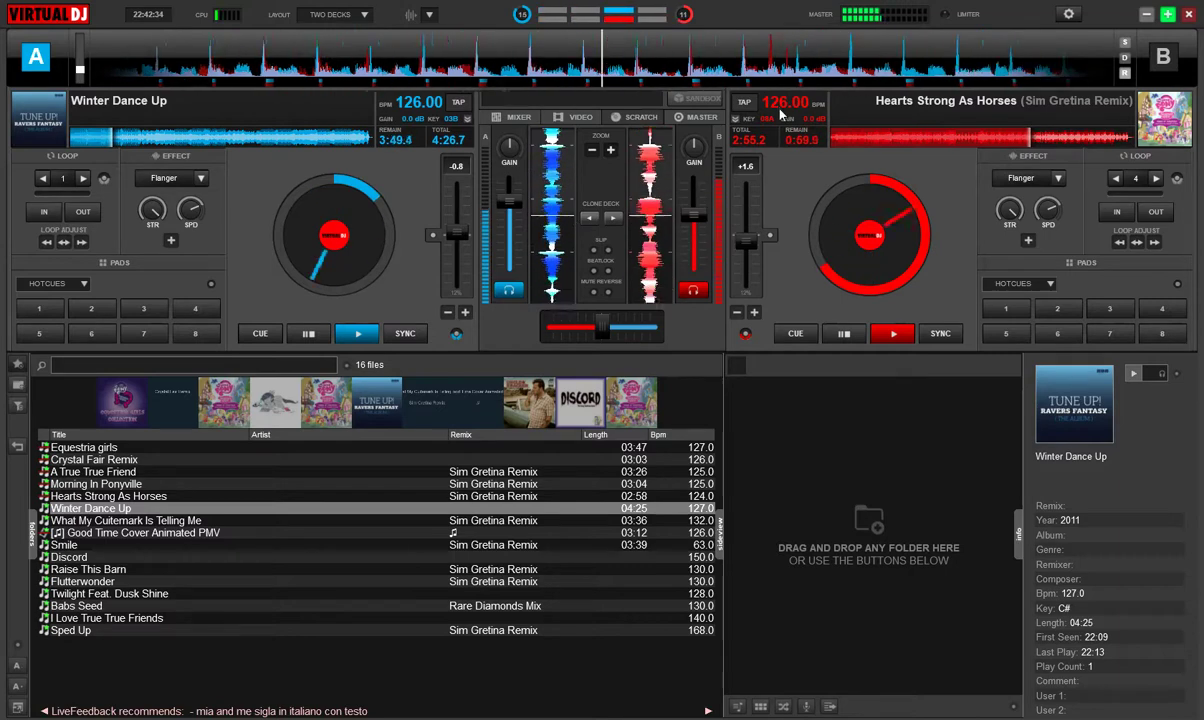
Step: Activate a 4-beat loop on deck B and raise deck A's level to full
{"action": "left_click", "coordinate": [1158, 57]}
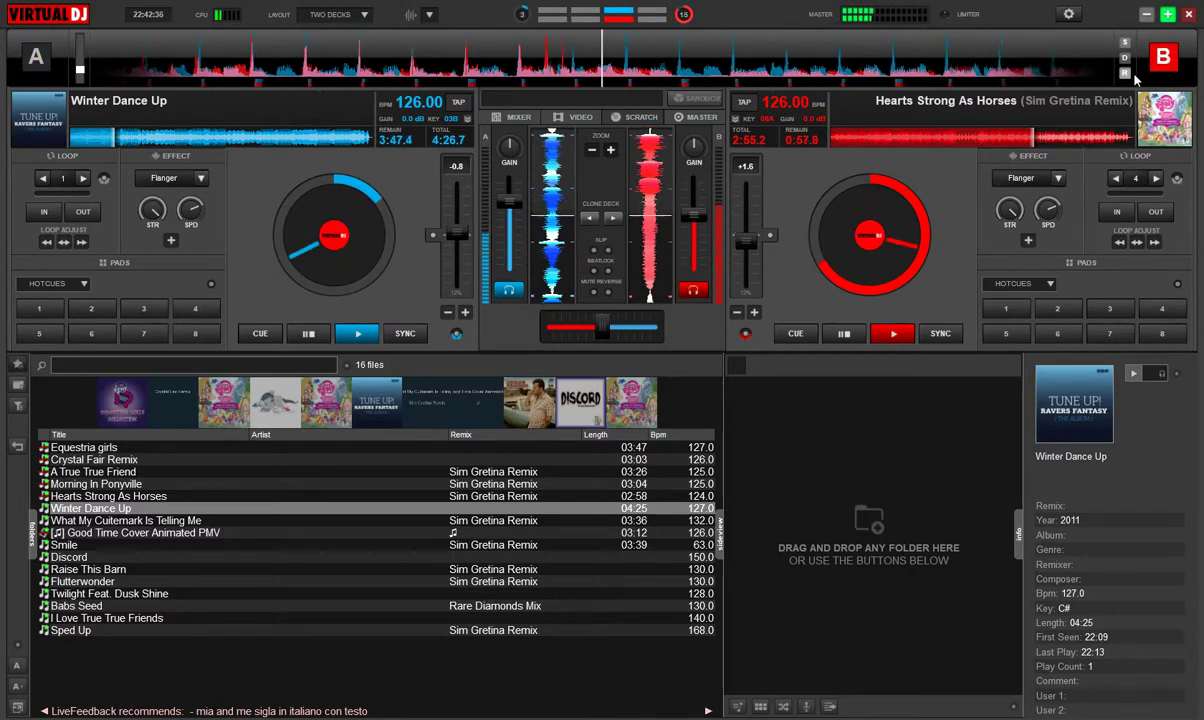
{"action": "left_click", "coordinate": [1136, 179]}
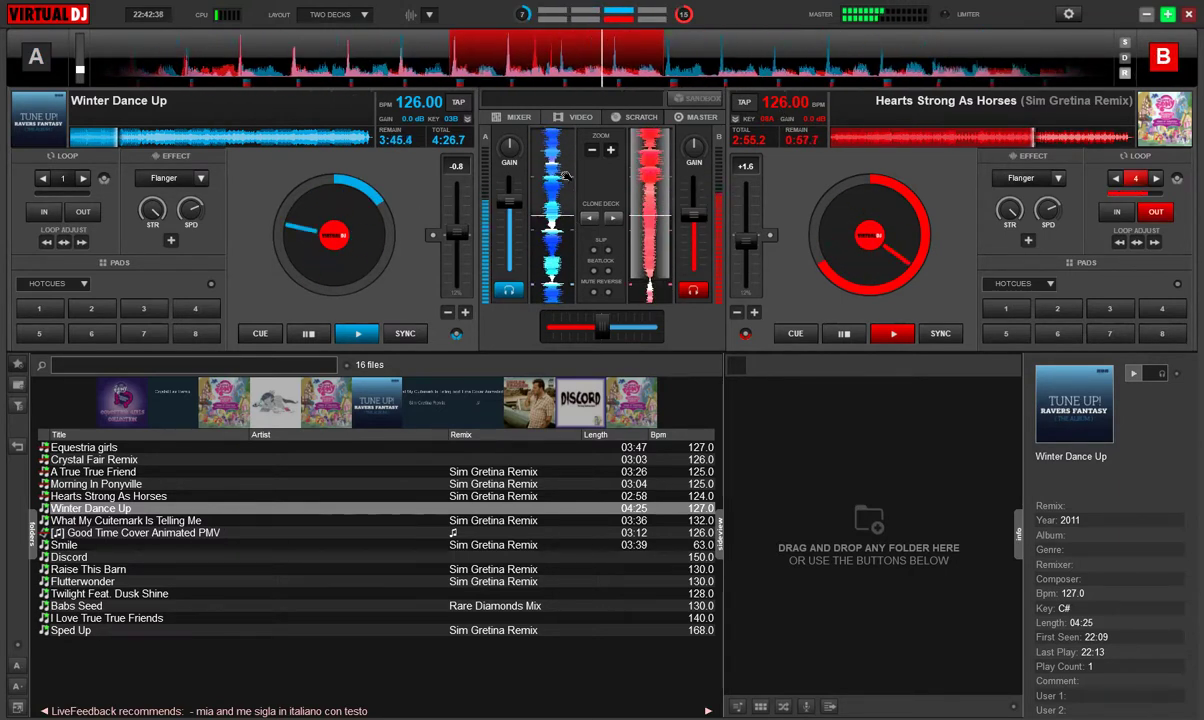
{"action": "left_click_drag", "start_coordinate": [516, 211], "coordinate": [514, 191]}
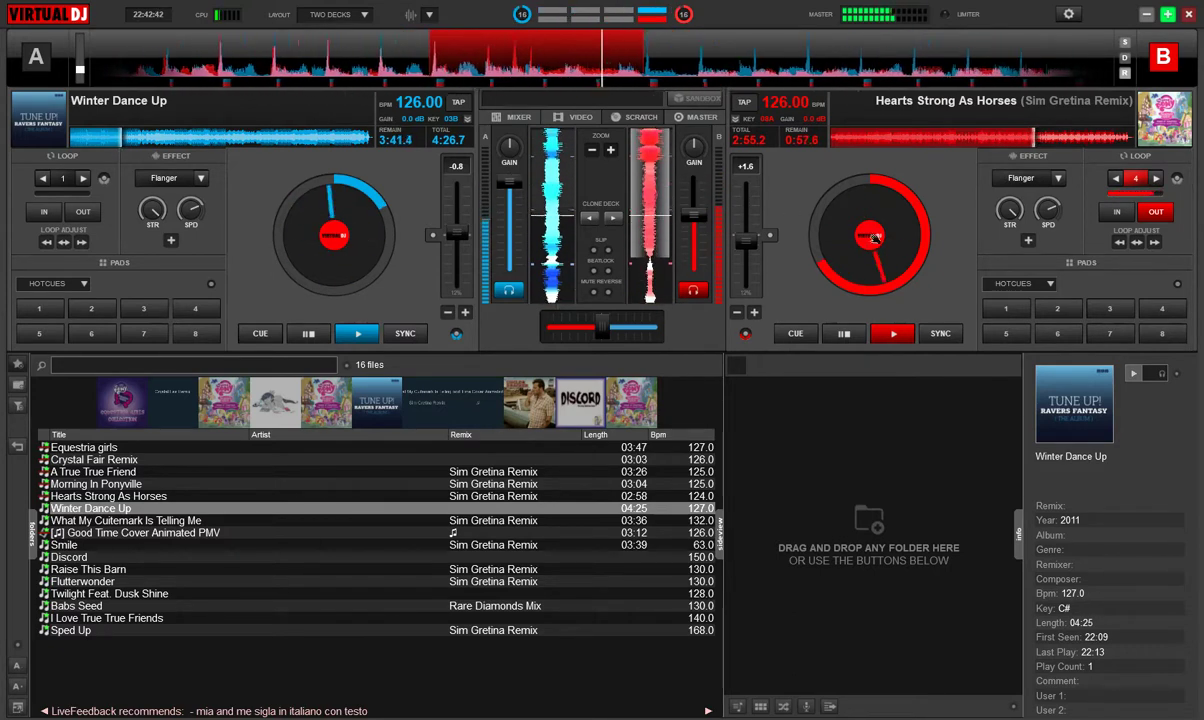
Step: Pause deck B and load What My Cuitemark Is Telling Me onto it
{"action": "left_click", "coordinate": [856, 333]}
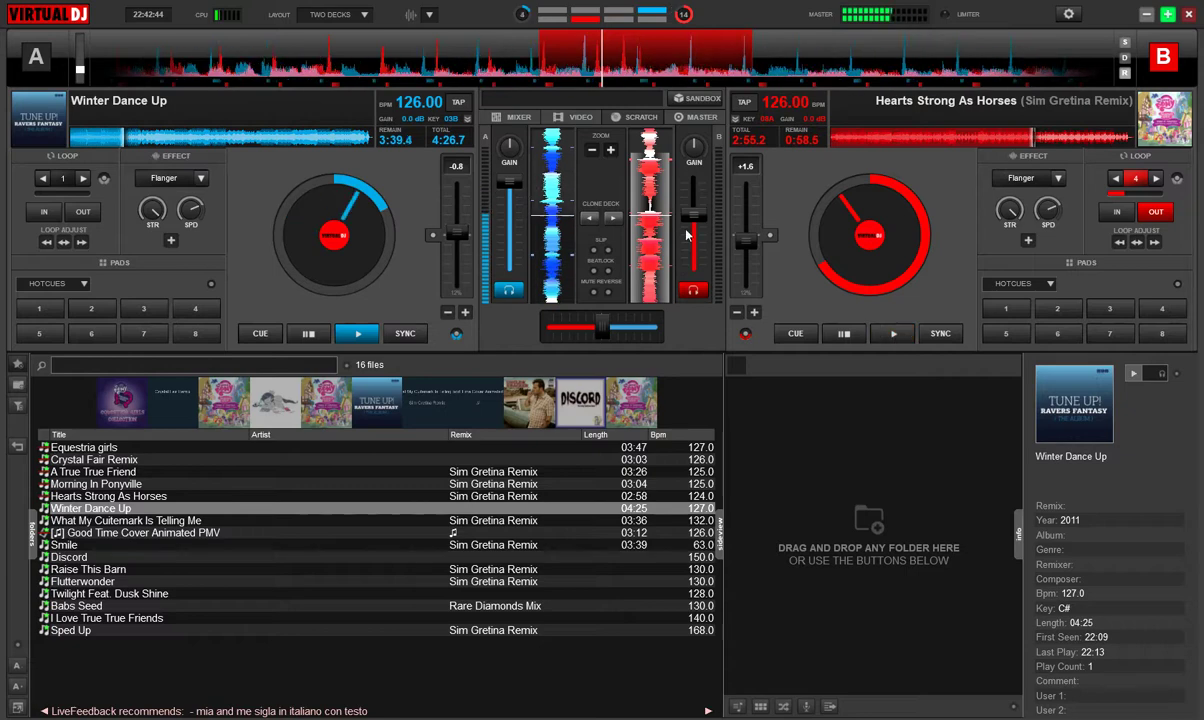
{"action": "left_click", "coordinate": [122, 522]}
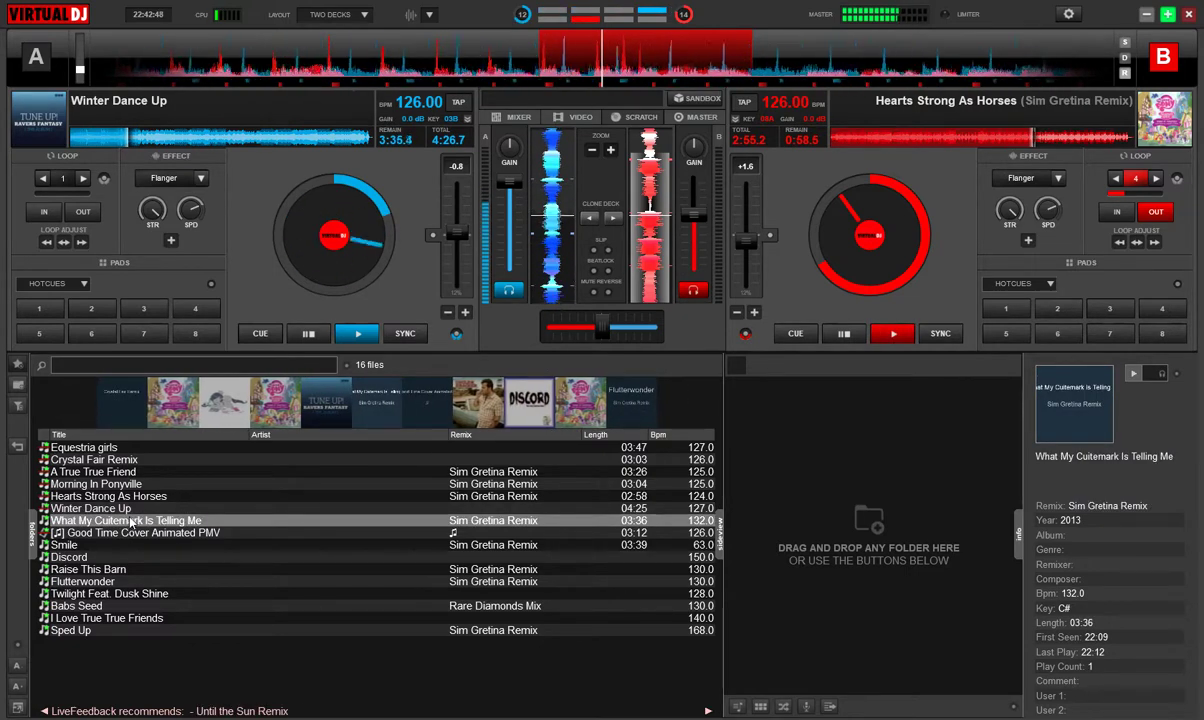
{"action": "left_click_drag", "start_coordinate": [226, 524], "coordinate": [884, 229]}
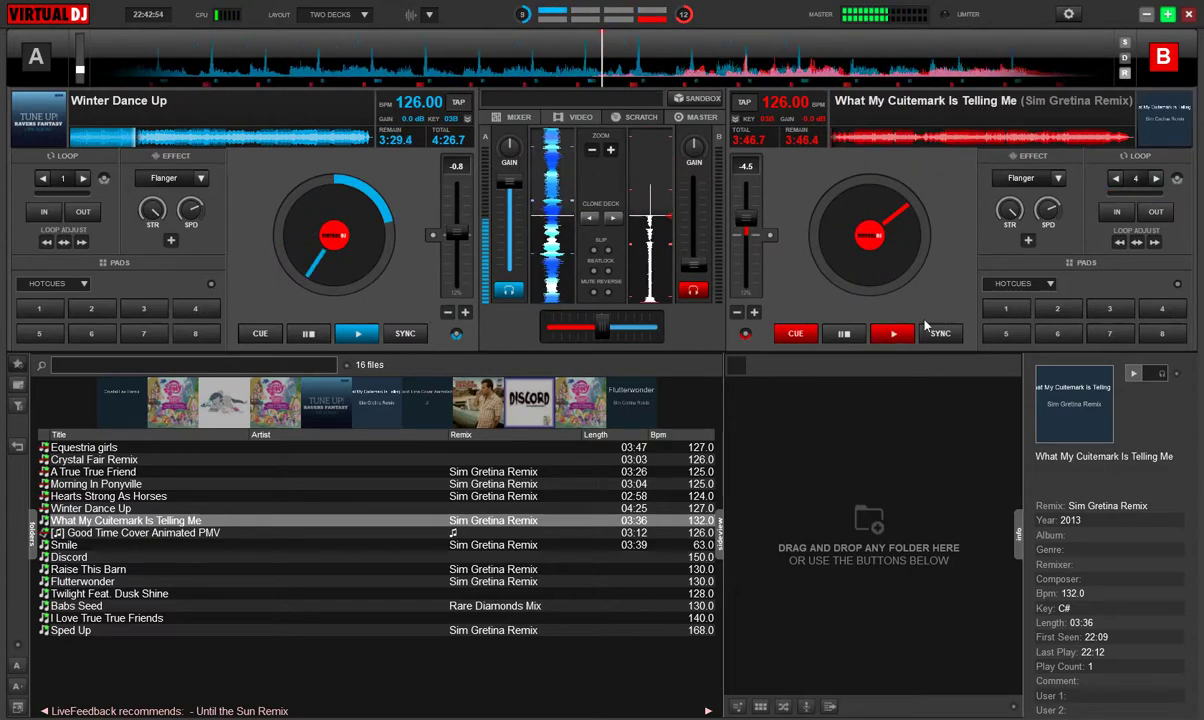
Step: Start deck B in sync with deck A and raise deck B's level in two stages to full
{"action": "left_click", "coordinate": [895, 335]}
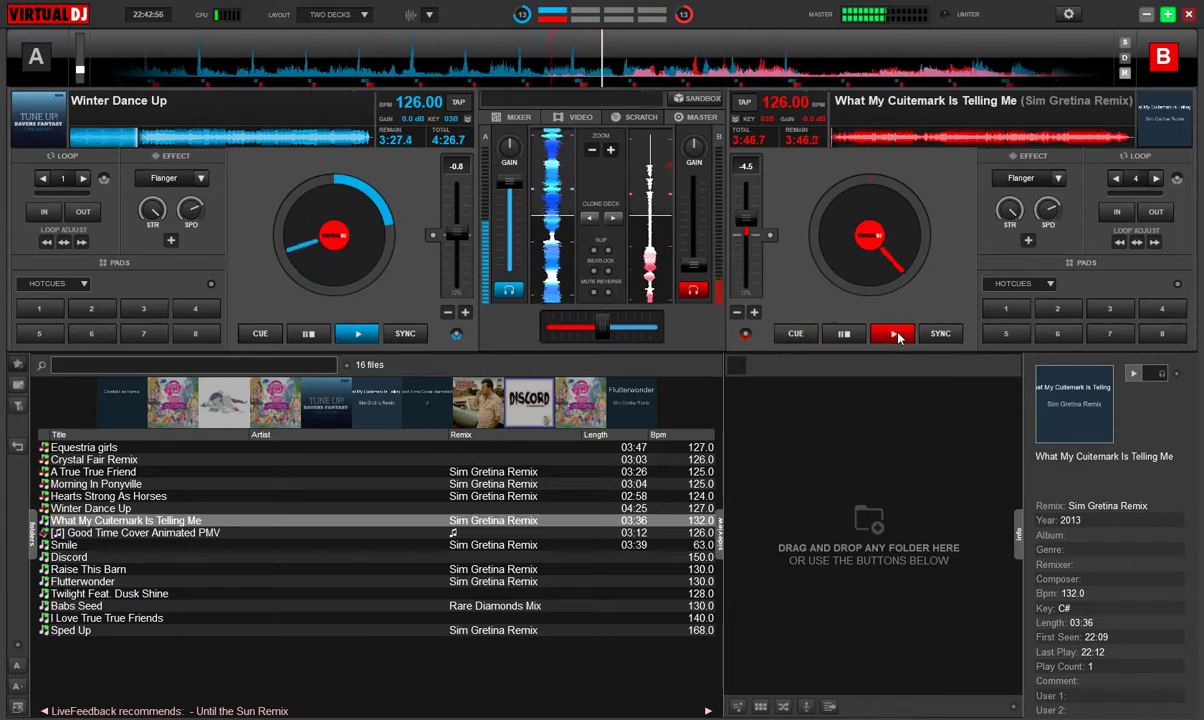
{"action": "left_click", "coordinate": [940, 336]}
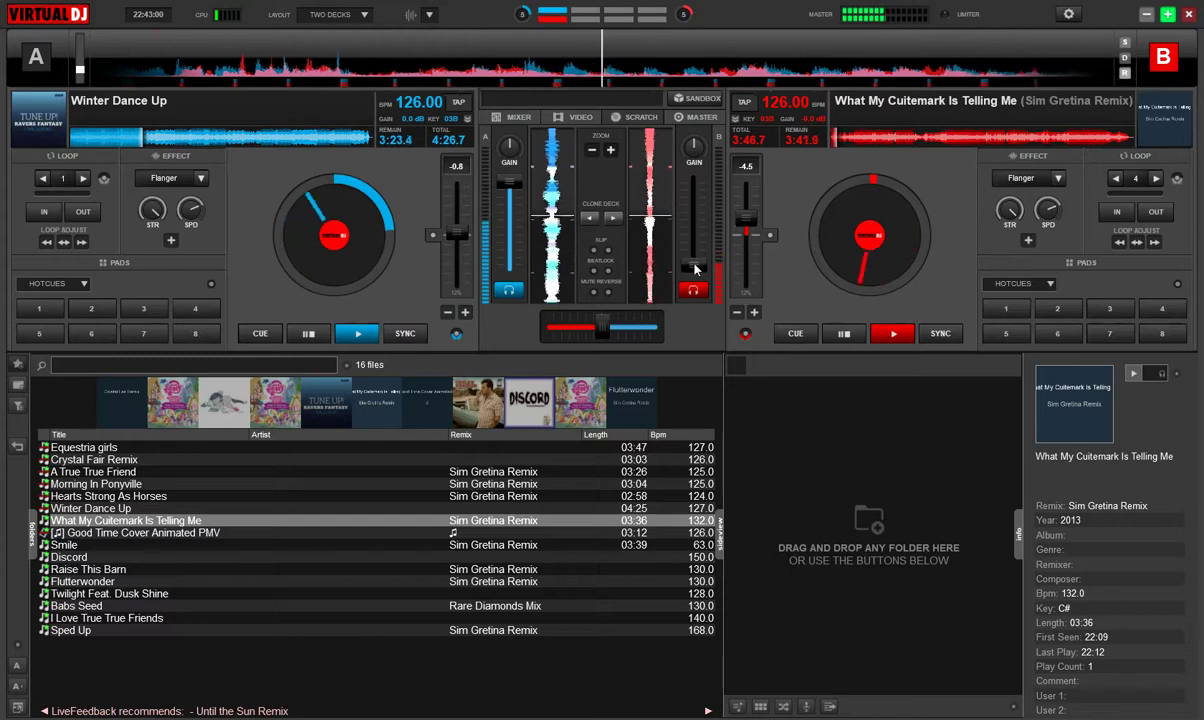
{"action": "left_click_drag", "start_coordinate": [698, 262], "coordinate": [703, 215]}
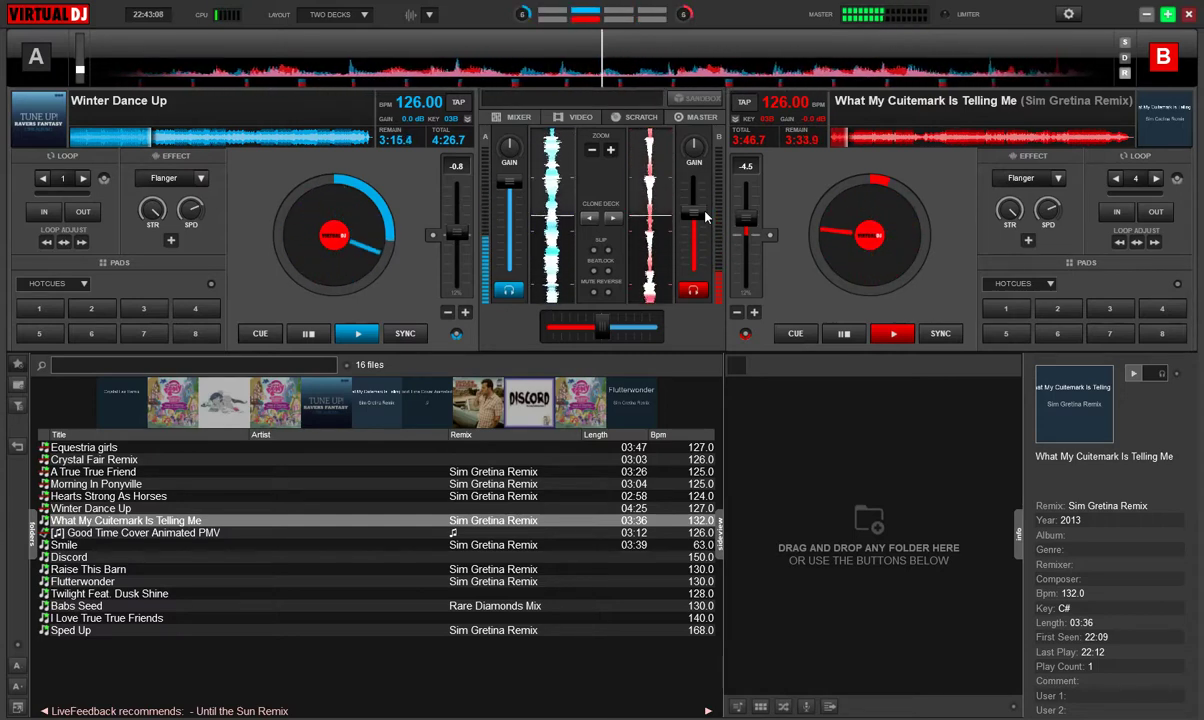
{"action": "left_click_drag", "start_coordinate": [705, 215], "coordinate": [703, 182]}
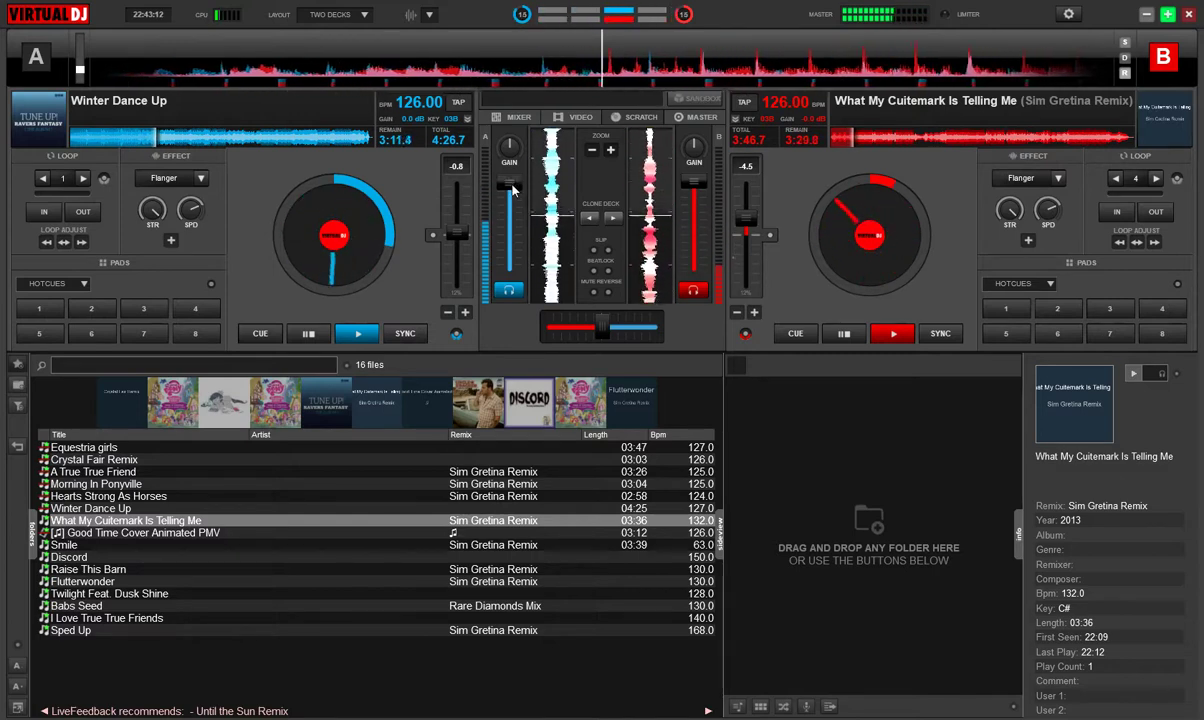
Step: Dip deck A's level to about half, bring it back to full, and make deck A the active deck
{"action": "left_click_drag", "start_coordinate": [513, 185], "coordinate": [513, 235]}
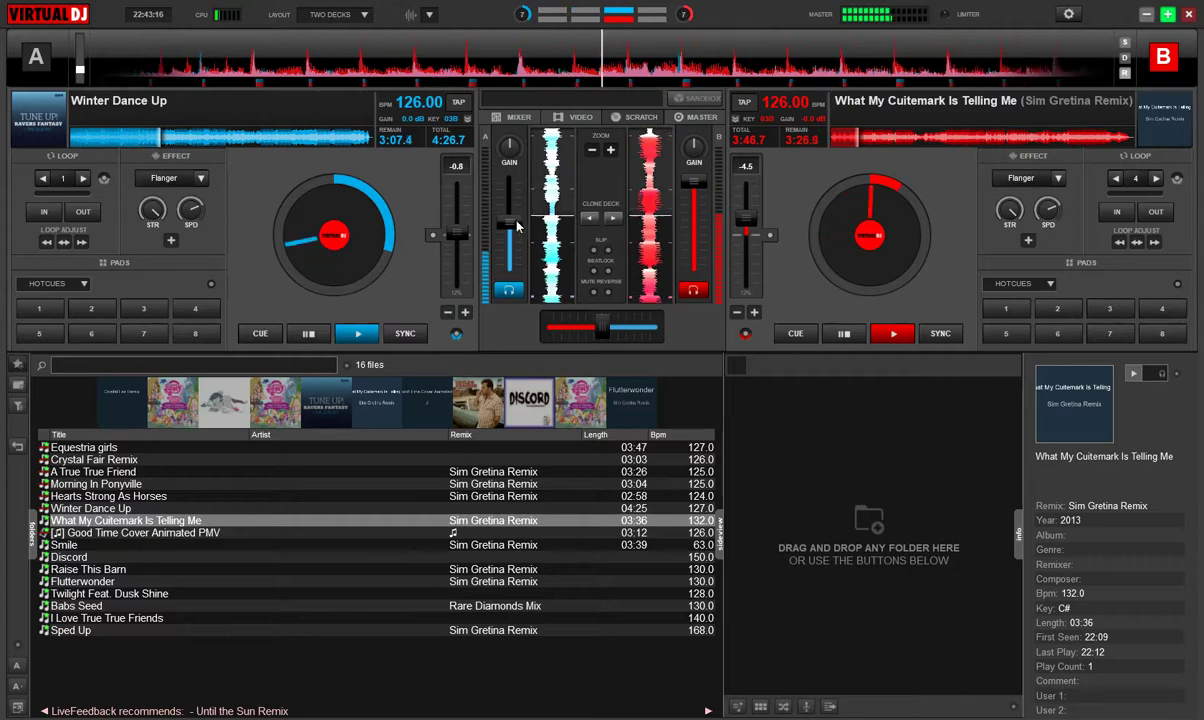
{"action": "left_click_drag", "start_coordinate": [513, 236], "coordinate": [519, 227]}
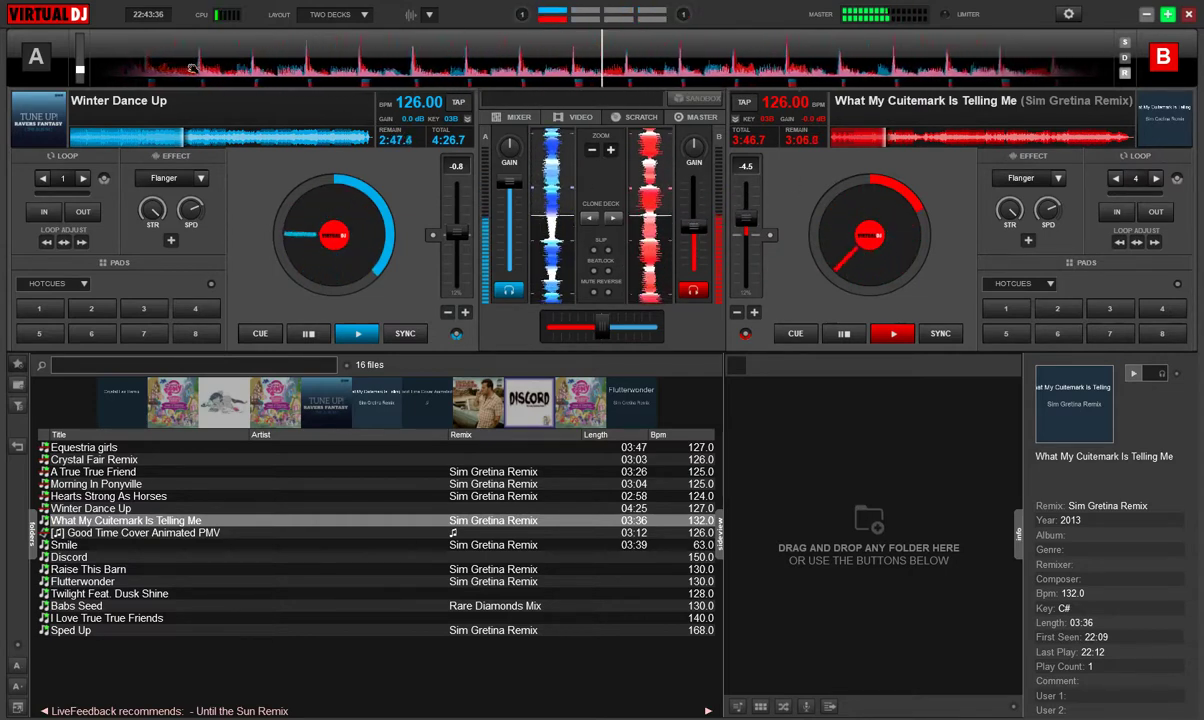
{"action": "left_click", "coordinate": [37, 56]}
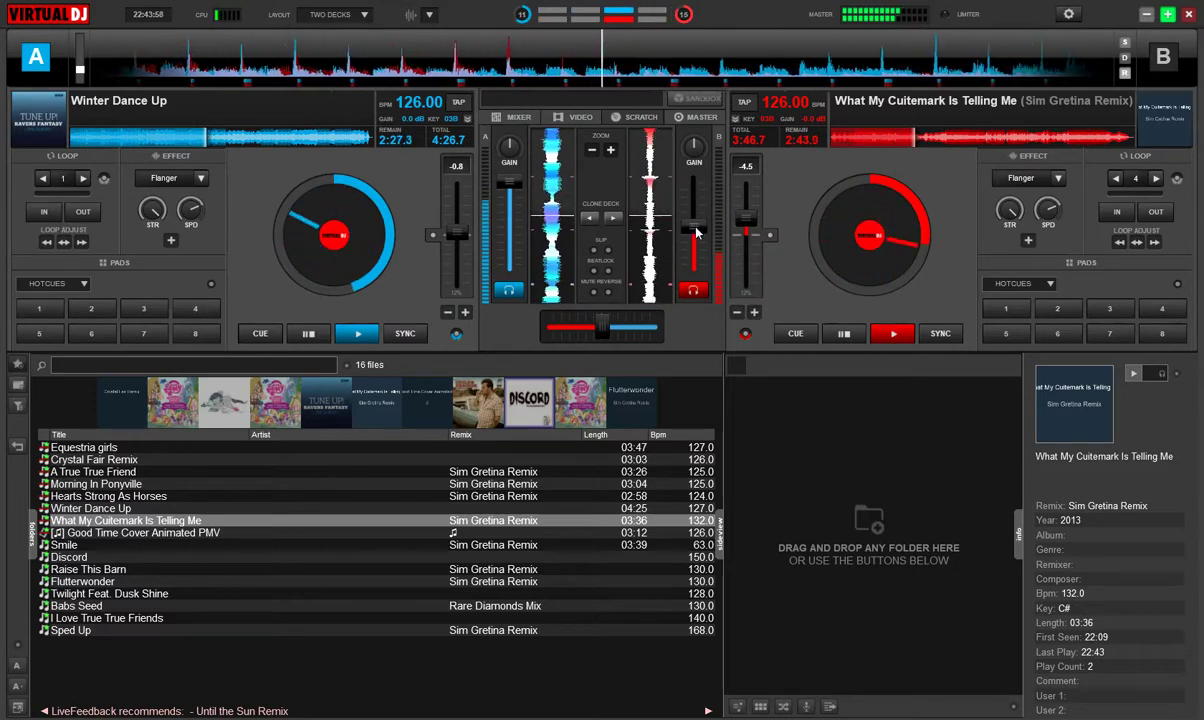
Step: Raise deck B's level to full, dip deck A's level briefly, and ease deck B down to about three quarters
{"action": "left_click_drag", "start_coordinate": [697, 233], "coordinate": [695, 182]}
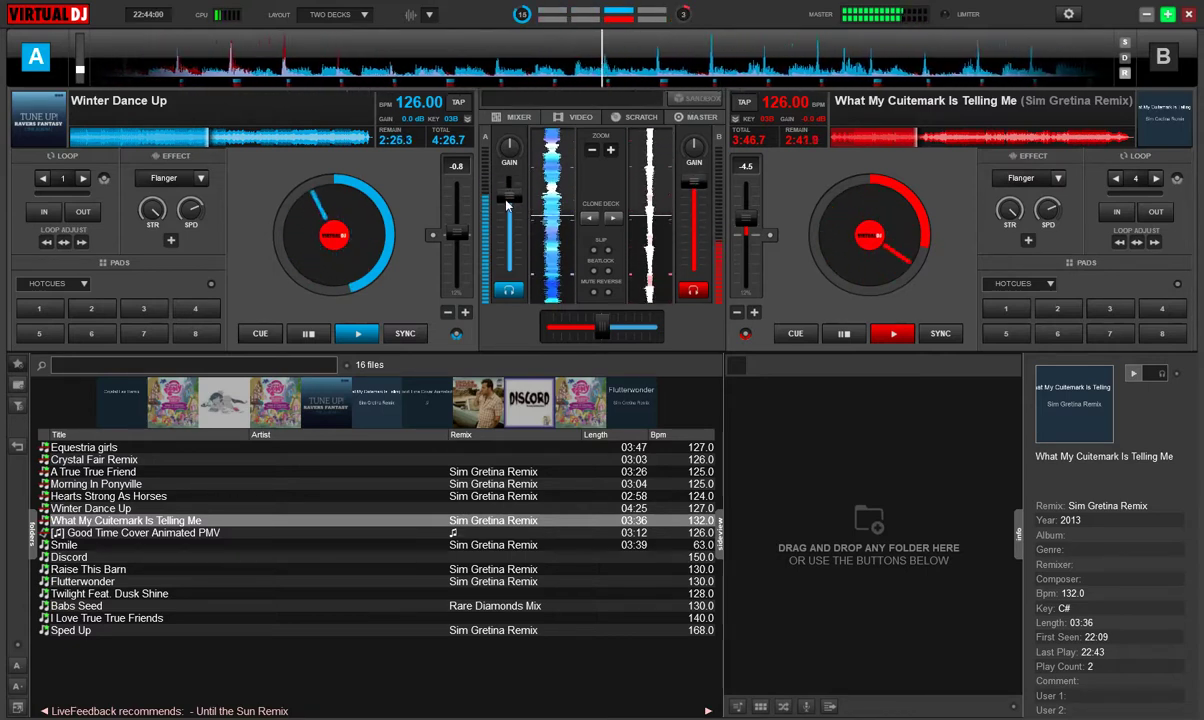
{"action": "left_click_drag", "start_coordinate": [506, 205], "coordinate": [524, 186]}
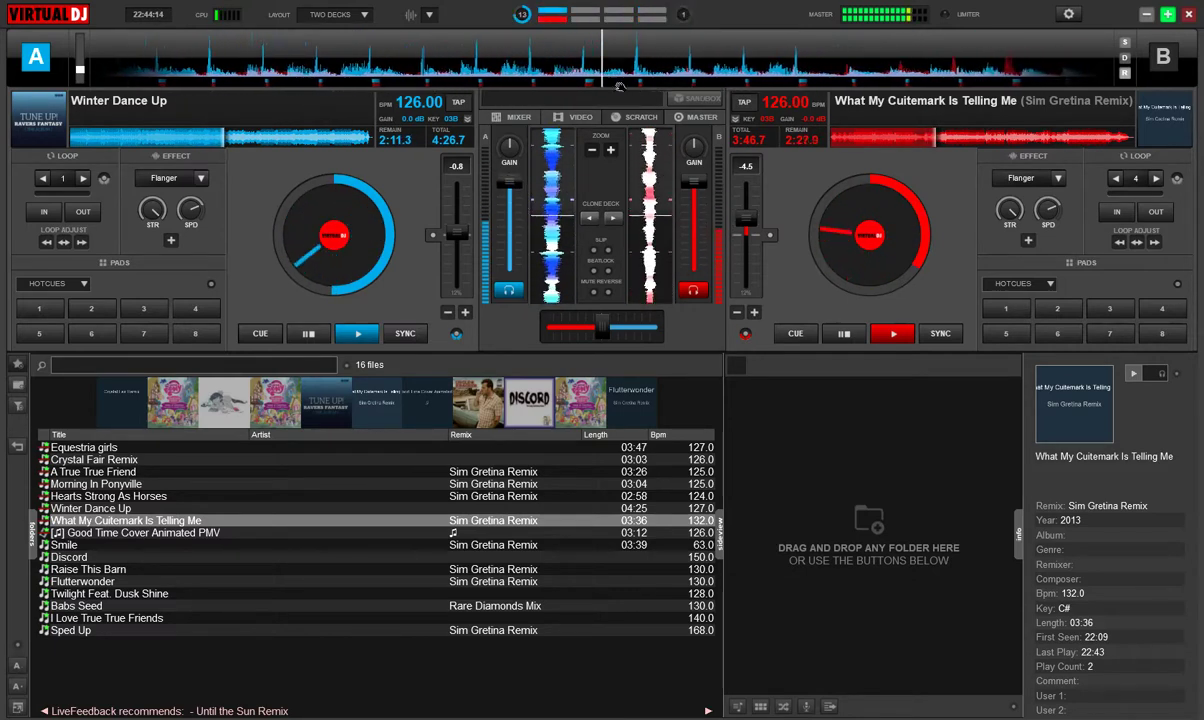
{"action": "left_click_drag", "start_coordinate": [694, 180], "coordinate": [695, 207]}
{"action": "mouse_move", "coordinate": [697, 210]}
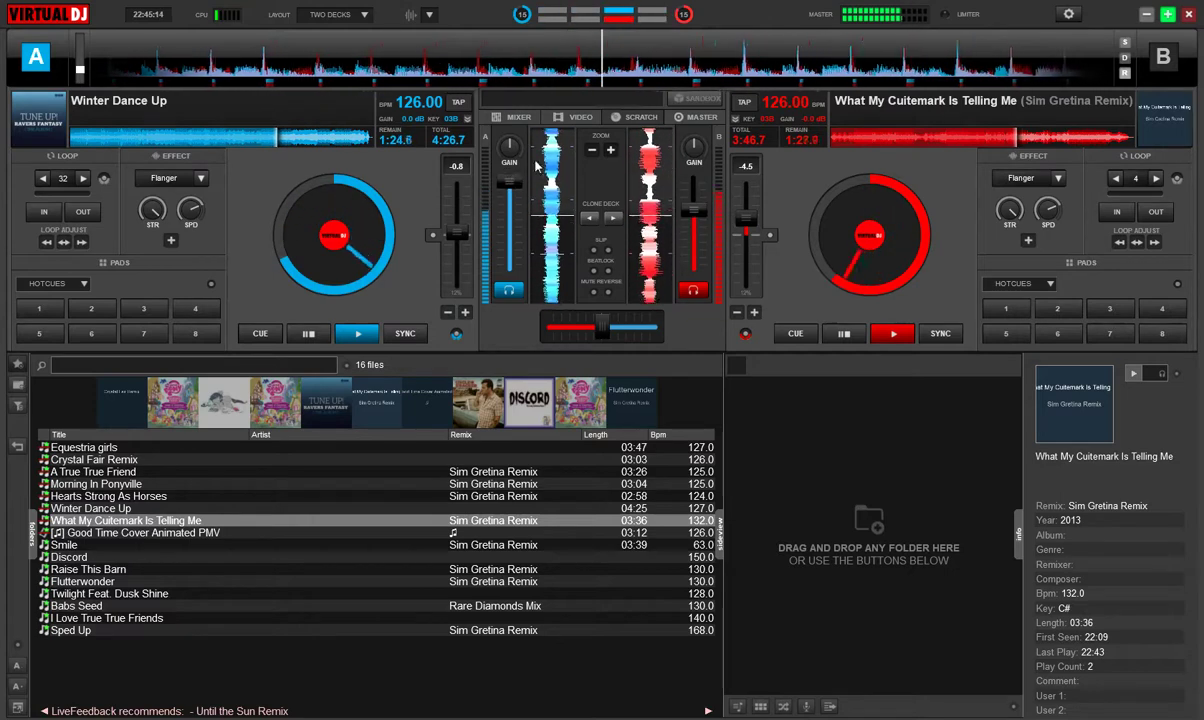
Step: Raise deck B's level to full while dipping deck A to about half, and ease deck B back to about three quarters
{"action": "left_click_drag", "start_coordinate": [691, 209], "coordinate": [680, 157]}
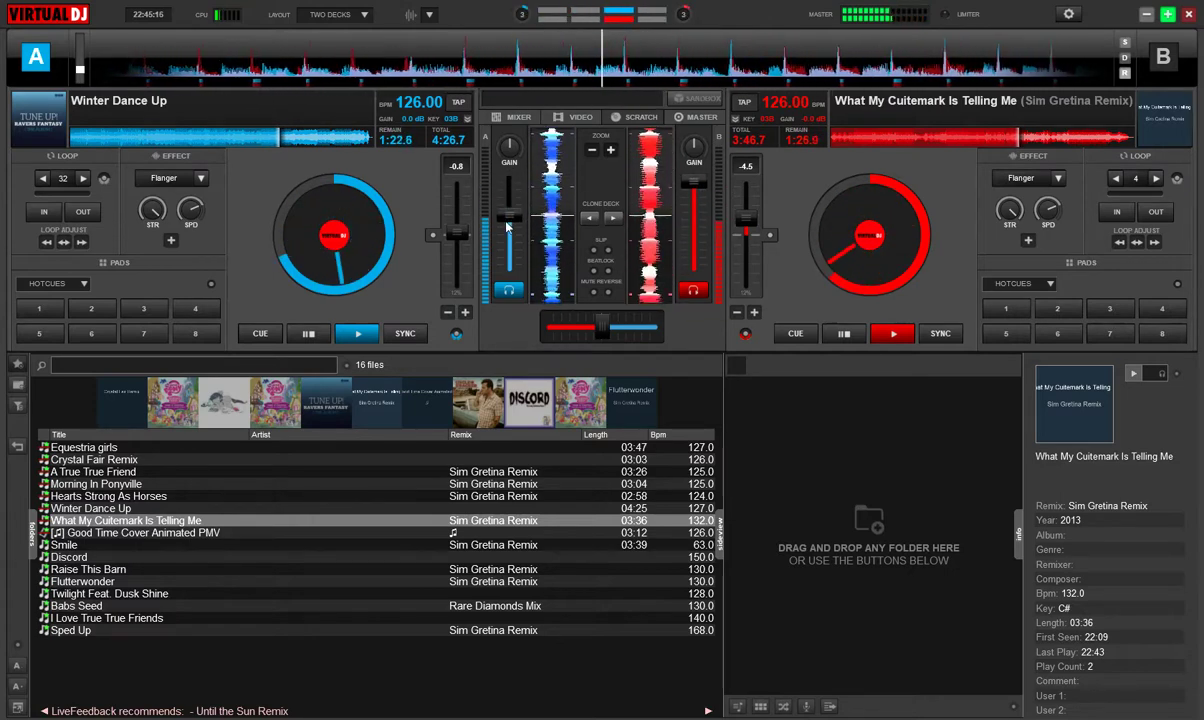
{"action": "left_click_drag", "start_coordinate": [509, 183], "coordinate": [506, 239]}
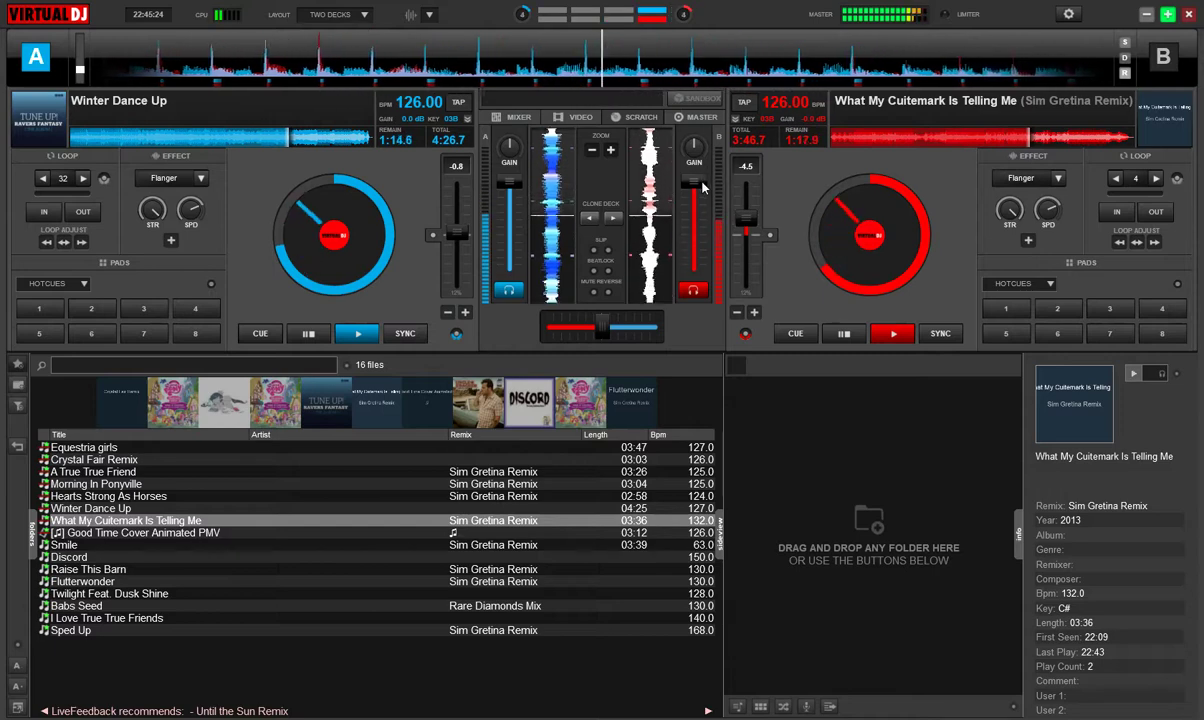
{"action": "left_click_drag", "start_coordinate": [702, 186], "coordinate": [702, 212]}
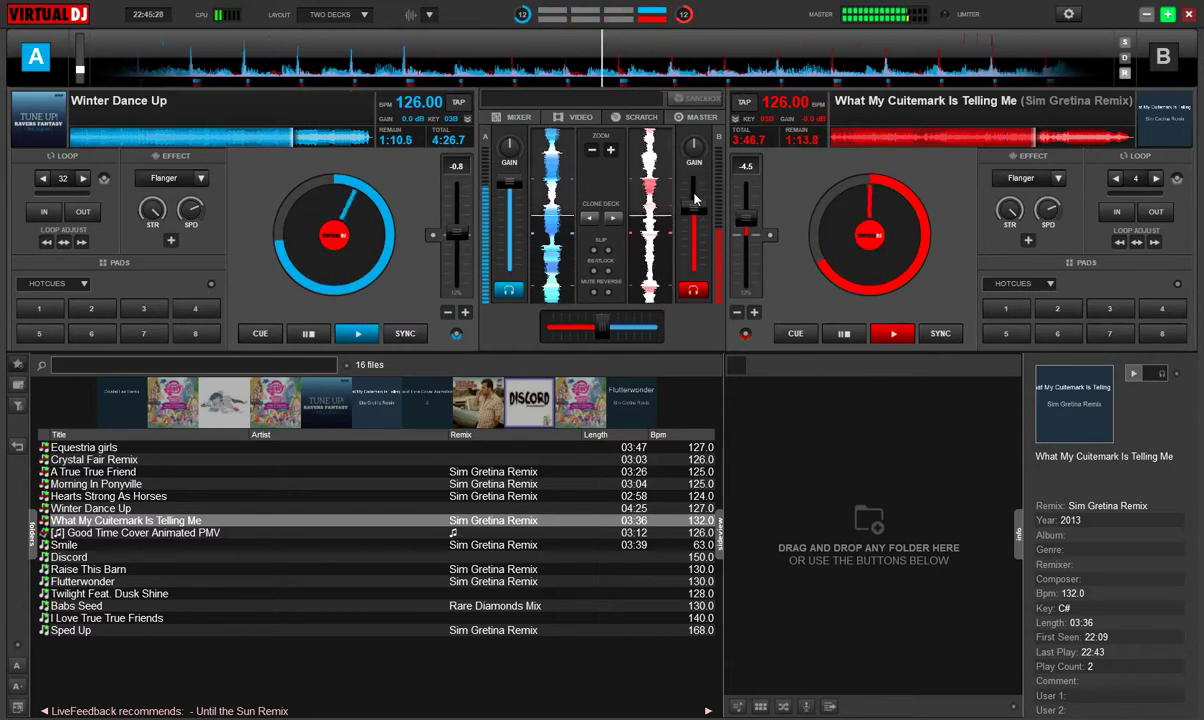
Step: Restore deck B's level to full while deck A sits at about half, and reduce deck B to about two thirds
{"action": "left_click_drag", "start_coordinate": [692, 209], "coordinate": [693, 182]}
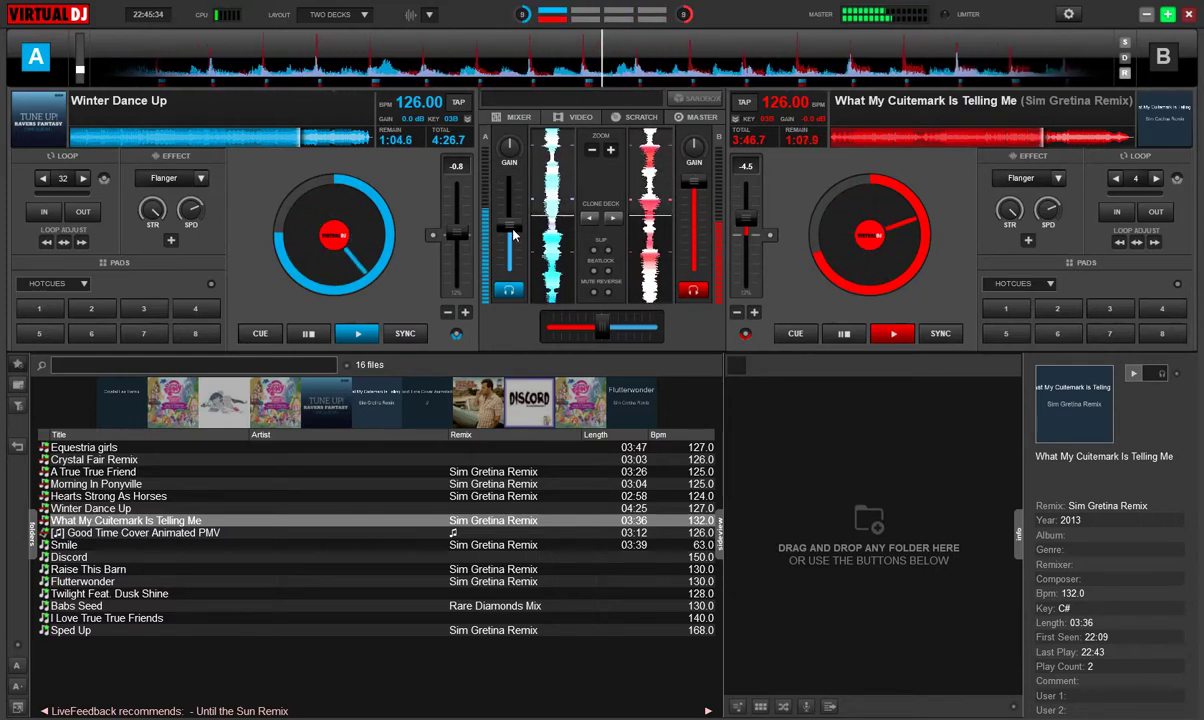
{"action": "left_click_drag", "start_coordinate": [513, 235], "coordinate": [519, 229]}
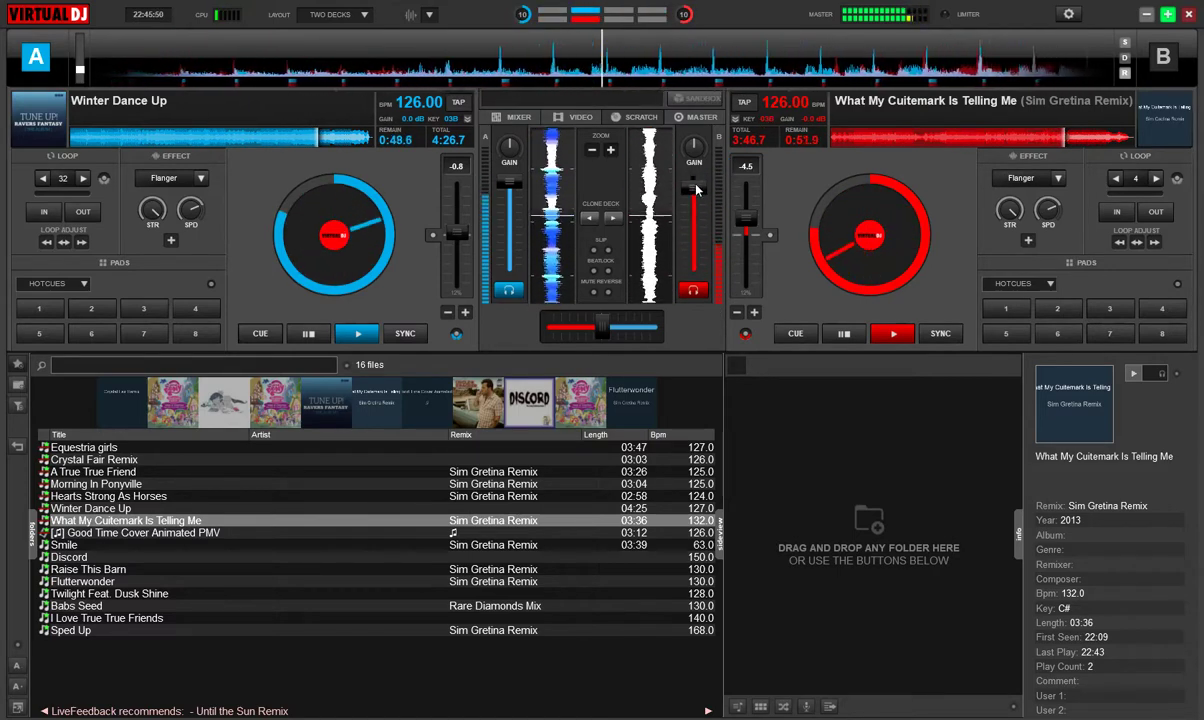
{"action": "left_click_drag", "start_coordinate": [697, 190], "coordinate": [699, 218]}
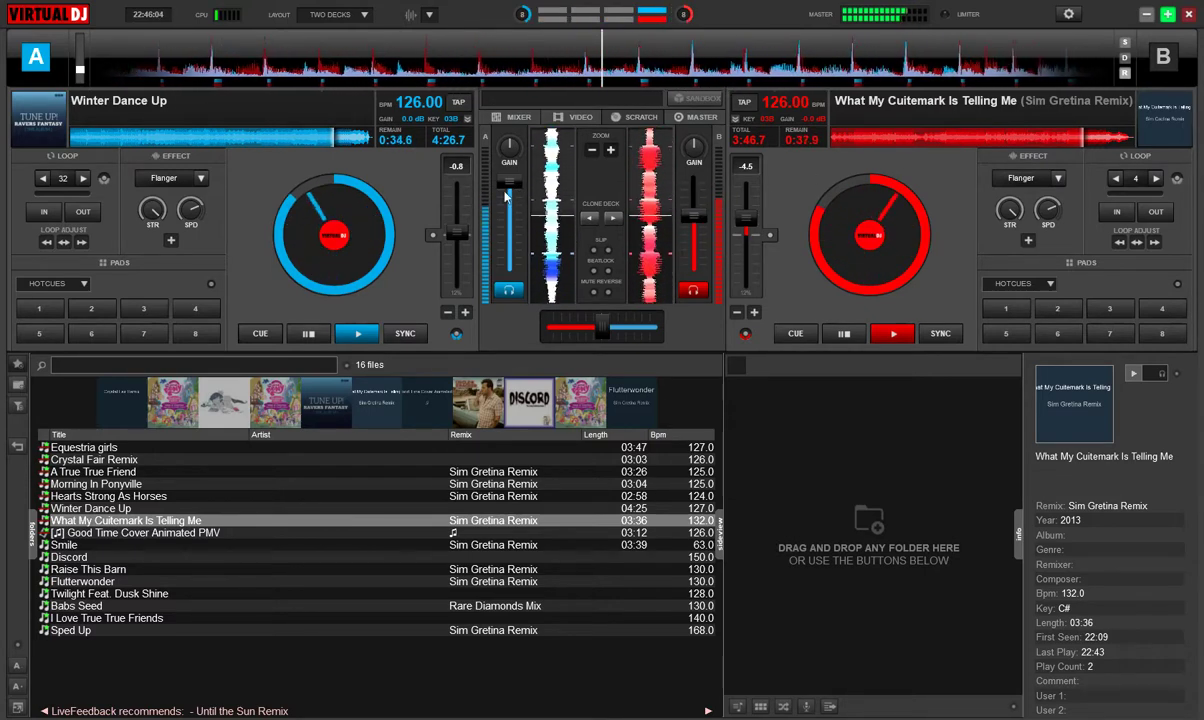
Step: Raise What My Cuitemark Is Telling Me to full level, fade Winter Dance Up out completely and pause deck A
{"action": "mouse_move", "coordinate": [697, 220]}
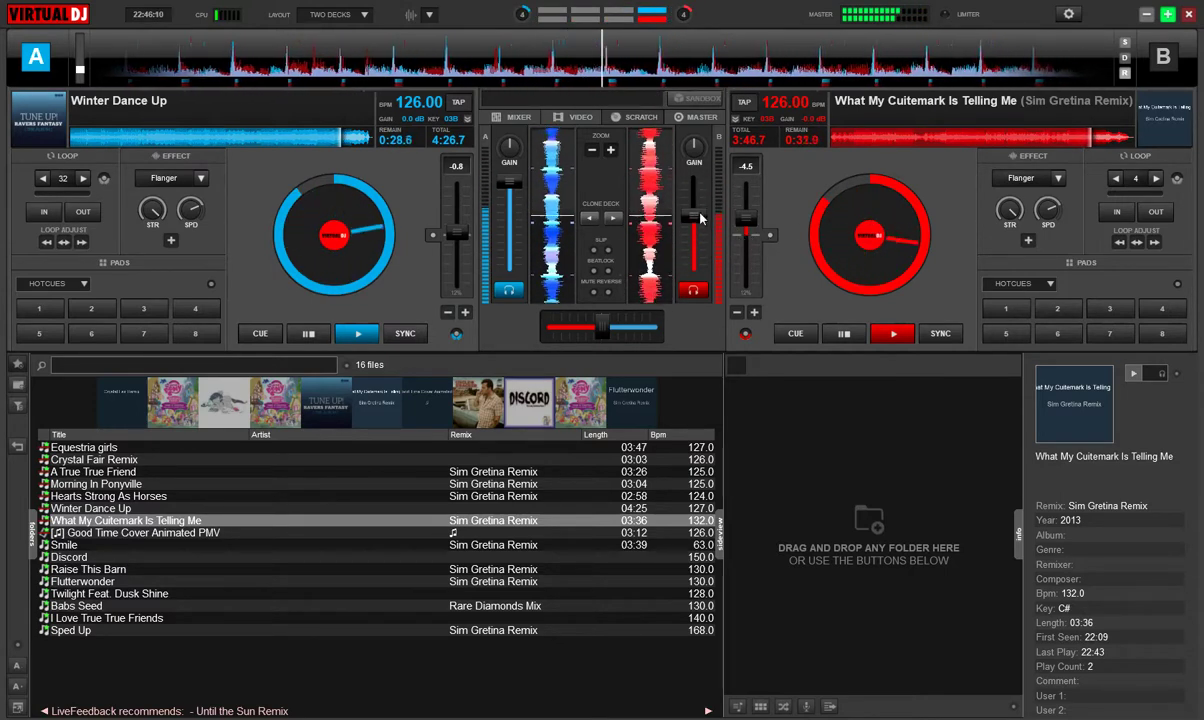
{"action": "left_click_drag", "start_coordinate": [698, 217], "coordinate": [707, 178]}
{"action": "left_click_drag", "start_coordinate": [510, 184], "coordinate": [507, 267]}
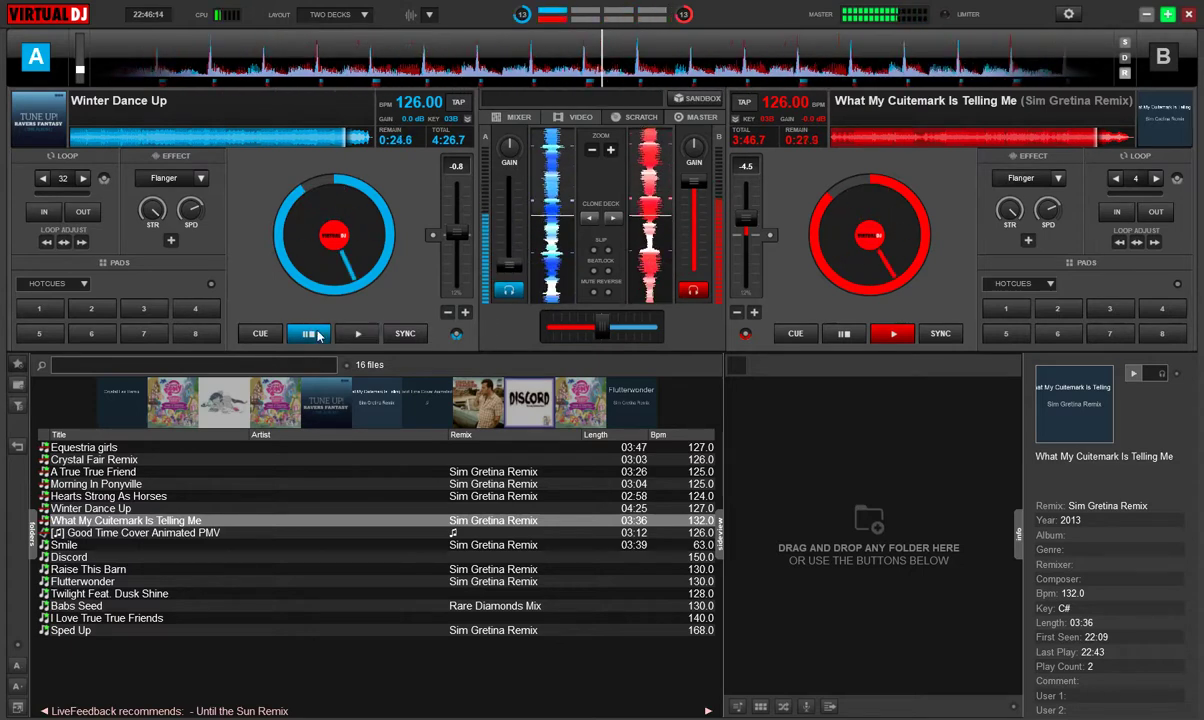
Step: Load the track Discord from the browser list onto deck A
{"action": "left_click", "coordinate": [58, 555]}
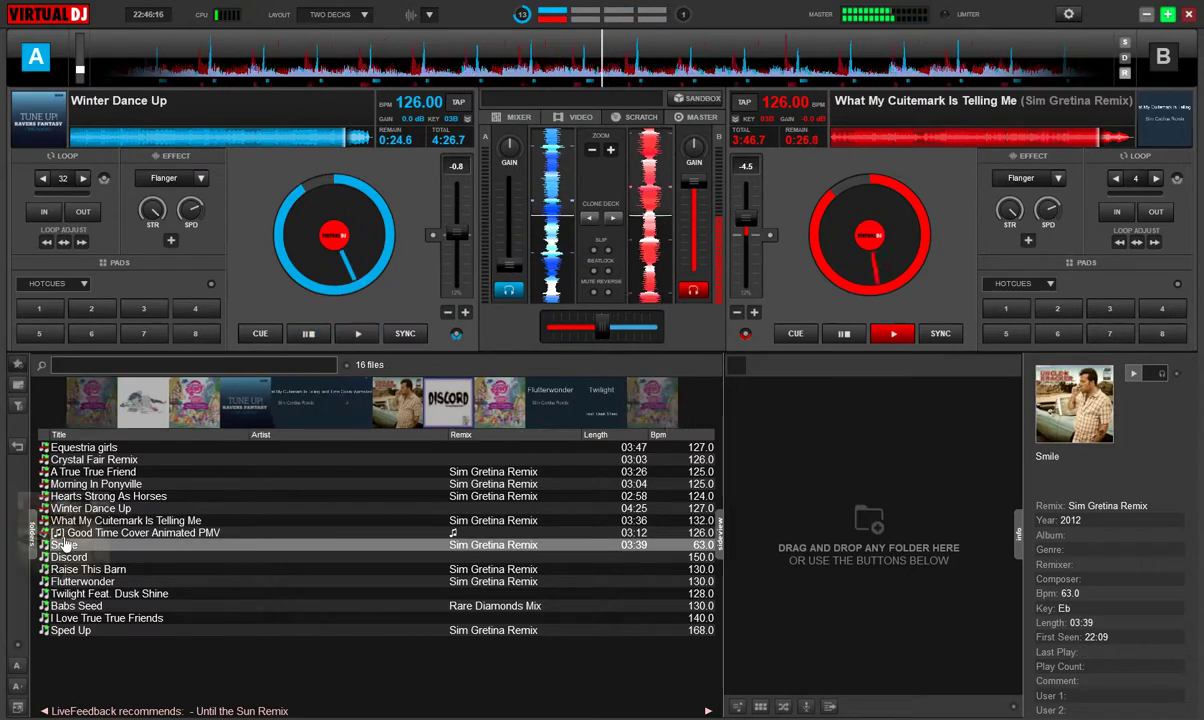
{"action": "left_click", "coordinate": [71, 567]}
{"action": "left_click_drag", "start_coordinate": [70, 558], "coordinate": [432, 250]}
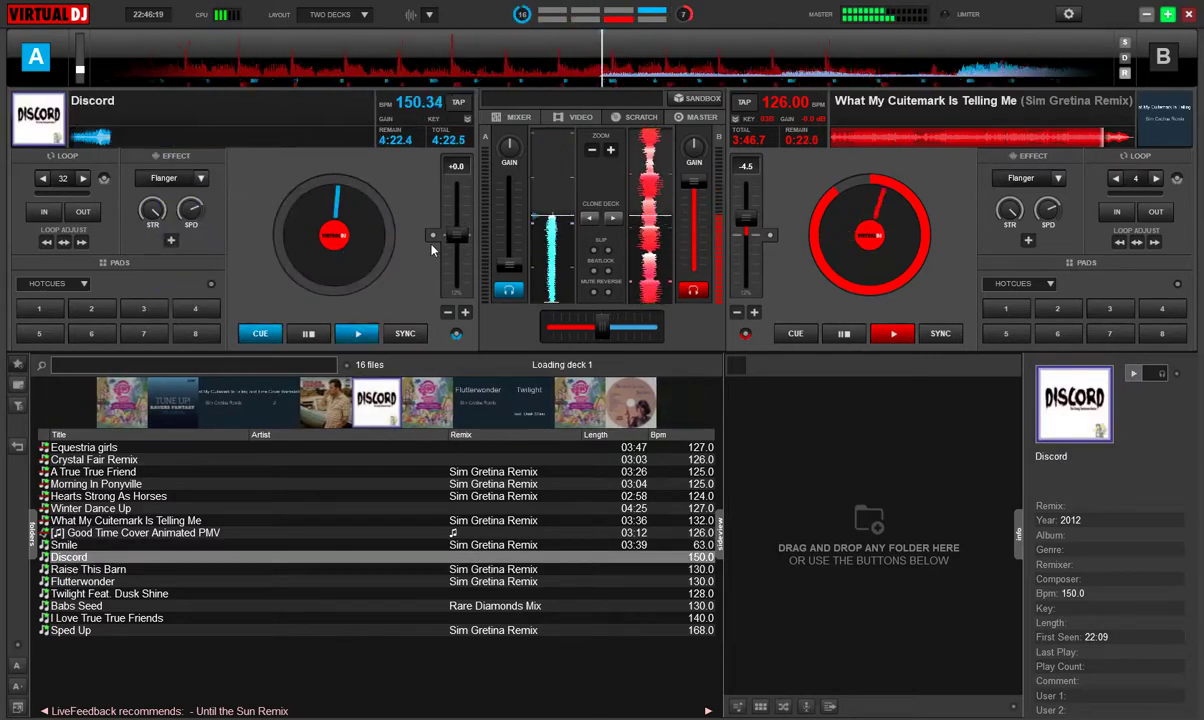
Step: Start Discord on deck A, restart it repeatedly to line it up with deck B, and sync it to 126.00 BPM
{"action": "left_click", "coordinate": [360, 334]}
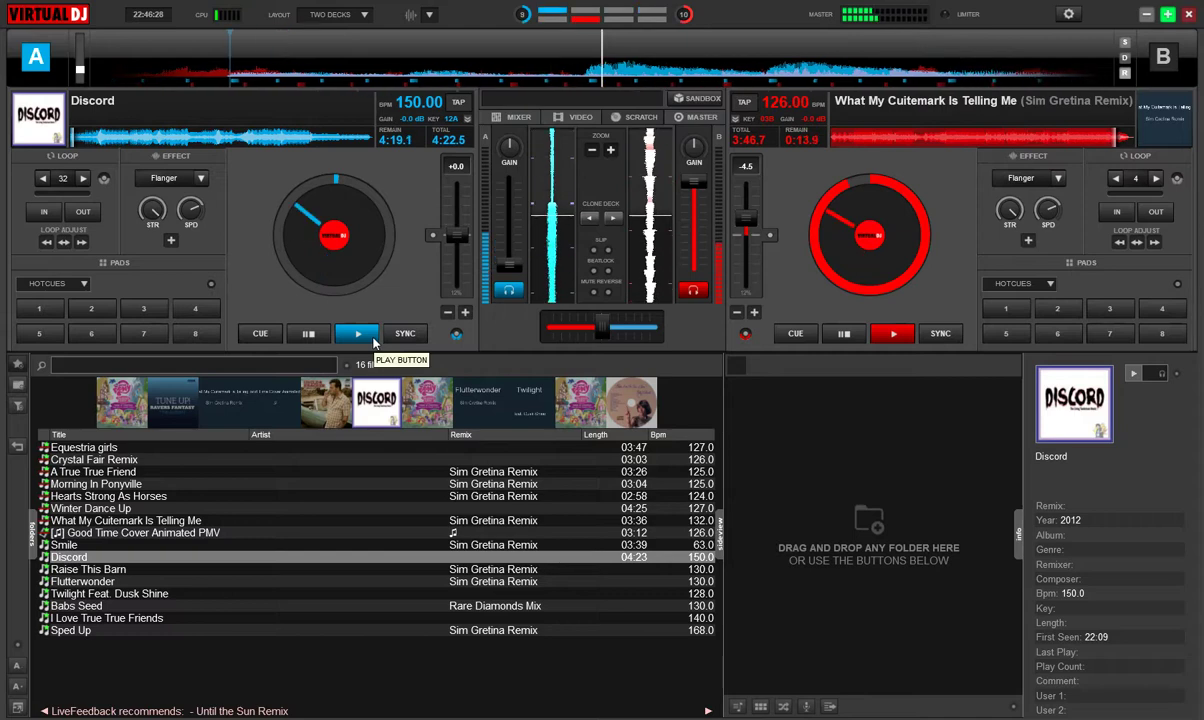
{"action": "left_click", "coordinate": [372, 340]}
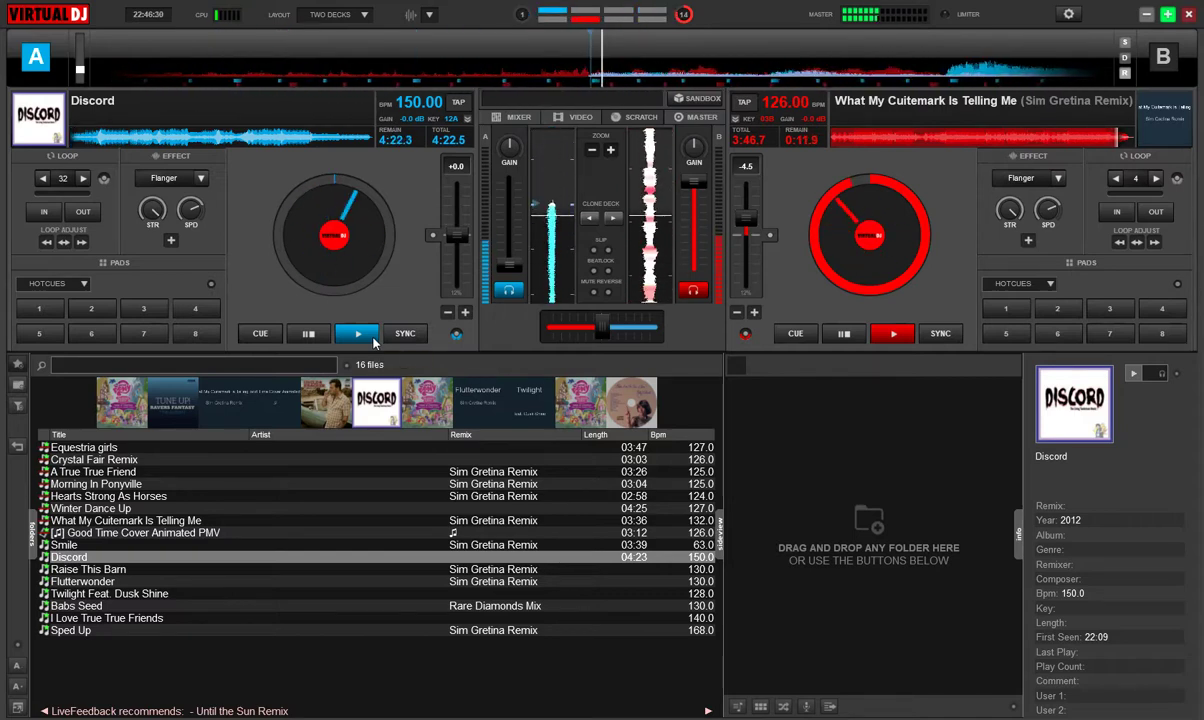
{"action": "left_click", "coordinate": [374, 342]}
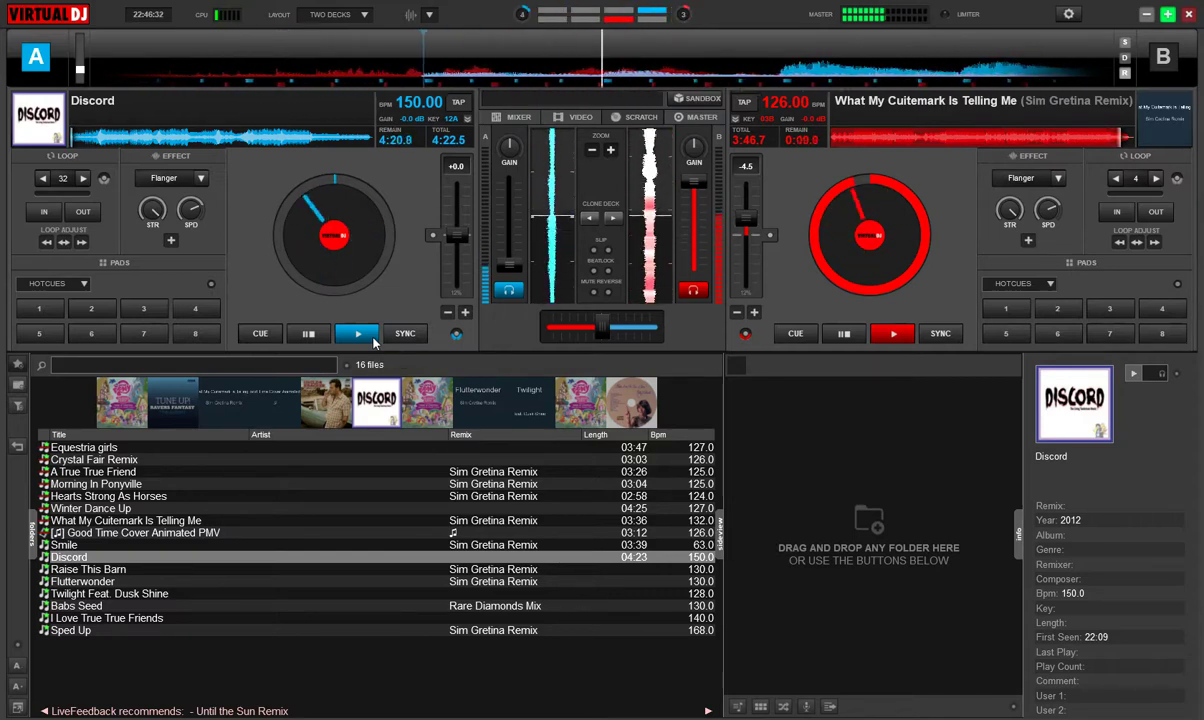
{"action": "left_click", "coordinate": [374, 342]}
{"action": "left_click", "coordinate": [374, 342]}
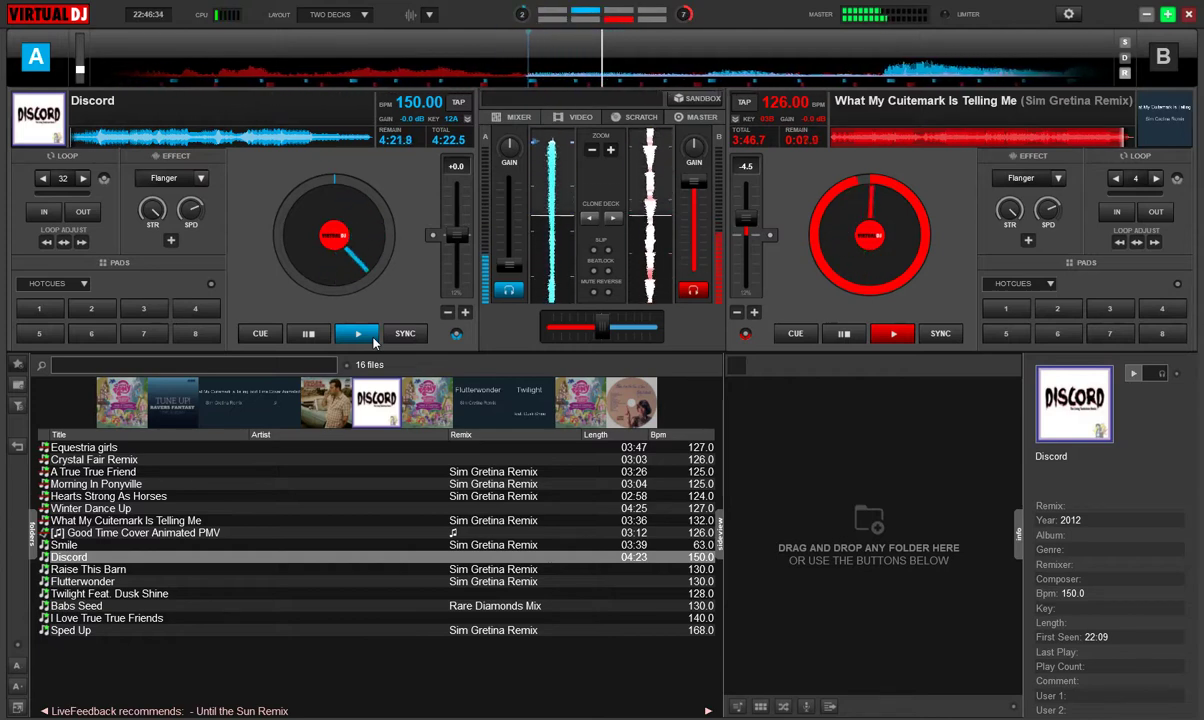
{"action": "left_click", "coordinate": [404, 333]}
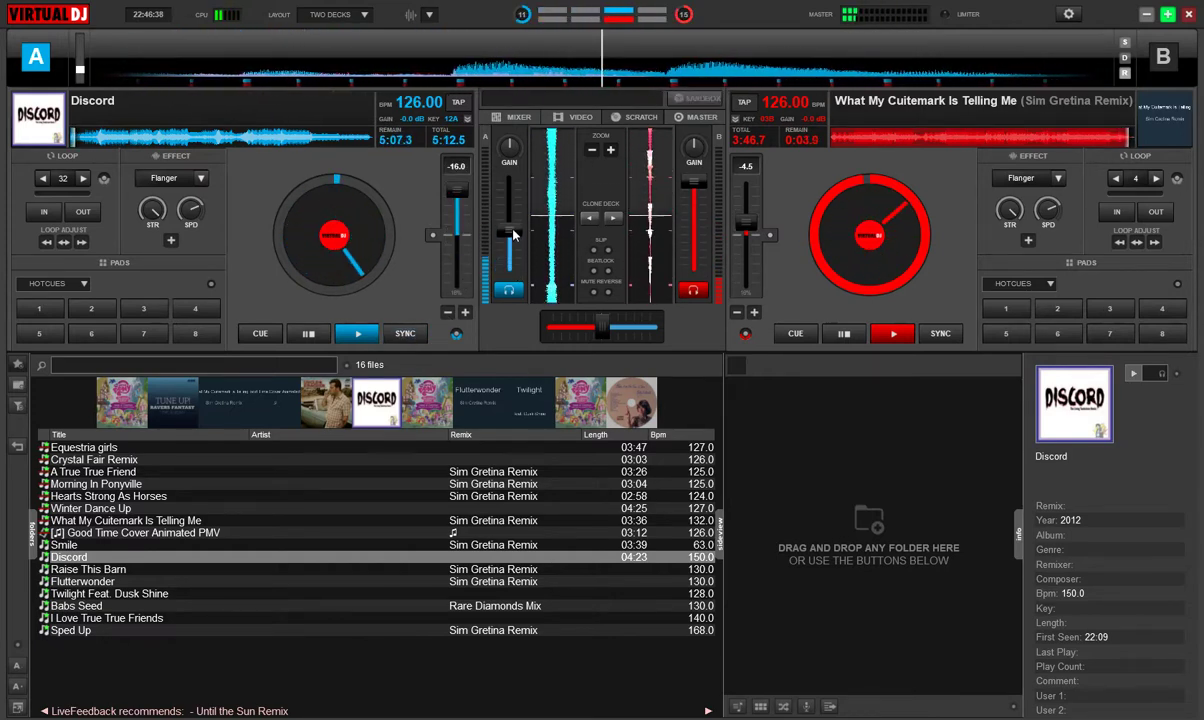
Step: Raise deck A's level to full for Discord and fade deck B out completely
{"action": "left_click_drag", "start_coordinate": [510, 266], "coordinate": [525, 184]}
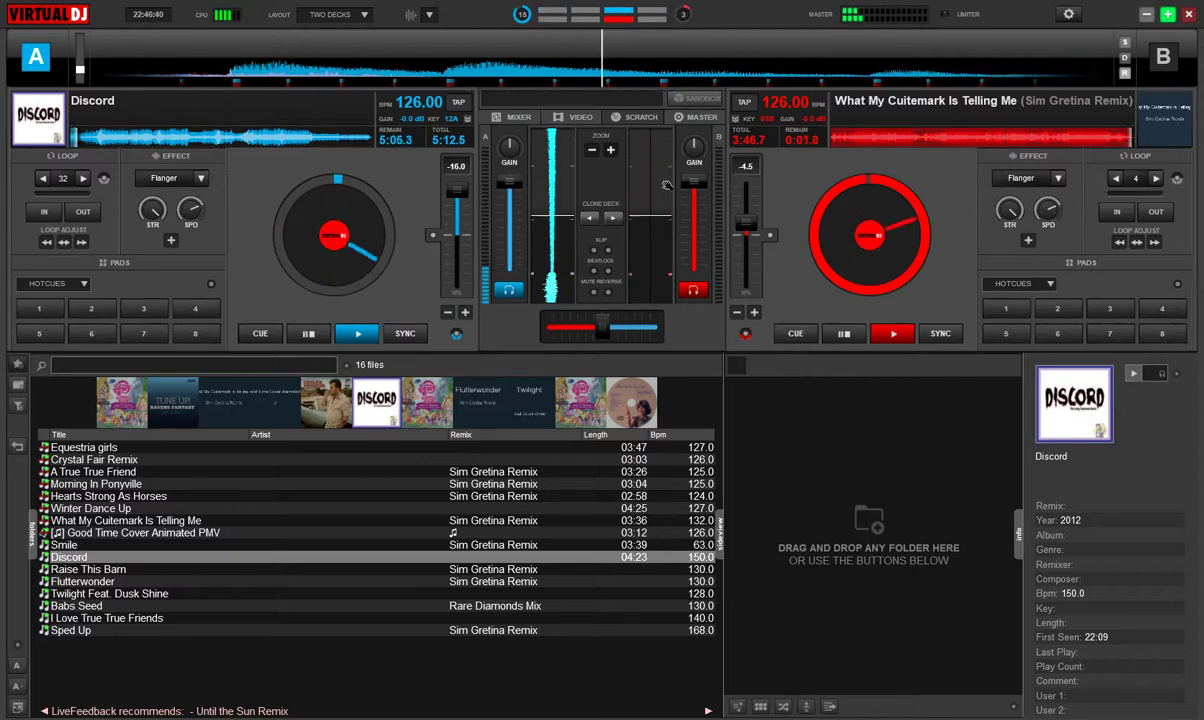
{"action": "left_click_drag", "start_coordinate": [689, 188], "coordinate": [693, 265]}
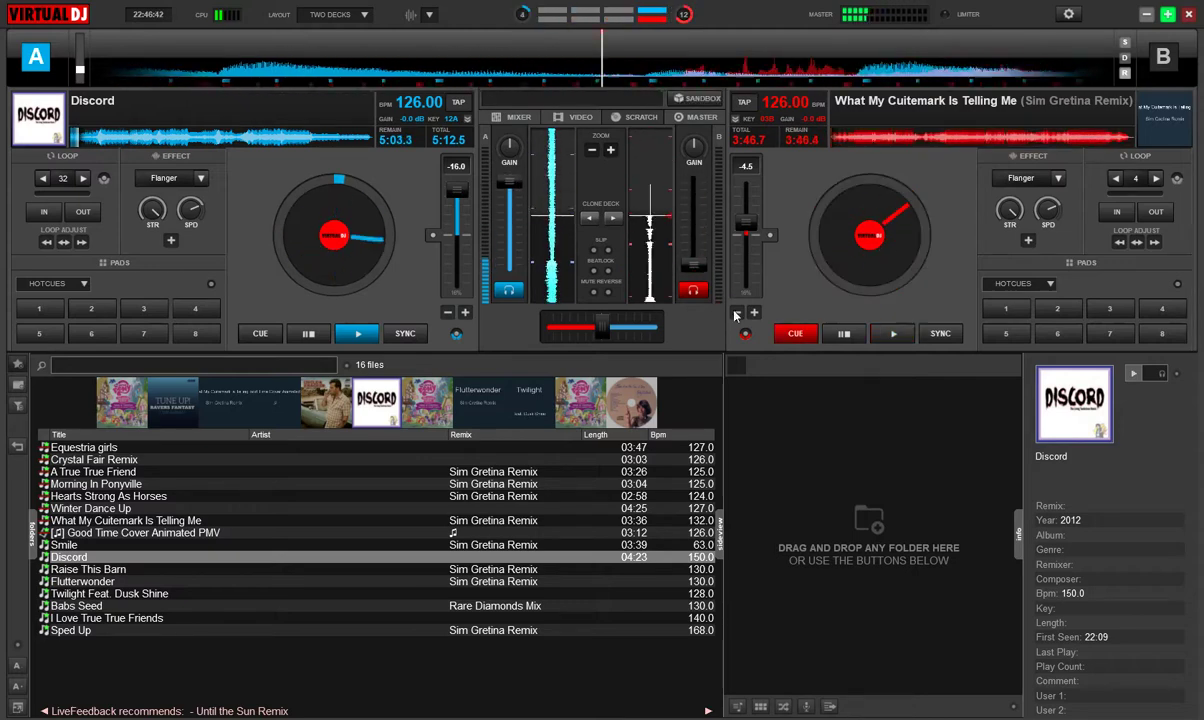
Step: Load Raise This Barn onto deck B and start it playing
{"action": "left_click_drag", "start_coordinate": [300, 569], "coordinate": [951, 256]}
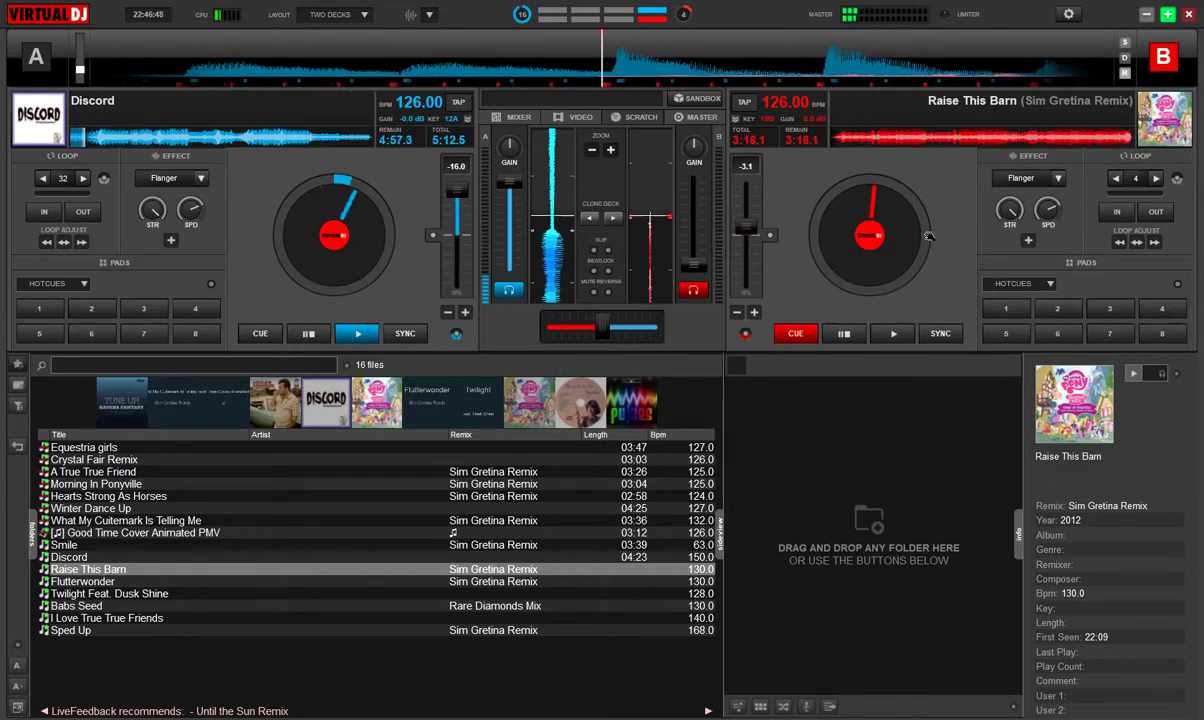
{"action": "left_click", "coordinate": [893, 338]}
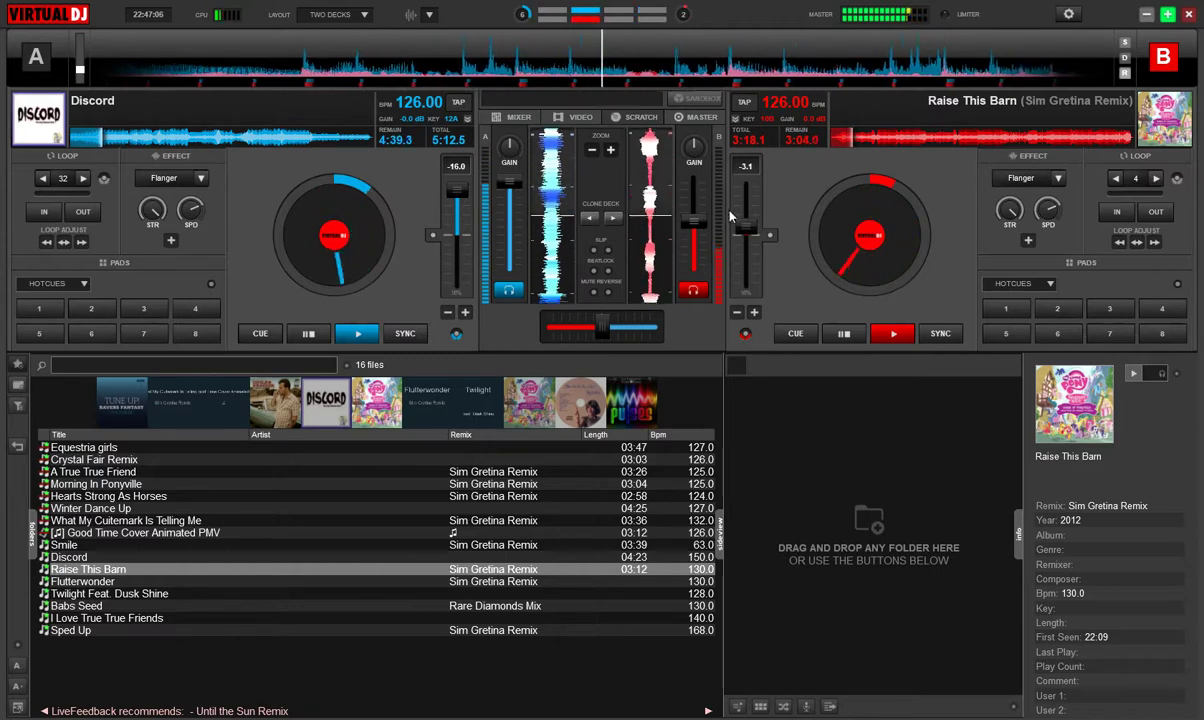
Step: Raise Raise This Barn on deck B in stages to full level and lower deck A's level to about 78%
{"action": "left_click_drag", "start_coordinate": [690, 221], "coordinate": [700, 210]}
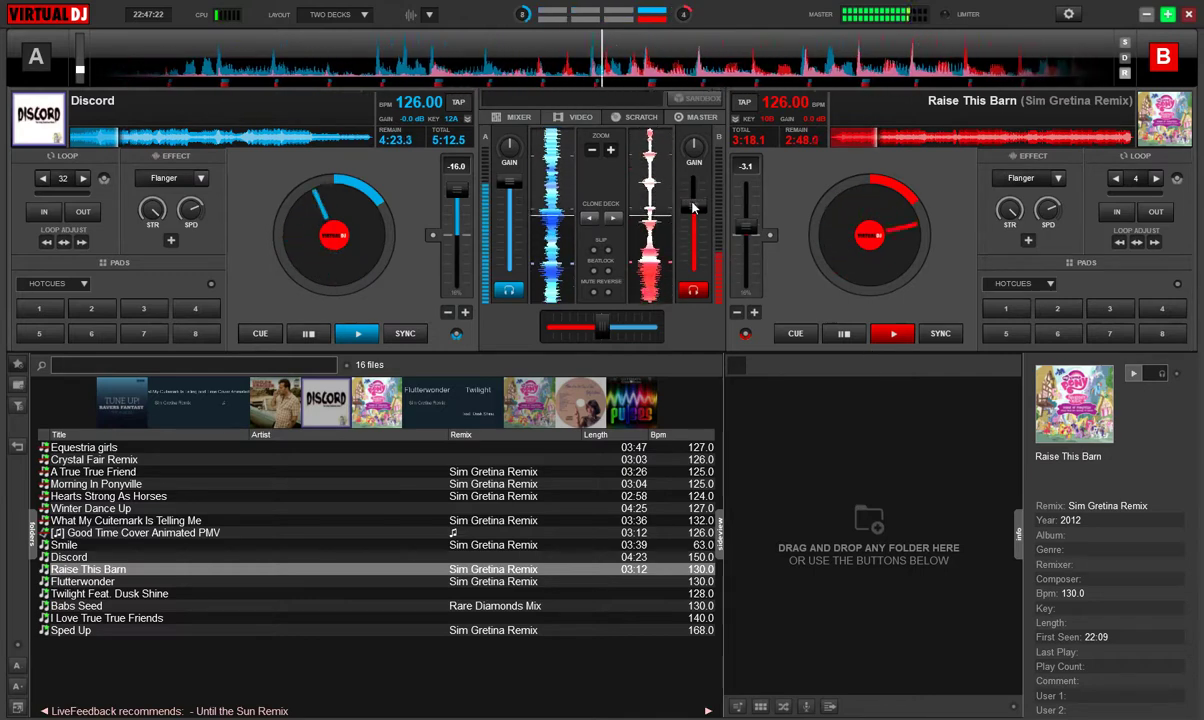
{"action": "left_click_drag", "start_coordinate": [691, 206], "coordinate": [691, 182]}
{"action": "left_click_drag", "start_coordinate": [509, 183], "coordinate": [509, 205]}
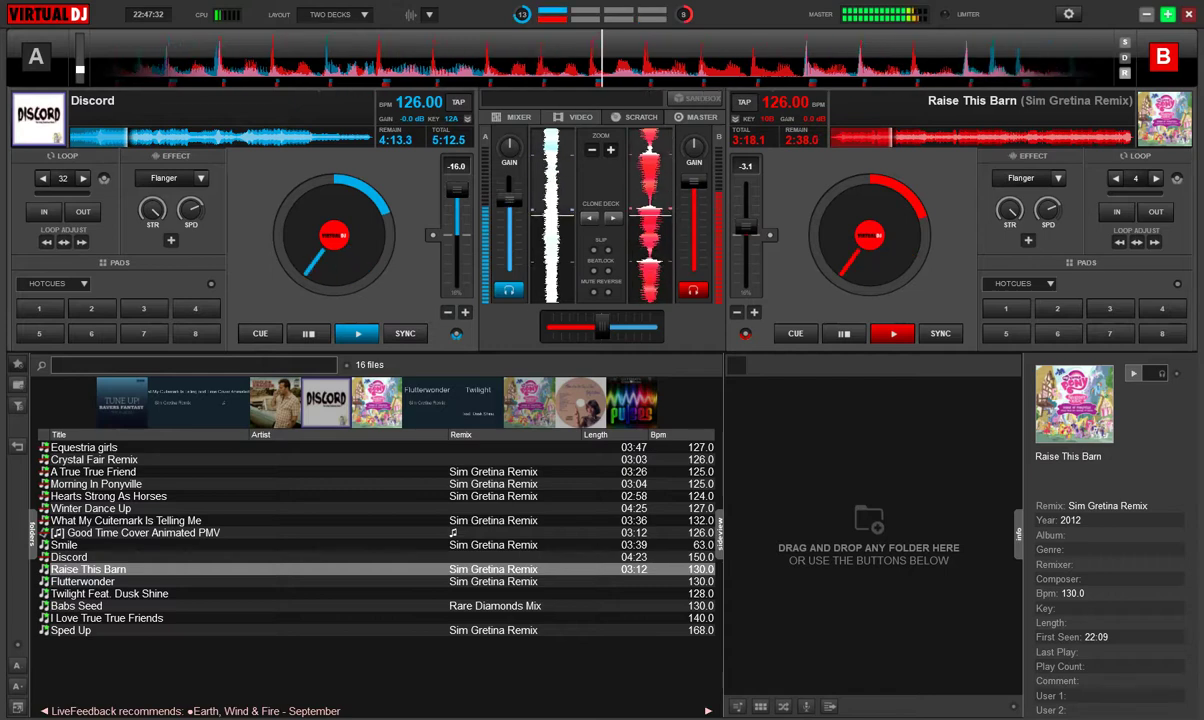
{"action": "key", "text": "alt+Tab"}
{"action": "key", "text": "alt+Tab"}
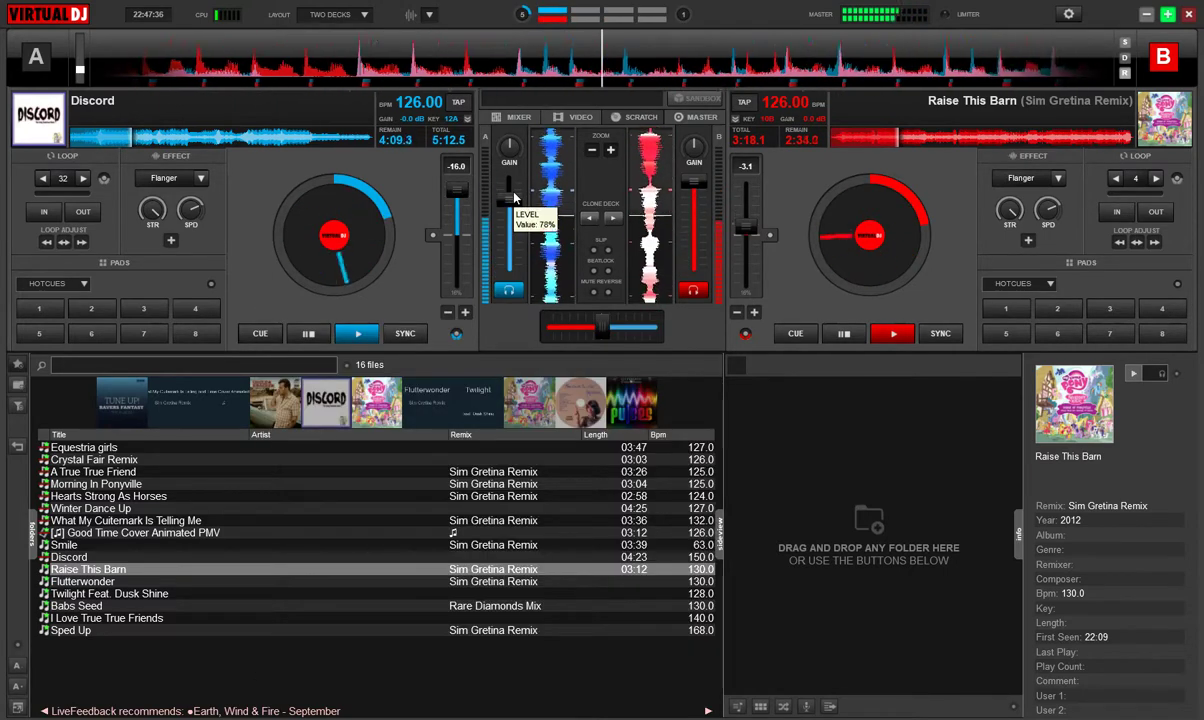
Step: Return deck A's level to full and reduce deck B's level to about 56%
{"action": "left_click_drag", "start_coordinate": [511, 198], "coordinate": [511, 182]}
{"action": "left_click_drag", "start_coordinate": [694, 185], "coordinate": [695, 229]}
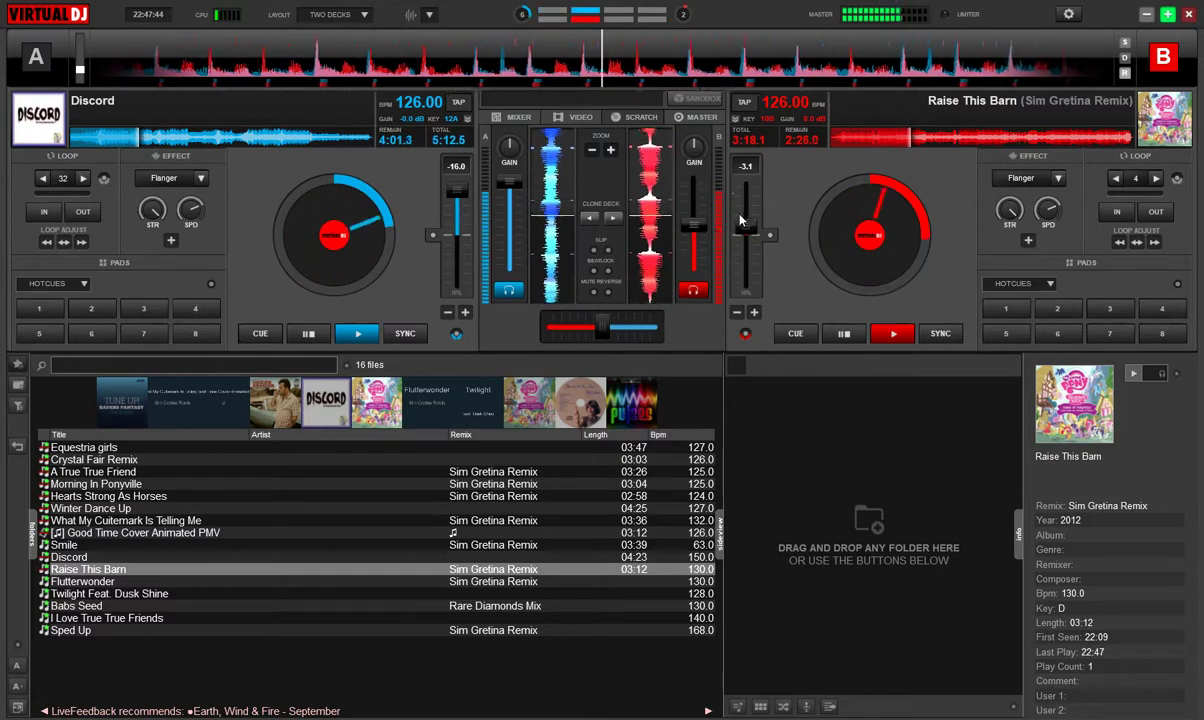
{"action": "left_click_drag", "start_coordinate": [692, 228], "coordinate": [696, 220]}
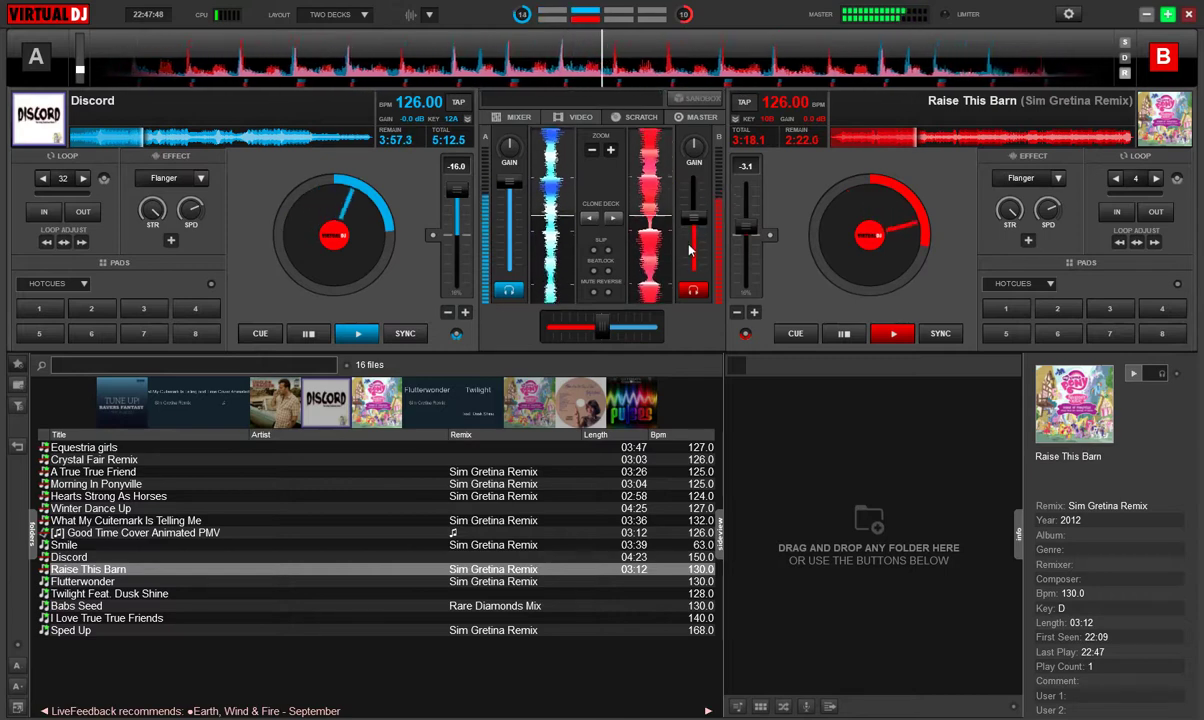
Step: Raise deck B's level to full, and dip deck A's level to about 41% before restoring it to full
{"action": "mouse_move", "coordinate": [695, 224]}
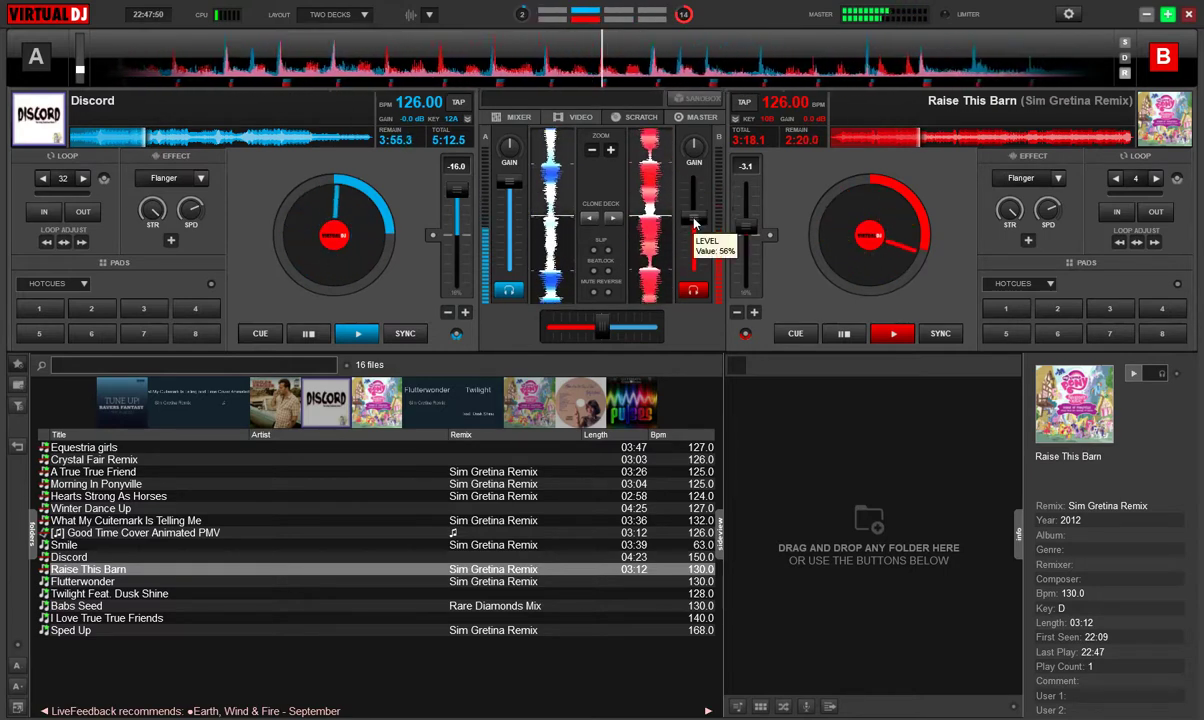
{"action": "left_click_drag", "start_coordinate": [695, 224], "coordinate": [701, 197]}
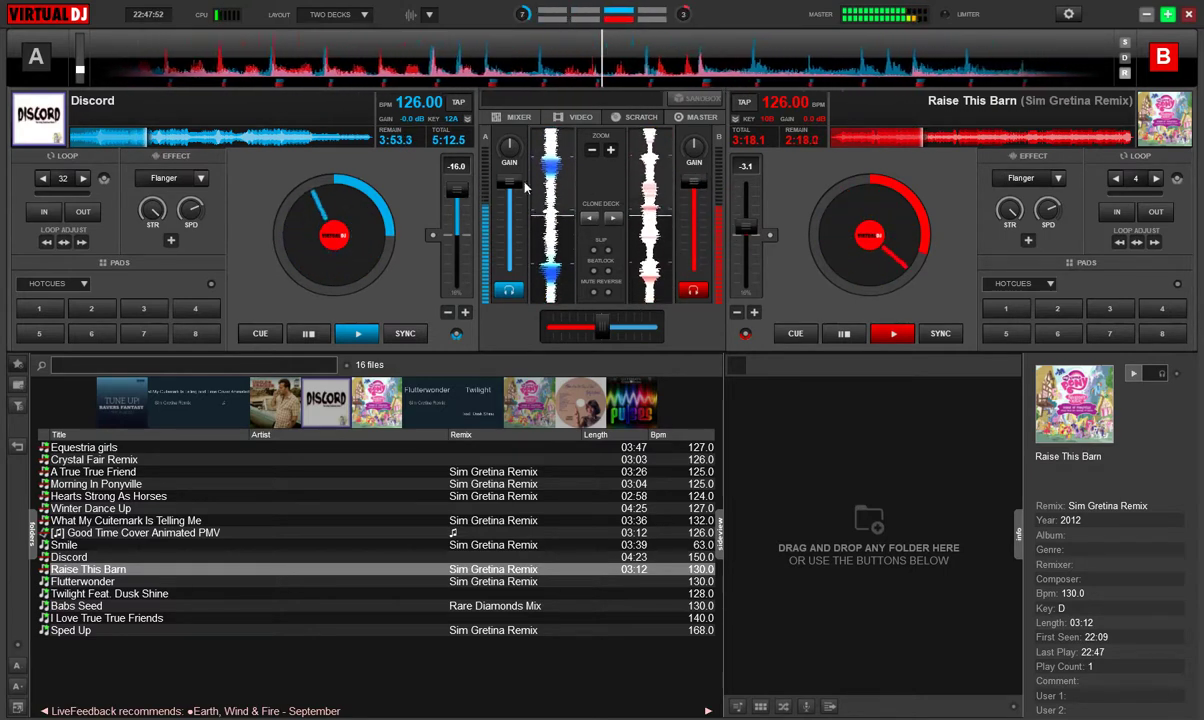
{"action": "left_click_drag", "start_coordinate": [507, 183], "coordinate": [509, 233]}
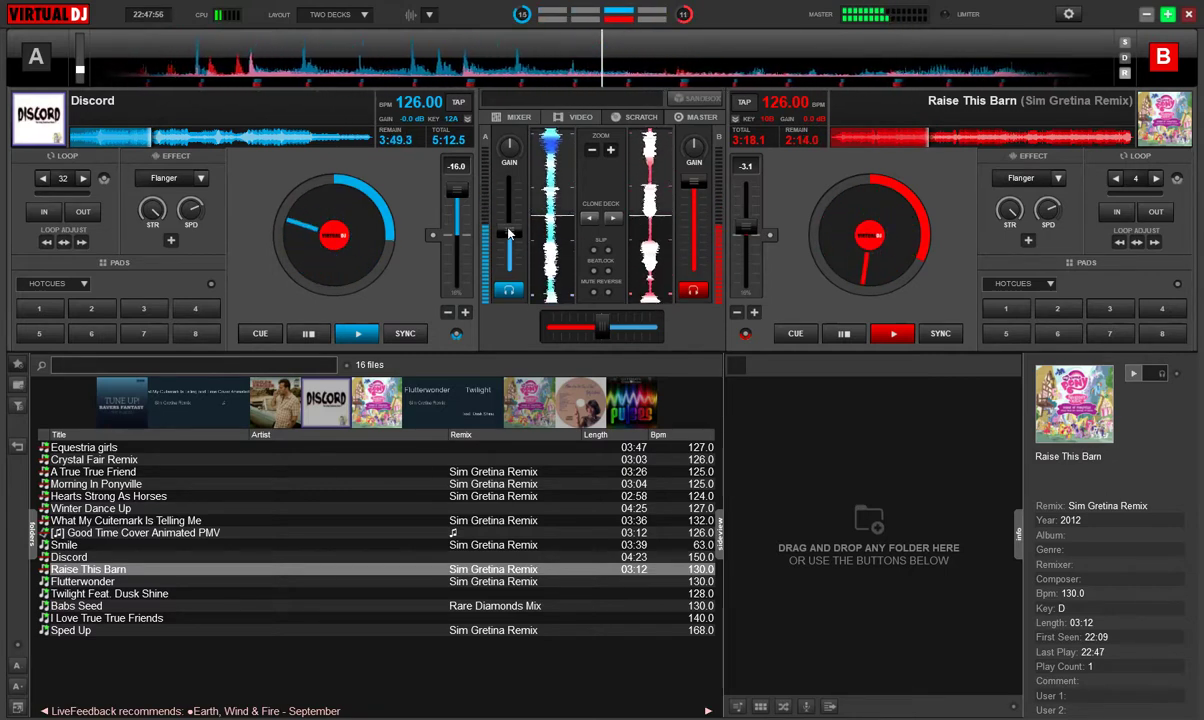
{"action": "mouse_move", "coordinate": [509, 234]}
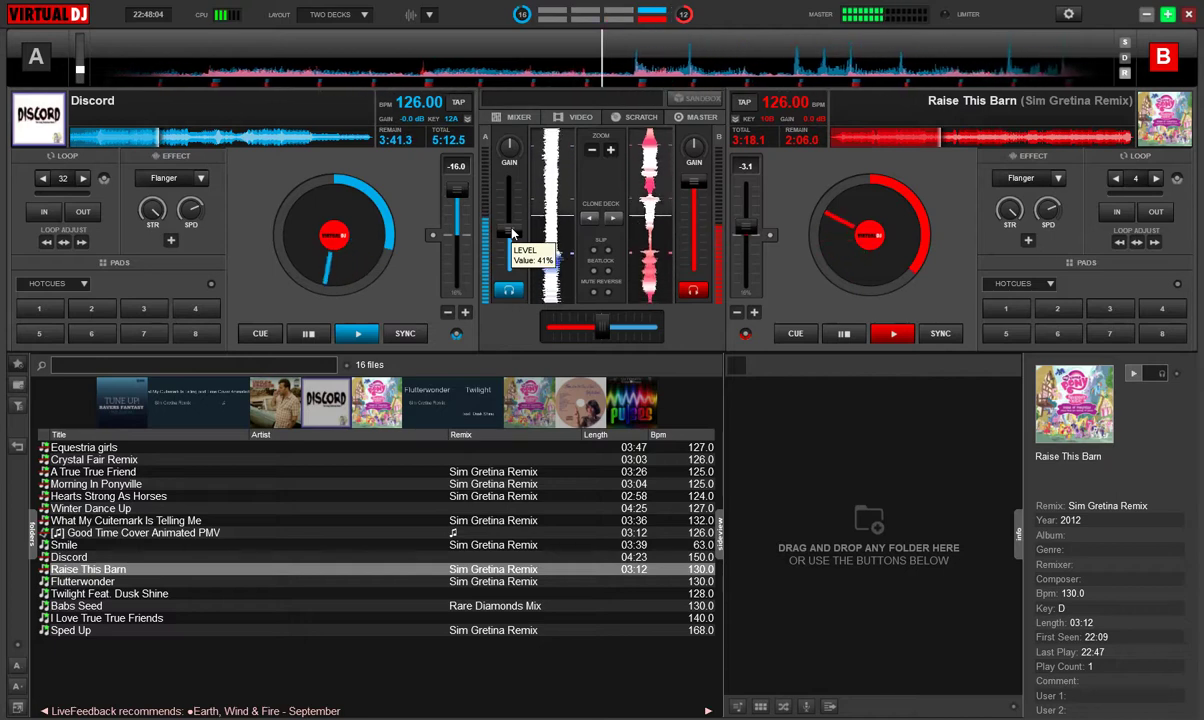
{"action": "left_click_drag", "start_coordinate": [514, 222], "coordinate": [525, 188]}
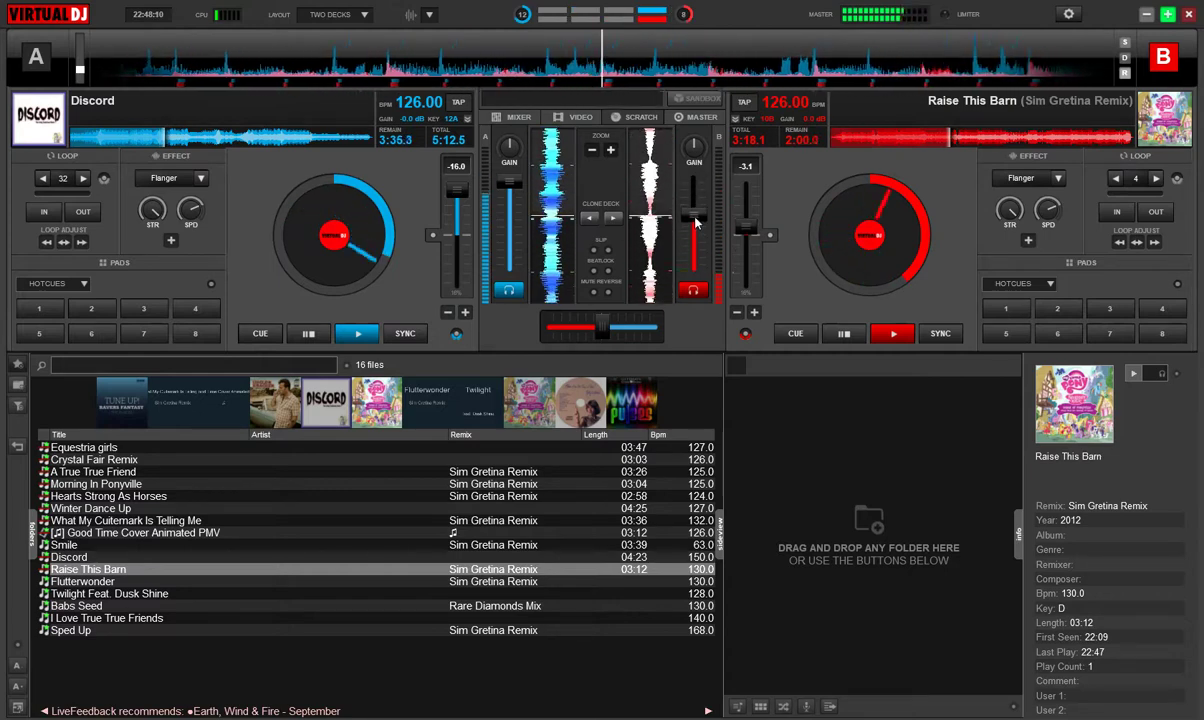
Step: Bring deck A's level back to full, and dip deck B's level to about 64% before restoring it to full
{"action": "mouse_move", "coordinate": [697, 224]}
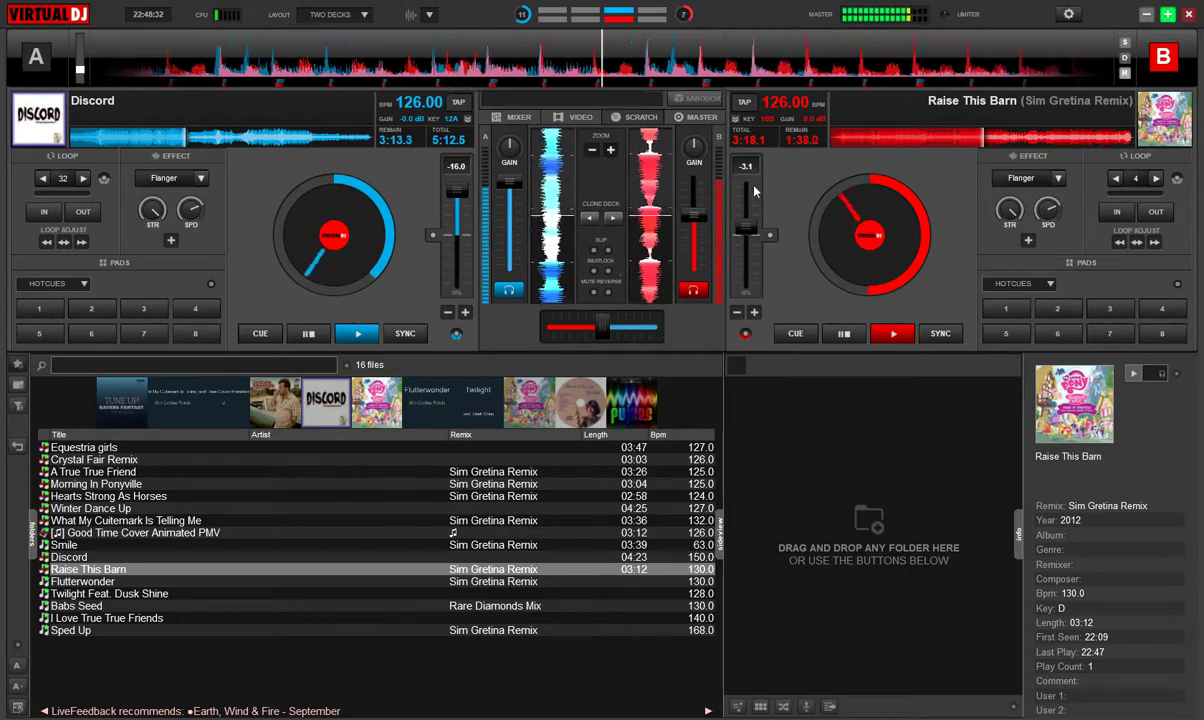
{"action": "left_click_drag", "start_coordinate": [697, 224], "coordinate": [693, 213]}
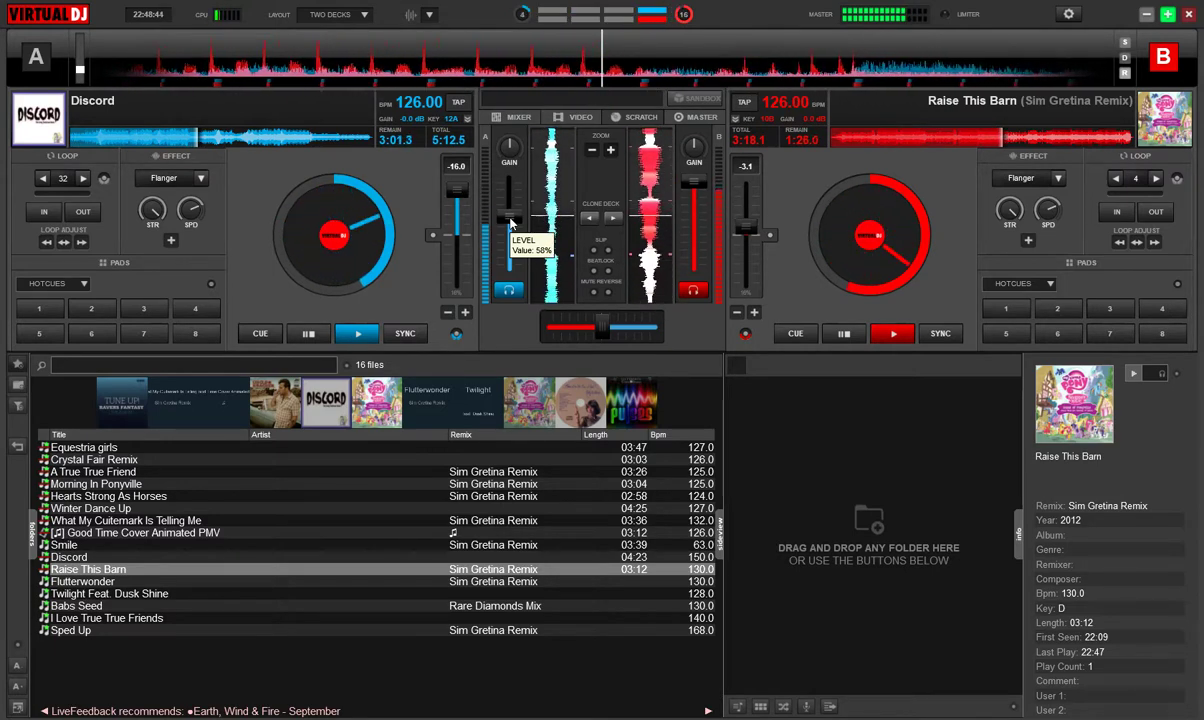
{"action": "left_click_drag", "start_coordinate": [511, 222], "coordinate": [511, 182]}
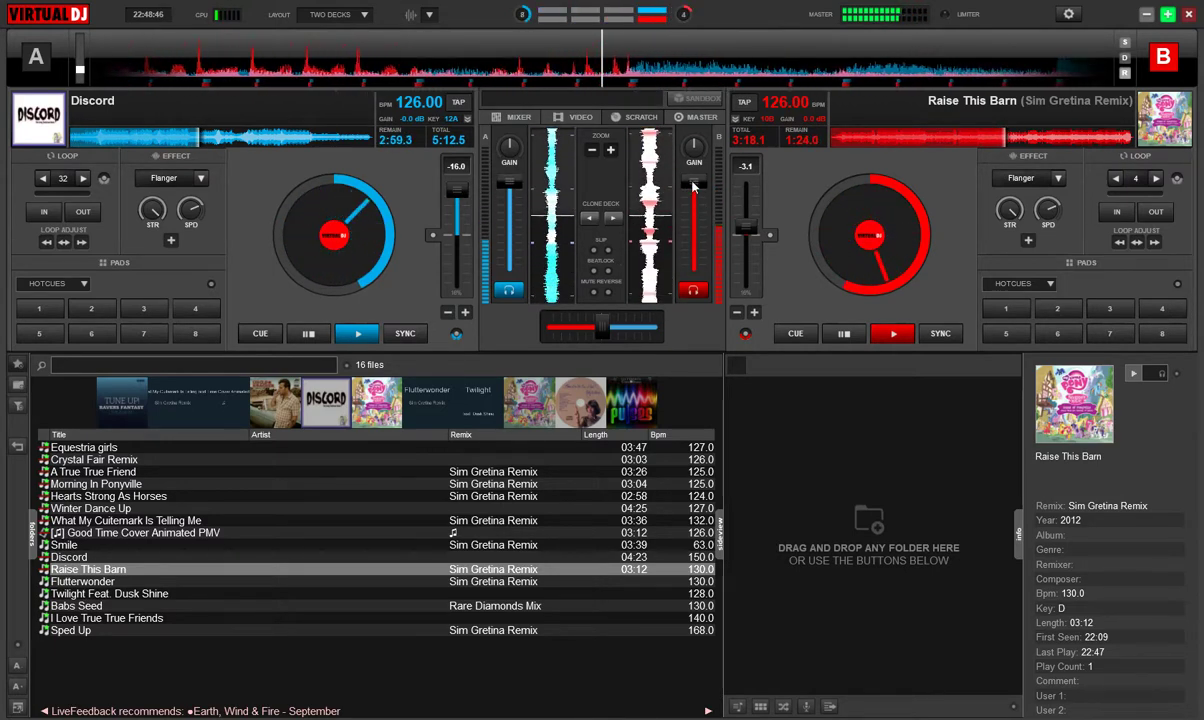
{"action": "left_click_drag", "start_coordinate": [693, 187], "coordinate": [698, 217]}
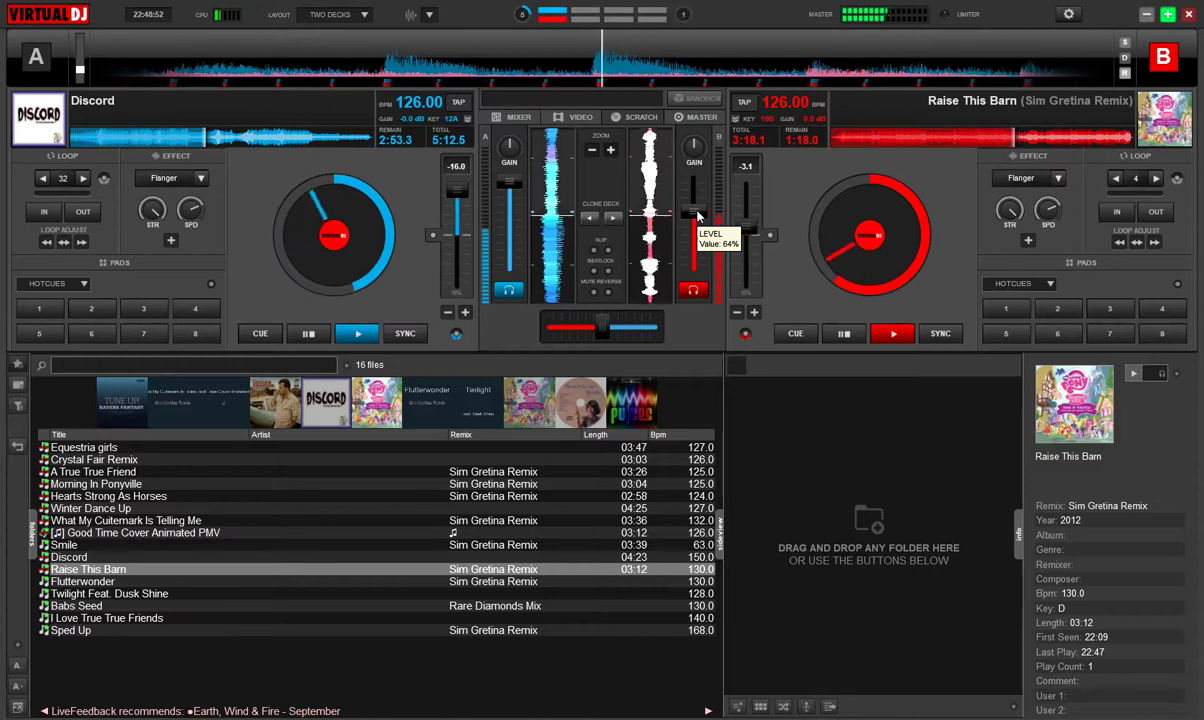
{"action": "left_click_drag", "start_coordinate": [698, 215], "coordinate": [669, 191]}
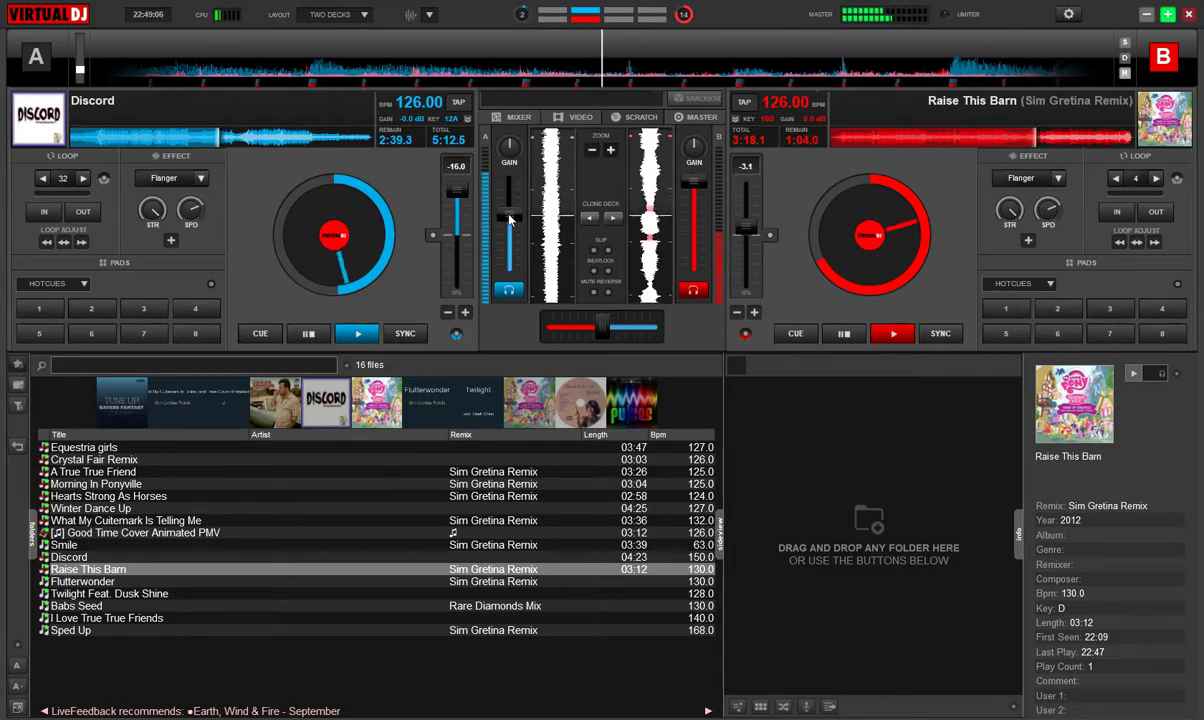
Step: Ride Discord's level on deck A, raising it to about 74% and bringing it down to about 53%
{"action": "left_click_drag", "start_coordinate": [511, 200], "coordinate": [511, 227]}
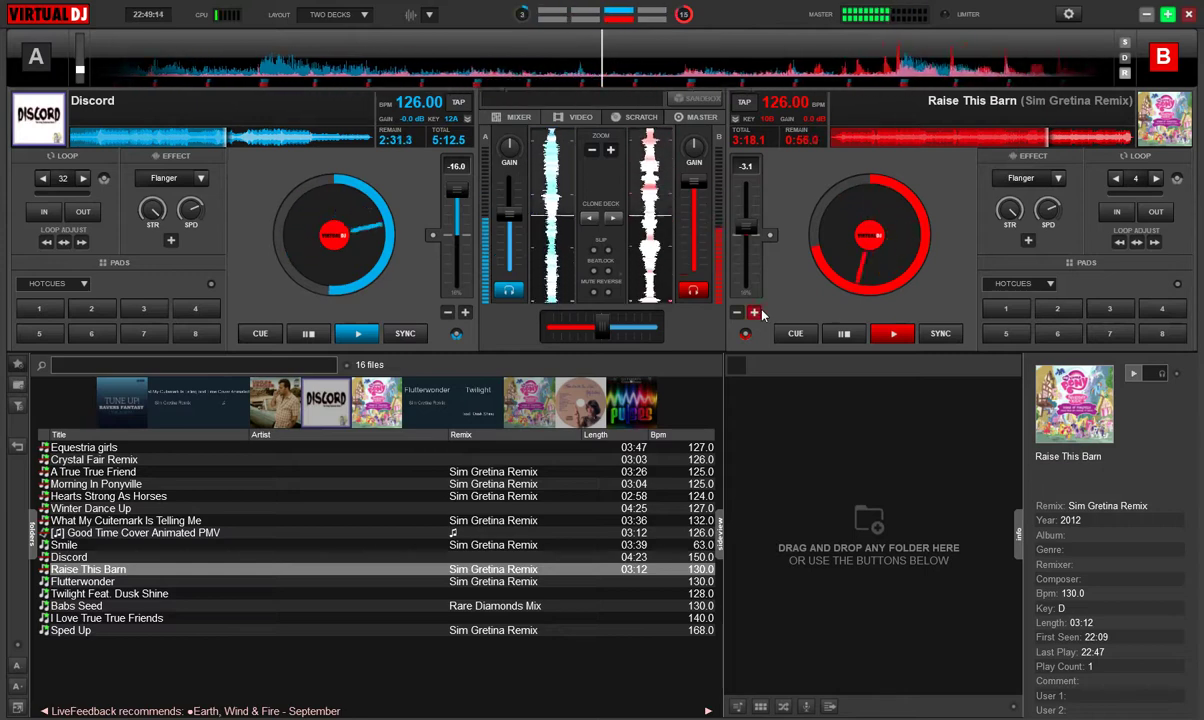
{"action": "mouse_move", "coordinate": [512, 222]}
{"action": "left_mouse_down"}
{"action": "mouse_move", "coordinate": [510, 183]}
{"action": "mouse_move", "coordinate": [518, 208]}
{"action": "left_mouse_up"}
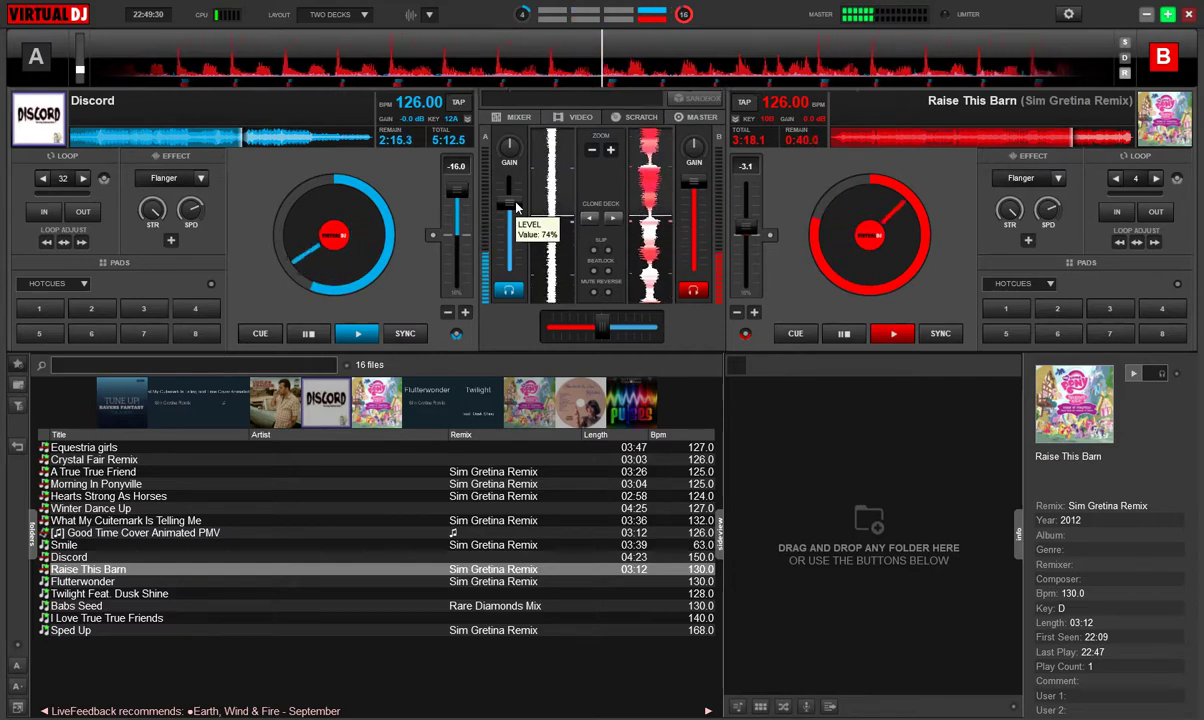
{"action": "left_click_drag", "start_coordinate": [515, 202], "coordinate": [513, 208]}
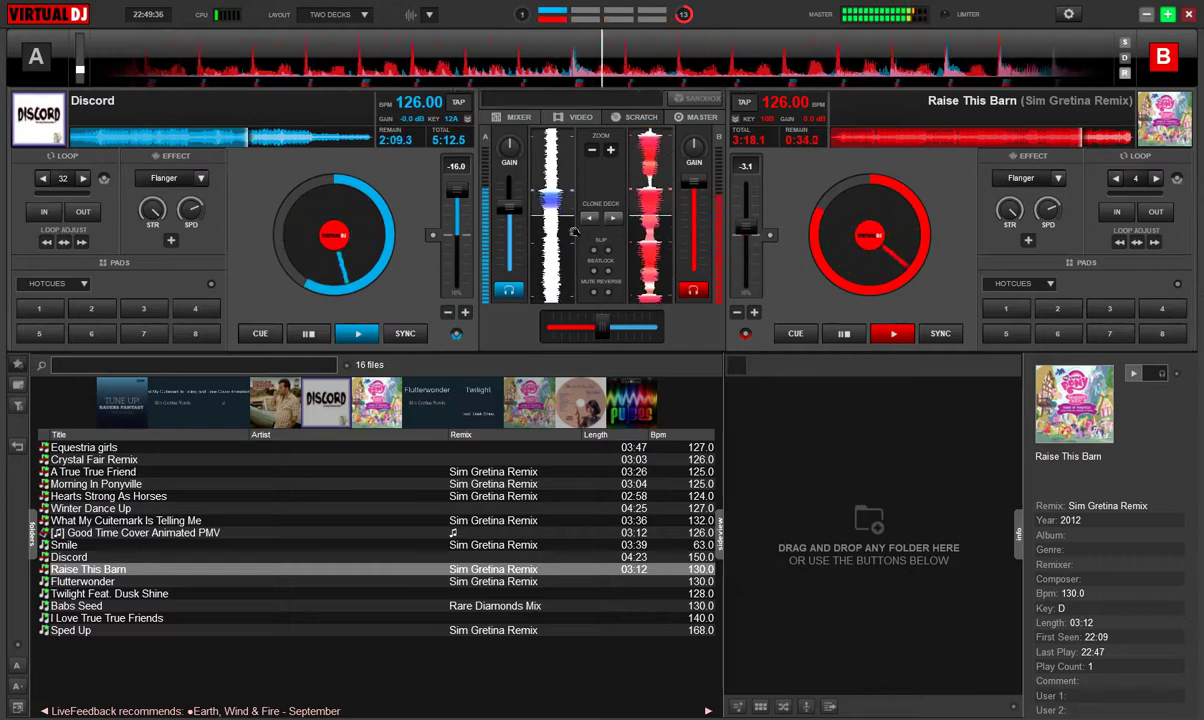
{"action": "left_click_drag", "start_coordinate": [509, 207], "coordinate": [506, 224]}
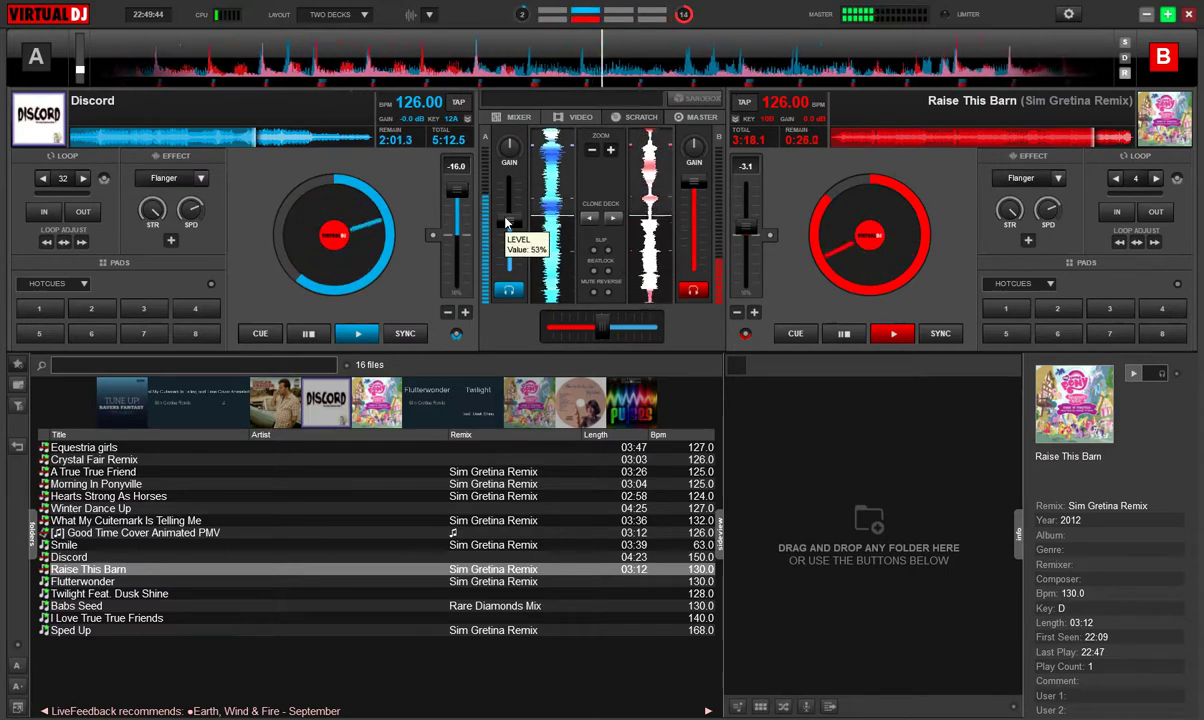
Step: Run and release a 4-beat loop once on Raise This Barn in deck B and twice on Discord in deck A
{"action": "key", "text": "l"}
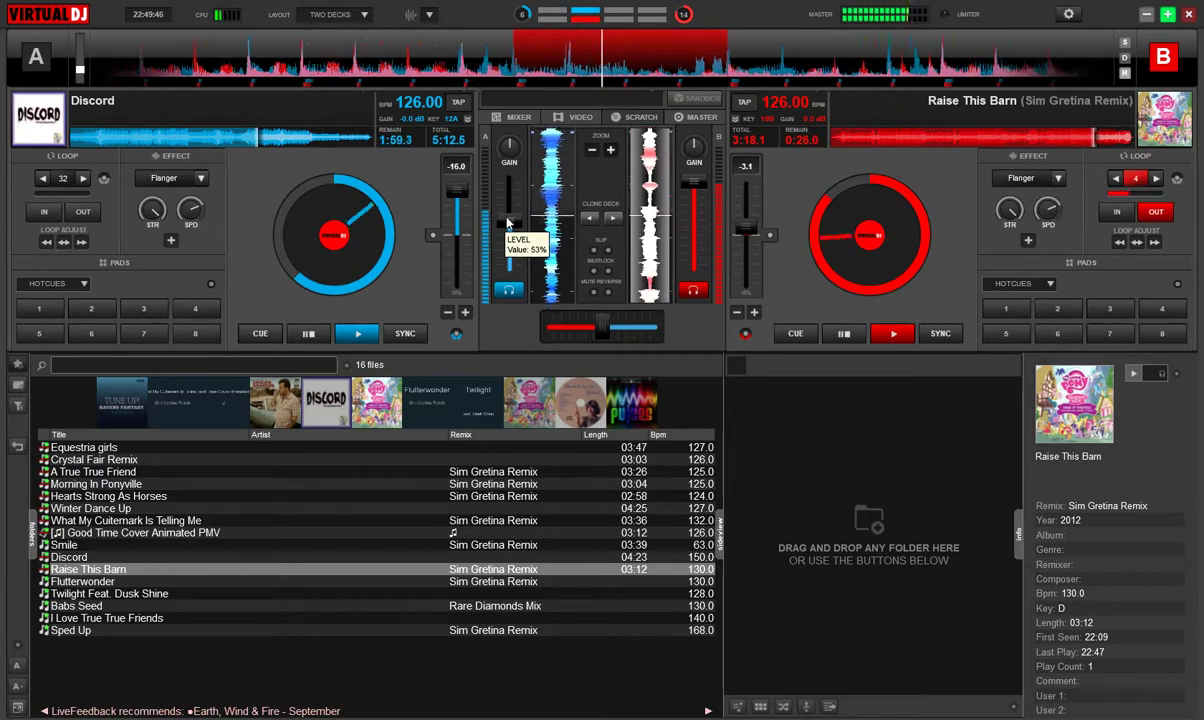
{"action": "key", "text": "l"}
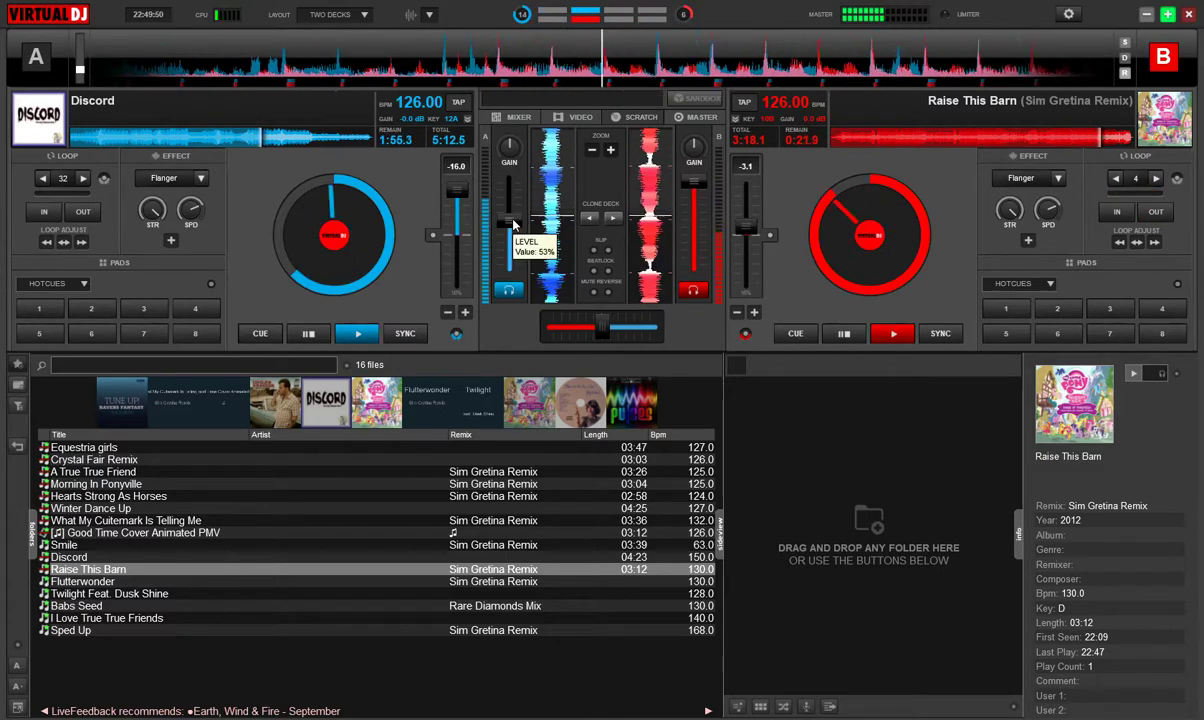
{"action": "left_click", "coordinate": [38, 58]}
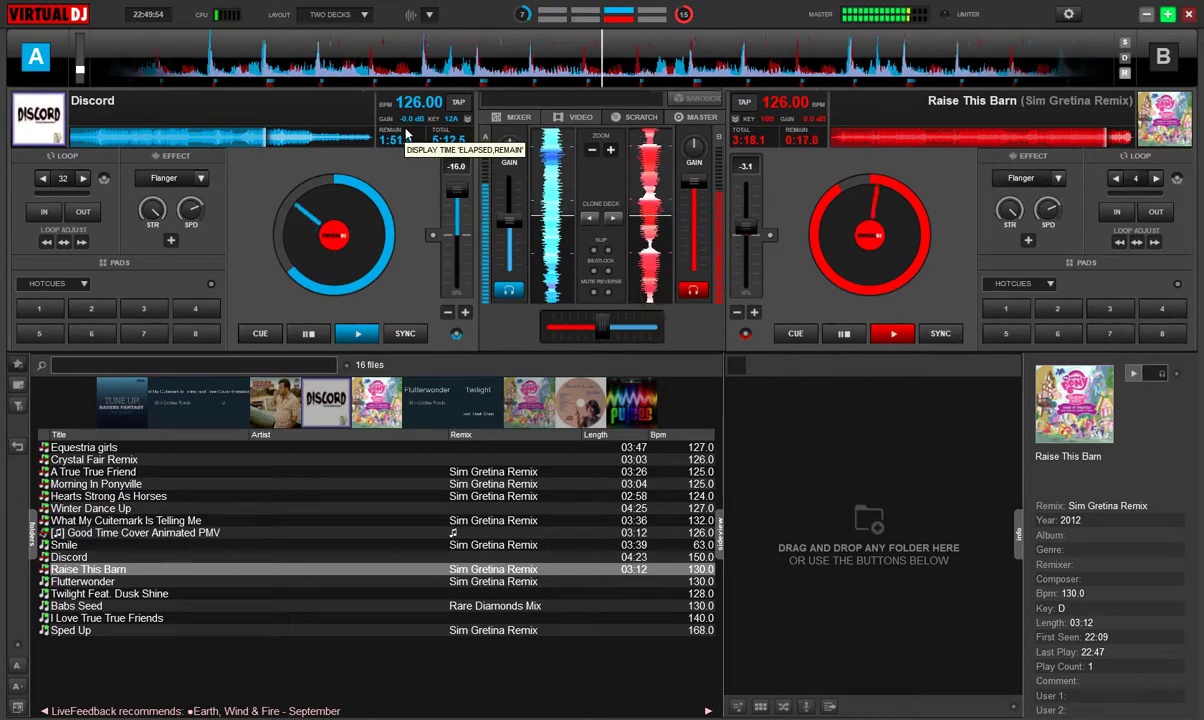
{"action": "key", "text": "l"}
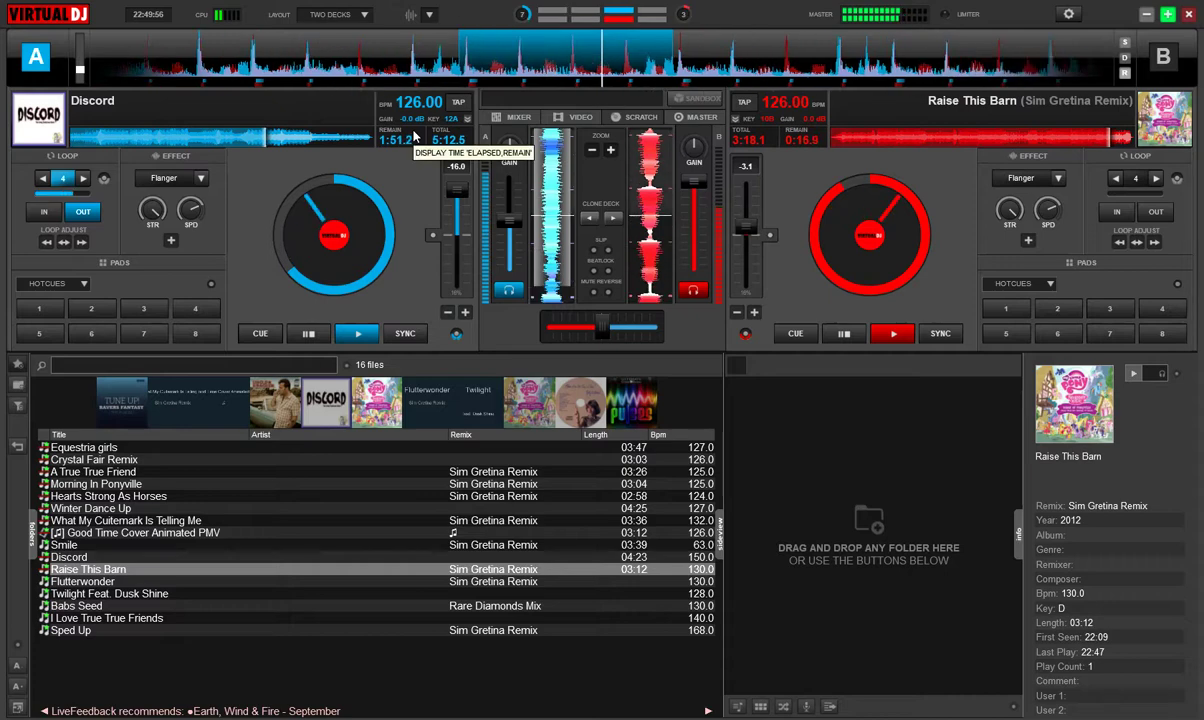
{"action": "key", "text": "l"}
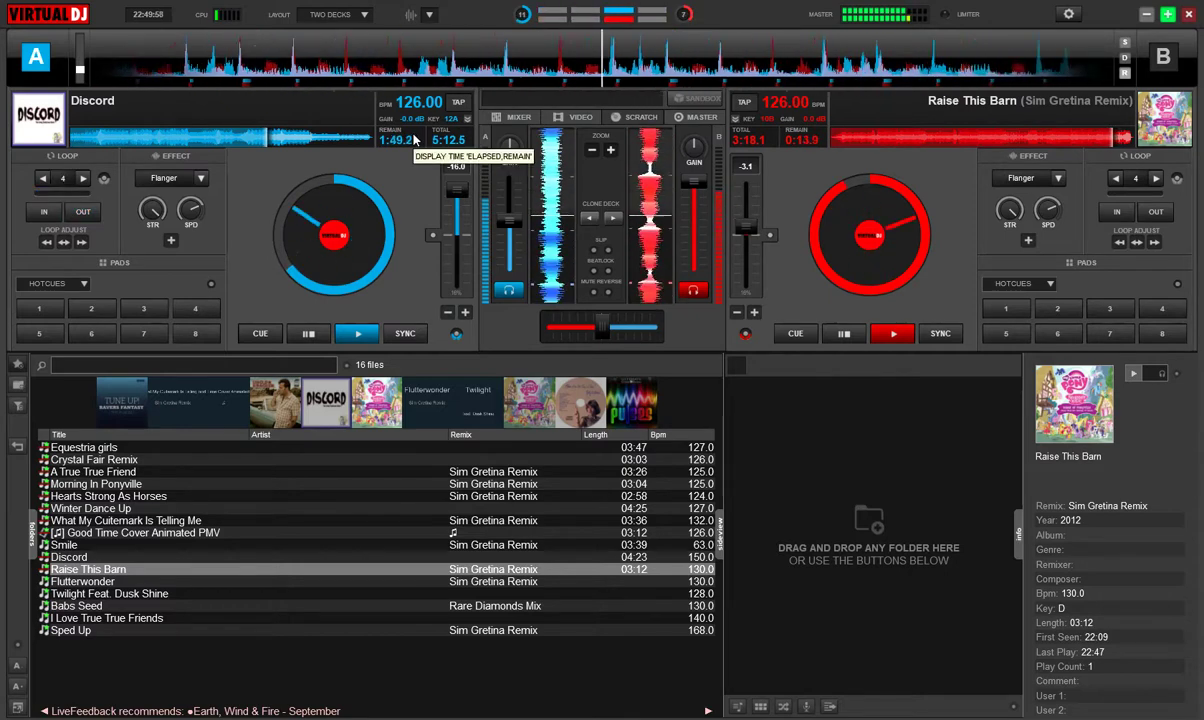
{"action": "key", "text": "l"}
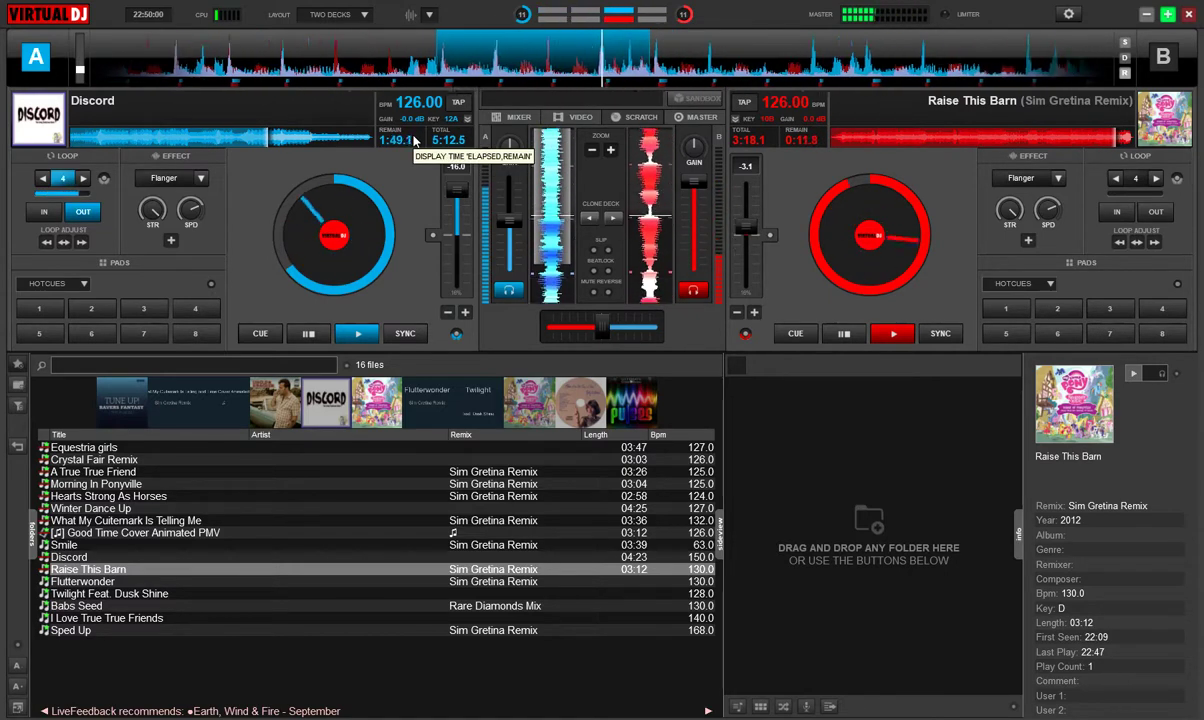
{"action": "key", "text": "l"}
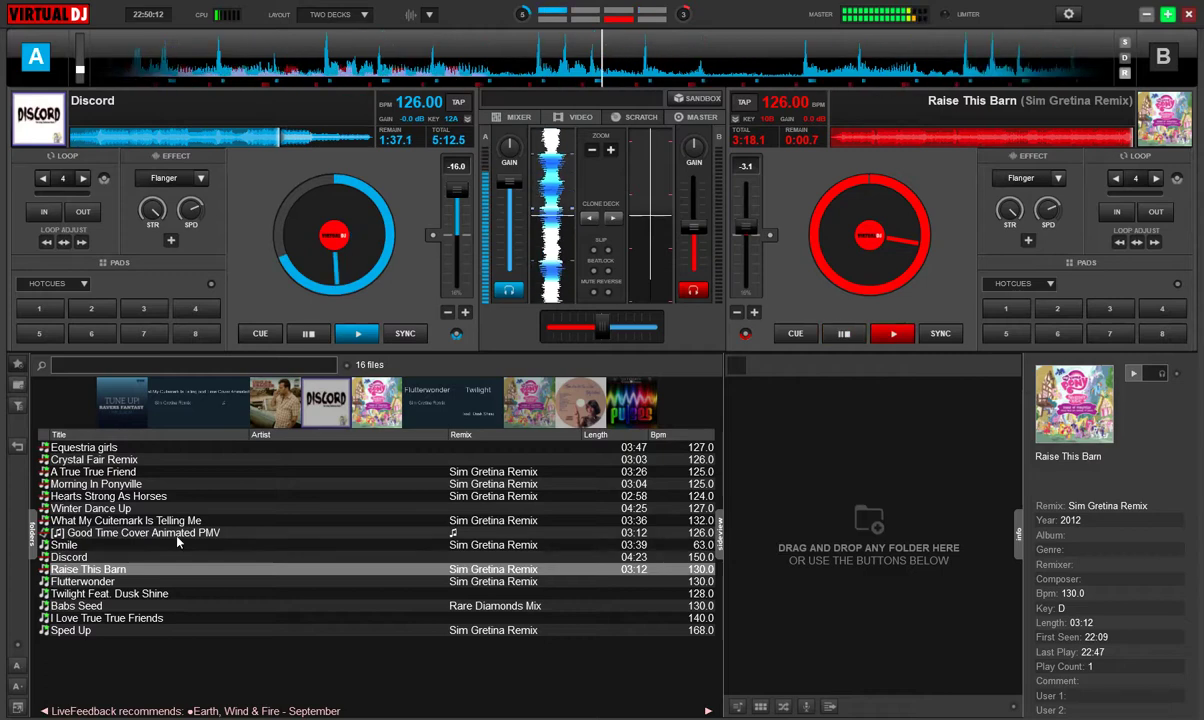
Step: Load Flutterwonder onto deck B and start it playing in sync with deck A
{"action": "left_click_drag", "start_coordinate": [100, 583], "coordinate": [889, 234]}
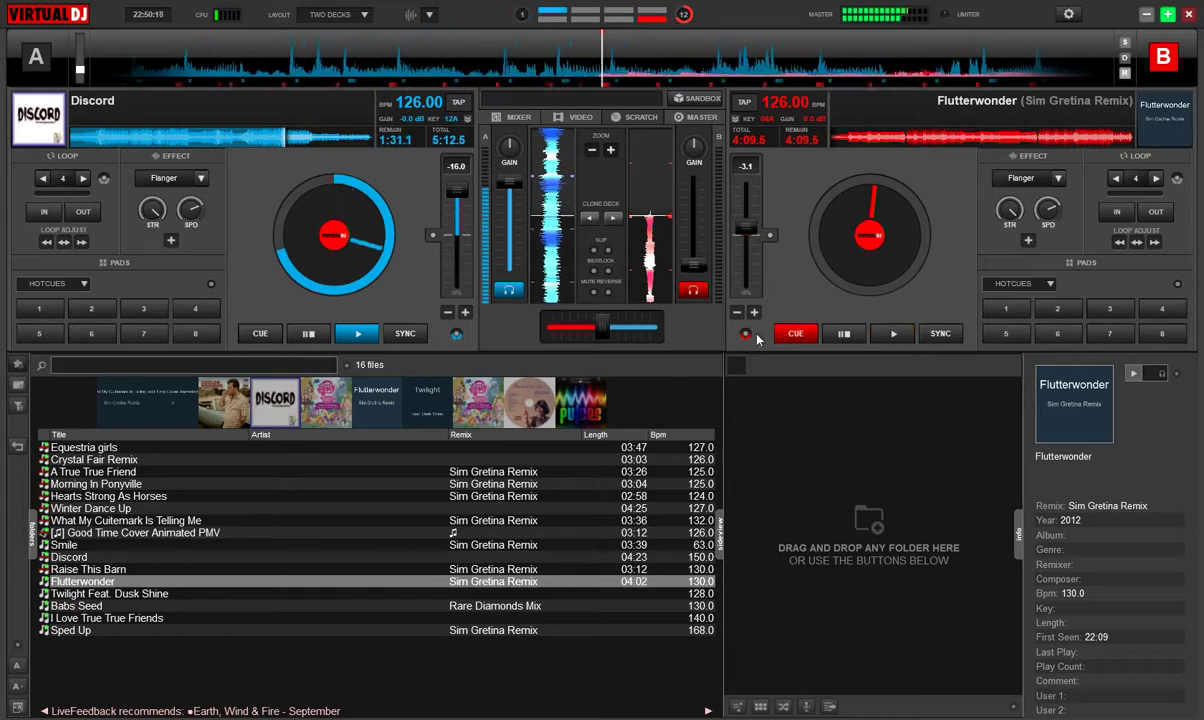
{"action": "left_click", "coordinate": [938, 340]}
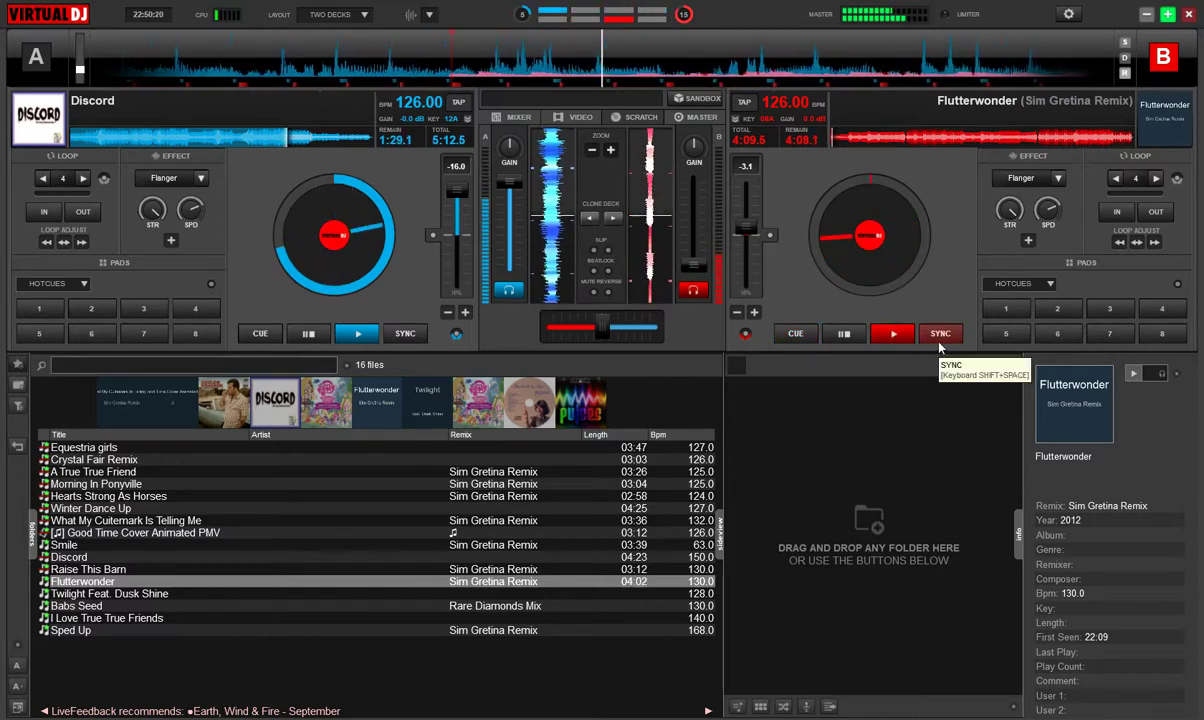
{"action": "left_click", "coordinate": [906, 340]}
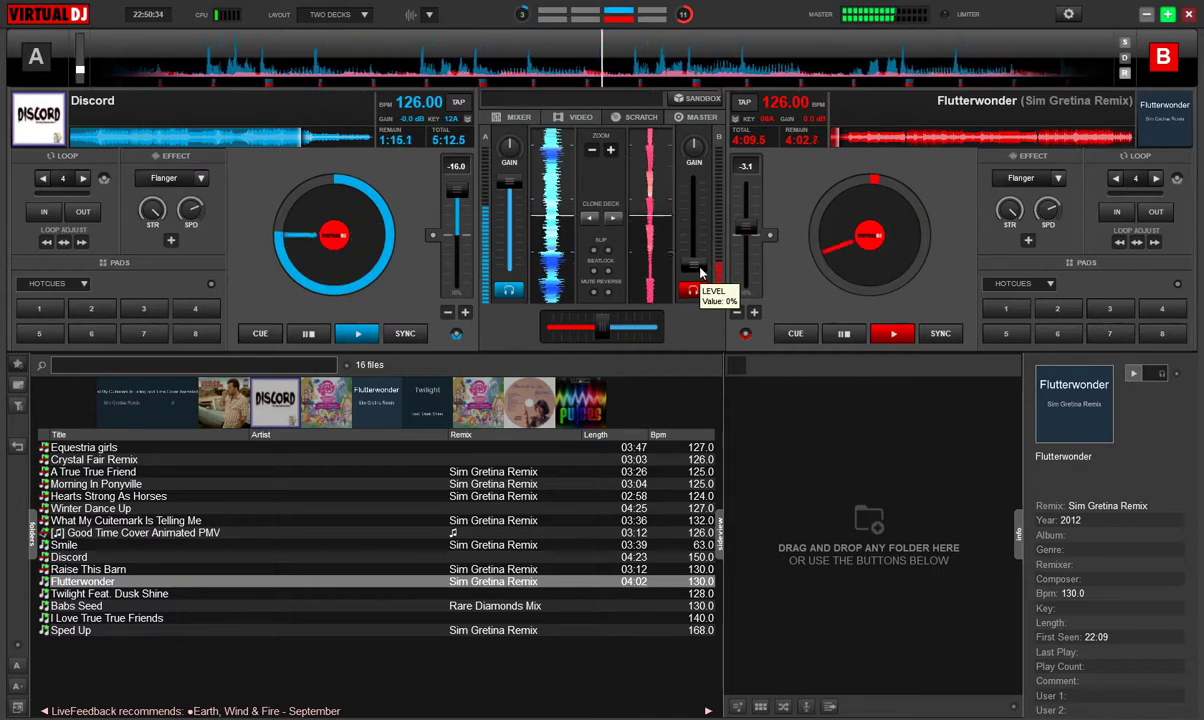
Step: Raise Flutterwonder on deck B in stages to full level and fade out Discord on deck A
{"action": "left_click_drag", "start_coordinate": [700, 272], "coordinate": [700, 262]}
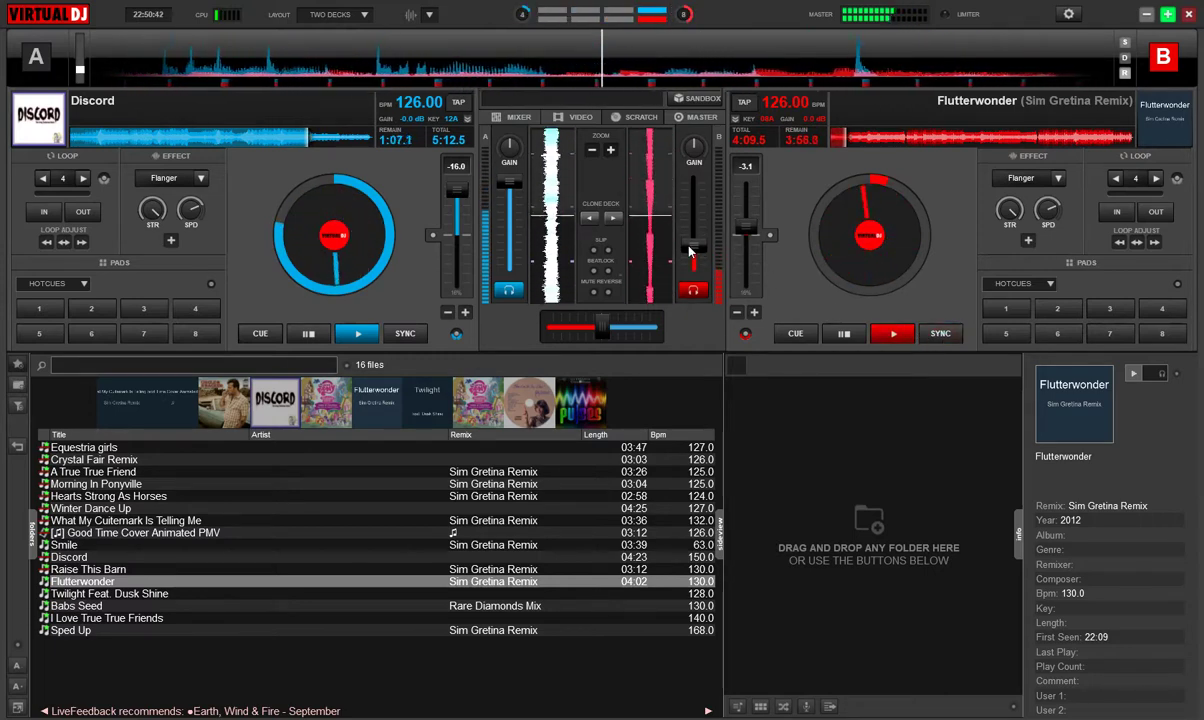
{"action": "left_click_drag", "start_coordinate": [692, 246], "coordinate": [697, 182]}
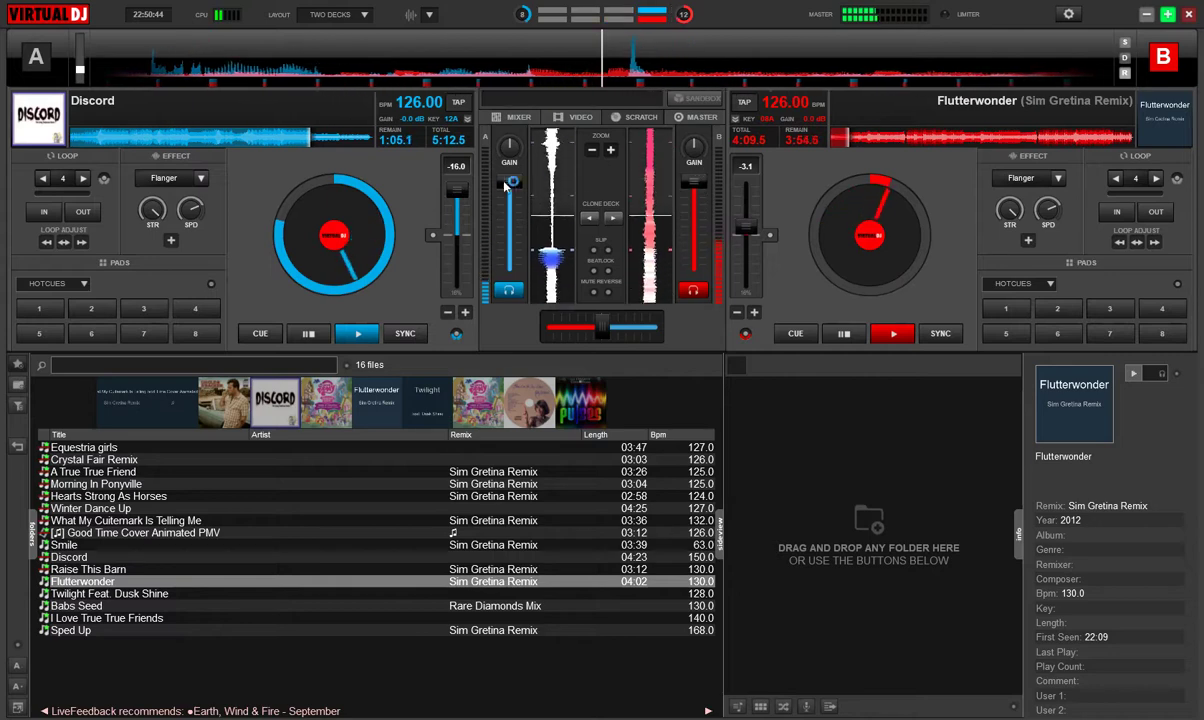
{"action": "left_click_drag", "start_coordinate": [507, 186], "coordinate": [508, 214]}
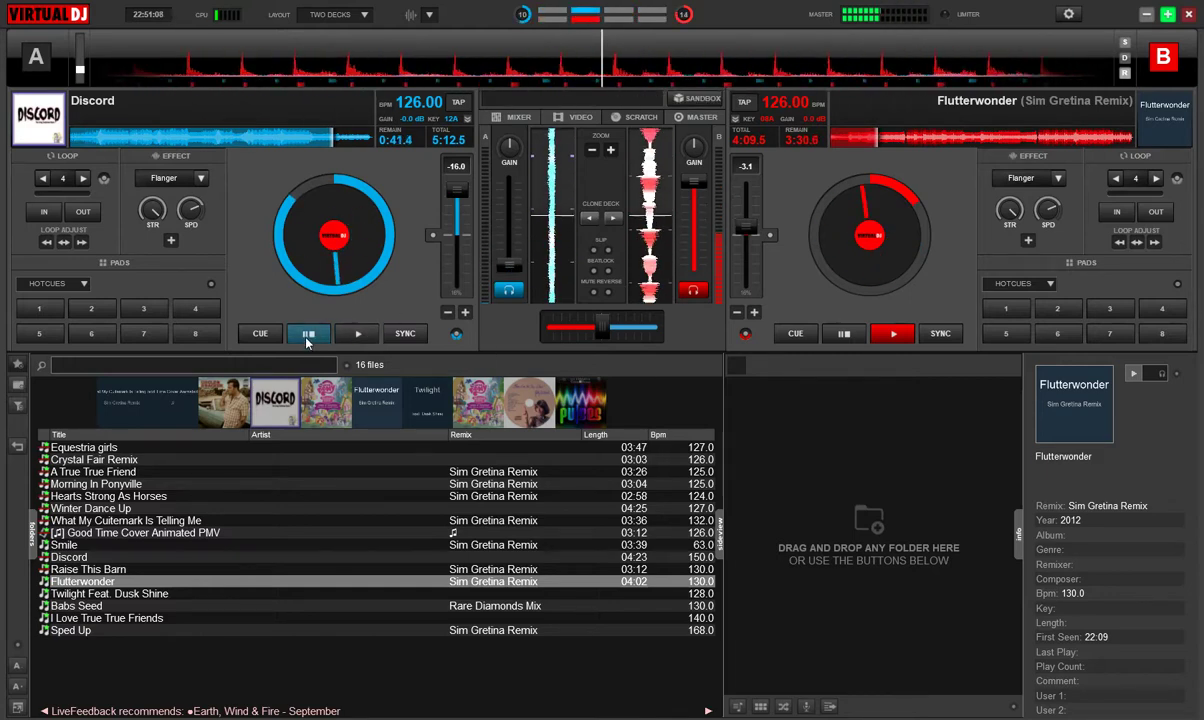
Step: Load Twilight Feat. Dusk Shine onto deck A and start it playing, retriggering playback to line it up with deck B
{"action": "left_click_drag", "start_coordinate": [110, 593], "coordinate": [250, 240]}
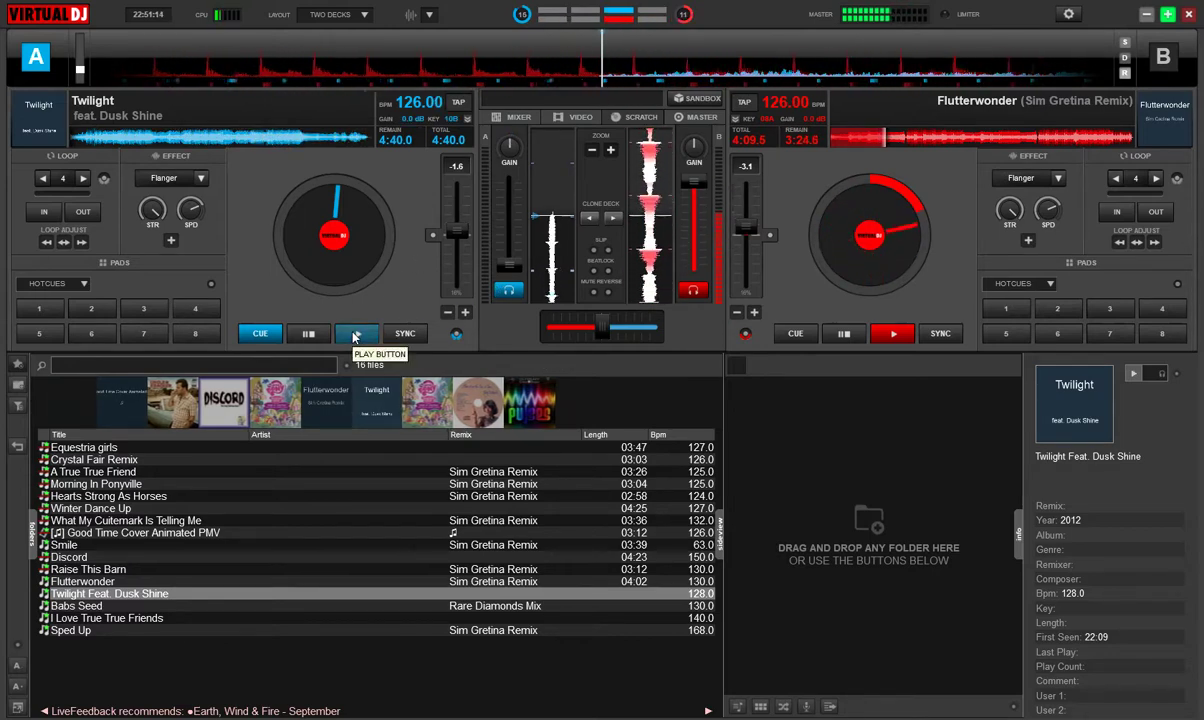
{"action": "left_click", "coordinate": [355, 337]}
{"action": "left_click", "coordinate": [352, 332]}
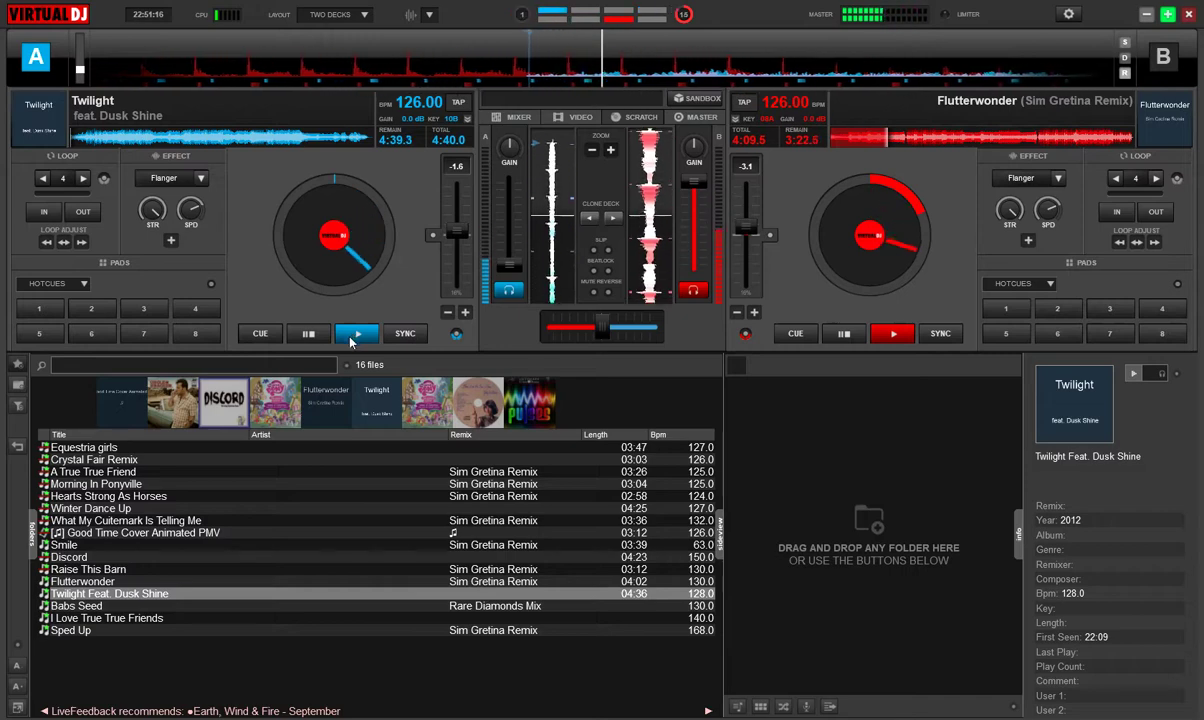
{"action": "left_click", "coordinate": [349, 339]}
{"action": "left_click", "coordinate": [349, 339]}
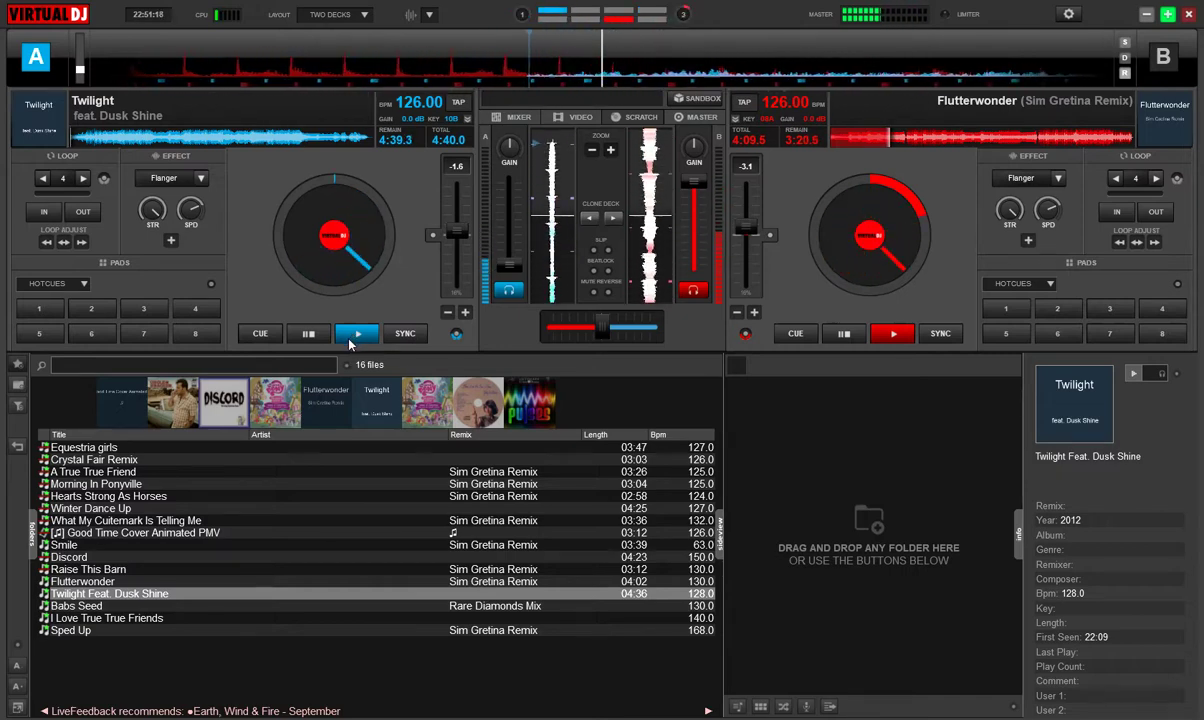
{"action": "left_click", "coordinate": [349, 339]}
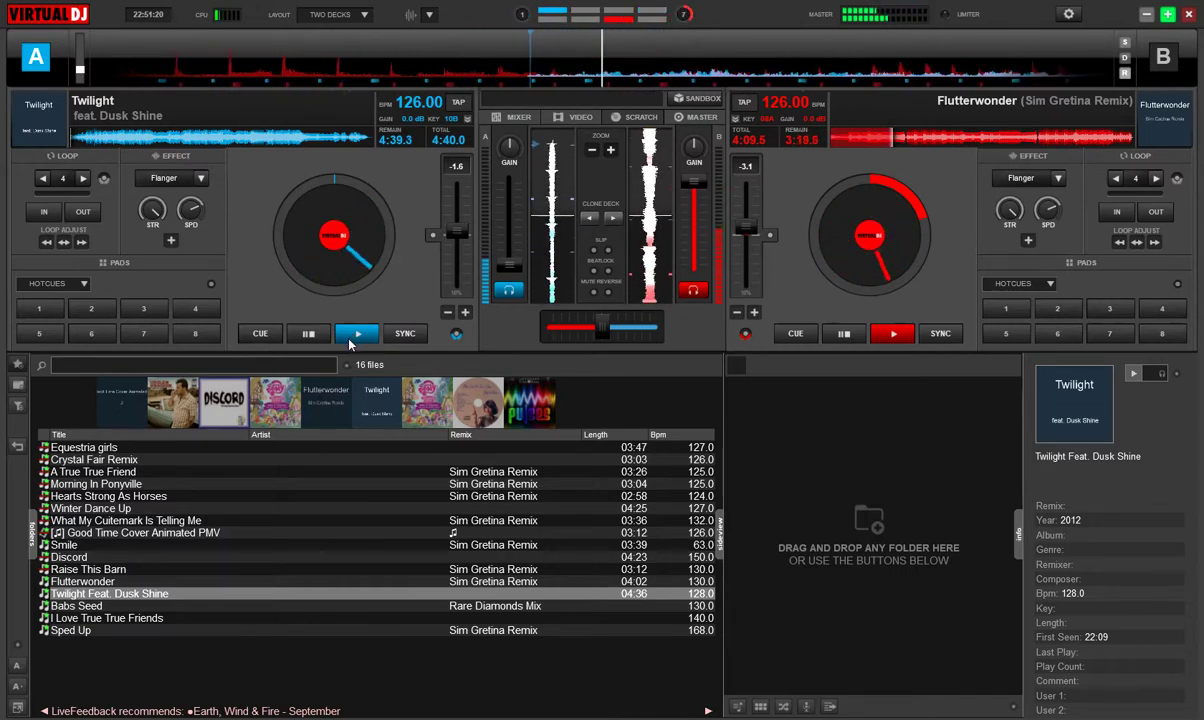
{"action": "left_click", "coordinate": [349, 339]}
{"action": "left_click", "coordinate": [349, 339]}
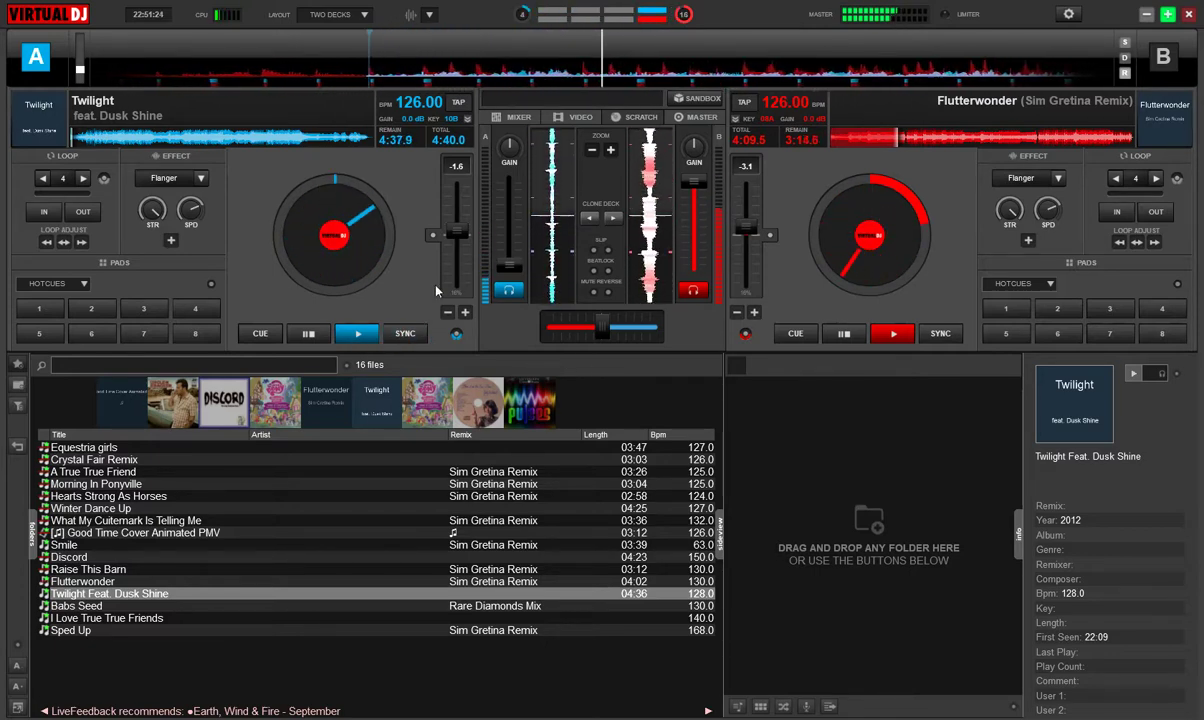
Step: Raise Twilight on deck A to full level, and dip Flutterwonder's level on deck B before restoring it to full
{"action": "left_click_drag", "start_coordinate": [509, 263], "coordinate": [516, 181]}
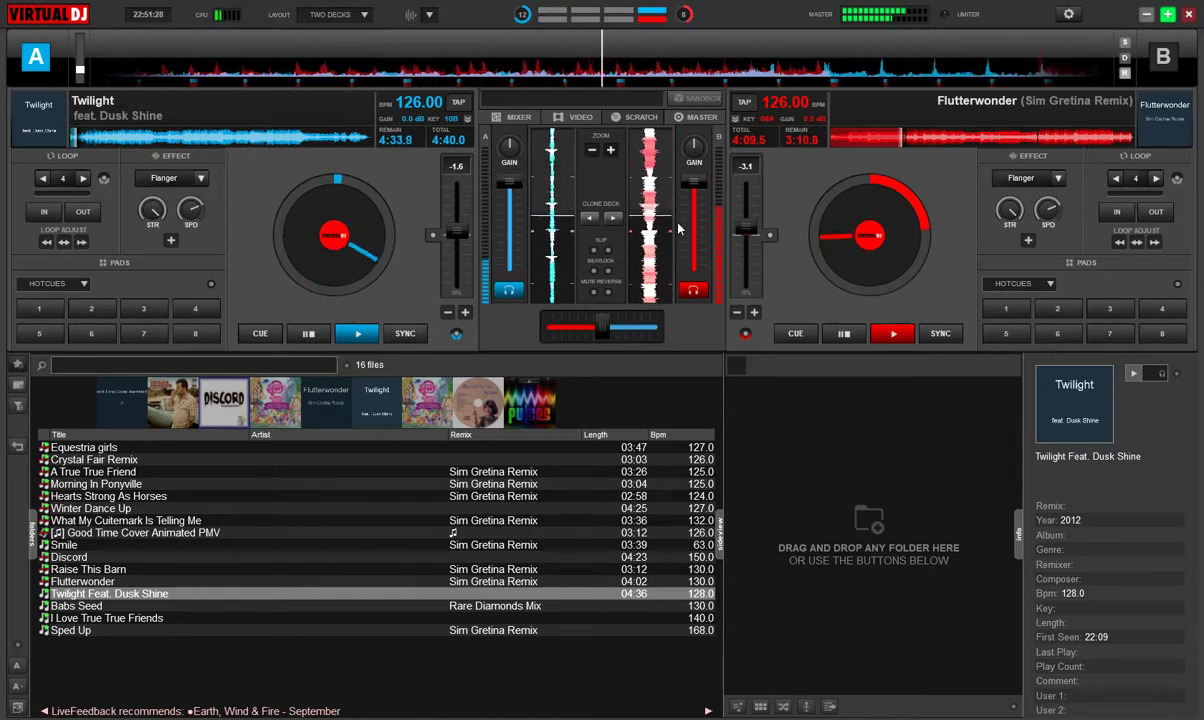
{"action": "left_click_drag", "start_coordinate": [689, 187], "coordinate": [692, 233]}
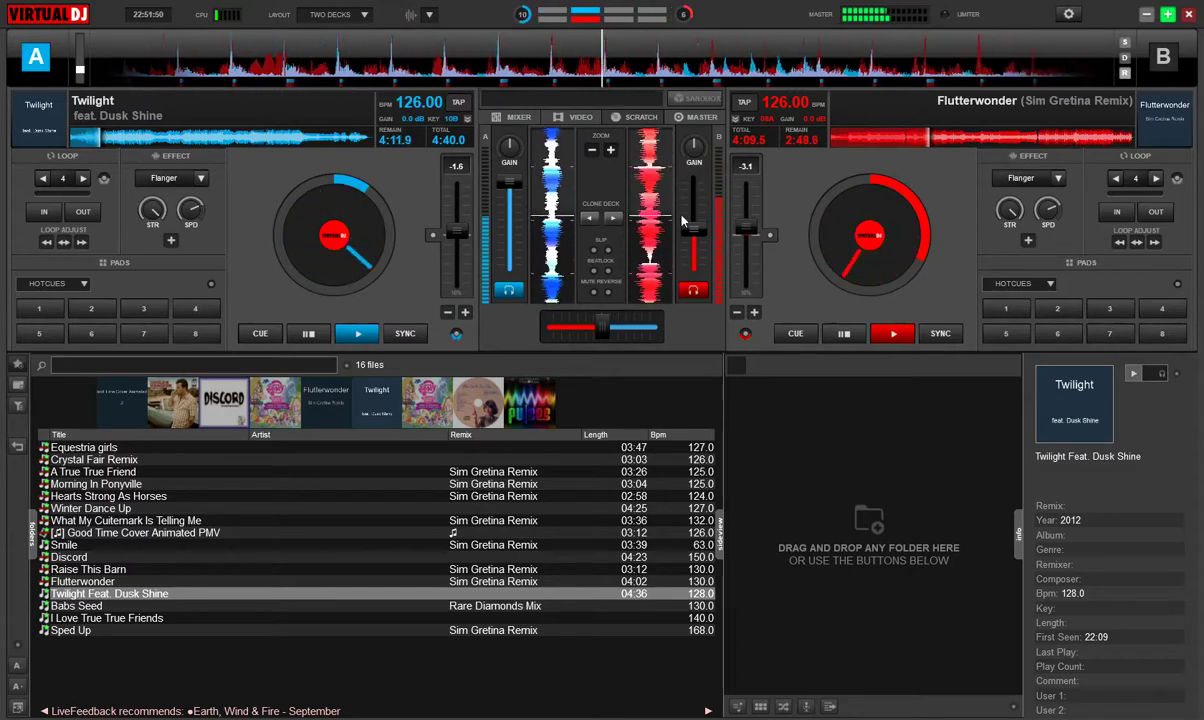
{"action": "left_click_drag", "start_coordinate": [695, 228], "coordinate": [698, 182]}
Step: Dip deck A's level and restore it to full, and lower deck B's level partway in favour of Twilight
{"action": "left_click_drag", "start_coordinate": [509, 182], "coordinate": [507, 227]}
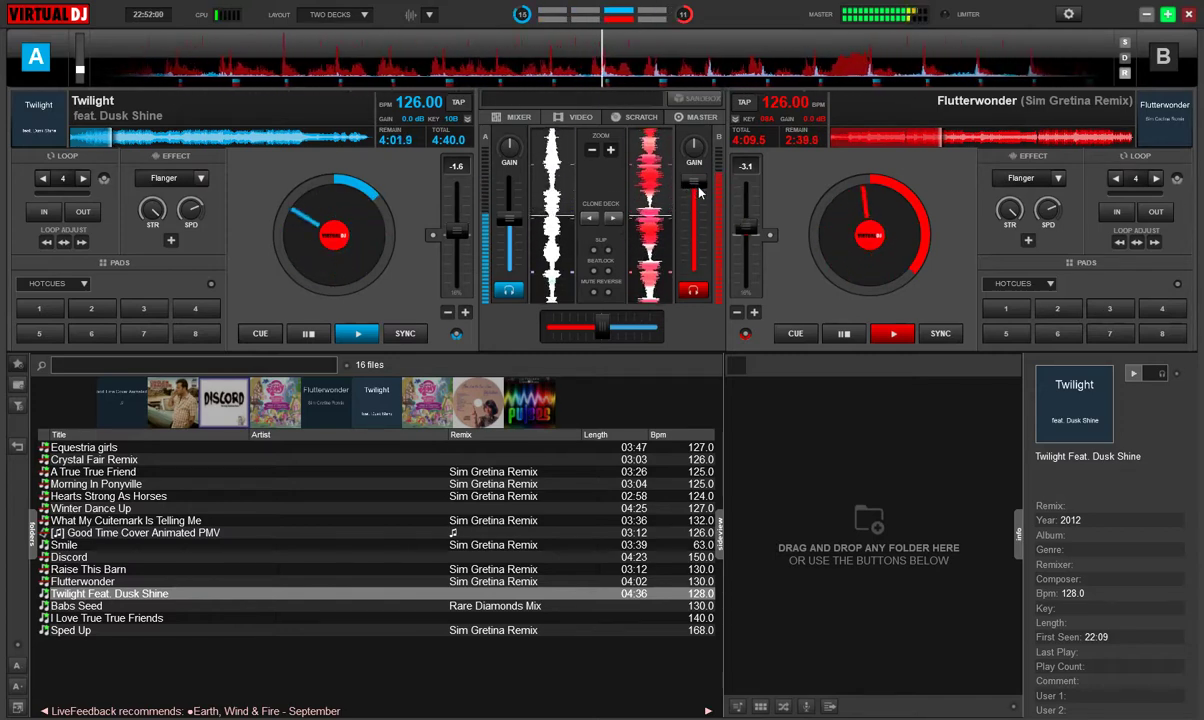
{"action": "left_click_drag", "start_coordinate": [510, 218], "coordinate": [510, 180]}
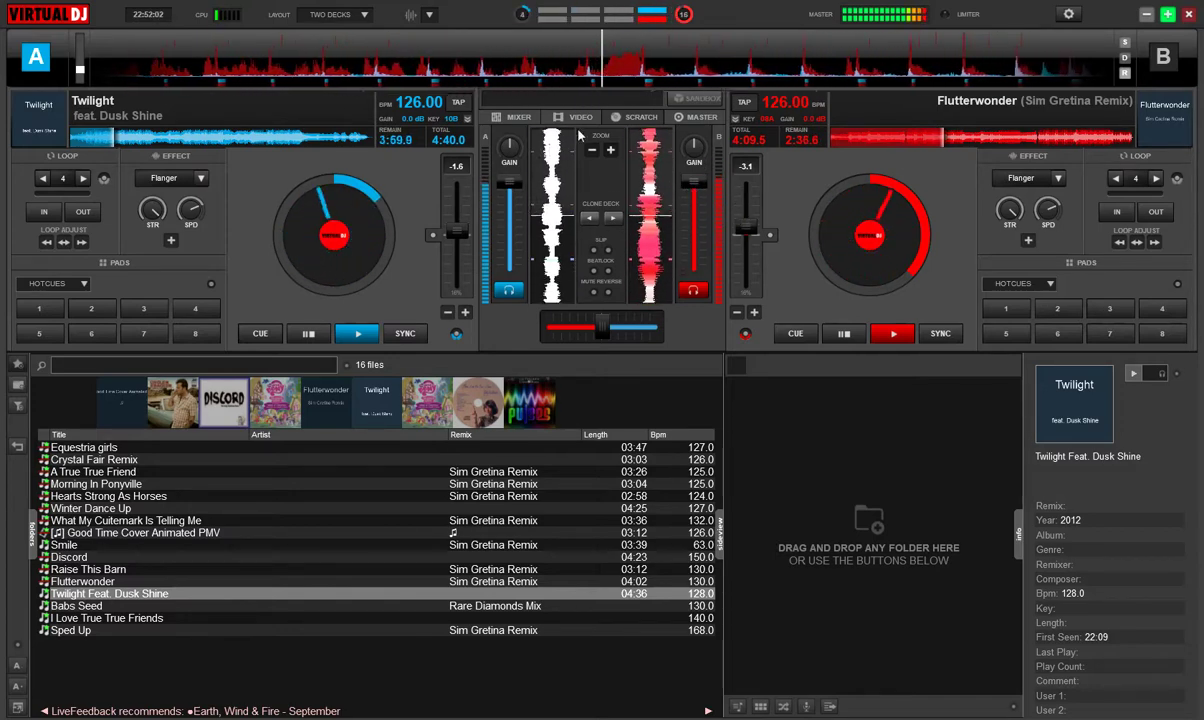
{"action": "left_click_drag", "start_coordinate": [694, 183], "coordinate": [694, 216]}
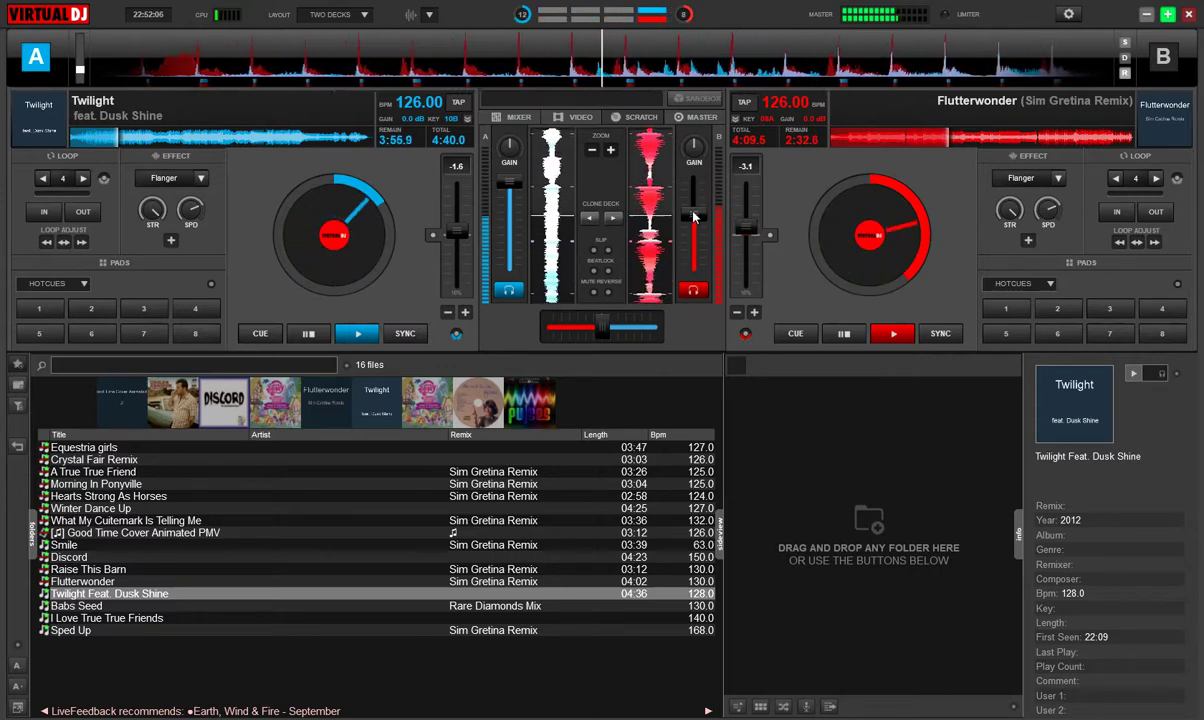
{"action": "left_click_drag", "start_coordinate": [697, 208], "coordinate": [697, 205]}
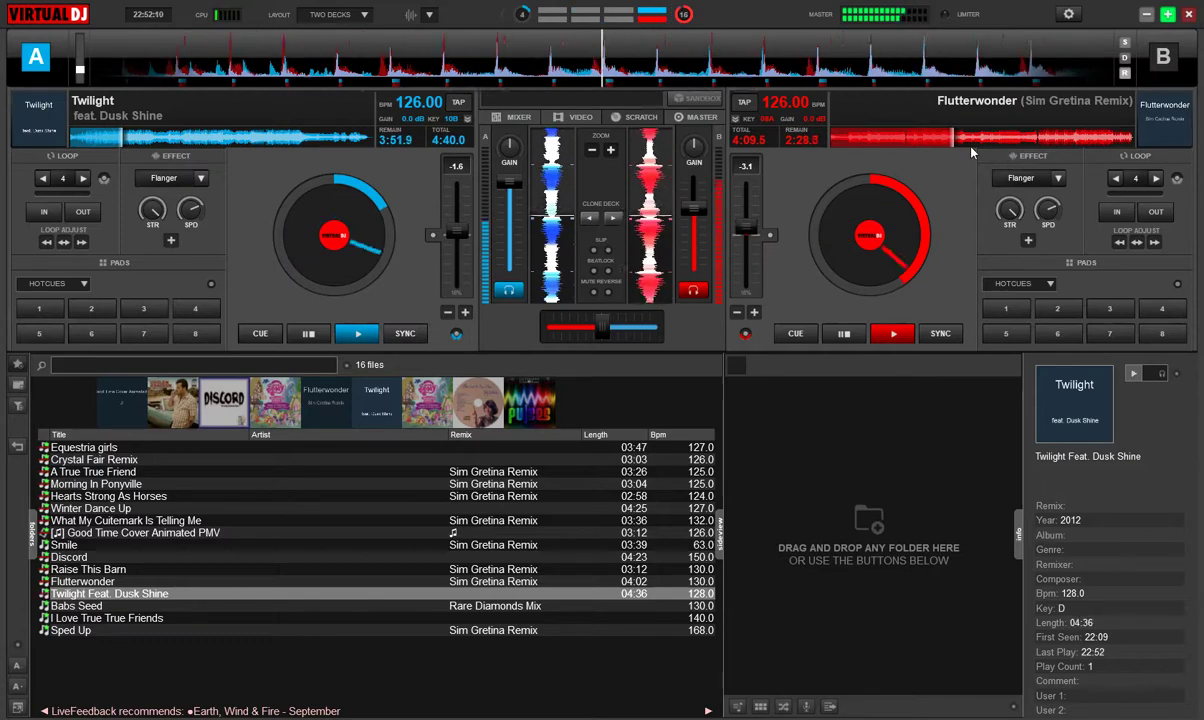
Step: Make deck B the active deck and run a 4-beat loop on Flutterwonder before releasing it
{"action": "left_click", "coordinate": [1164, 57]}
{"action": "key", "text": "l"}
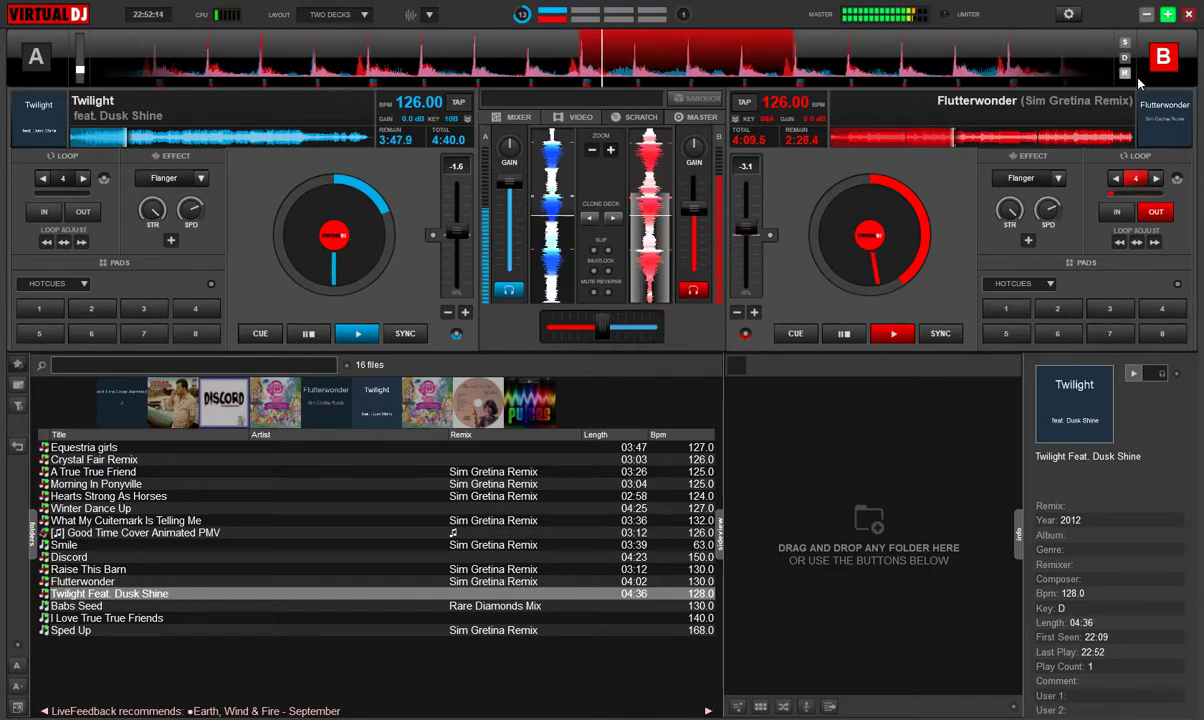
{"action": "key", "text": "l"}
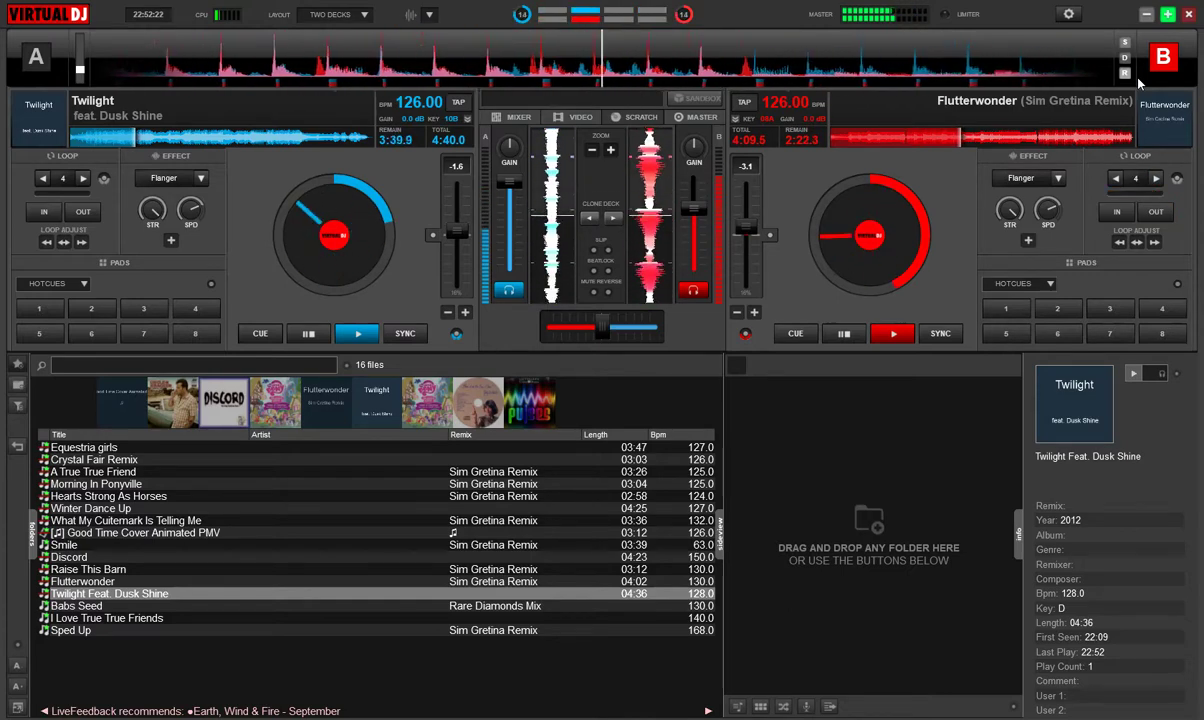
Step: Make deck B active, jump Flutterwonder ahead to about 1:18 remaining and start it playing from there
{"action": "key", "text": "l"}
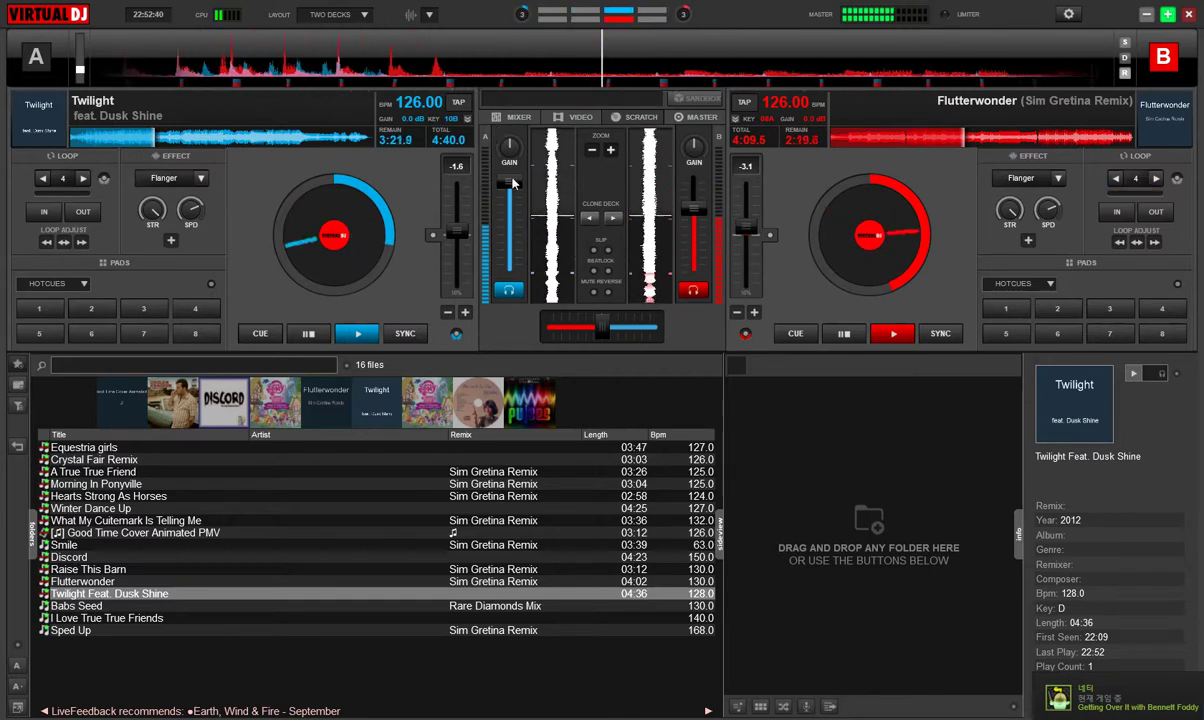
{"action": "mouse_move", "coordinate": [696, 212]}
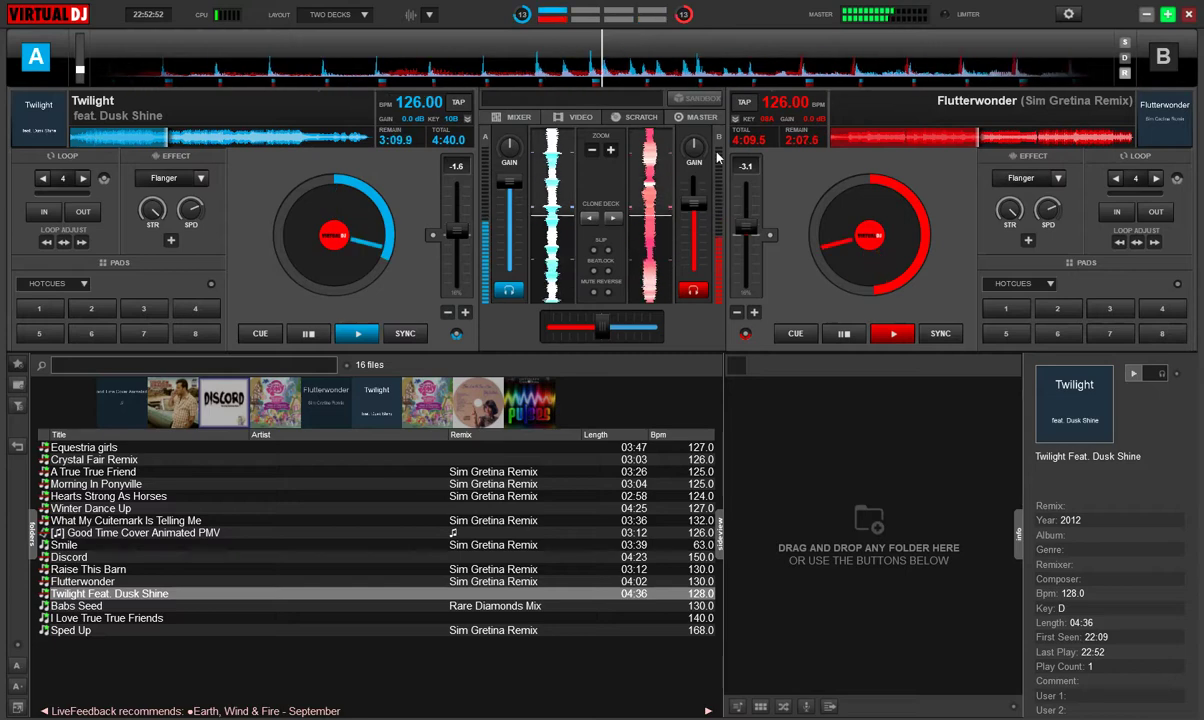
{"action": "left_click", "coordinate": [1163, 58]}
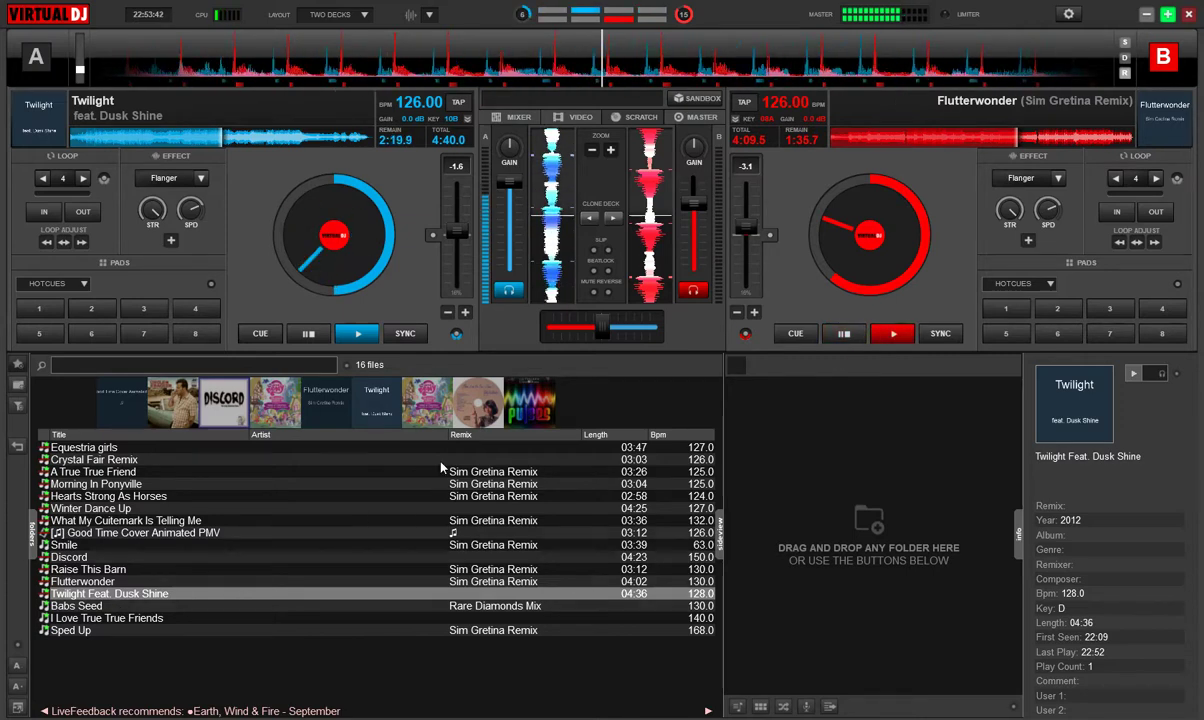
{"action": "left_click", "coordinate": [1038, 140]}
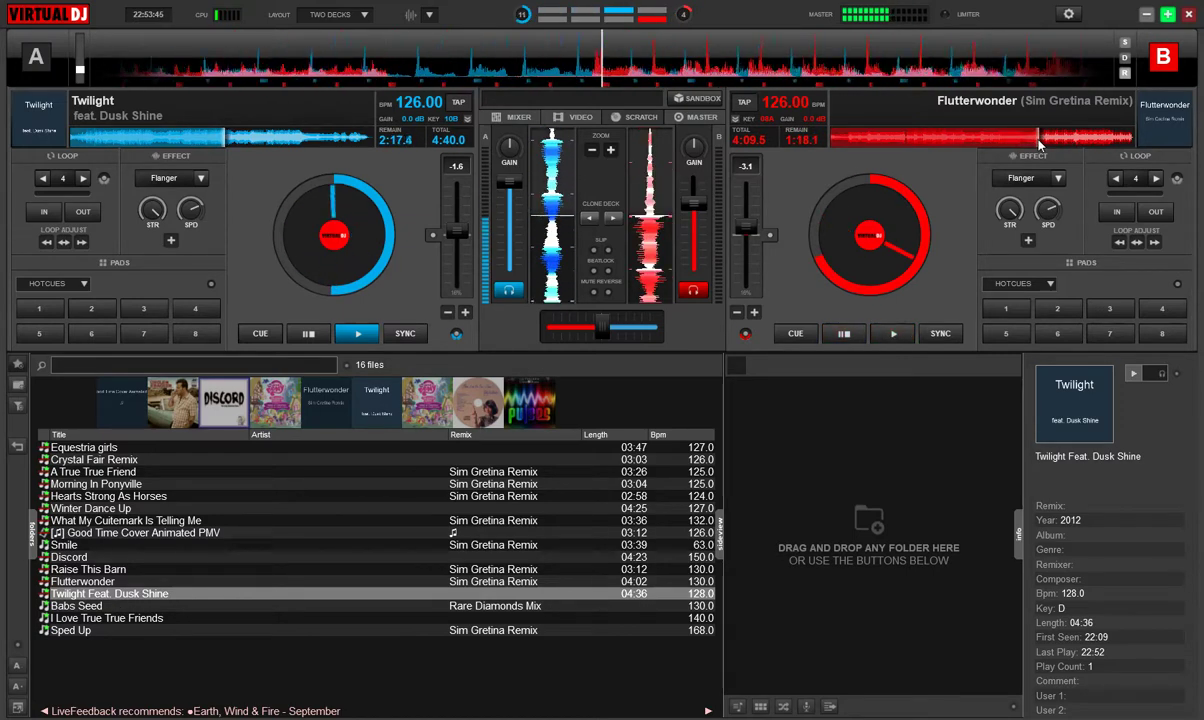
{"action": "left_click", "coordinate": [893, 336]}
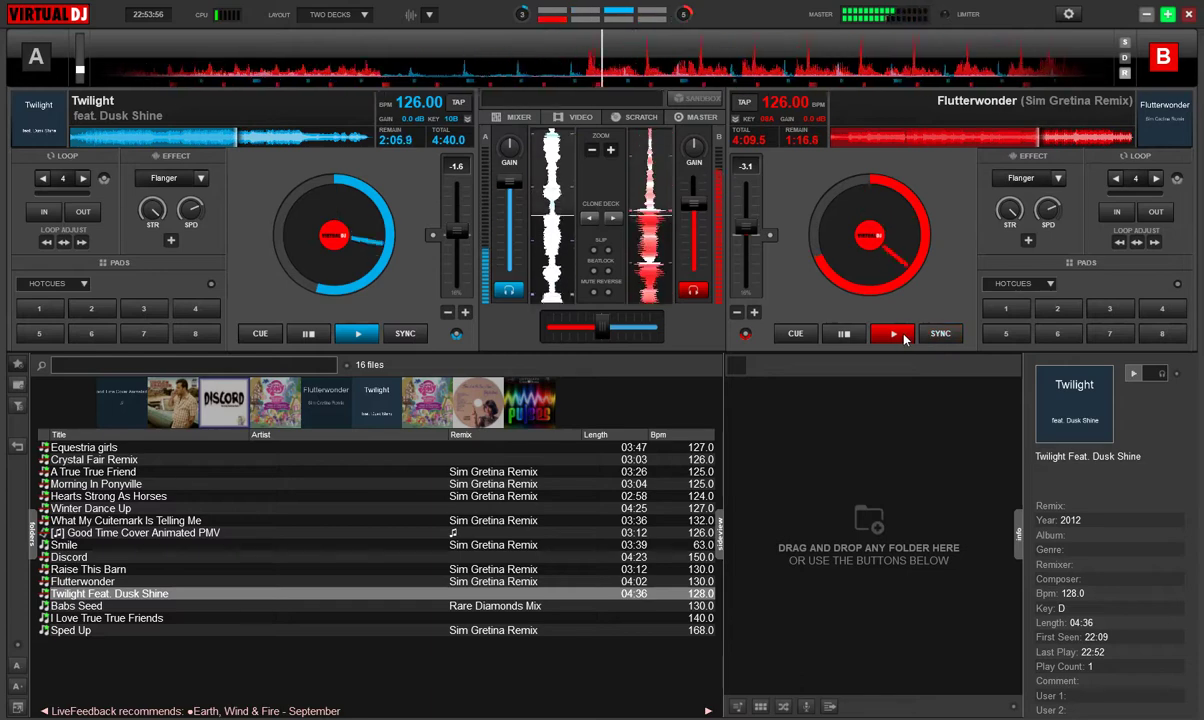
Step: Pull Flutterwonder on deck B back to the 1:18 remaining point and restart it, repeating to match Twilight's beat
{"action": "left_click", "coordinate": [904, 340]}
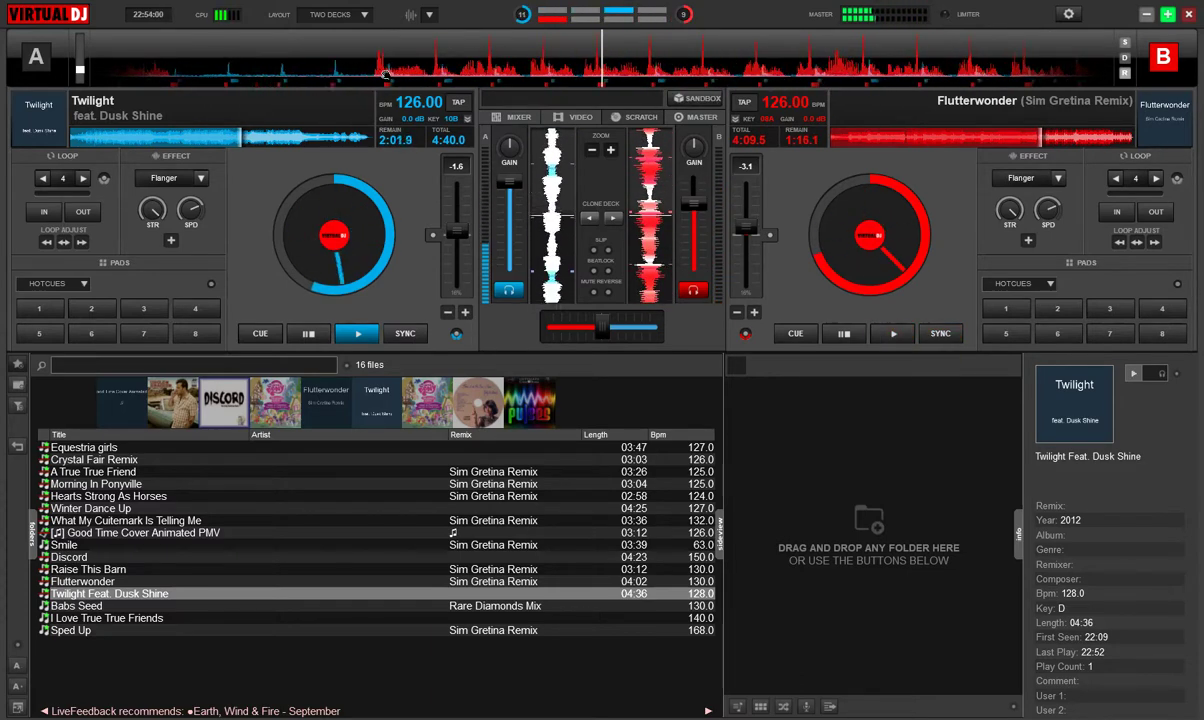
{"action": "left_click_drag", "start_coordinate": [386, 75], "coordinate": [616, 96]}
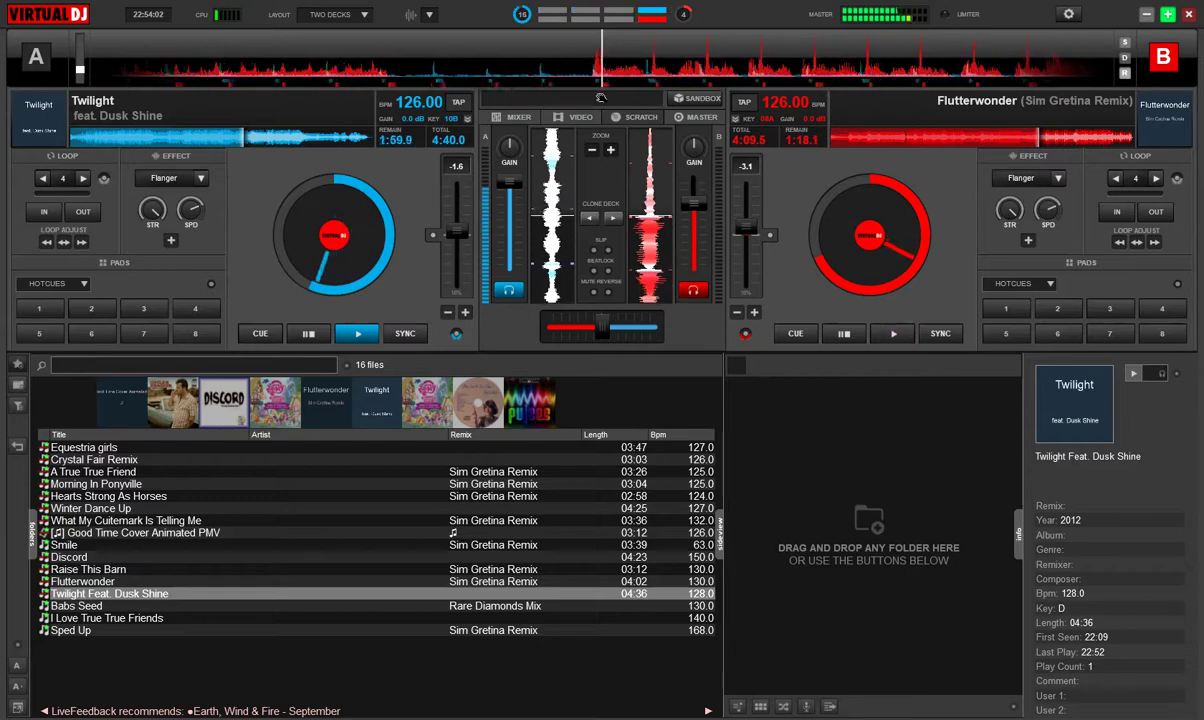
{"action": "left_click", "coordinate": [893, 338]}
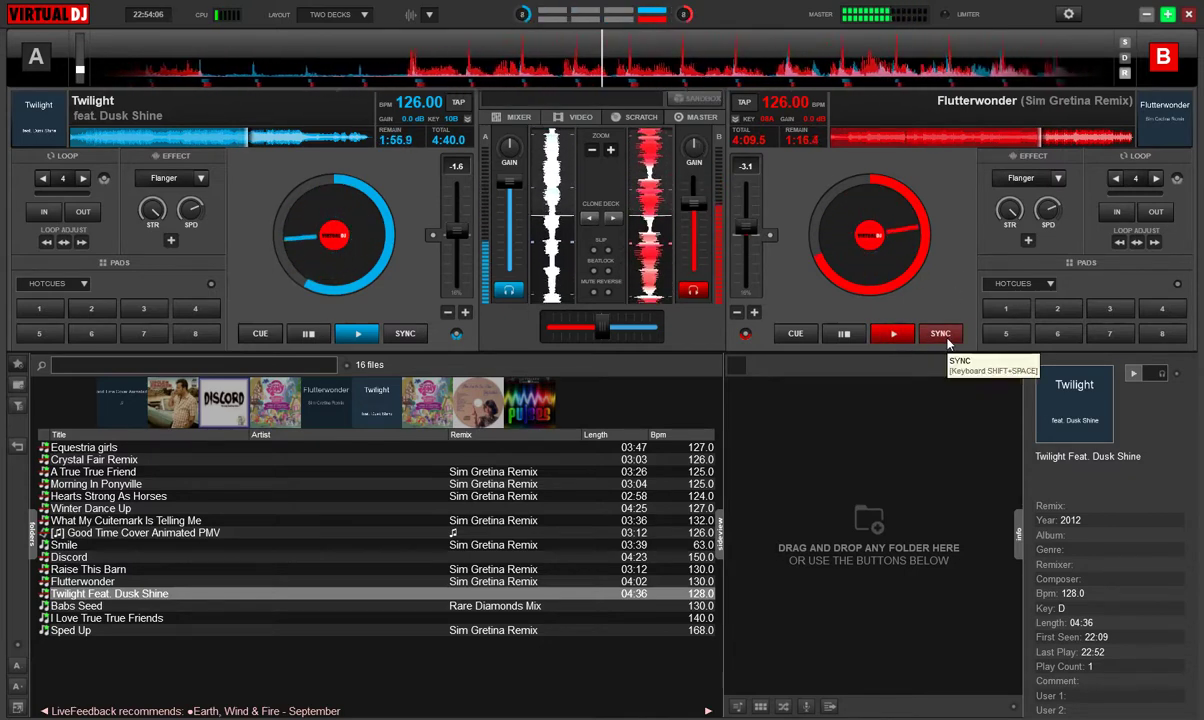
{"action": "left_click", "coordinate": [849, 341]}
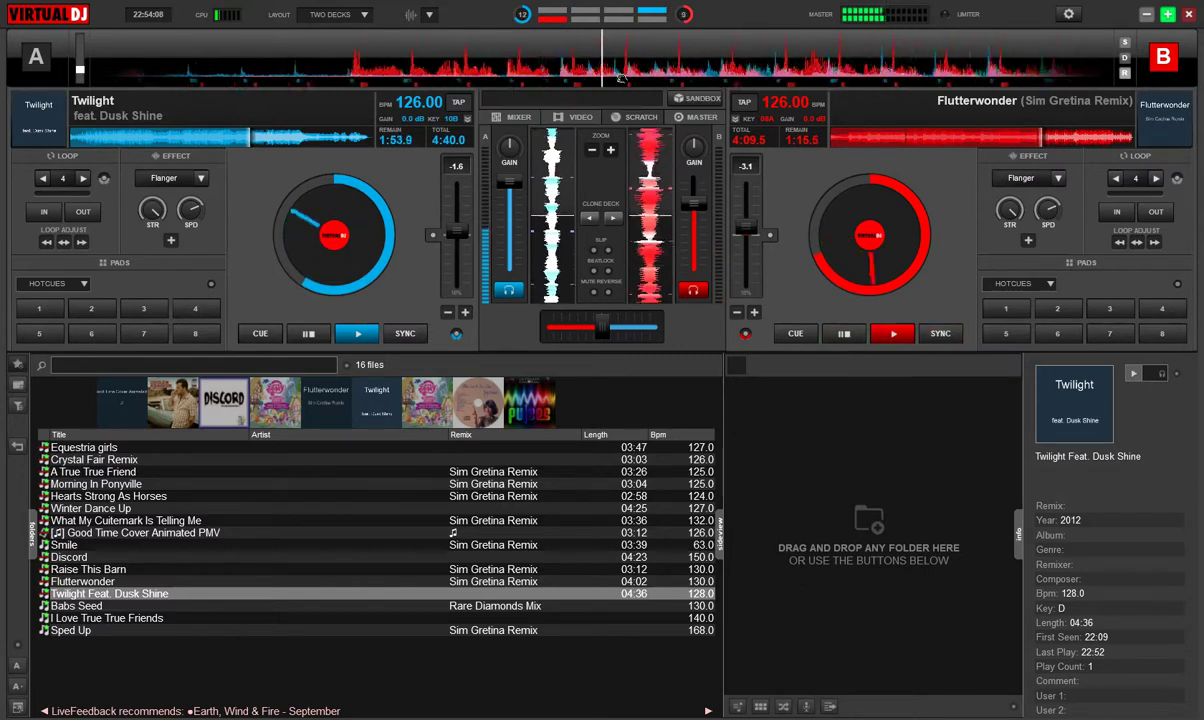
{"action": "left_click_drag", "start_coordinate": [417, 72], "coordinate": [785, 92]}
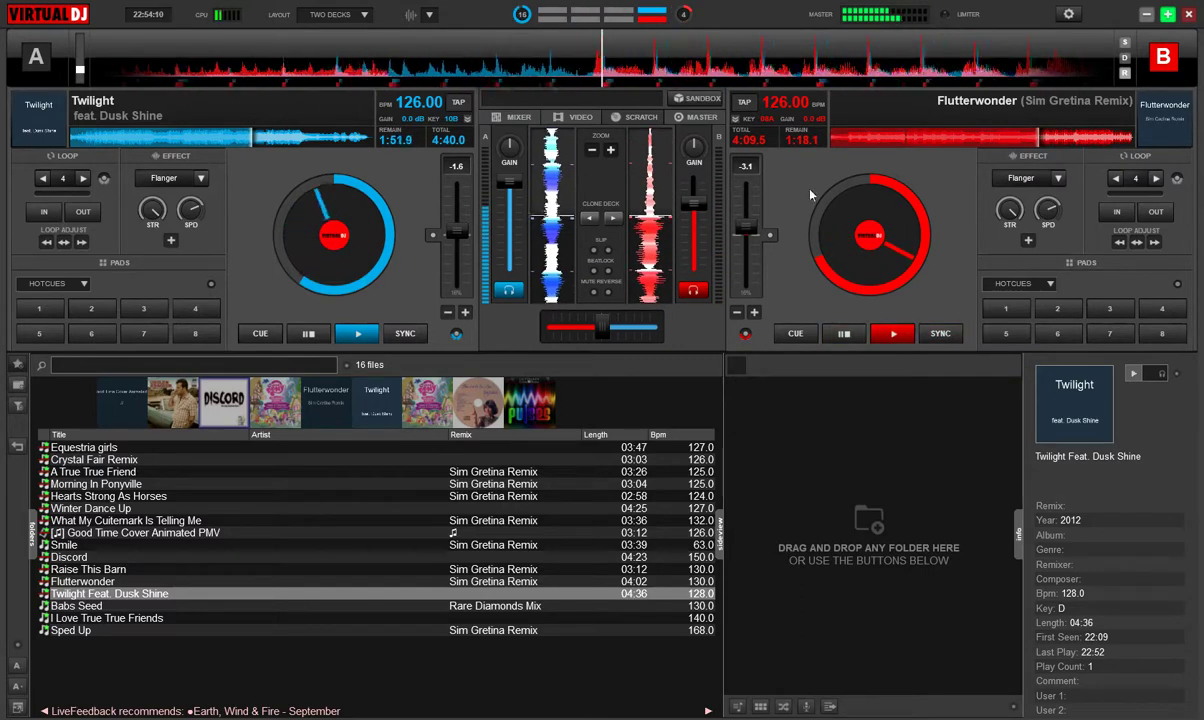
{"action": "left_click", "coordinate": [897, 334]}
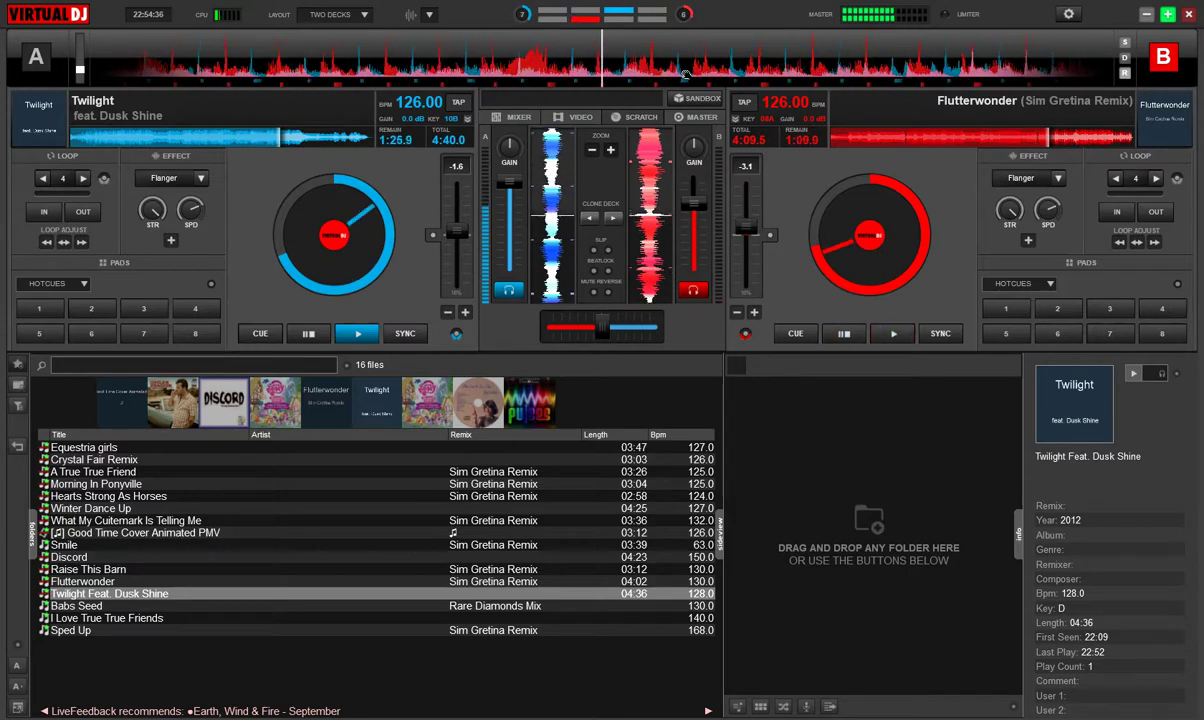
Step: Pause and restart Flutterwonder on deck B to realign it with Twilight
{"action": "left_click", "coordinate": [894, 335]}
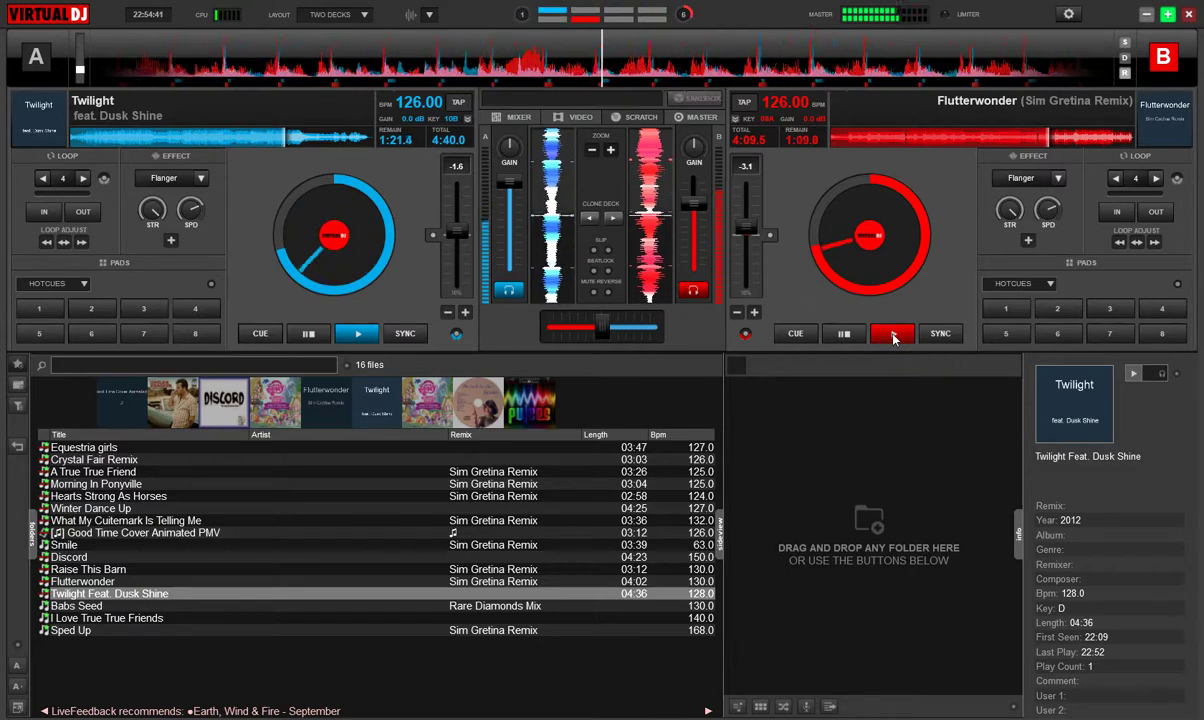
{"action": "left_click", "coordinate": [841, 335]}
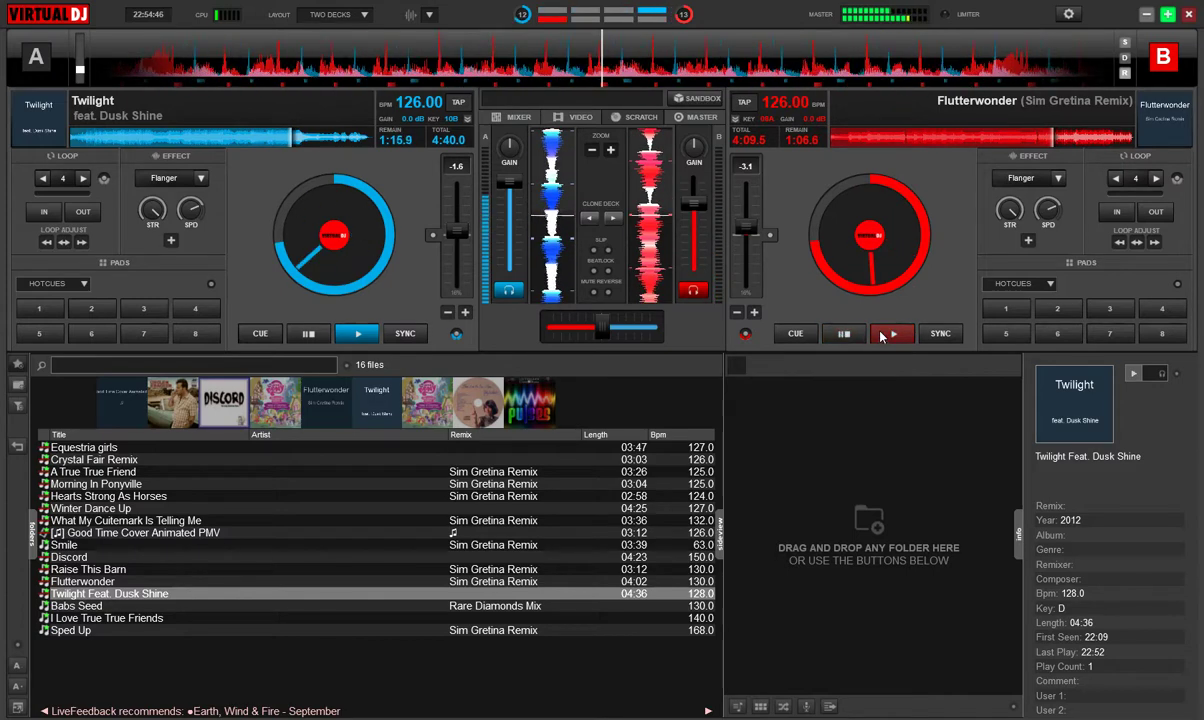
{"action": "left_click", "coordinate": [881, 337]}
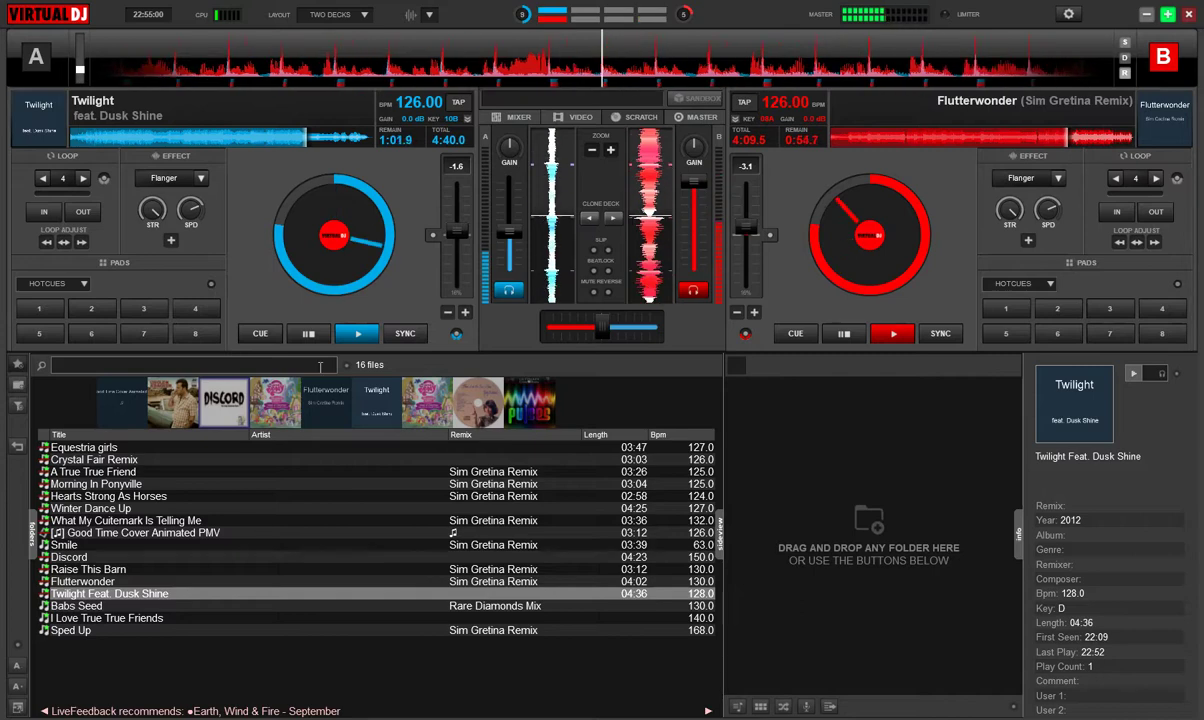
Step: Bring in Babs Seed (Rare Diamonds Mix) on deck A, raising its level, and lower Flutterwonder on deck B to 68%
{"action": "left_click_drag", "start_coordinate": [85, 606], "coordinate": [430, 178]}
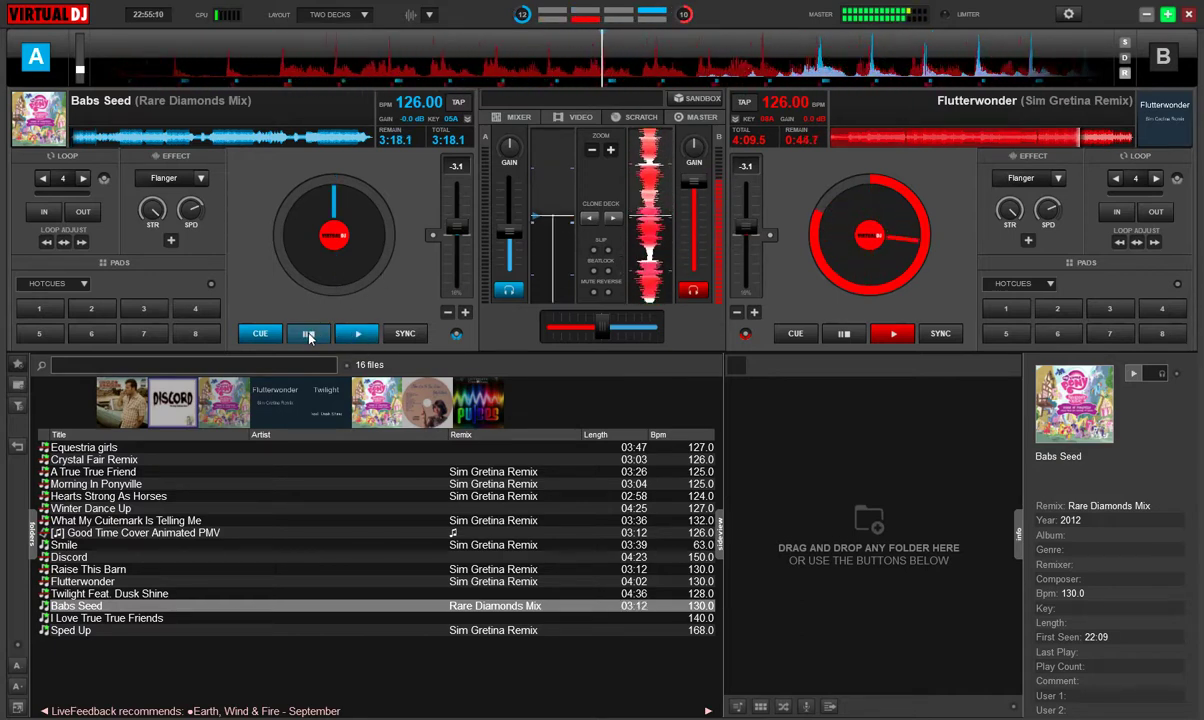
{"action": "left_click", "coordinate": [360, 334]}
{"action": "left_click", "coordinate": [316, 337]}
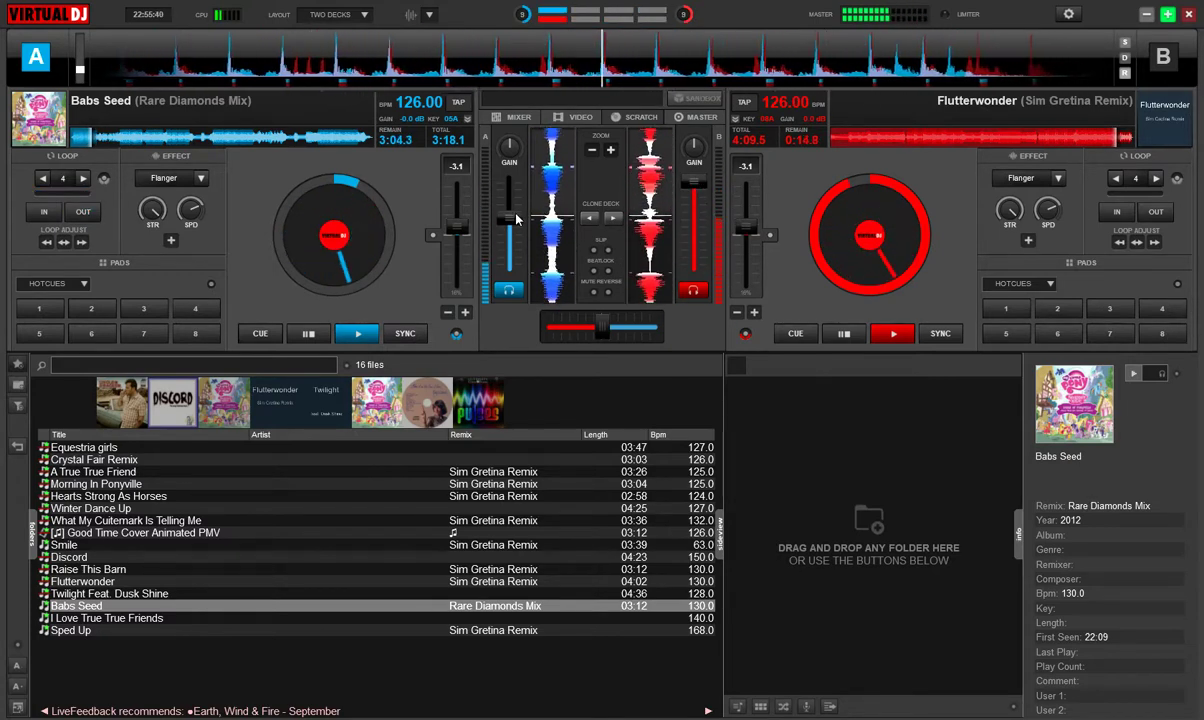
{"action": "left_click_drag", "start_coordinate": [516, 219], "coordinate": [517, 215]}
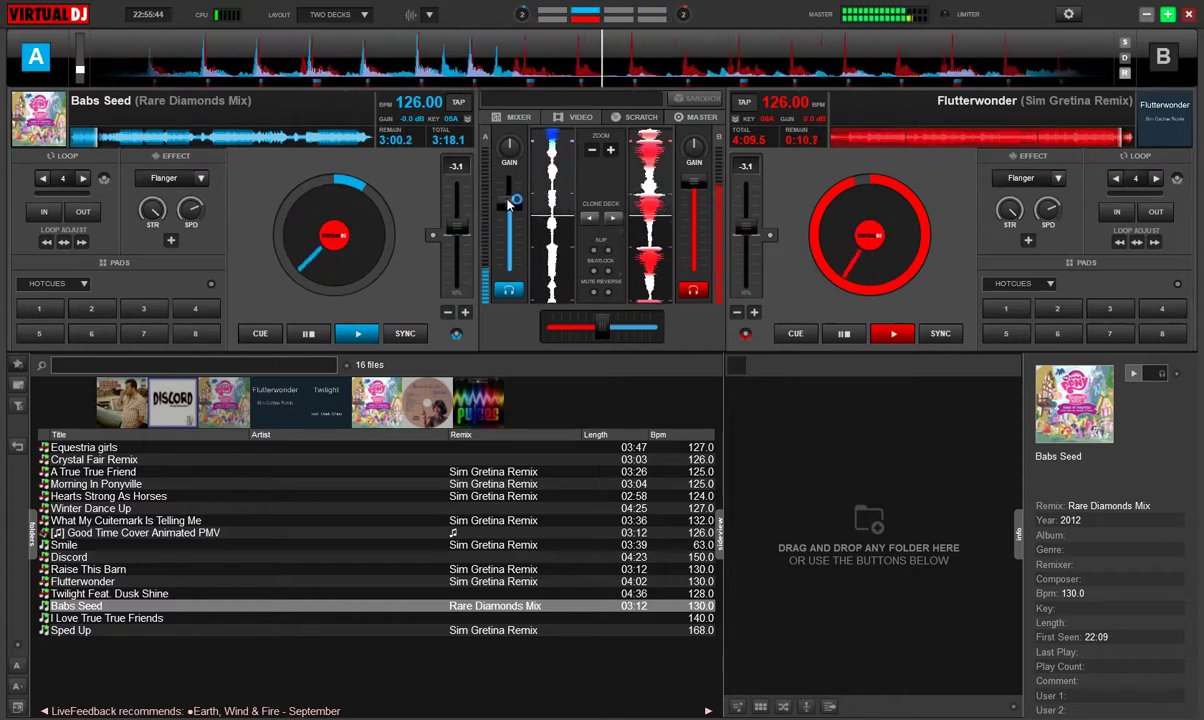
{"action": "left_click_drag", "start_coordinate": [700, 180], "coordinate": [698, 210]}
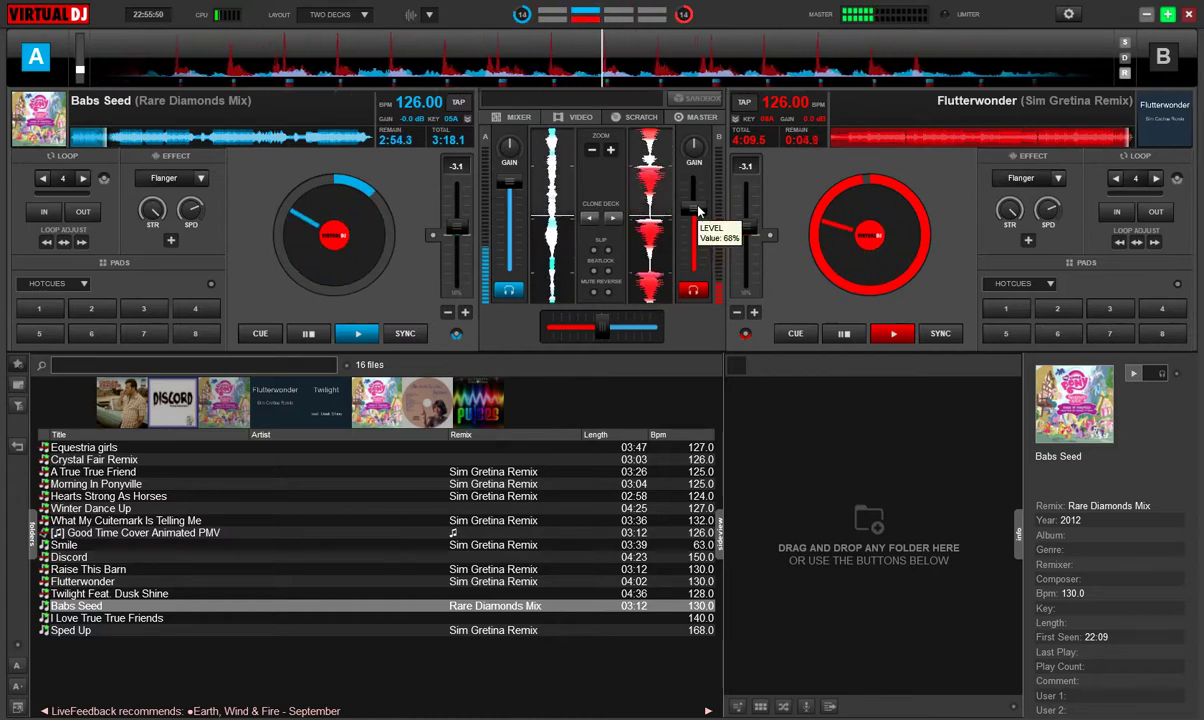
Step: Make deck B active, load I Love True True Friends onto it and start it playing
{"action": "left_click", "coordinate": [1165, 57]}
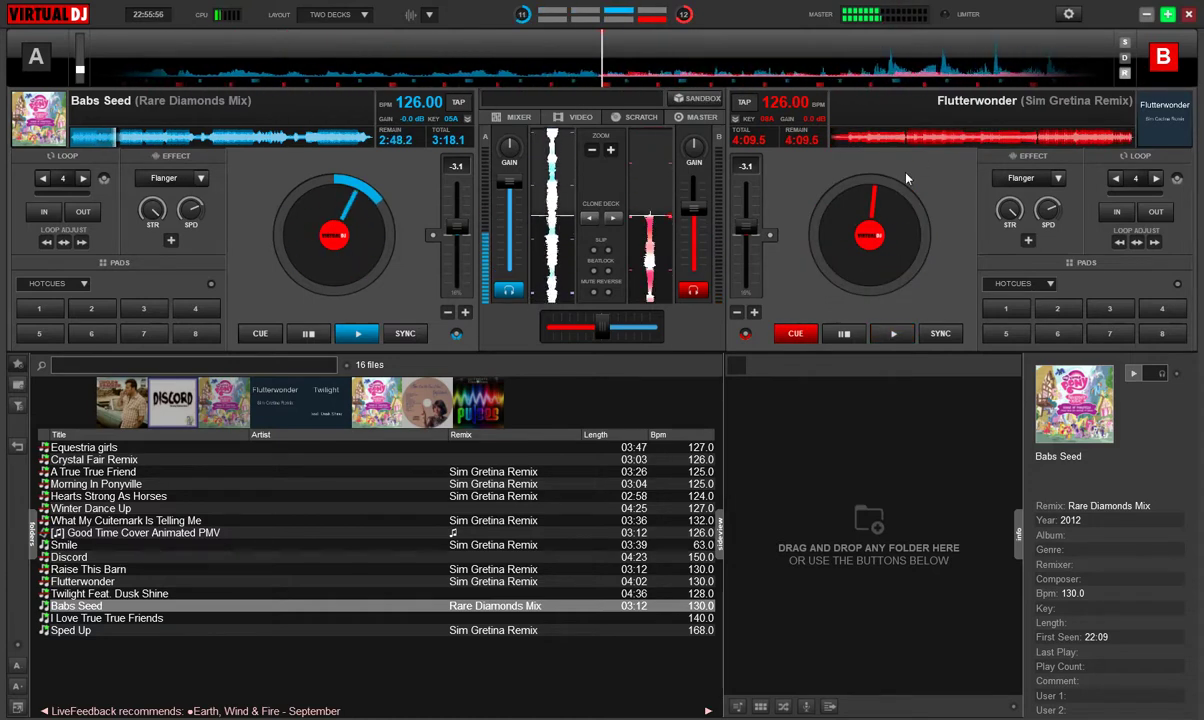
{"action": "left_click_drag", "start_coordinate": [330, 618], "coordinate": [952, 214]}
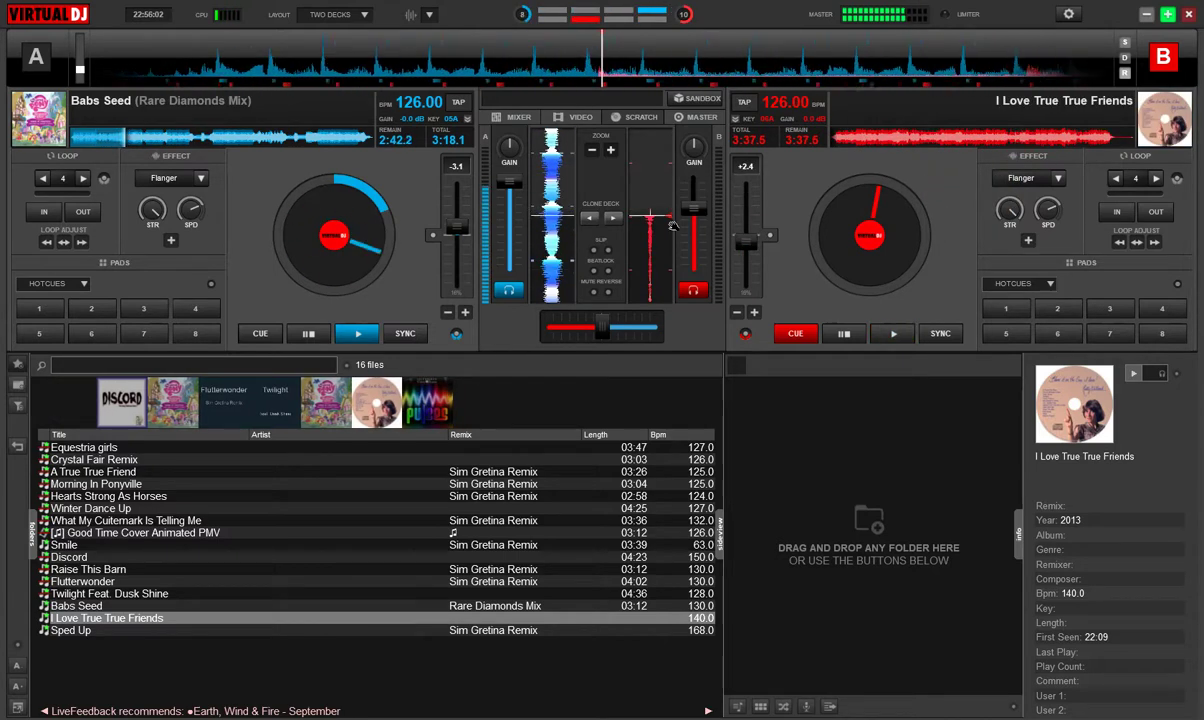
{"action": "left_click", "coordinate": [880, 333]}
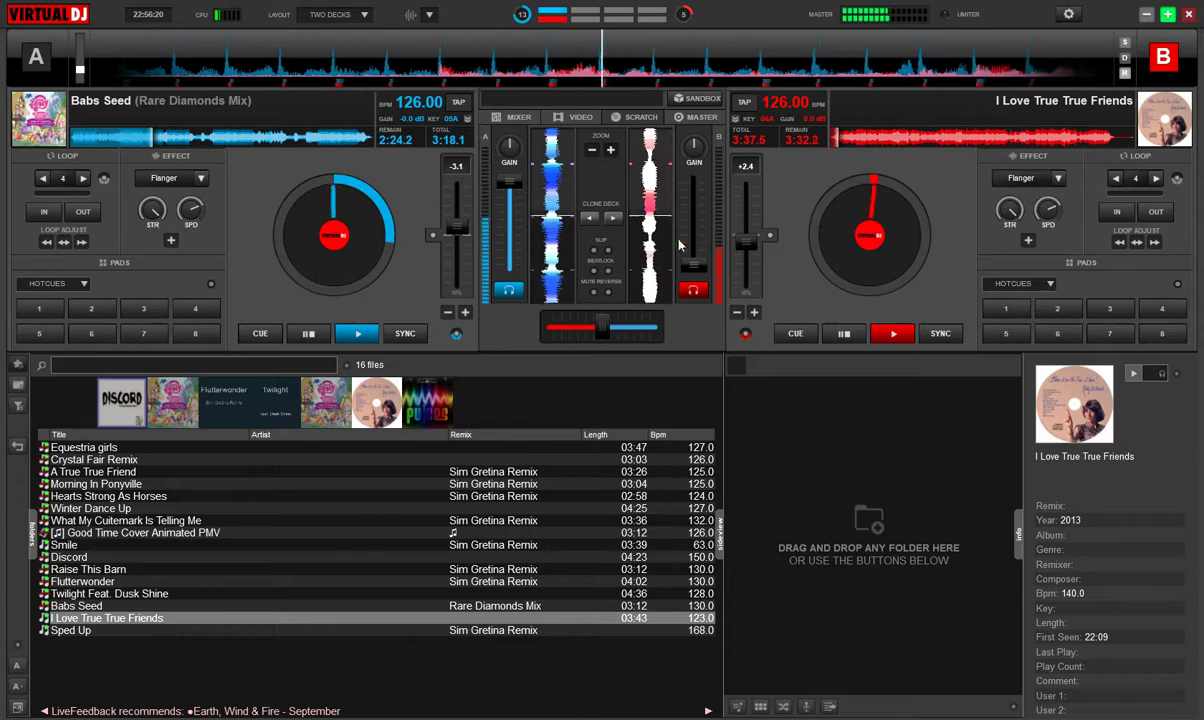
Step: Raise deck B to full level, and dip Babs Seed on deck A before bringing it most of the way back
{"action": "left_click_drag", "start_coordinate": [693, 264], "coordinate": [705, 220]}
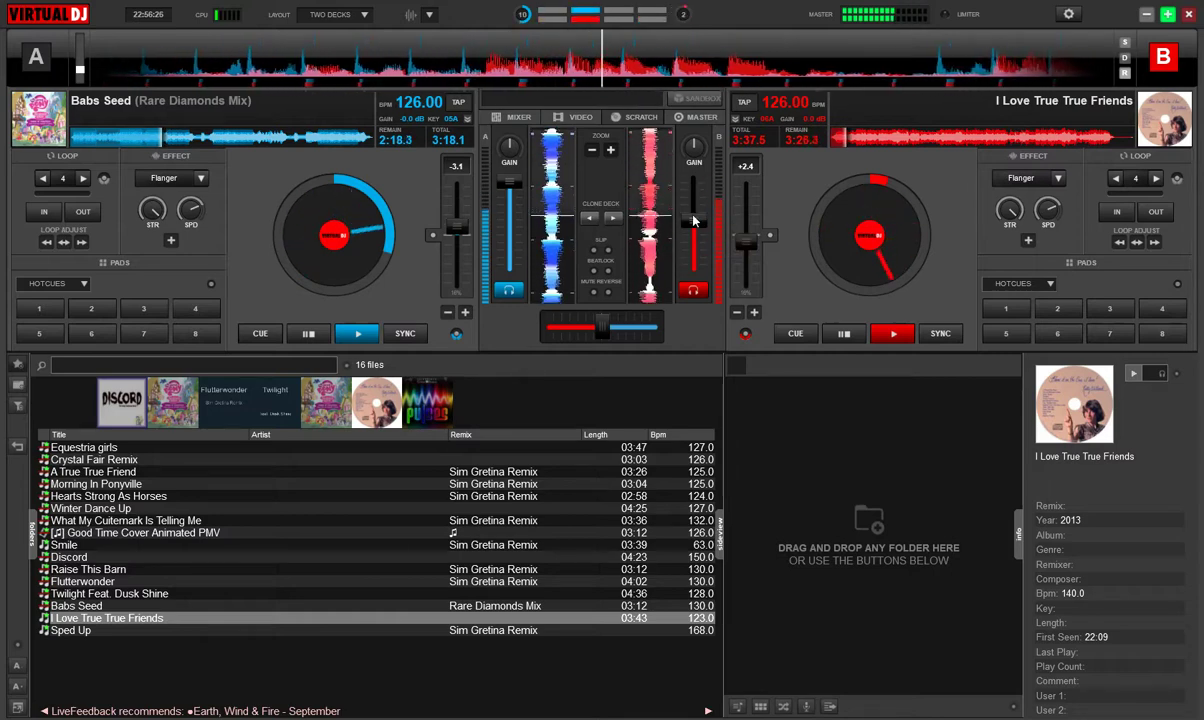
{"action": "left_click_drag", "start_coordinate": [693, 220], "coordinate": [698, 180]}
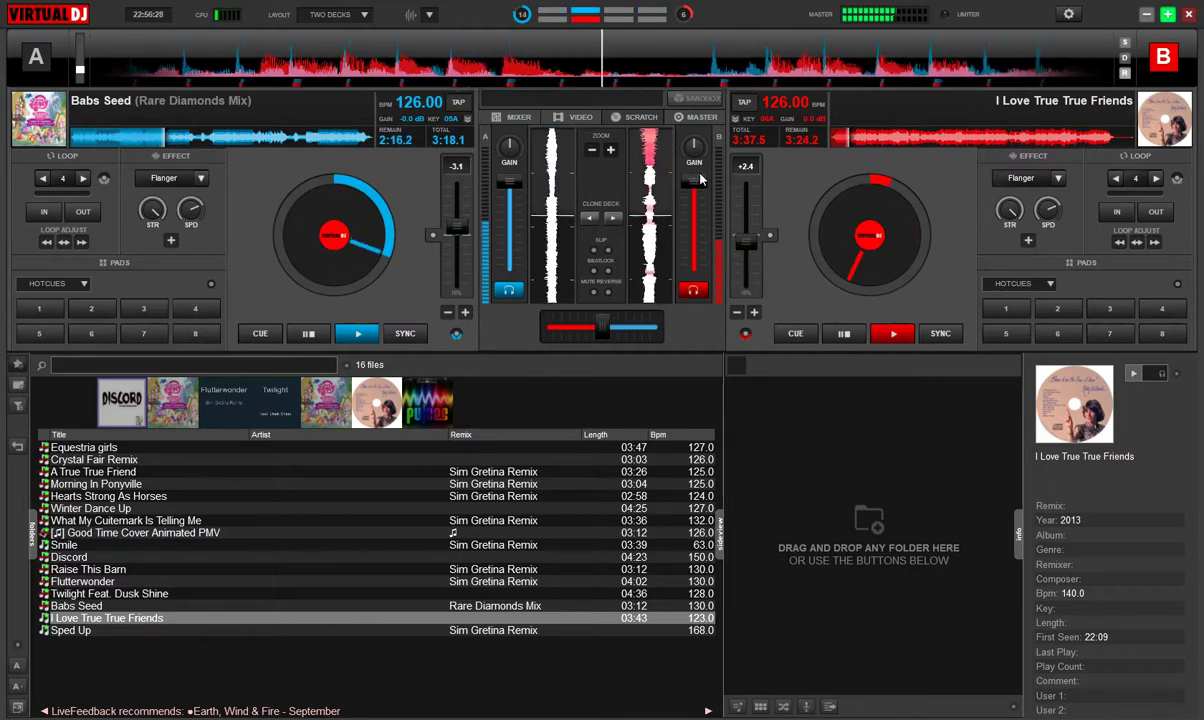
{"action": "left_click_drag", "start_coordinate": [509, 182], "coordinate": [509, 245]}
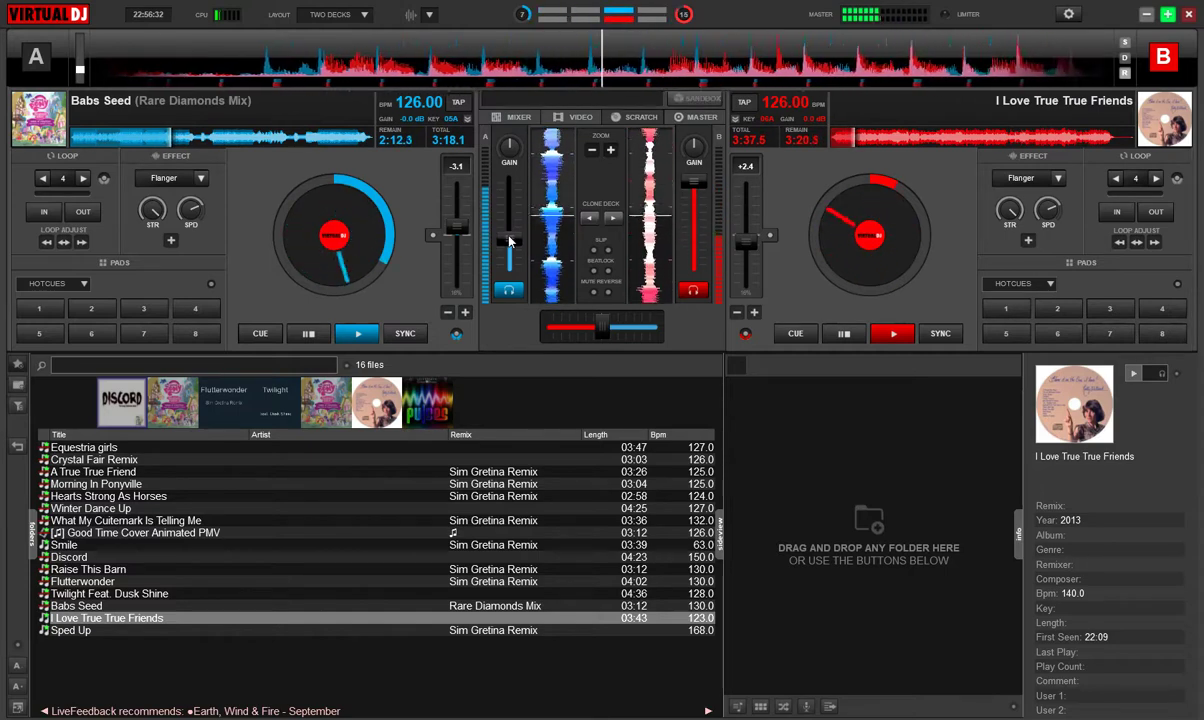
{"action": "left_click_drag", "start_coordinate": [509, 240], "coordinate": [516, 199]}
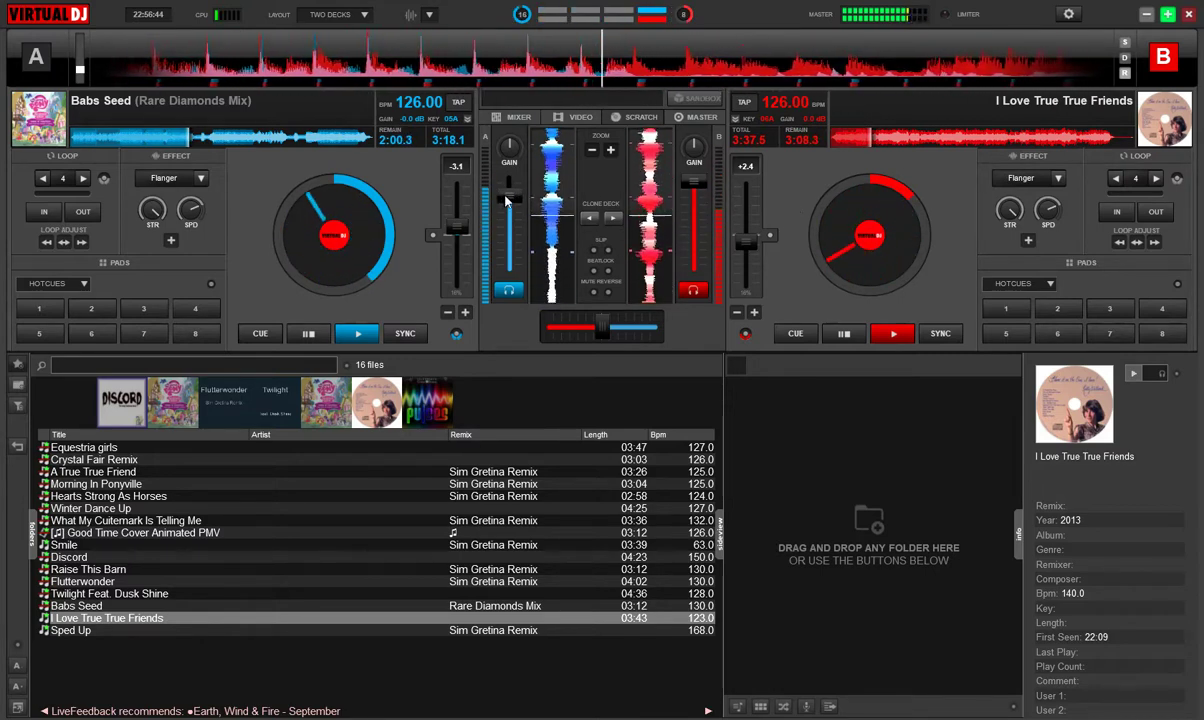
Step: Make deck A active and start a 4-beat loop on Babs Seed
{"action": "mouse_move", "coordinate": [507, 201]}
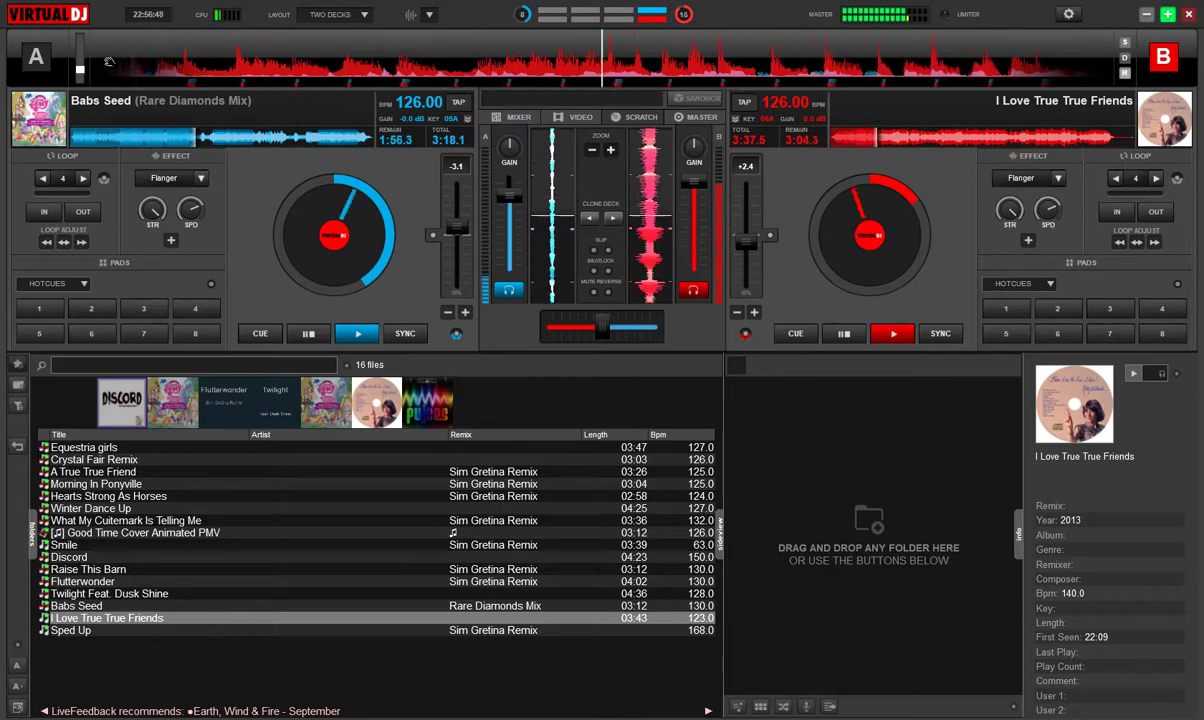
{"action": "left_click", "coordinate": [36, 57]}
{"action": "left_click", "coordinate": [63, 179]}
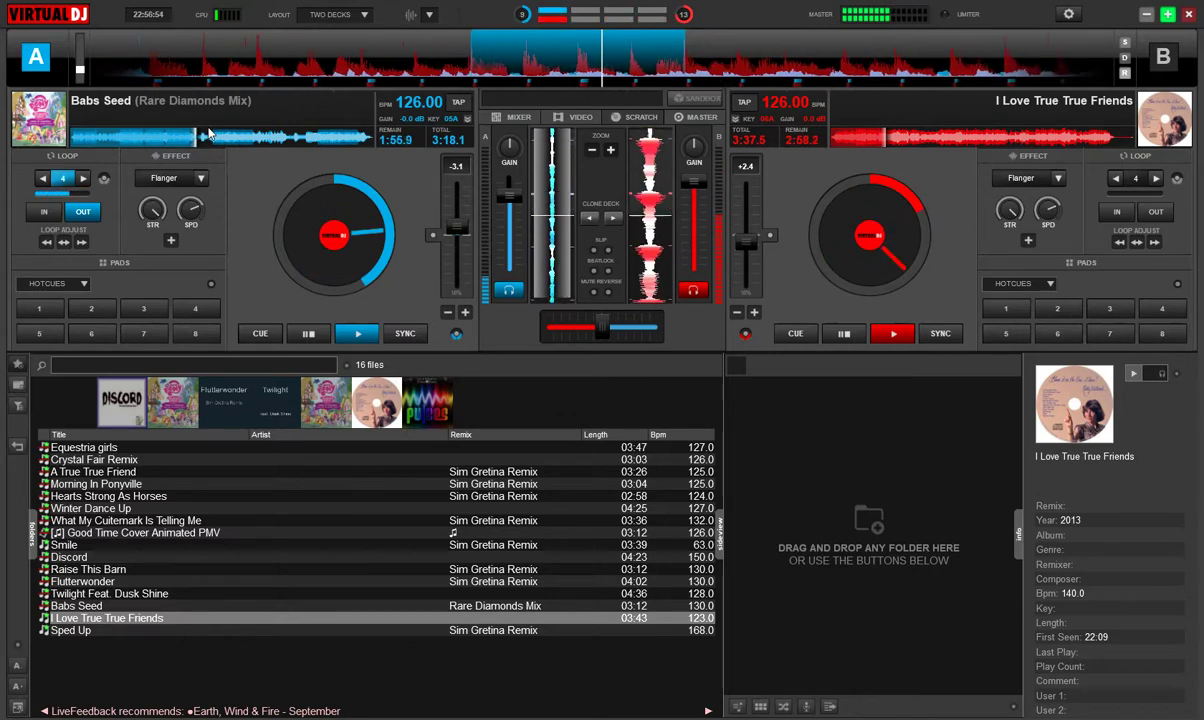
Step: Pause Babs Seed, jump it ahead to about 1:44 remaining, and resume it at a reduced deck A level
{"action": "left_click", "coordinate": [320, 336]}
{"action": "left_click", "coordinate": [212, 142]}
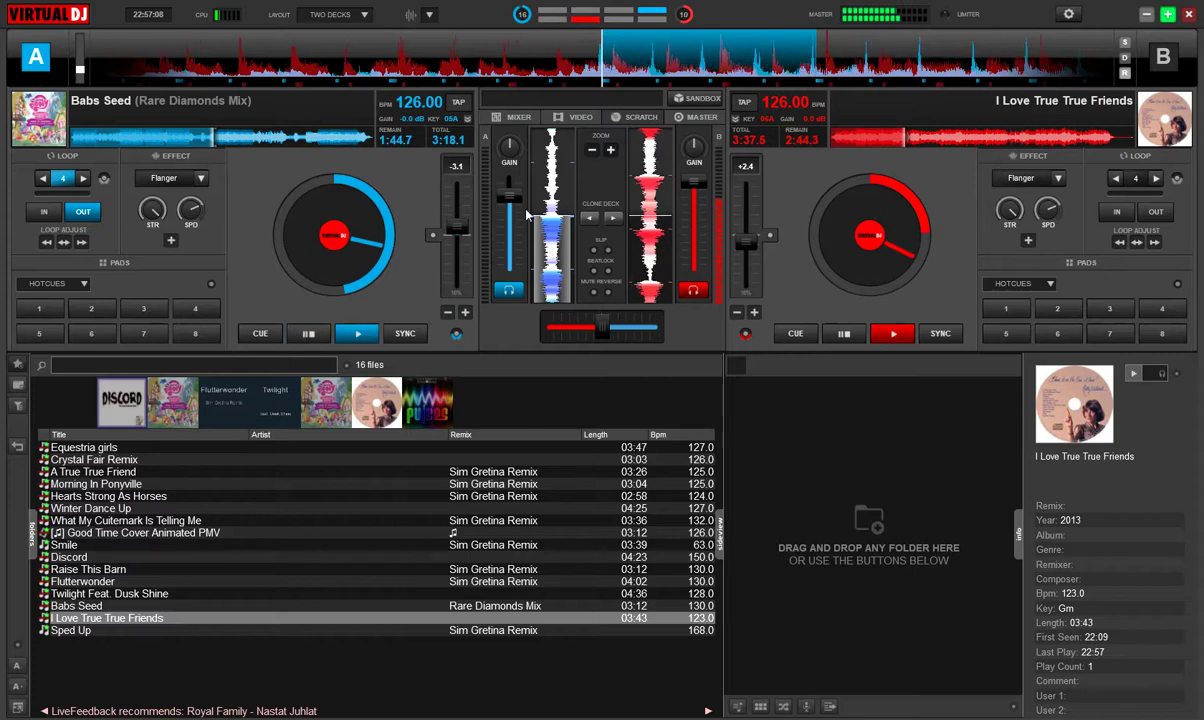
{"action": "mouse_move", "coordinate": [509, 196]}
{"action": "left_mouse_down"}
{"action": "mouse_move", "coordinate": [509, 265]}
{"action": "mouse_move", "coordinate": [511, 215]}
{"action": "left_mouse_up"}
{"action": "left_click", "coordinate": [352, 340]}
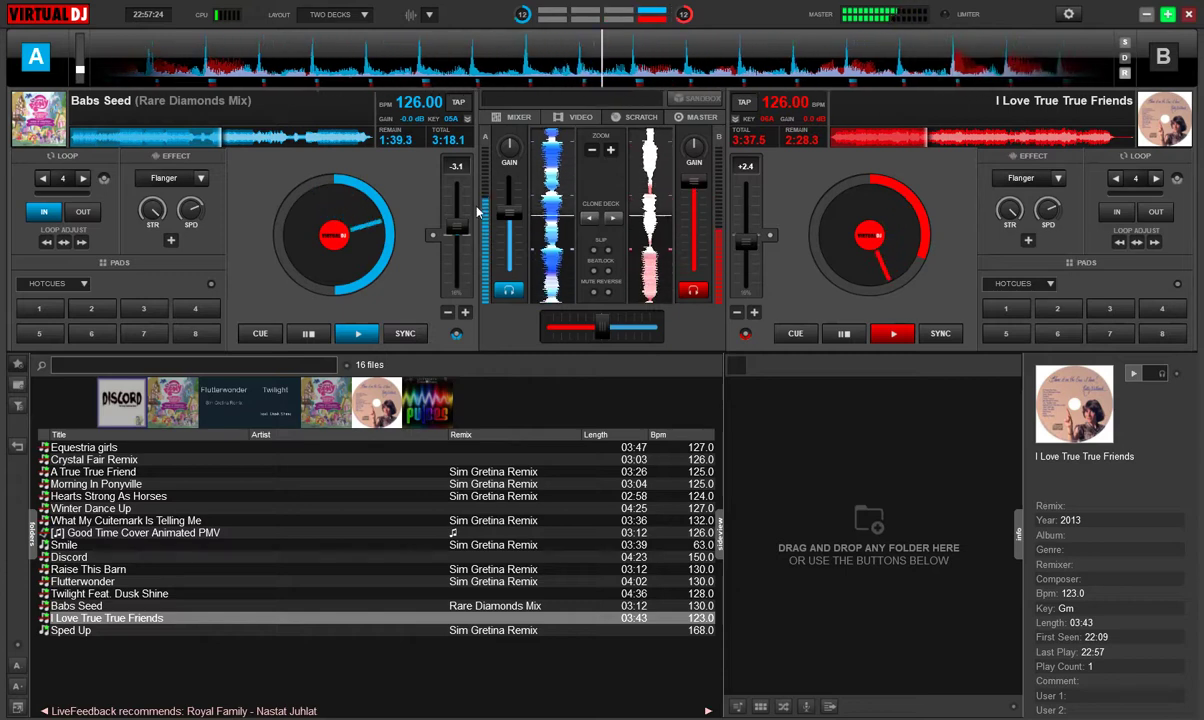
Step: Raise Babs Seed's level on deck A in stages, and lower I Love True True Friends on deck B to about halfway
{"action": "left_click_drag", "start_coordinate": [514, 210], "coordinate": [514, 199]}
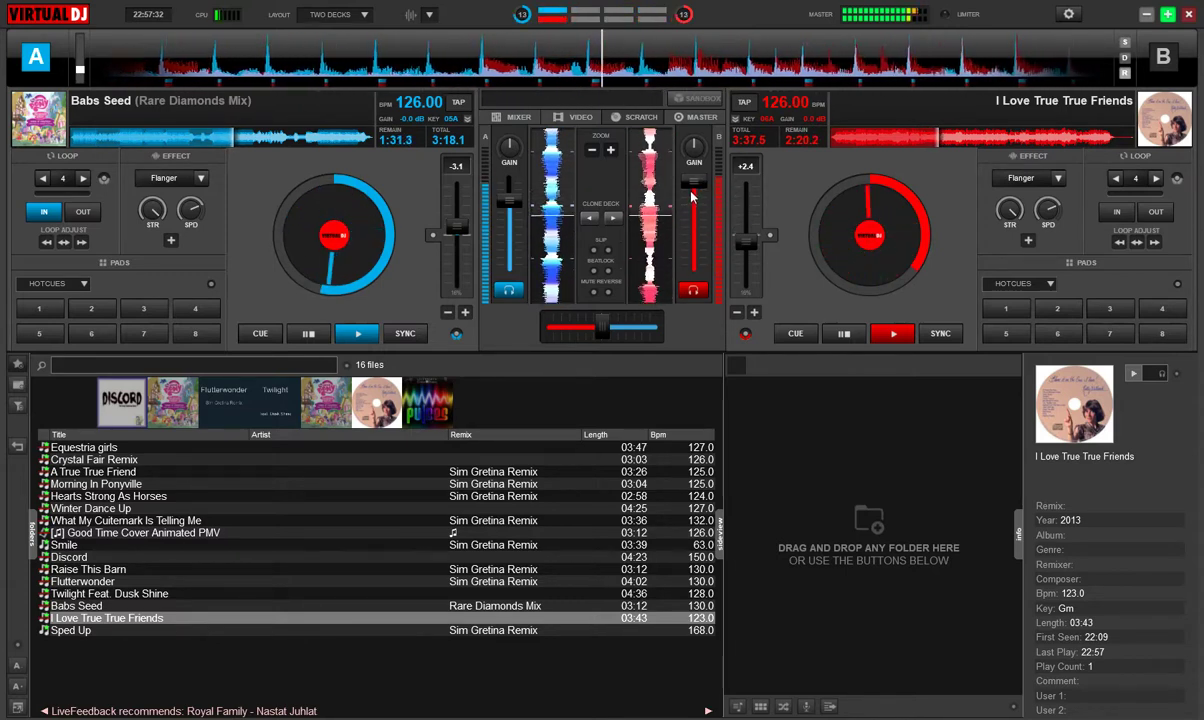
{"action": "left_click_drag", "start_coordinate": [513, 200], "coordinate": [516, 189]}
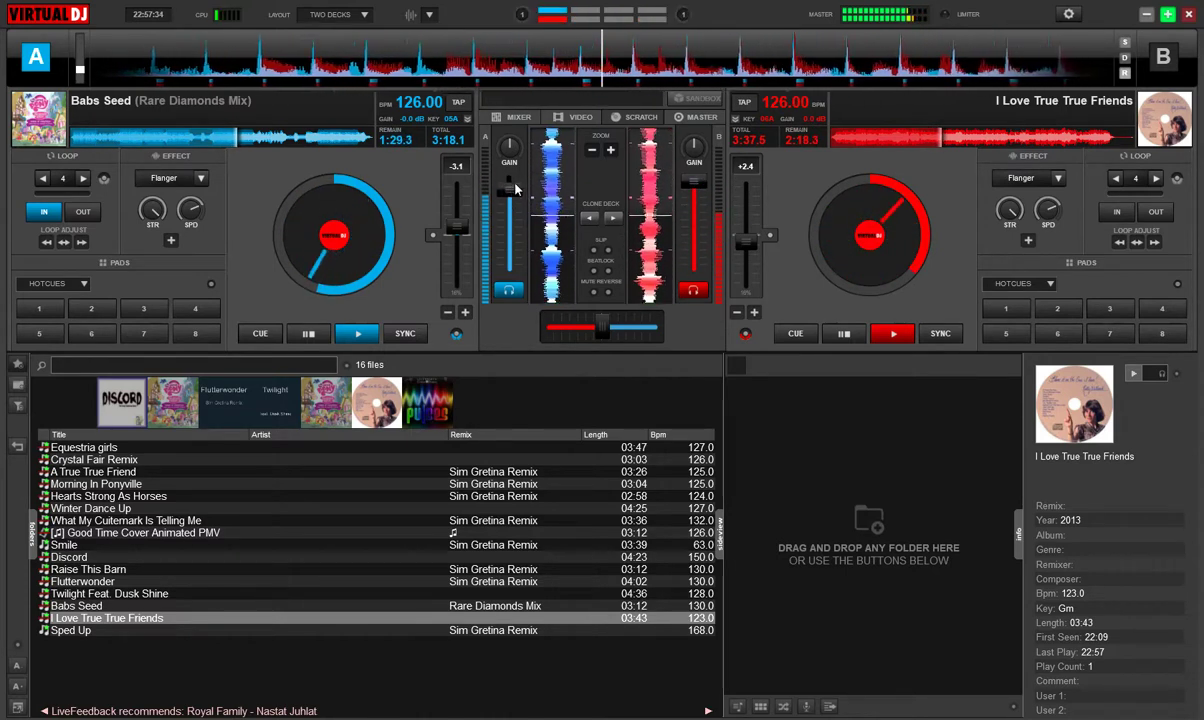
{"action": "right_click", "coordinate": [694, 183]}
{"action": "left_click_drag", "start_coordinate": [694, 183], "coordinate": [703, 232]}
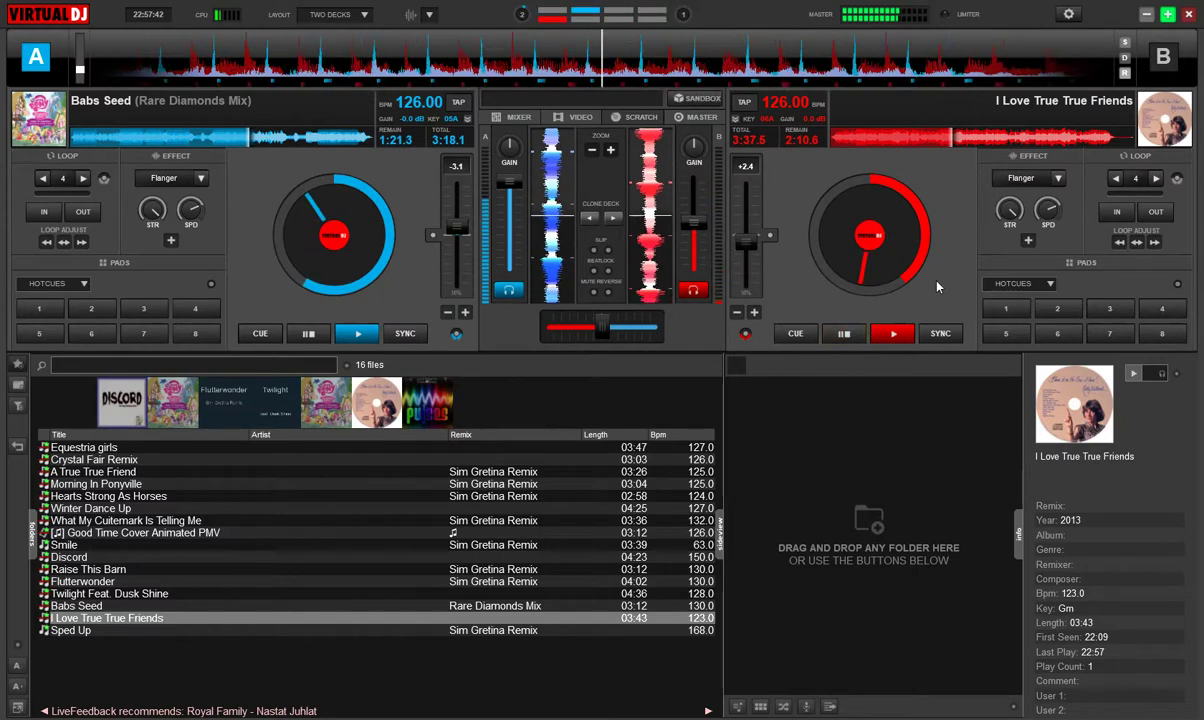
Step: Jump I Love True True Friends on deck B ahead to about 1:28 remaining, retrigger its playback and raise its level slightly
{"action": "left_click", "coordinate": [1012, 142]}
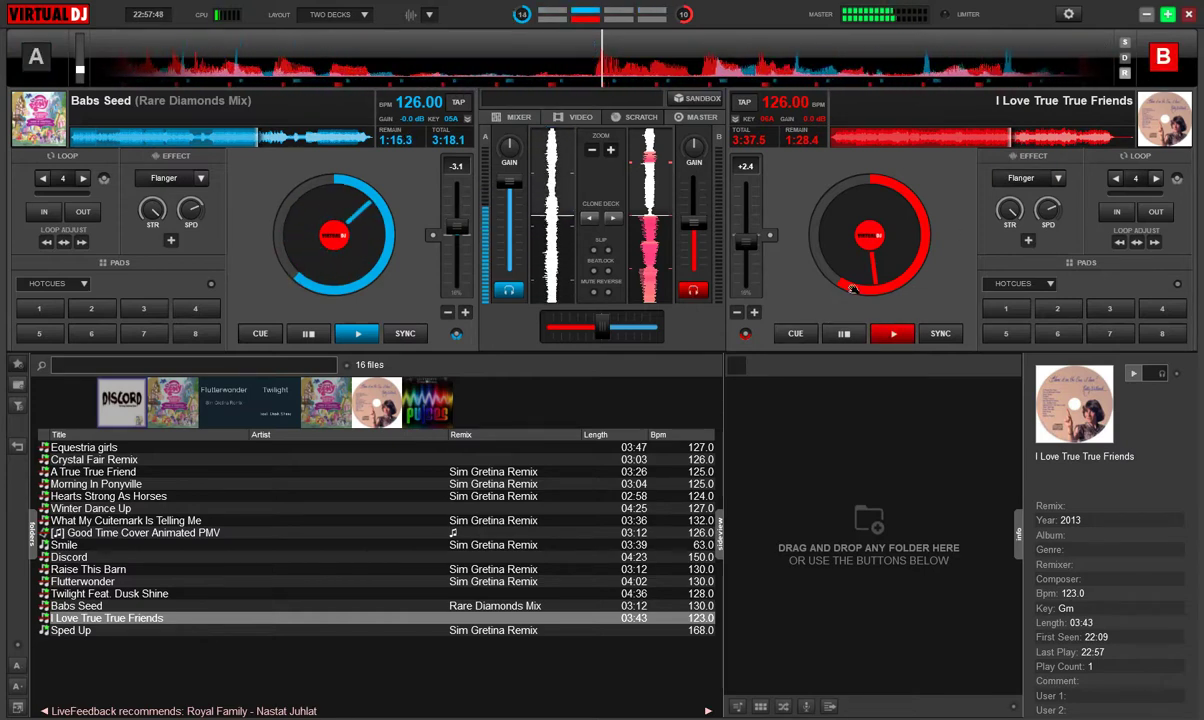
{"action": "left_click", "coordinate": [886, 336]}
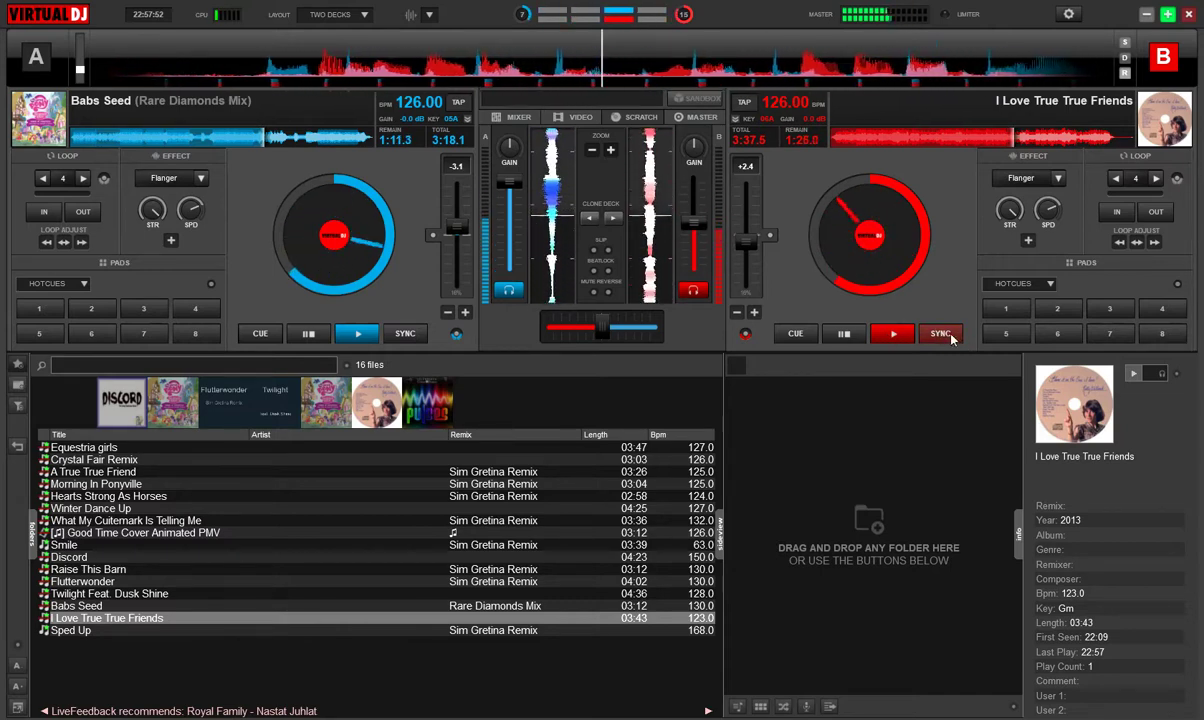
{"action": "mouse_move", "coordinate": [704, 227]}
{"action": "left_mouse_down"}
{"action": "mouse_move", "coordinate": [706, 215]}
{"action": "mouse_move", "coordinate": [702, 226]}
{"action": "left_mouse_up"}
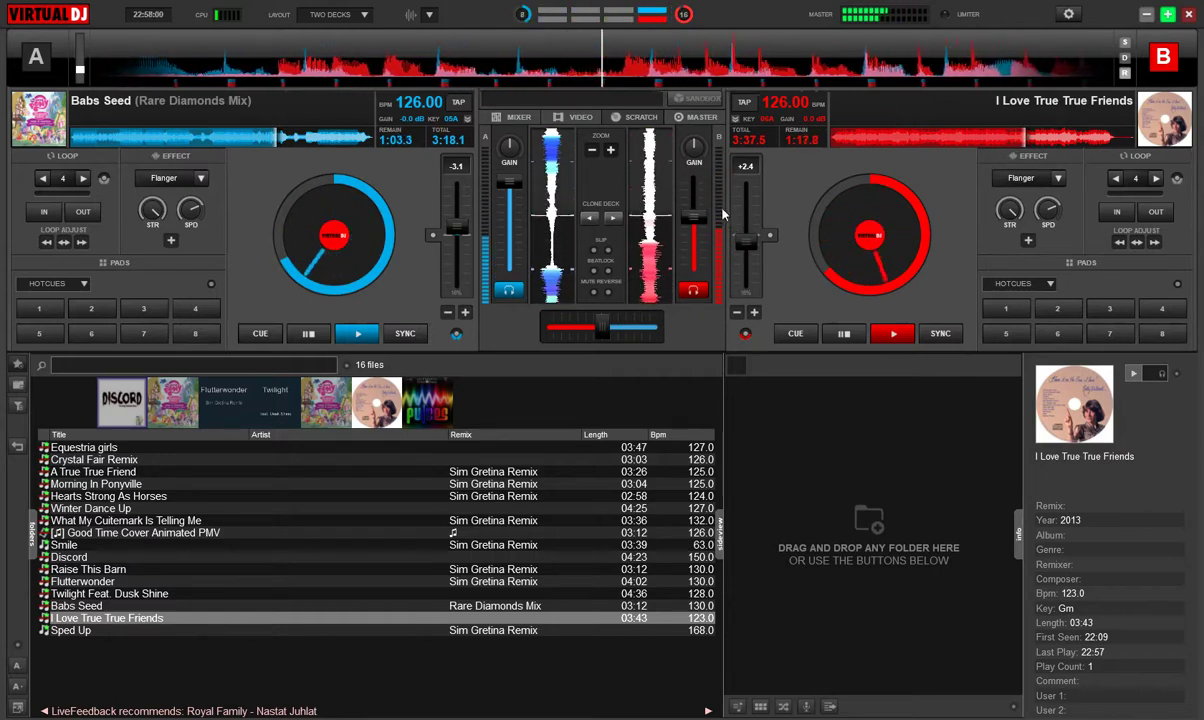
Step: Bring deck B to full level and deck A to about two-thirds, and jump Babs Seed to about 0:43 remaining before resuming it
{"action": "left_click_drag", "start_coordinate": [698, 218], "coordinate": [701, 180]}
{"action": "left_click_drag", "start_coordinate": [504, 184], "coordinate": [508, 211]}
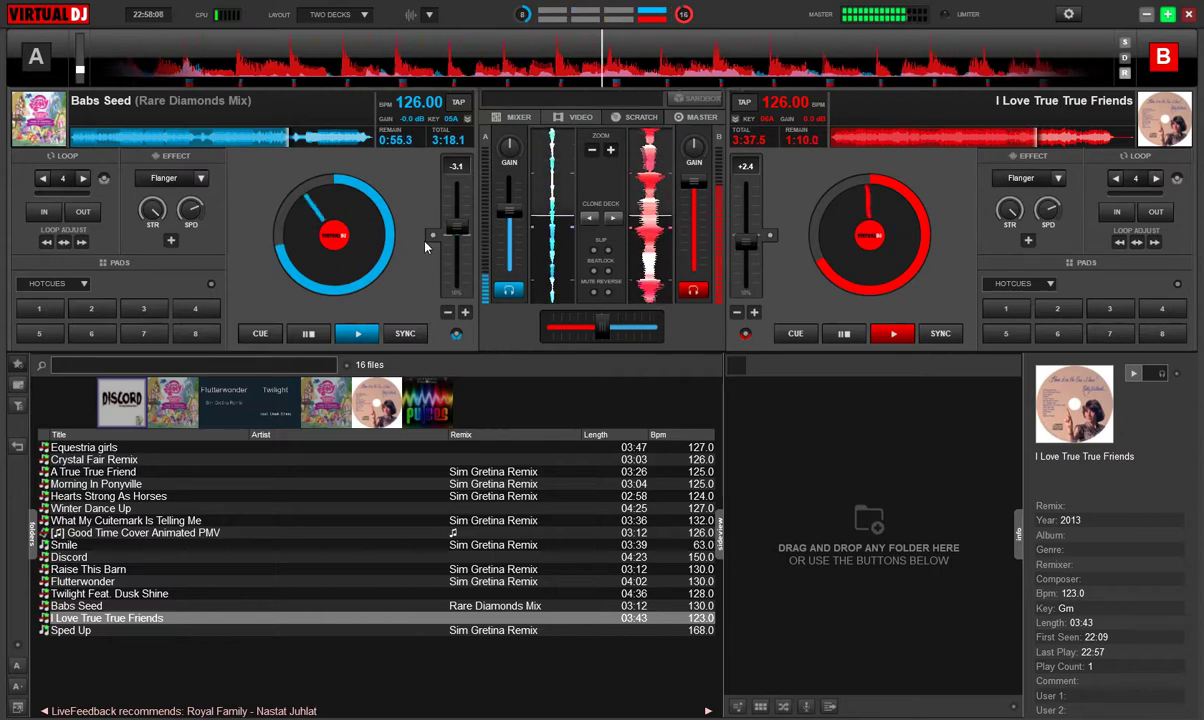
{"action": "left_click", "coordinate": [308, 333]}
{"action": "left_click", "coordinate": [306, 144]}
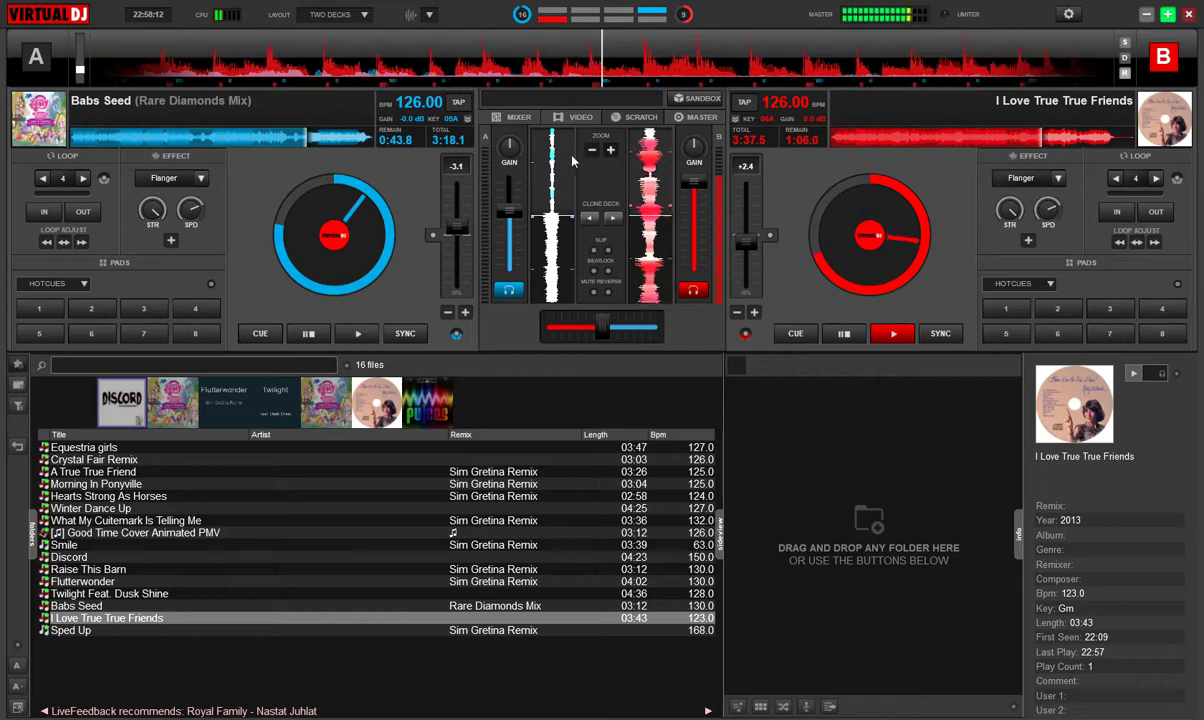
{"action": "left_click", "coordinate": [340, 336]}
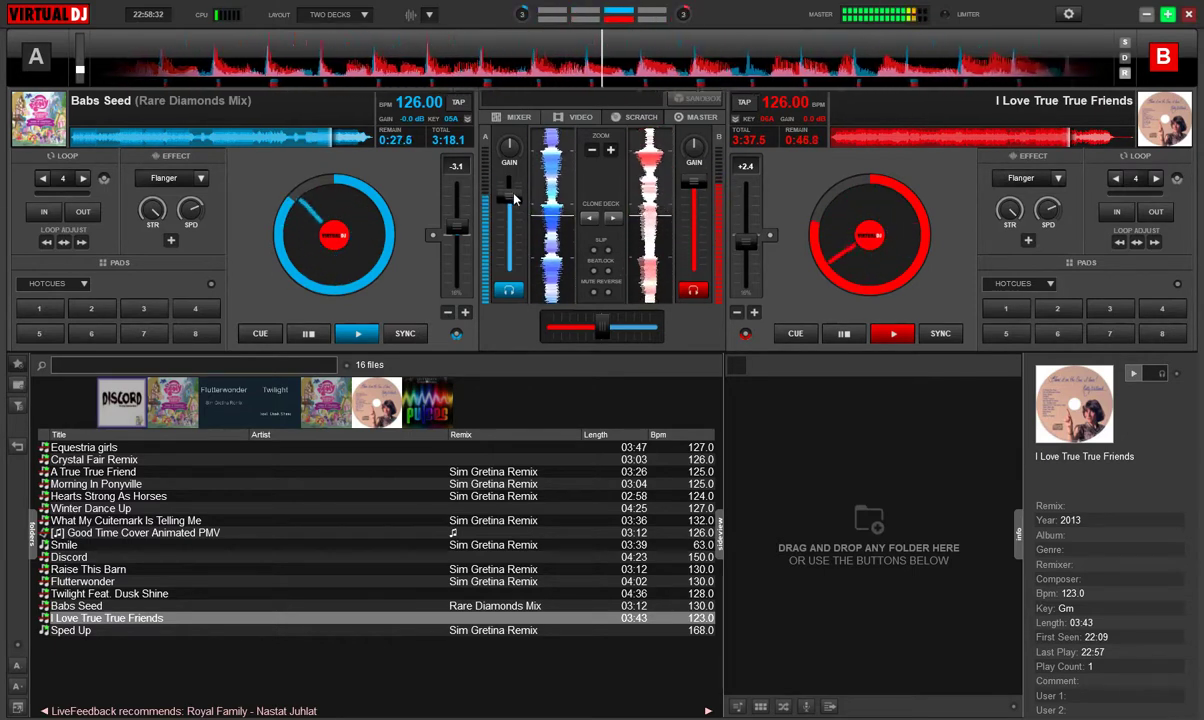
Step: Set deck A to full level and deck B to zero, and start Sped Up (Sim Gretina Remix) on deck B synced to Babs Seed
{"action": "left_click_drag", "start_coordinate": [515, 199], "coordinate": [516, 182]}
{"action": "left_click_drag", "start_coordinate": [700, 185], "coordinate": [698, 265]}
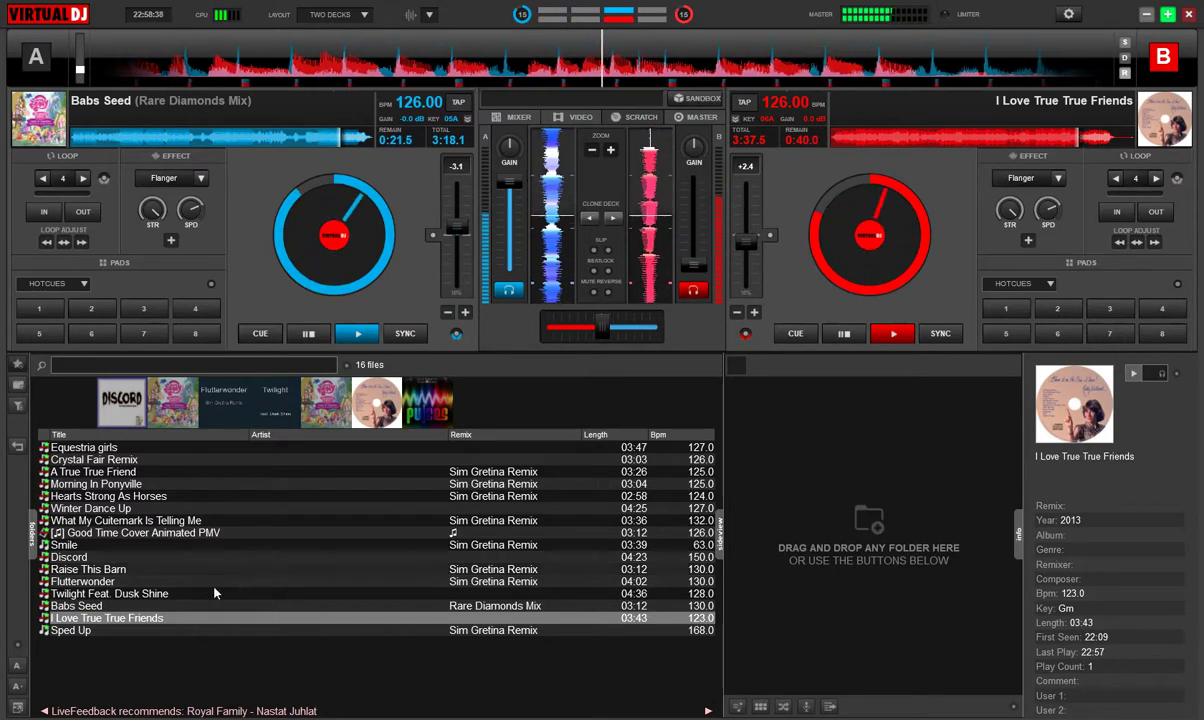
{"action": "left_click_drag", "start_coordinate": [100, 630], "coordinate": [950, 241]}
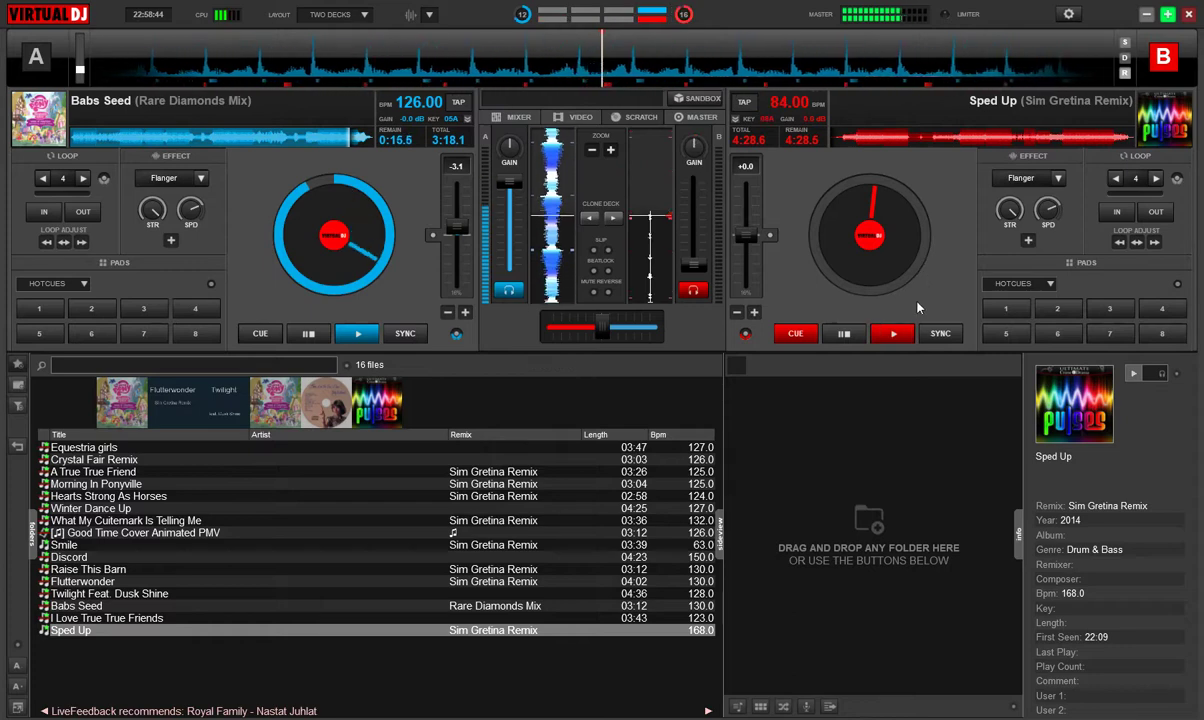
{"action": "left_click", "coordinate": [891, 337]}
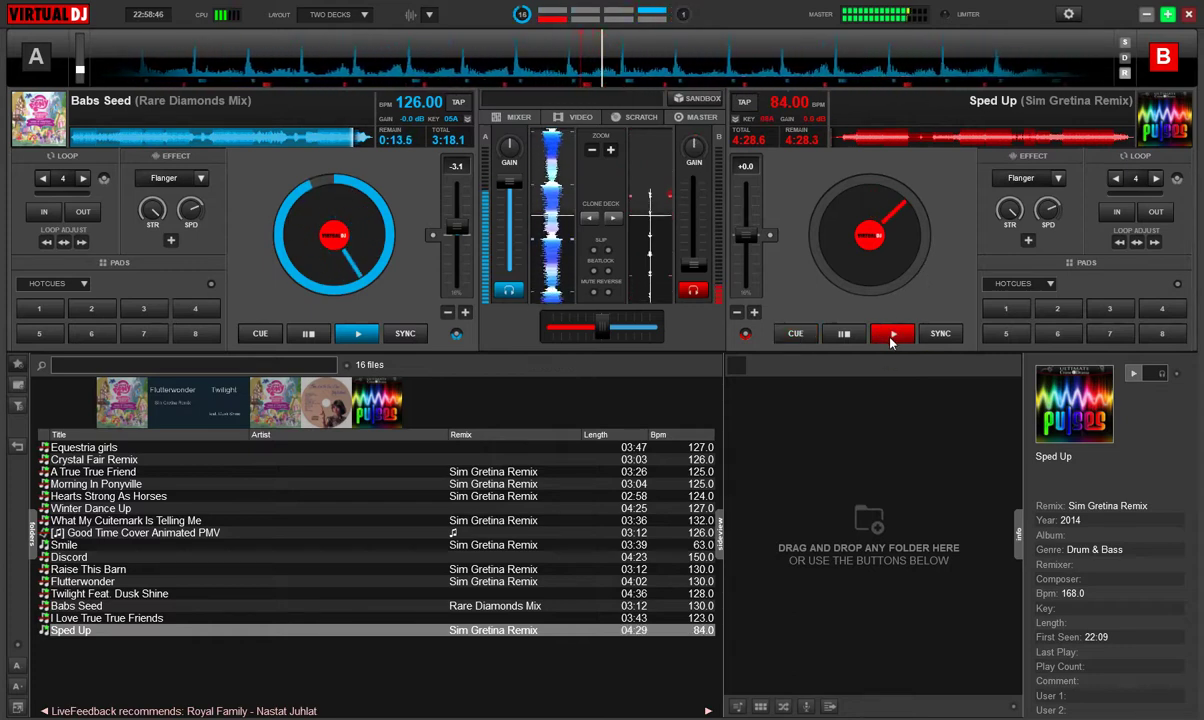
{"action": "left_click", "coordinate": [940, 333]}
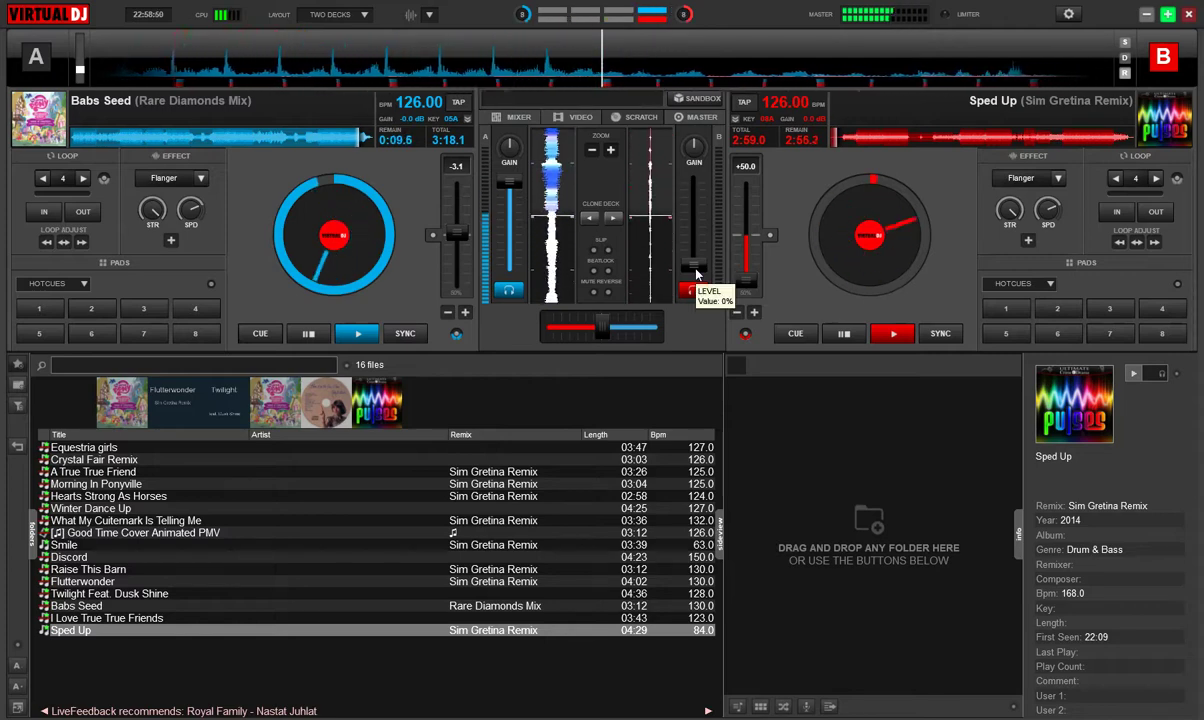
Step: Fade from Babs Seed to Sped Up by raising deck B to full level and lowering deck A to zero
{"action": "left_click_drag", "start_coordinate": [697, 270], "coordinate": [702, 193]}
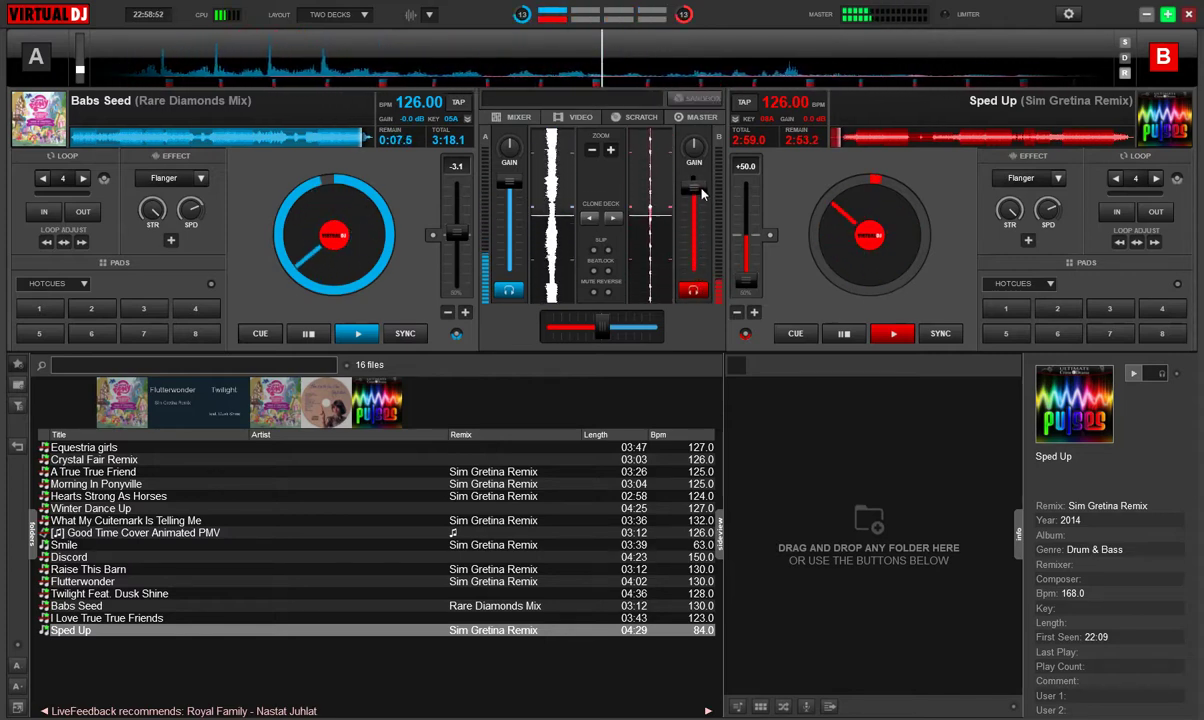
{"action": "left_click_drag", "start_coordinate": [509, 182], "coordinate": [509, 266]}
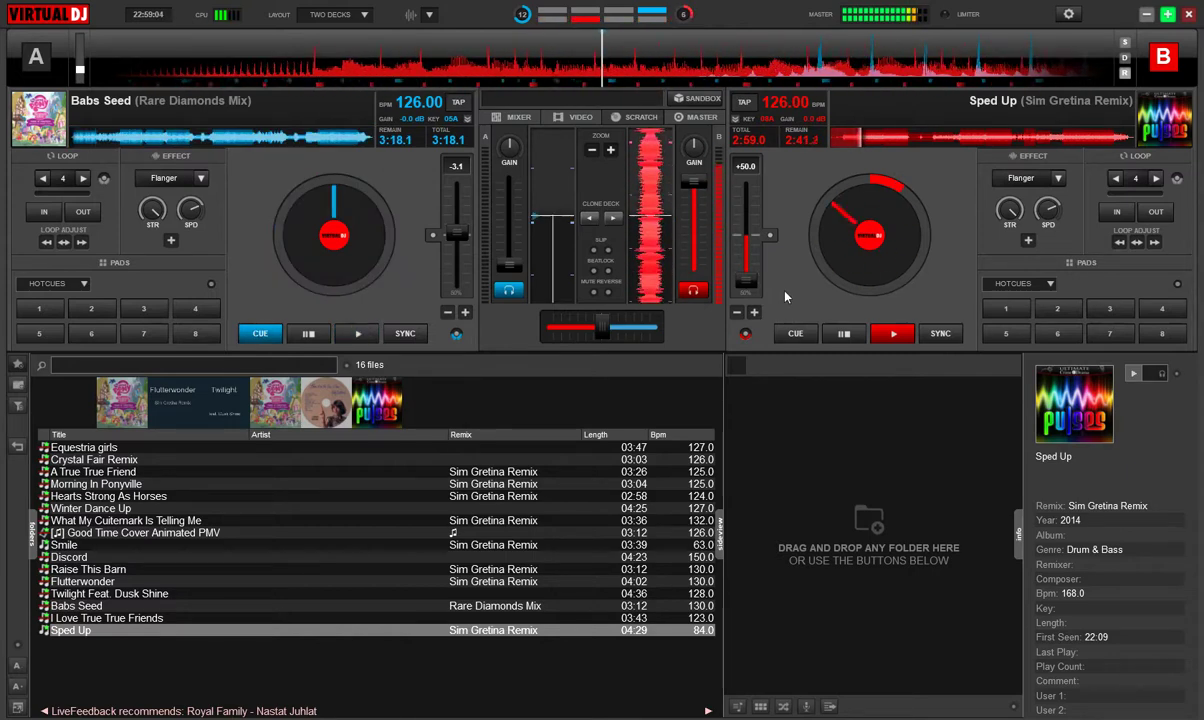
Step: Load Kill Paris's I Do Love You from the 바탕 화면 folder onto deck A and hide the folder list again
{"action": "left_click", "coordinate": [33, 532]}
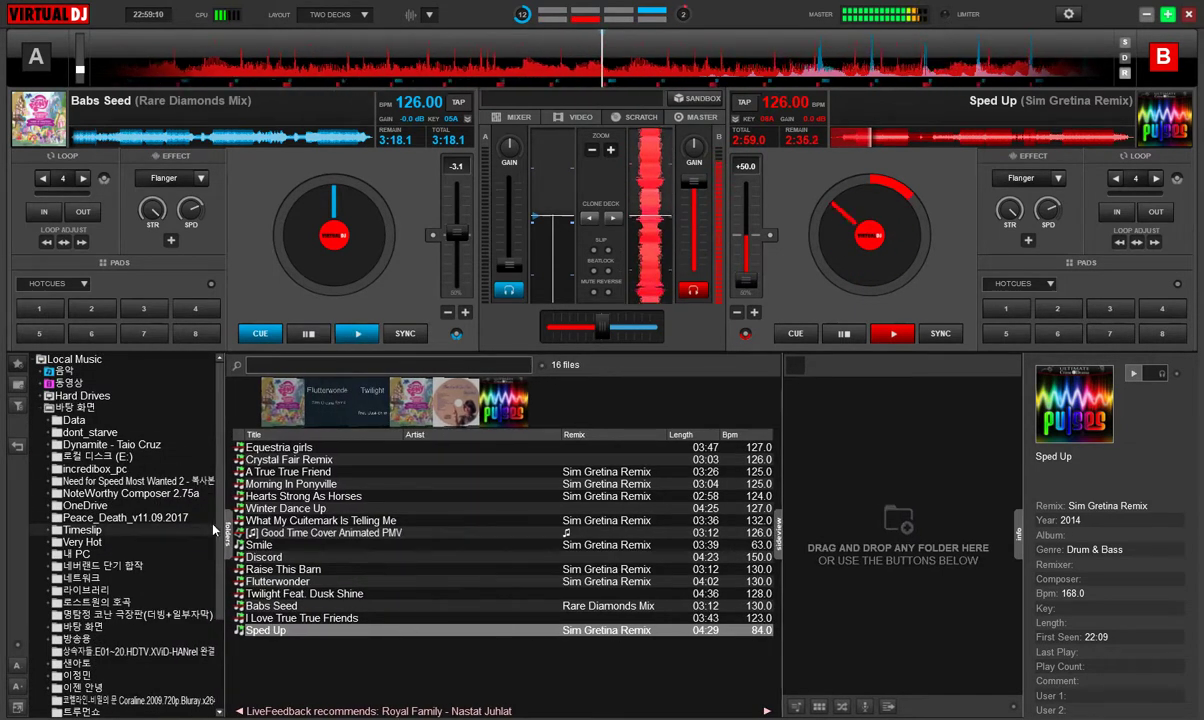
{"action": "mouse_move", "coordinate": [219, 554]}
{"action": "left_mouse_down"}
{"action": "mouse_move", "coordinate": [212, 624]}
{"action": "mouse_move", "coordinate": [207, 540]}
{"action": "left_mouse_up"}
{"action": "left_click", "coordinate": [75, 410]}
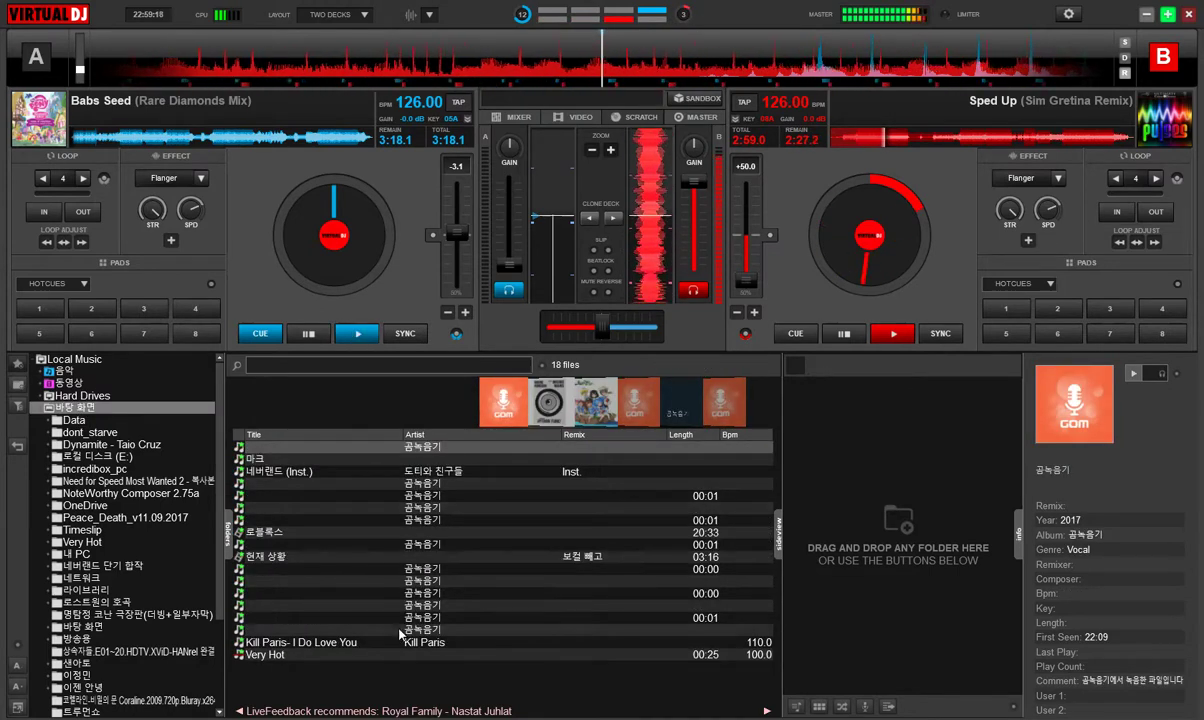
{"action": "left_click", "coordinate": [333, 643]}
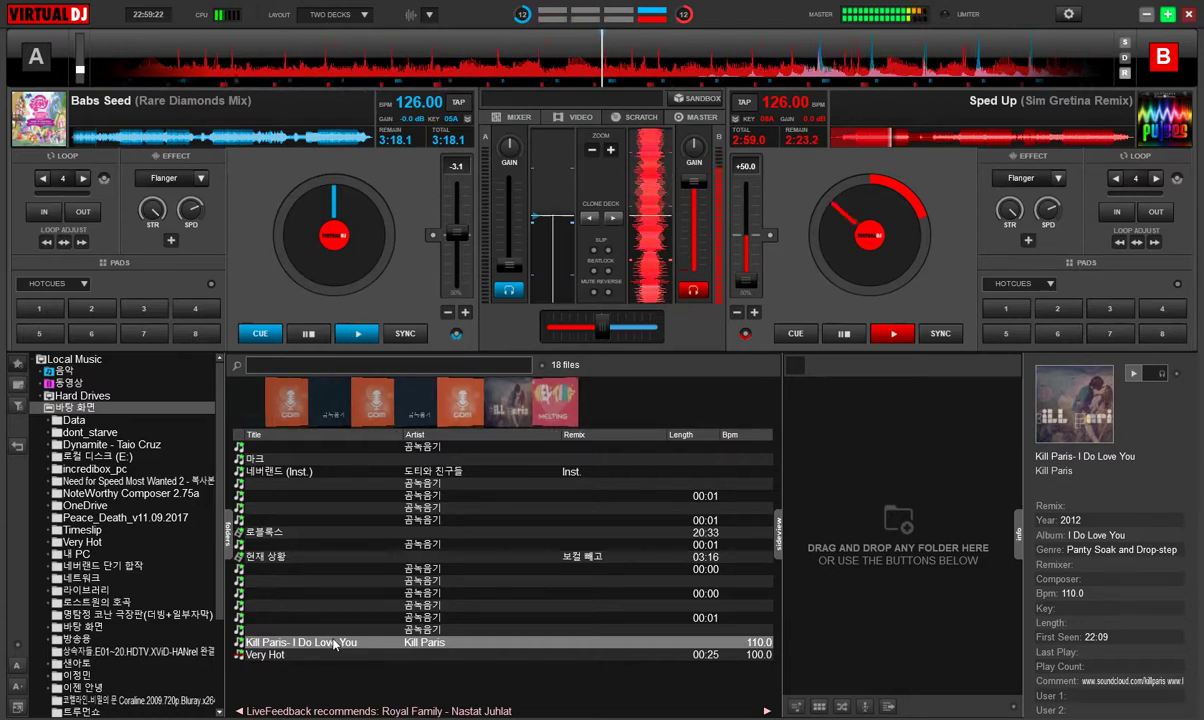
{"action": "left_click_drag", "start_coordinate": [333, 643], "coordinate": [316, 241]}
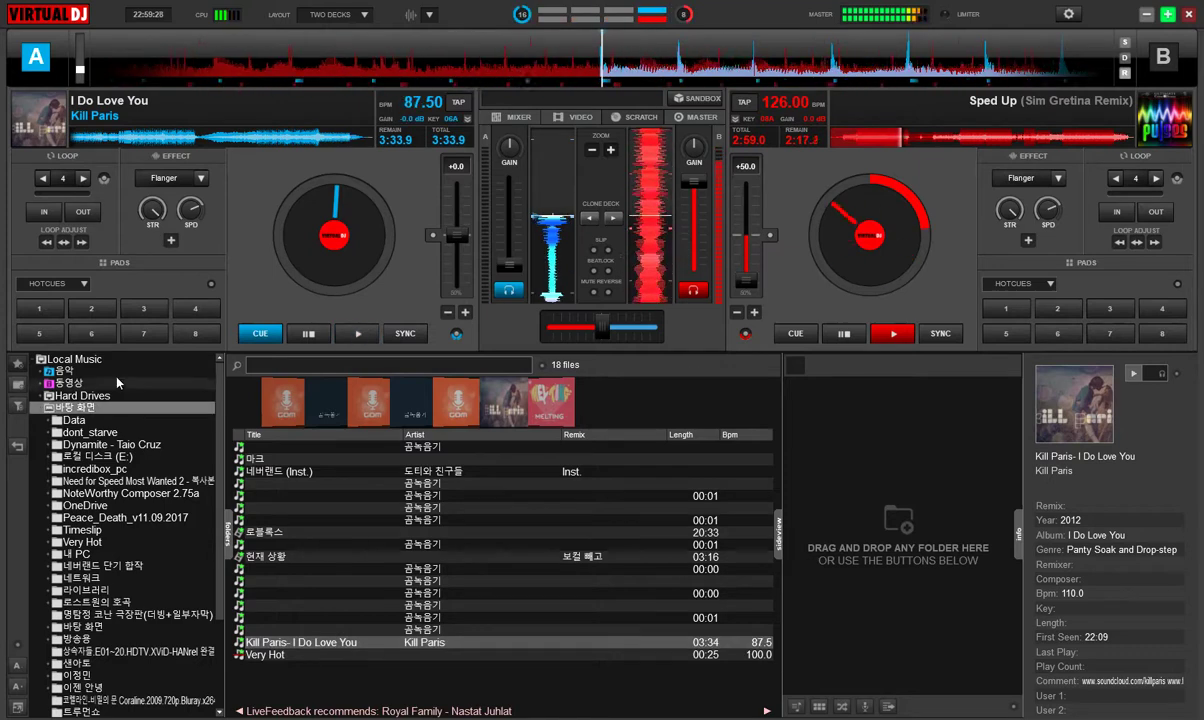
{"action": "left_click", "coordinate": [229, 538]}
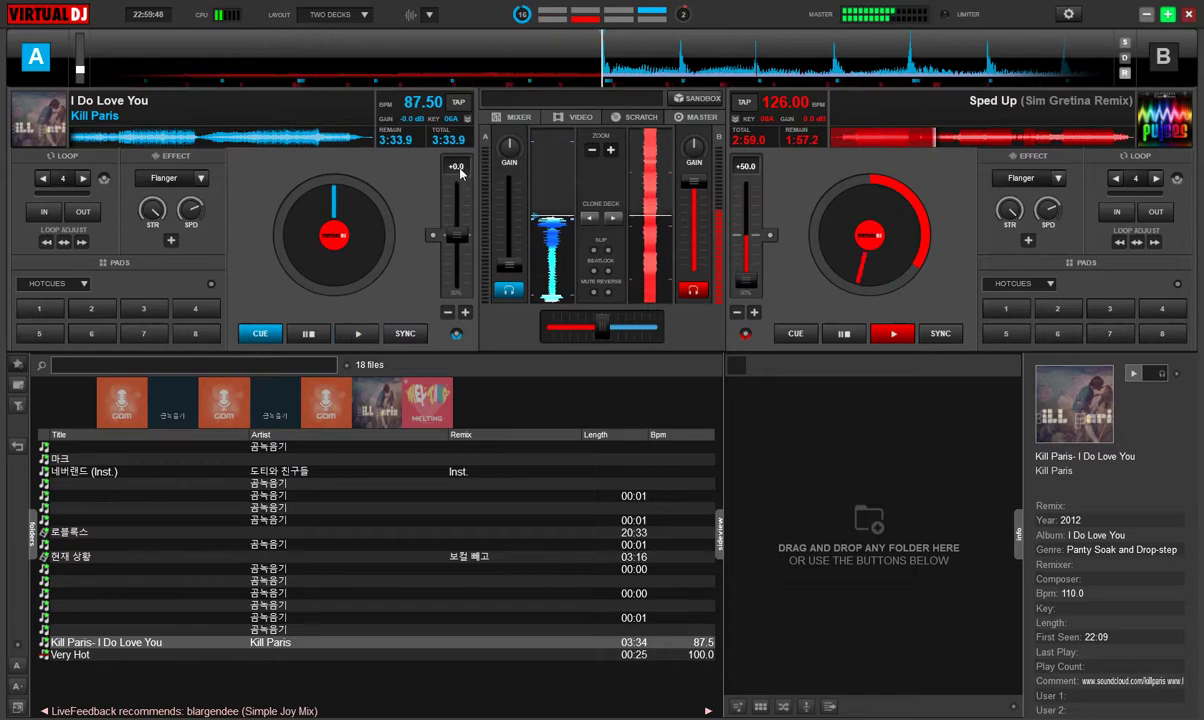
Step: Correct the BPM of I Do Love You to 126 in the BPM Editor and set deck A's pitch to +0.0
{"action": "left_click_drag", "start_coordinate": [457, 240], "coordinate": [470, 280]}
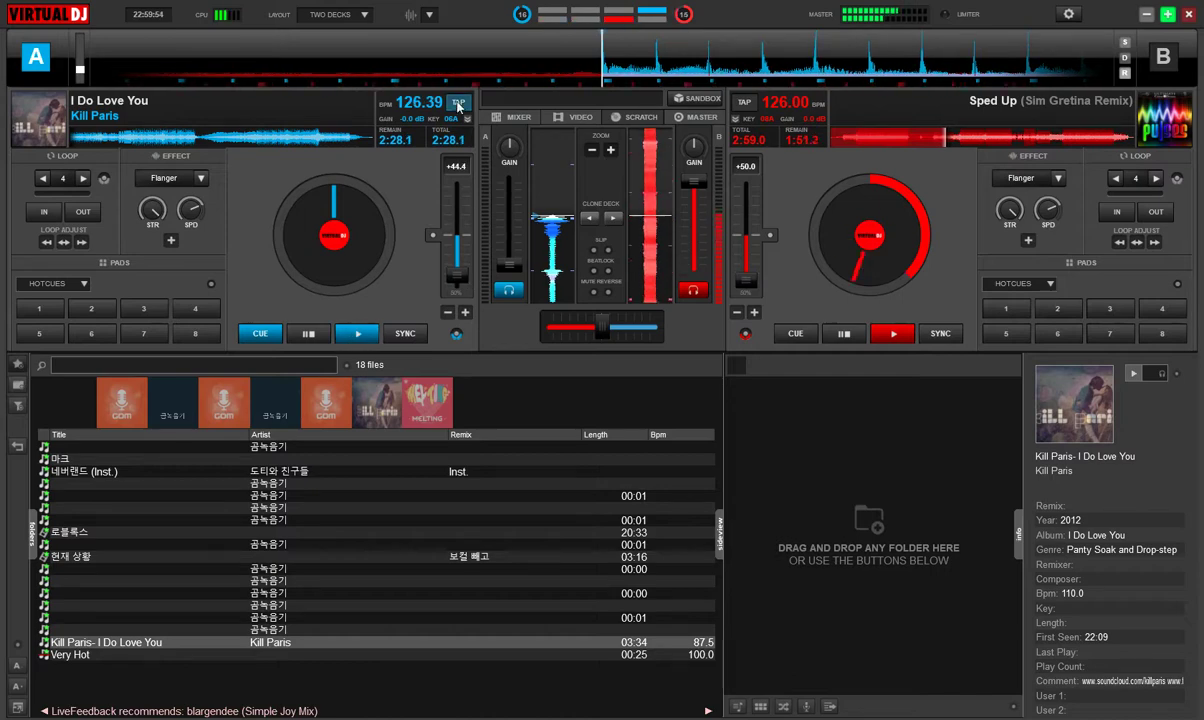
{"action": "left_click", "coordinate": [426, 106]}
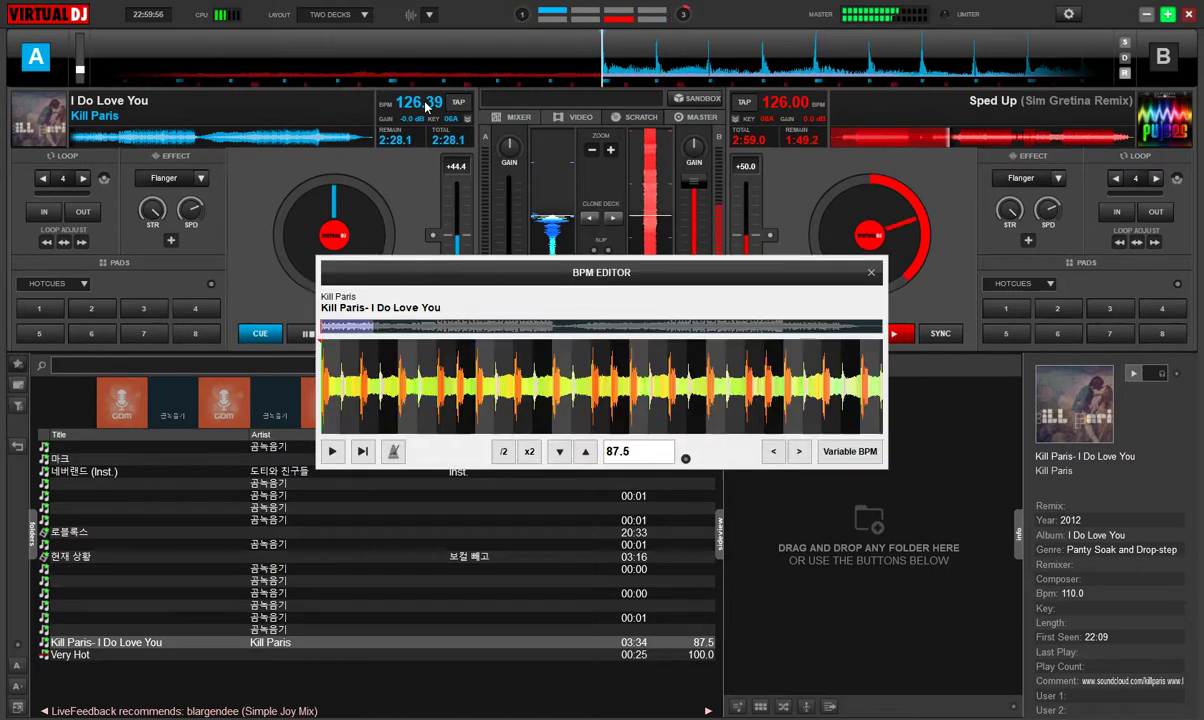
{"action": "type", "text": "1"}
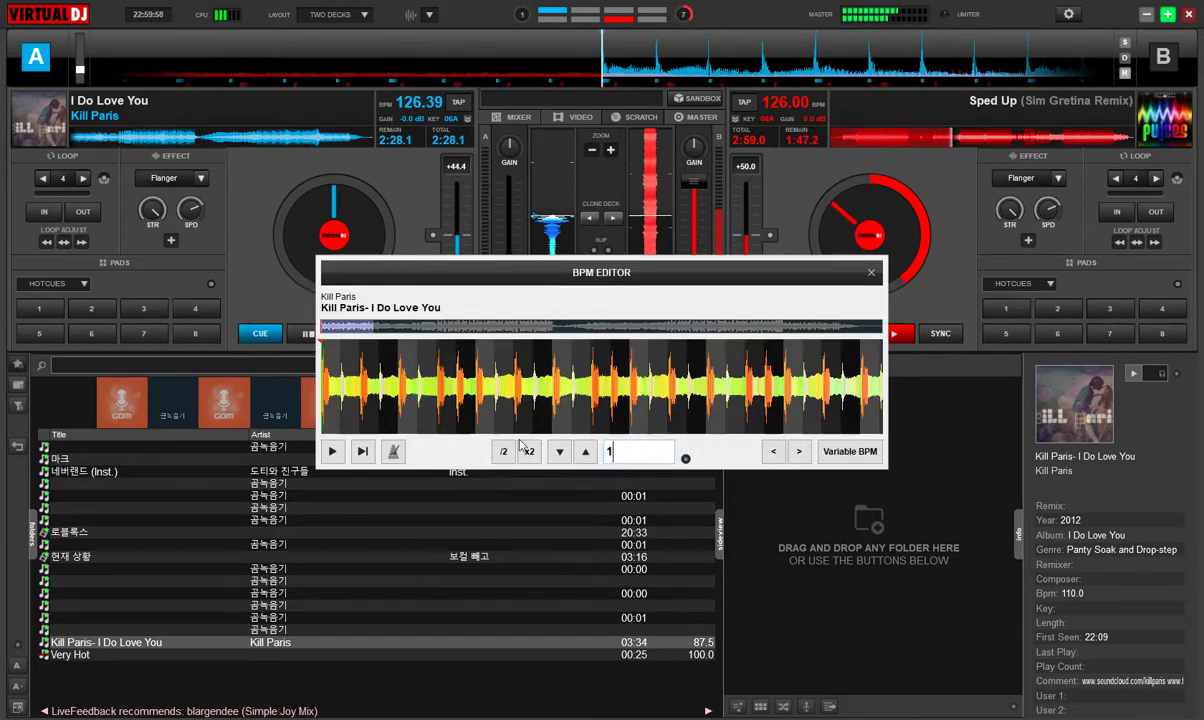
{"action": "type", "text": "26"}
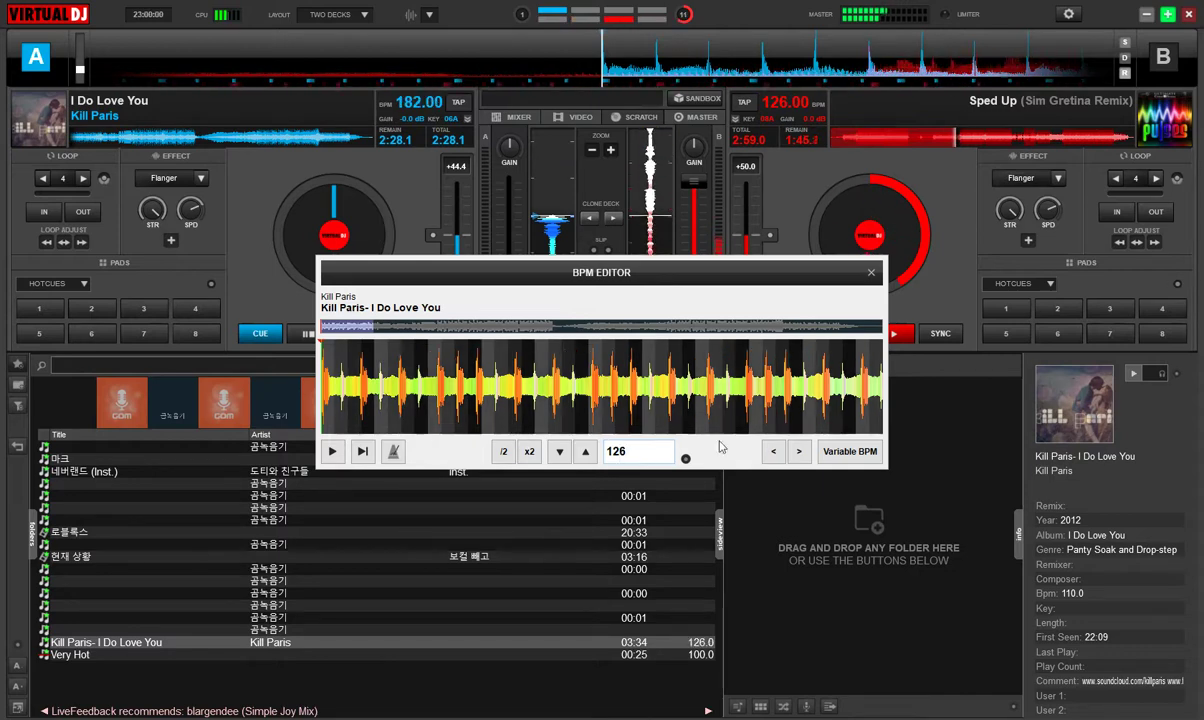
{"action": "left_click", "coordinate": [869, 274]}
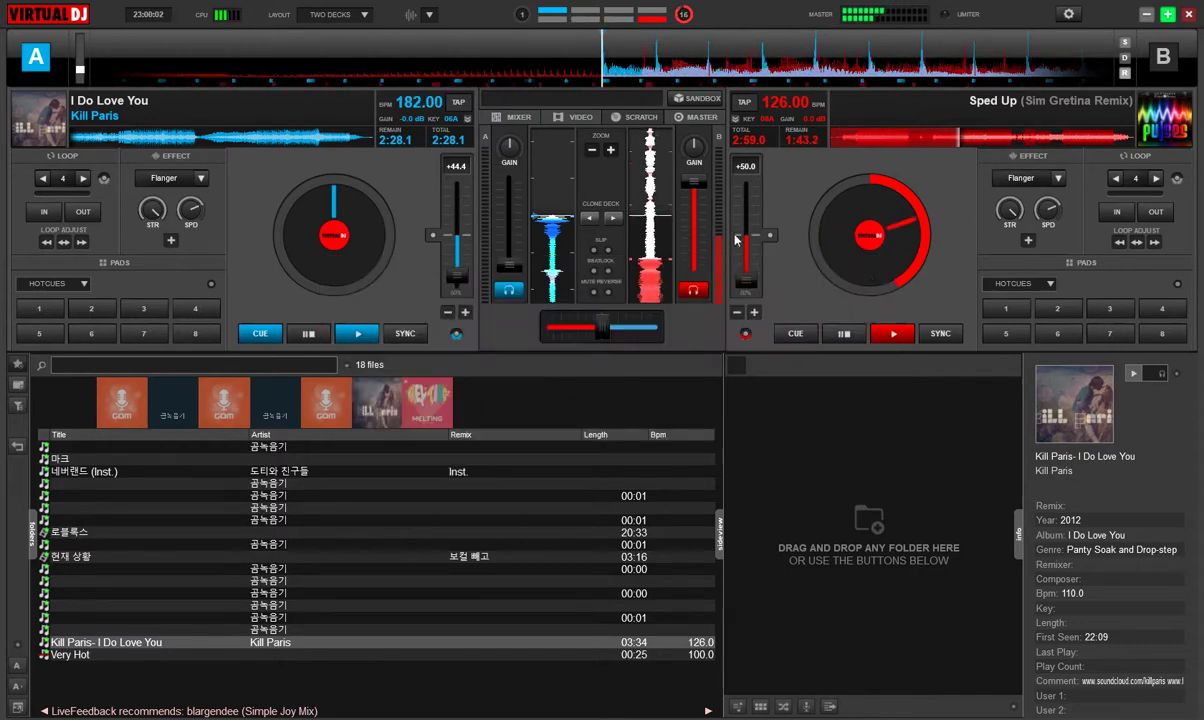
{"action": "left_click_drag", "start_coordinate": [460, 280], "coordinate": [470, 237]}
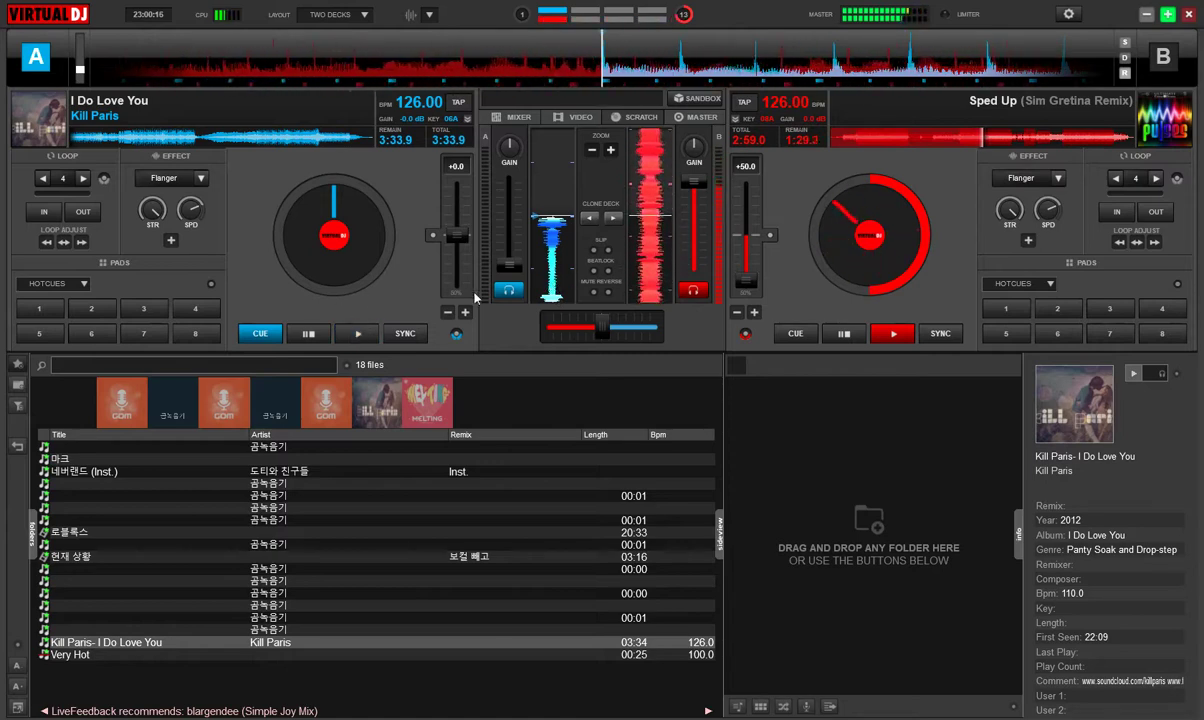
Step: Start I Do Love You on deck A in sync with Sped Up, retriggering its playback, and raise its level to about a third
{"action": "left_click", "coordinate": [360, 335]}
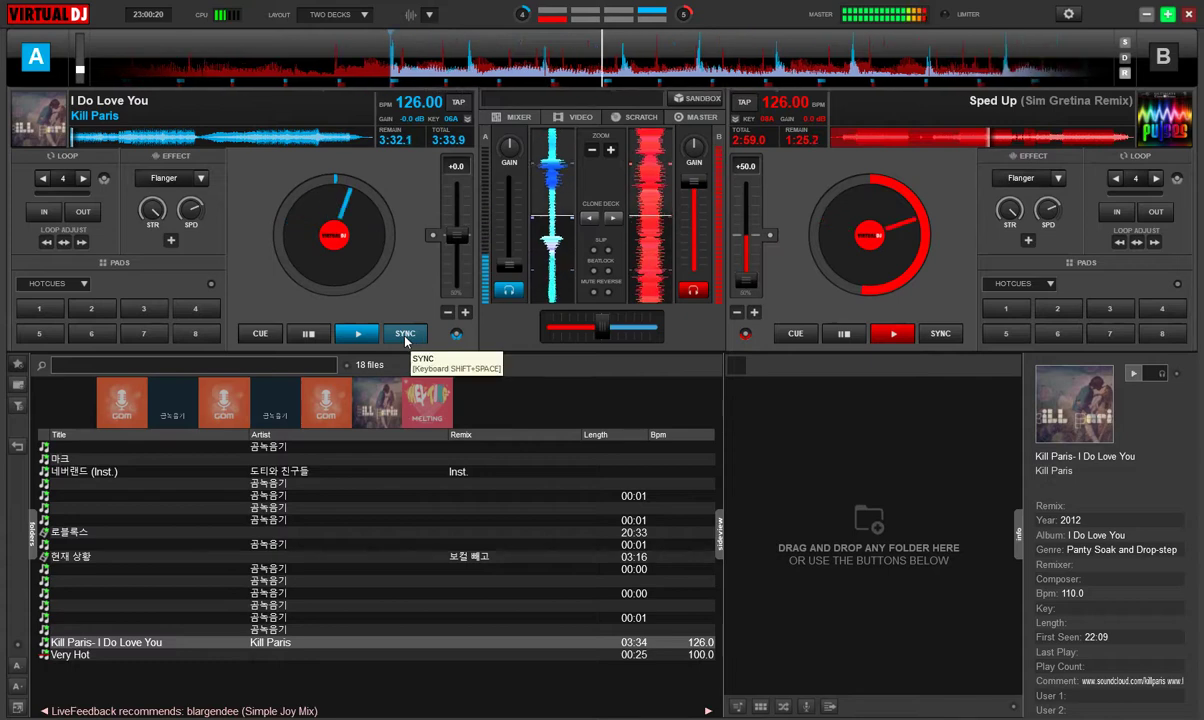
{"action": "left_click", "coordinate": [367, 337]}
{"action": "left_click", "coordinate": [369, 342]}
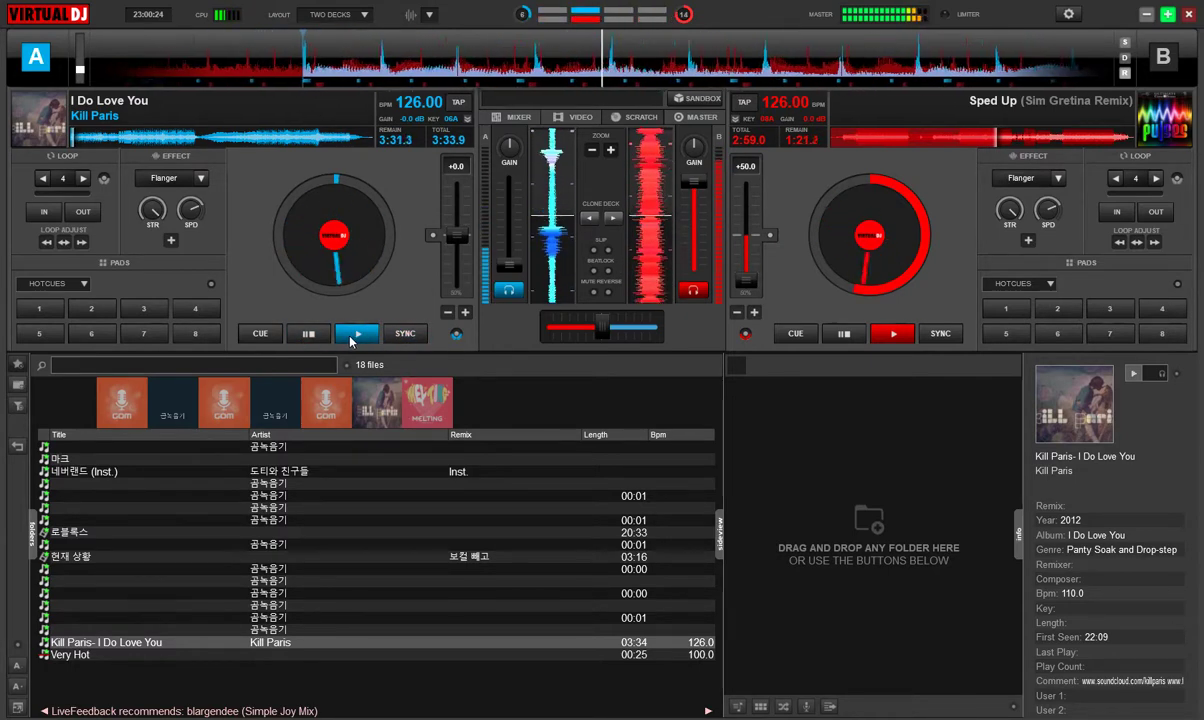
{"action": "left_click", "coordinate": [418, 339]}
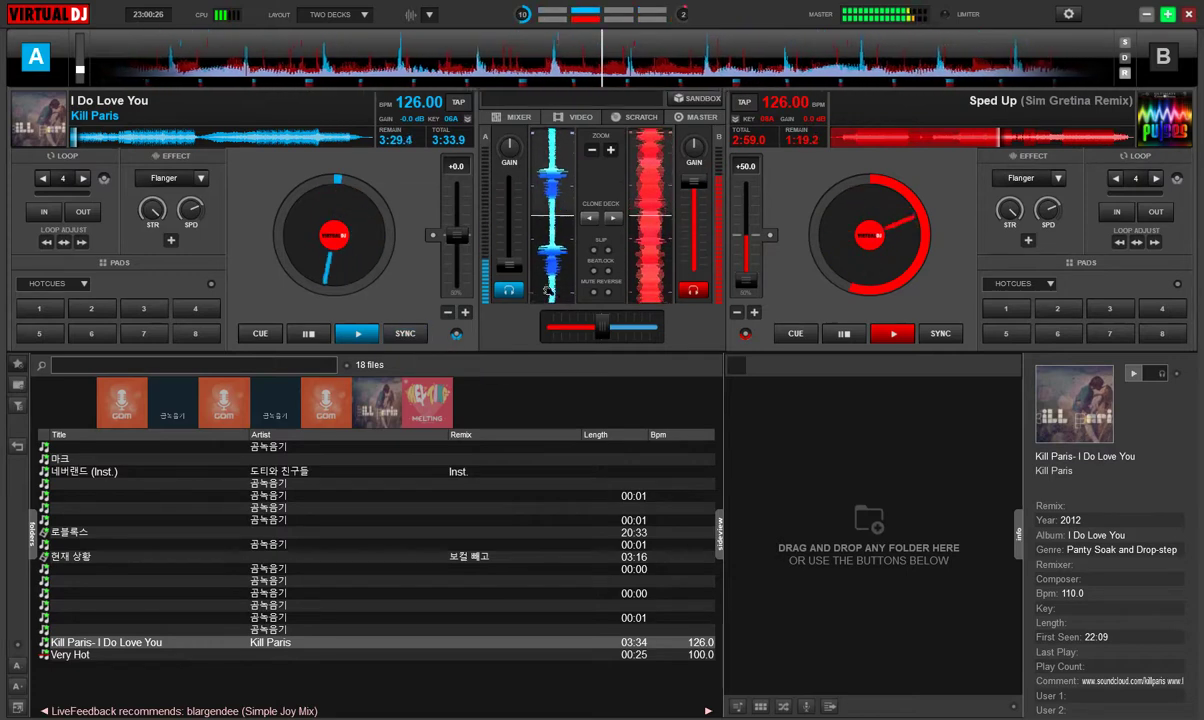
{"action": "mouse_move", "coordinate": [510, 268]}
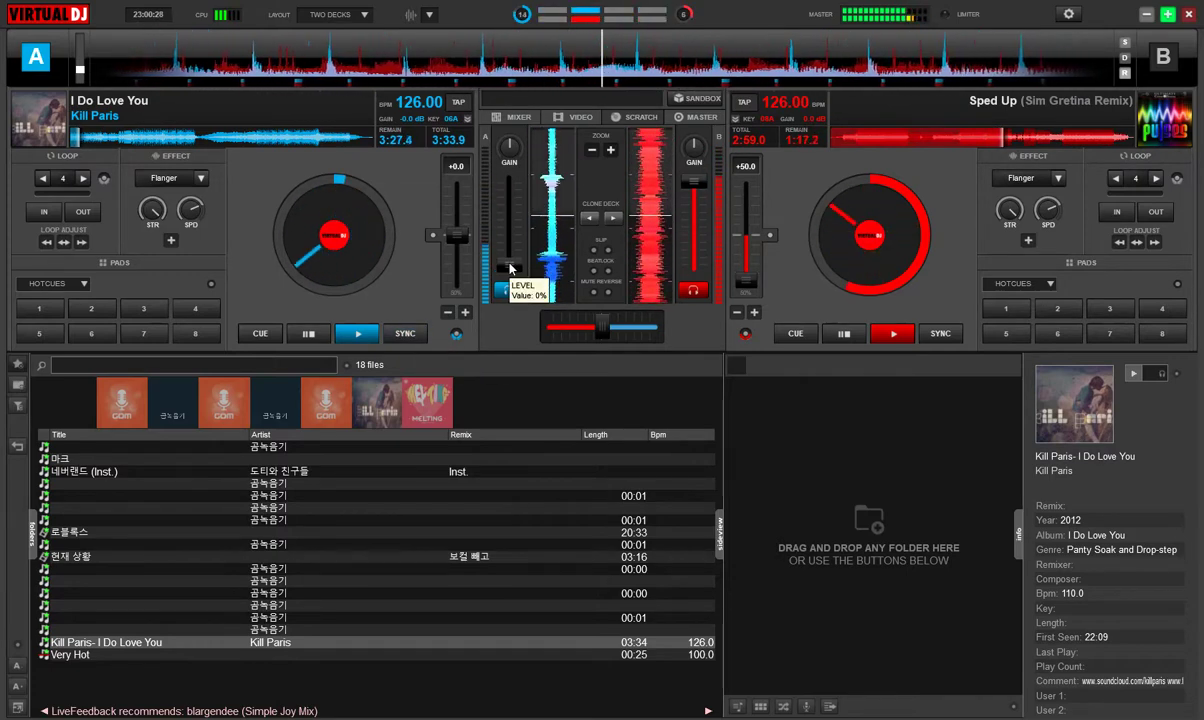
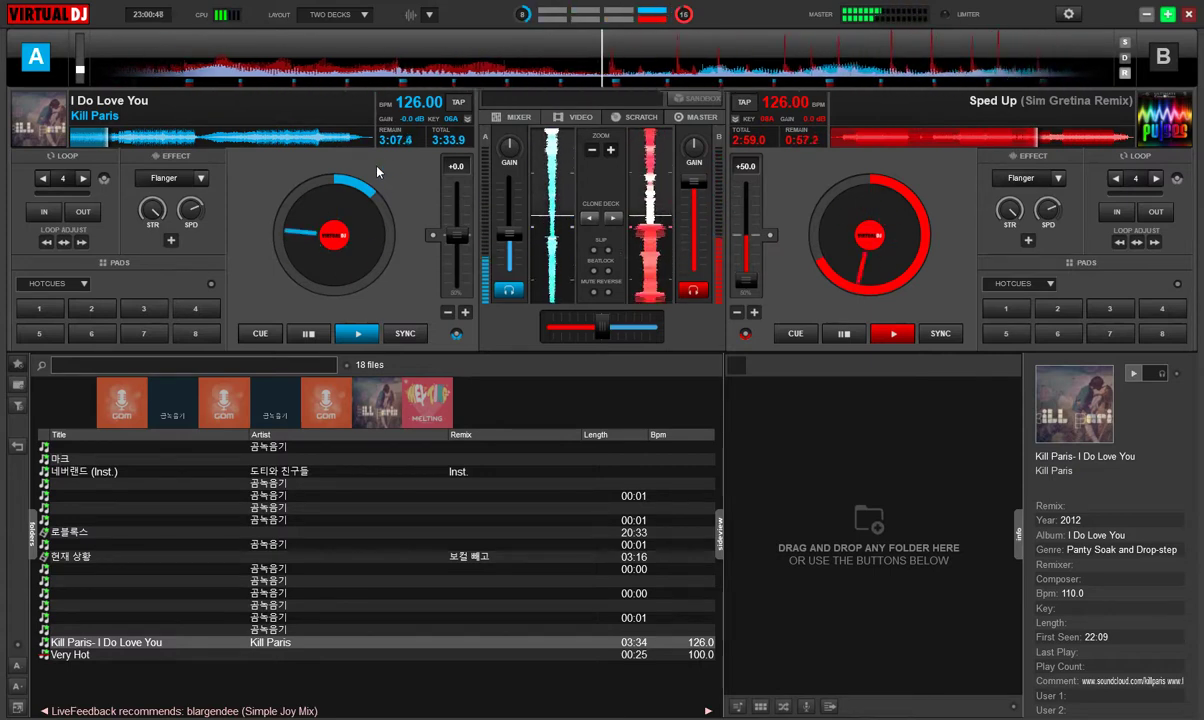
Step: Loop I Do Love You on deck A over 4 beats, switch to a 2-beat loop, and finish with a new 4-beat loop
{"action": "key", "text": "l"}
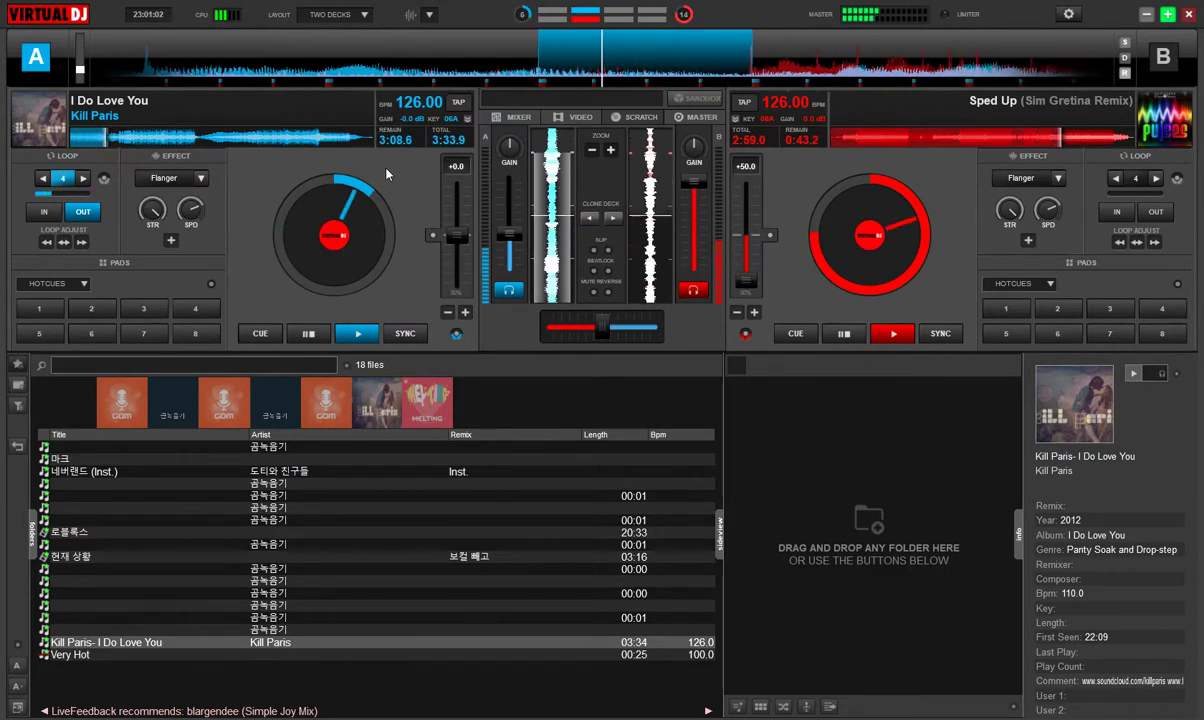
{"action": "key", "text": "l"}
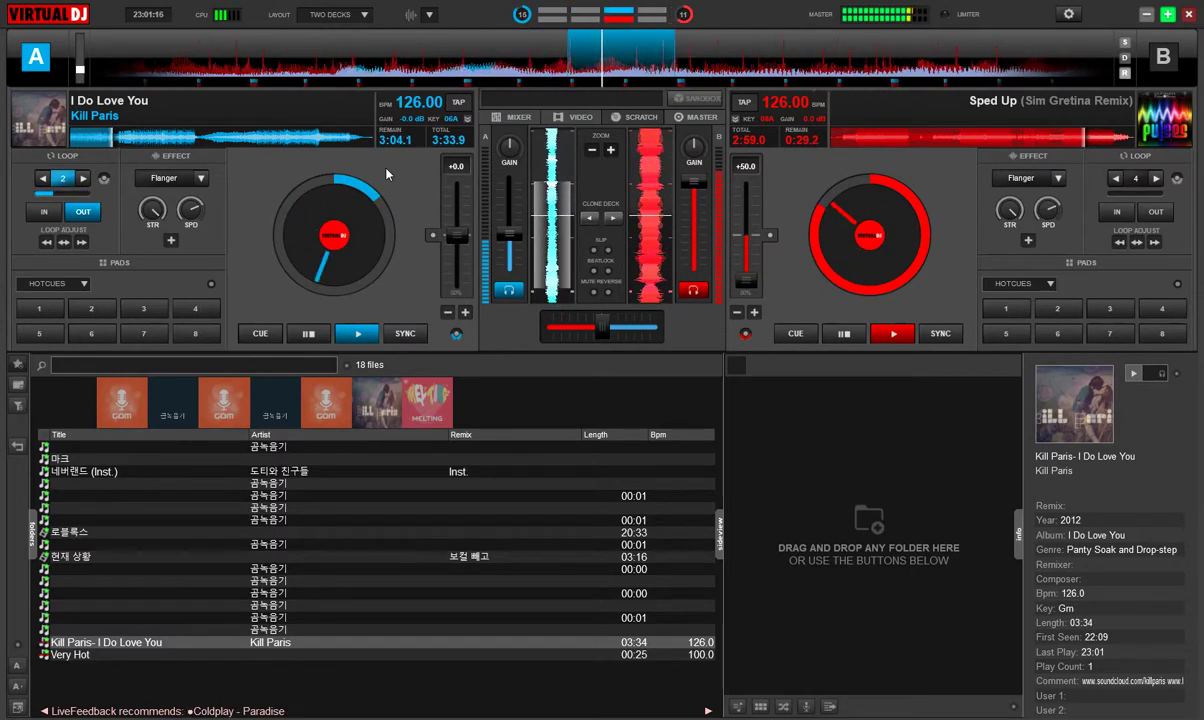
{"action": "key", "text": "l"}
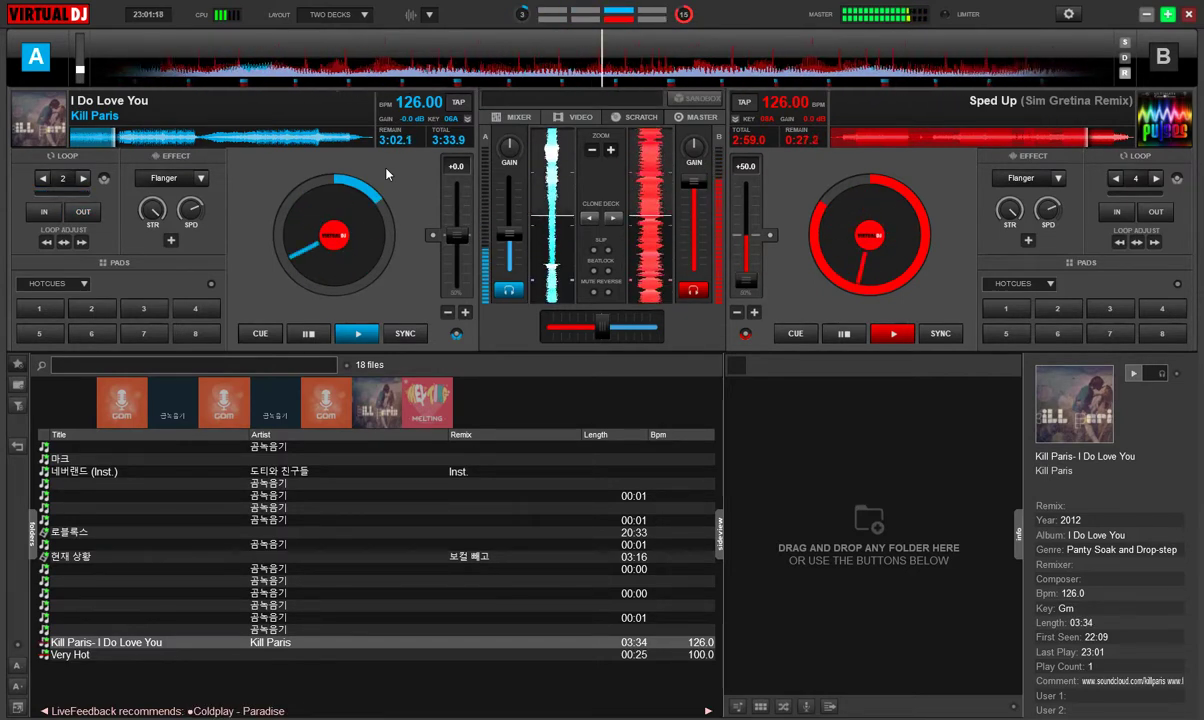
{"action": "key", "text": "4"}
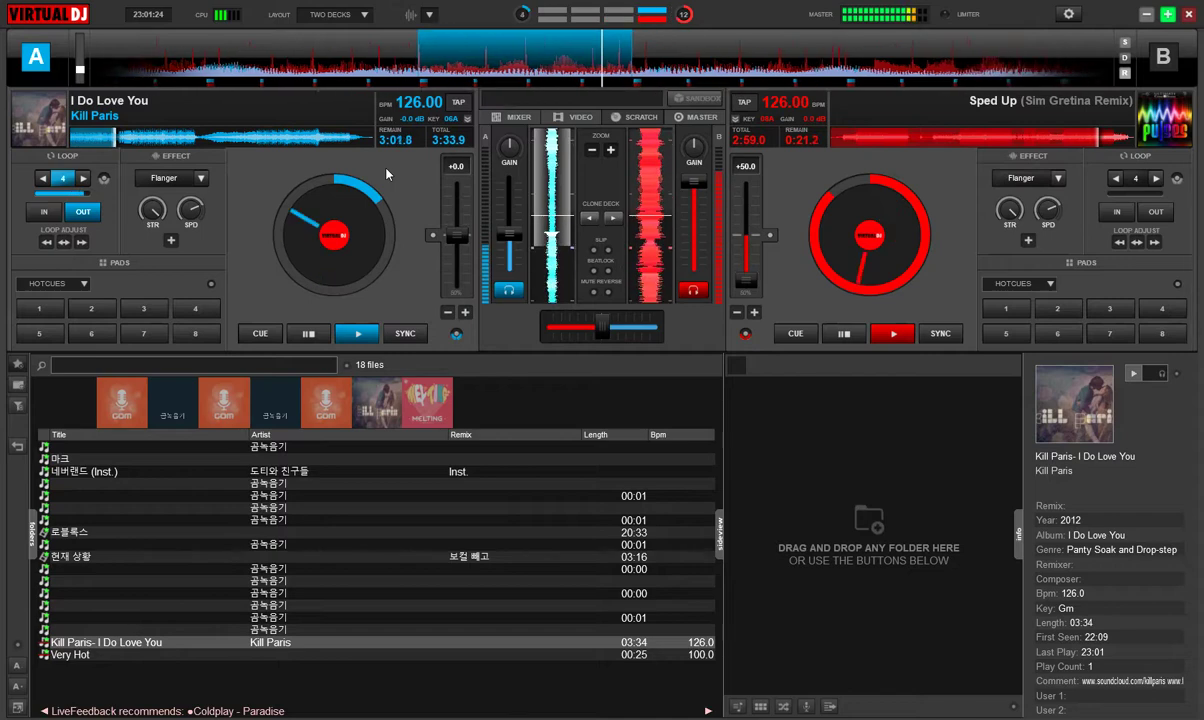
Step: Make deck B active and loop Sped Up over 4 beats, shortening the loop to 1 beat before releasing it
{"action": "left_click", "coordinate": [1166, 62]}
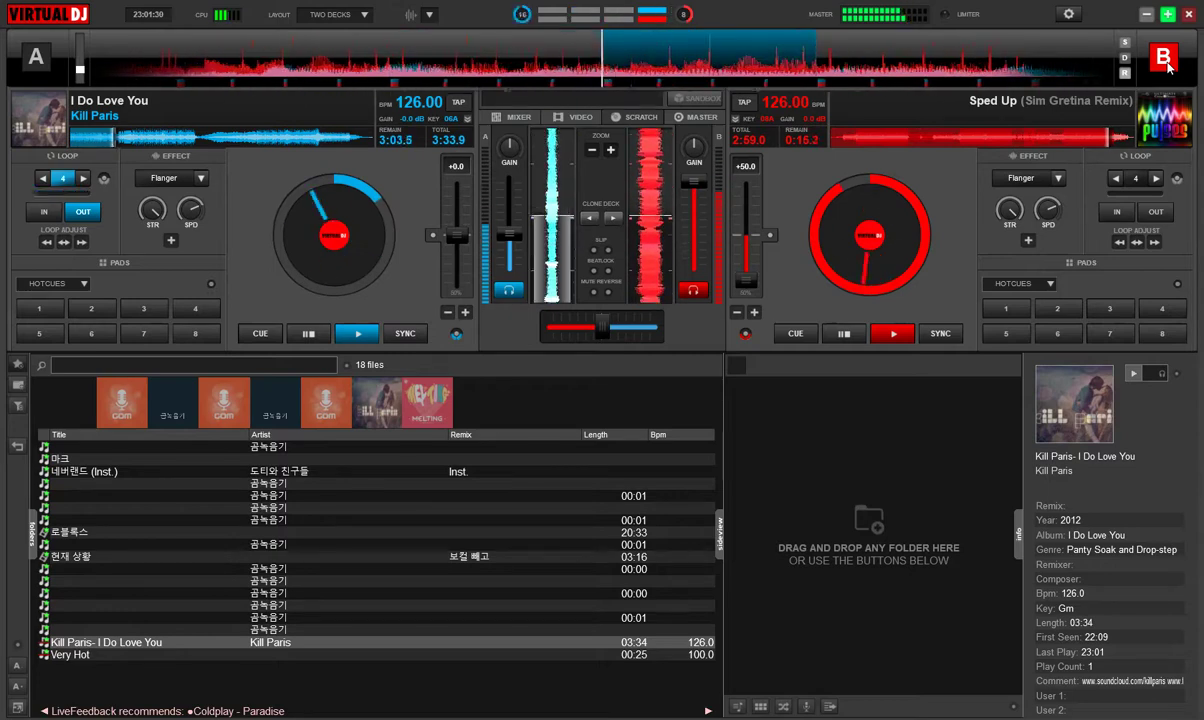
{"action": "key", "text": "l"}
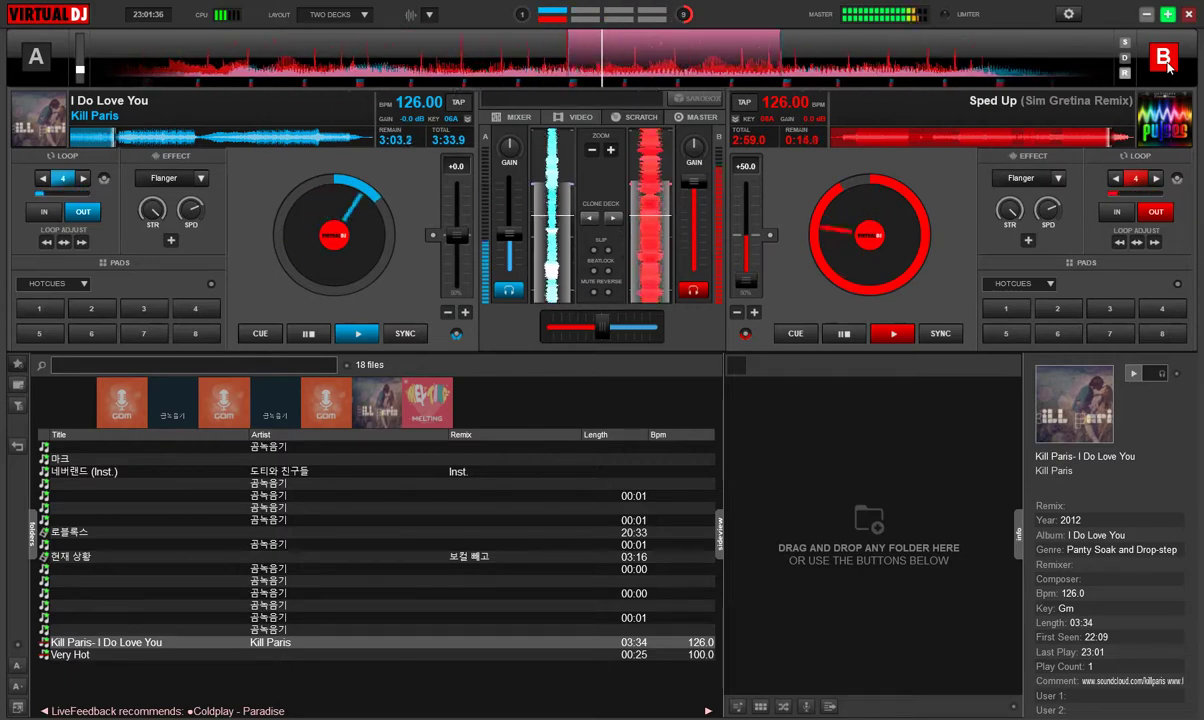
{"action": "key", "text": "k"}
{"action": "key", "text": "k"}
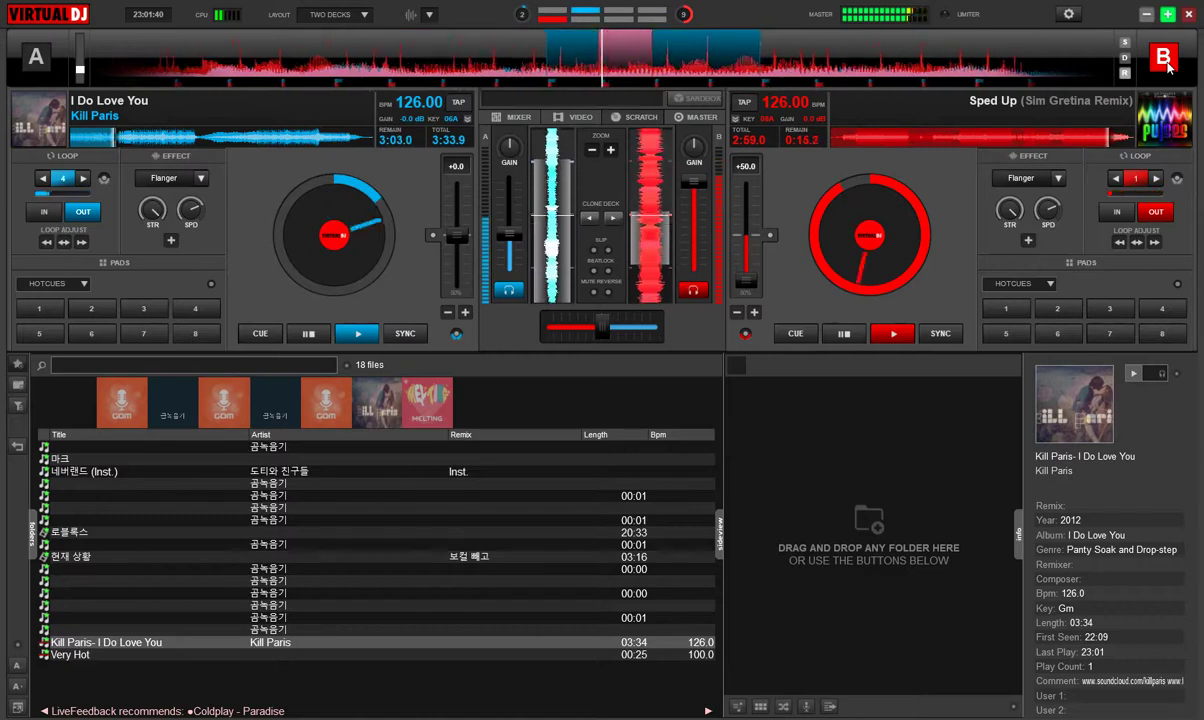
{"action": "key", "text": "l"}
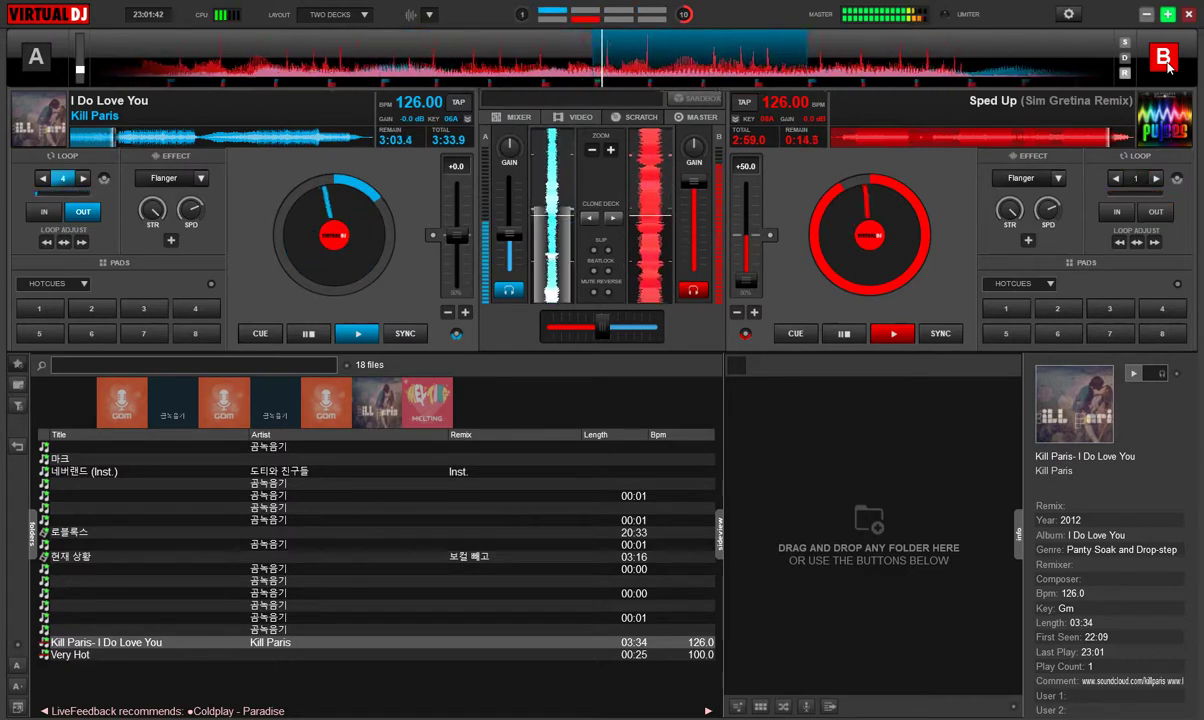
Step: Make deck A active, release the loop on I Do Love You, and fade deck A to full level and deck B to zero
{"action": "left_click", "coordinate": [35, 60]}
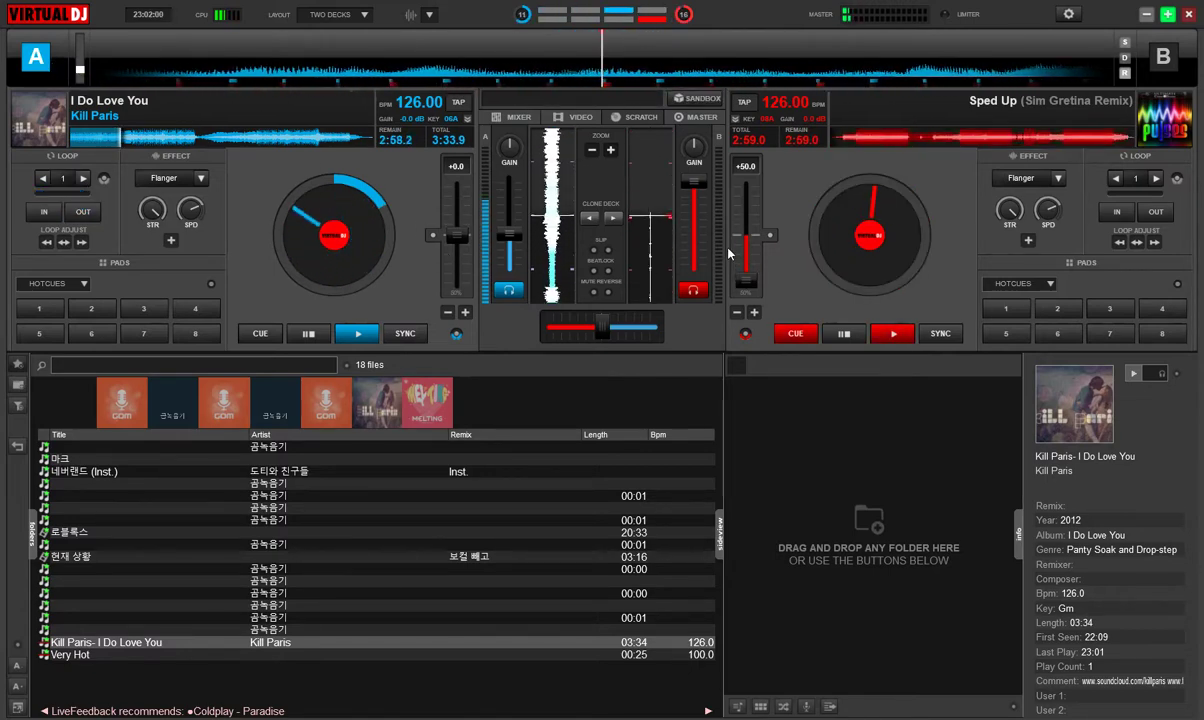
{"action": "left_click_drag", "start_coordinate": [510, 238], "coordinate": [525, 182]}
{"action": "left_click_drag", "start_coordinate": [695, 183], "coordinate": [693, 275]}
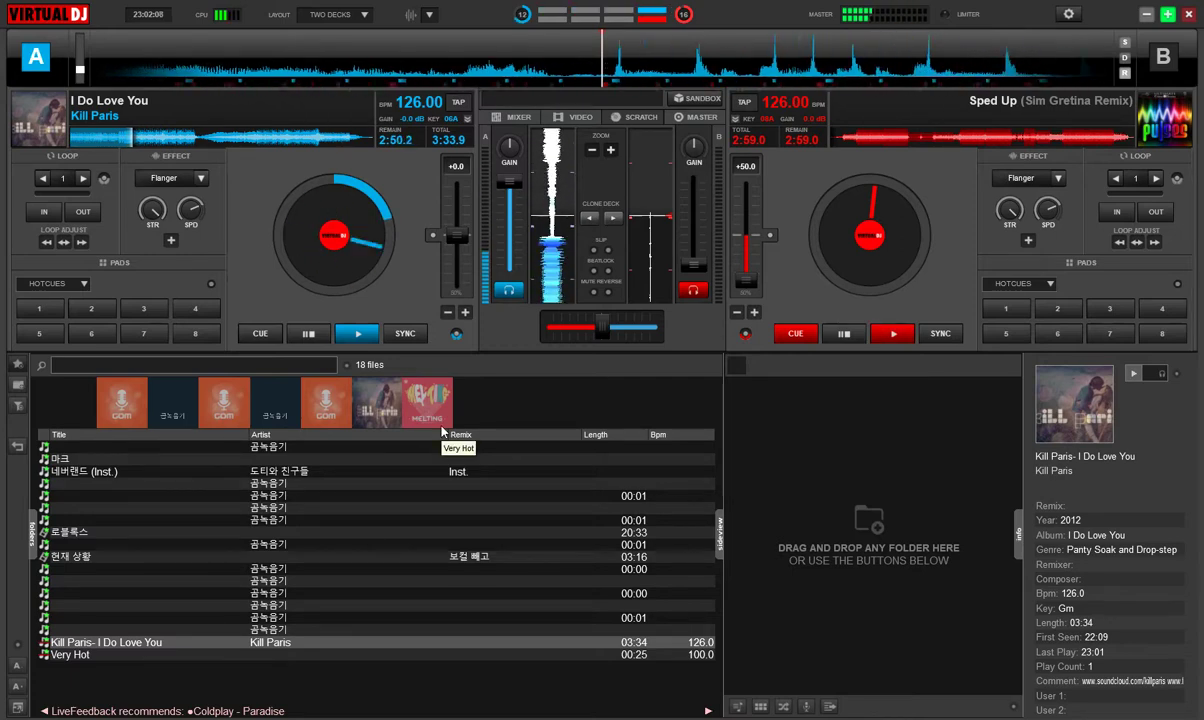
Step: Show the folder tree, collapse the 바탕 화면 folder, and check the F: drive under Hard Drives for music
{"action": "left_click", "coordinate": [31, 545]}
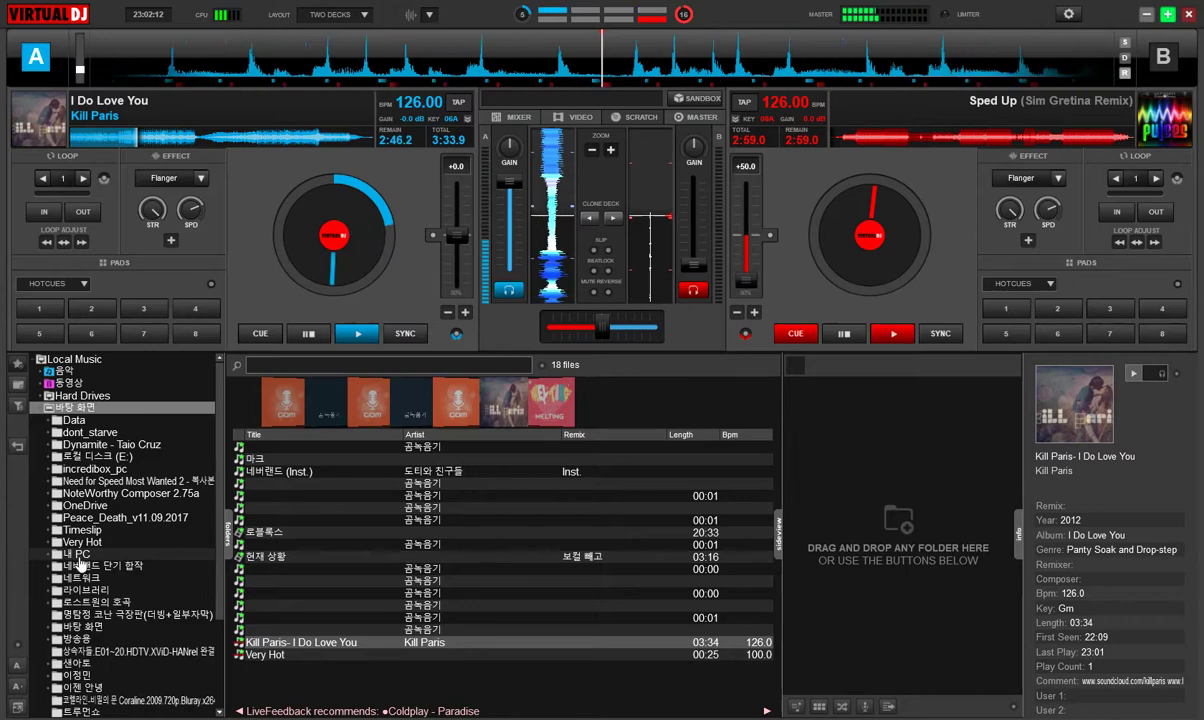
{"action": "left_click", "coordinate": [78, 556]}
{"action": "left_click", "coordinate": [42, 409]}
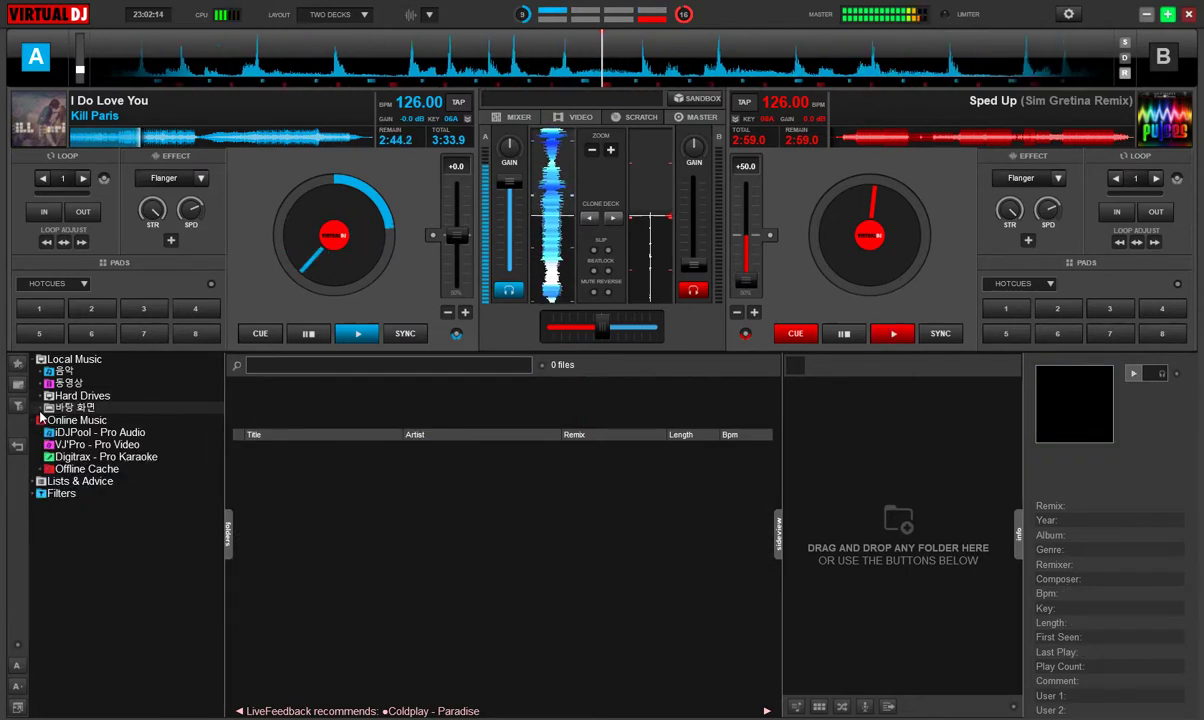
{"action": "left_click", "coordinate": [42, 397]}
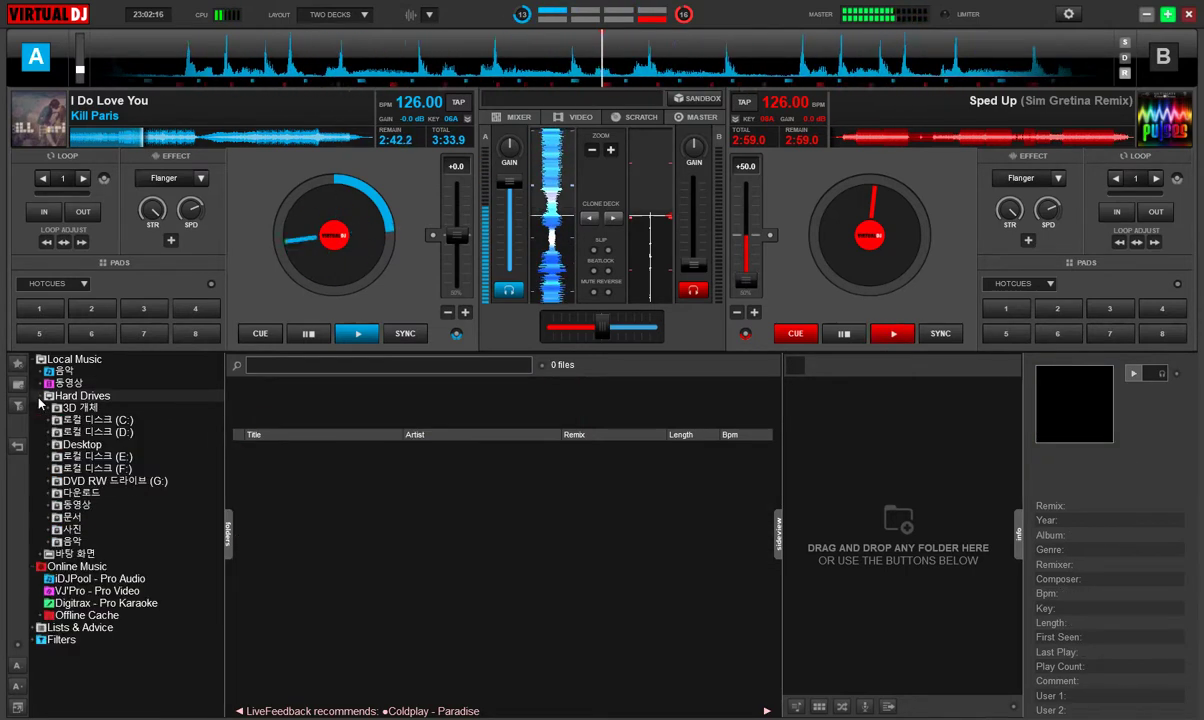
{"action": "left_click", "coordinate": [98, 468]}
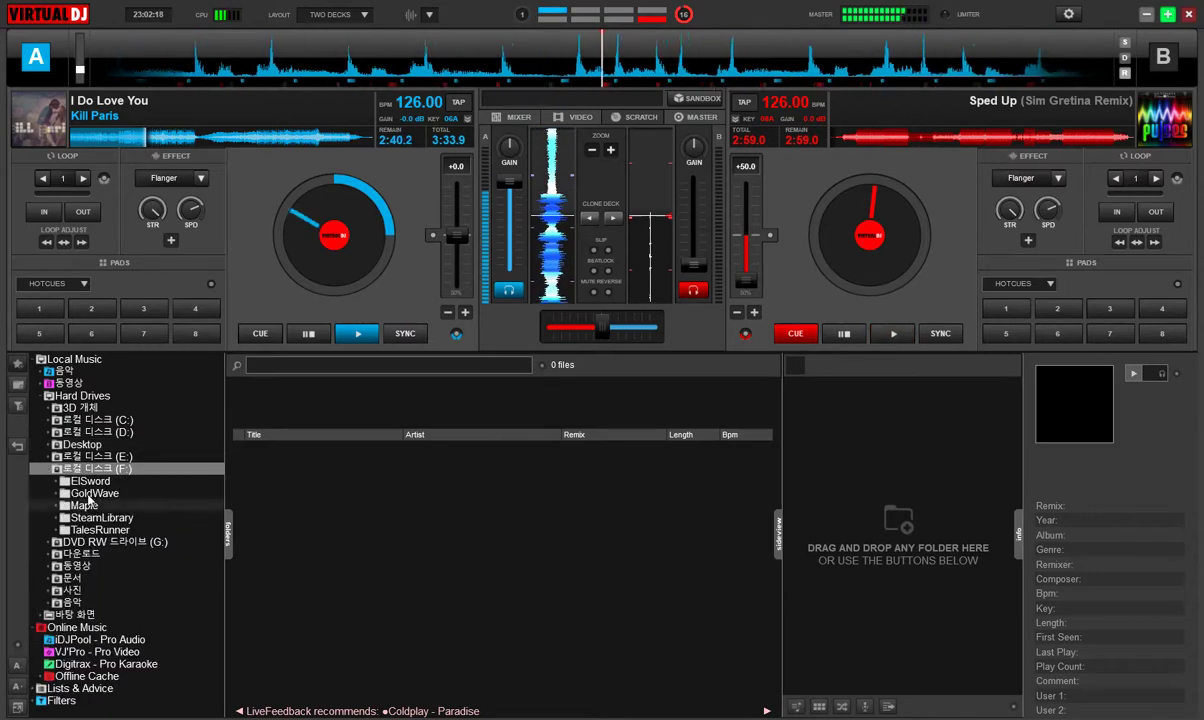
Step: Look through the folders on the D: and E: drives for tracks, including Beyond Her Garden and VC_RED.cab
{"action": "left_click", "coordinate": [44, 458]}
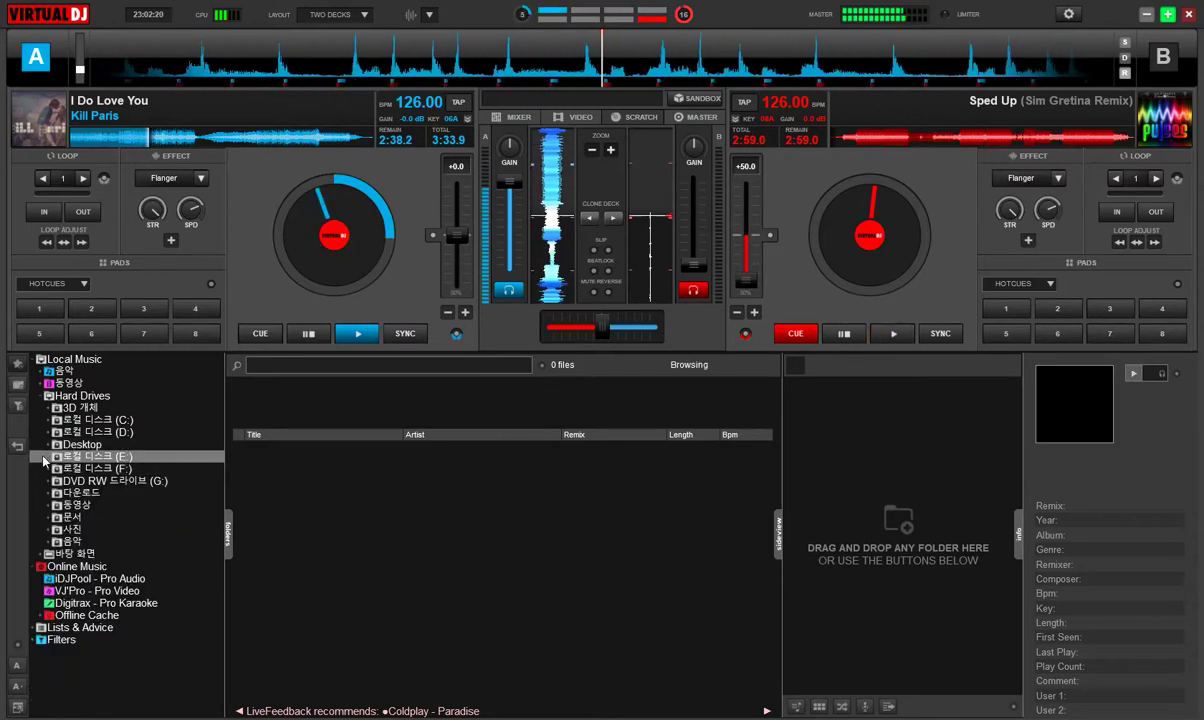
{"action": "left_click", "coordinate": [47, 433]}
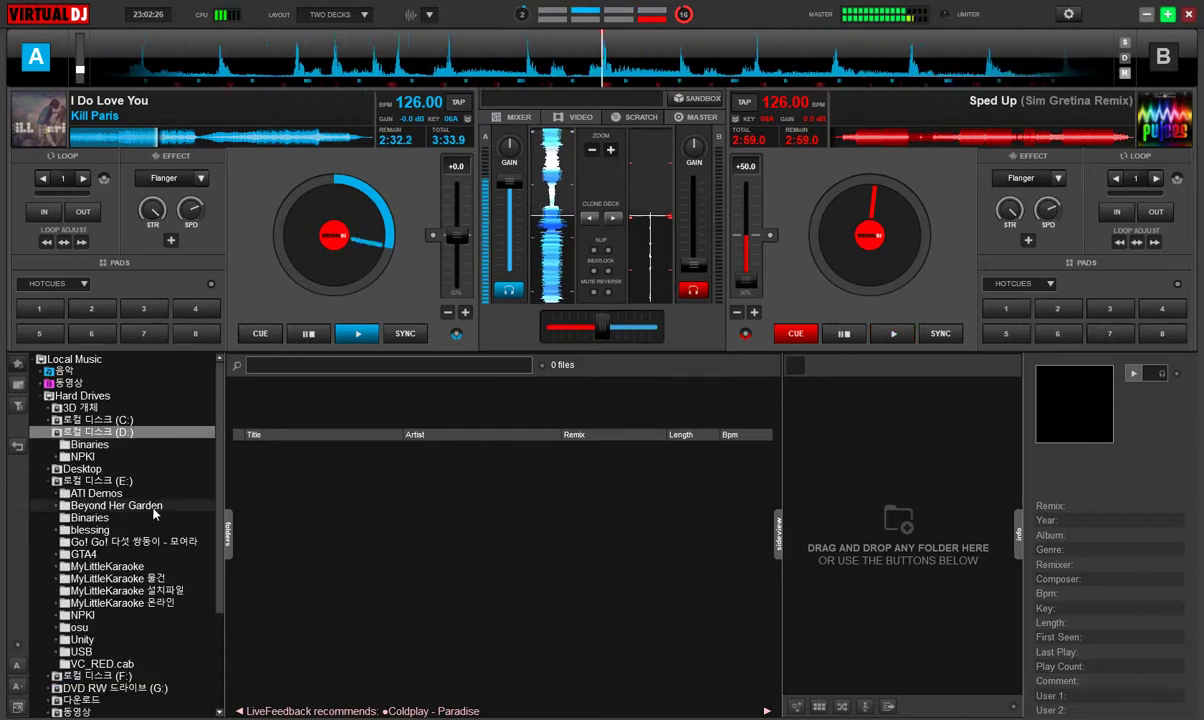
{"action": "left_click", "coordinate": [139, 665]}
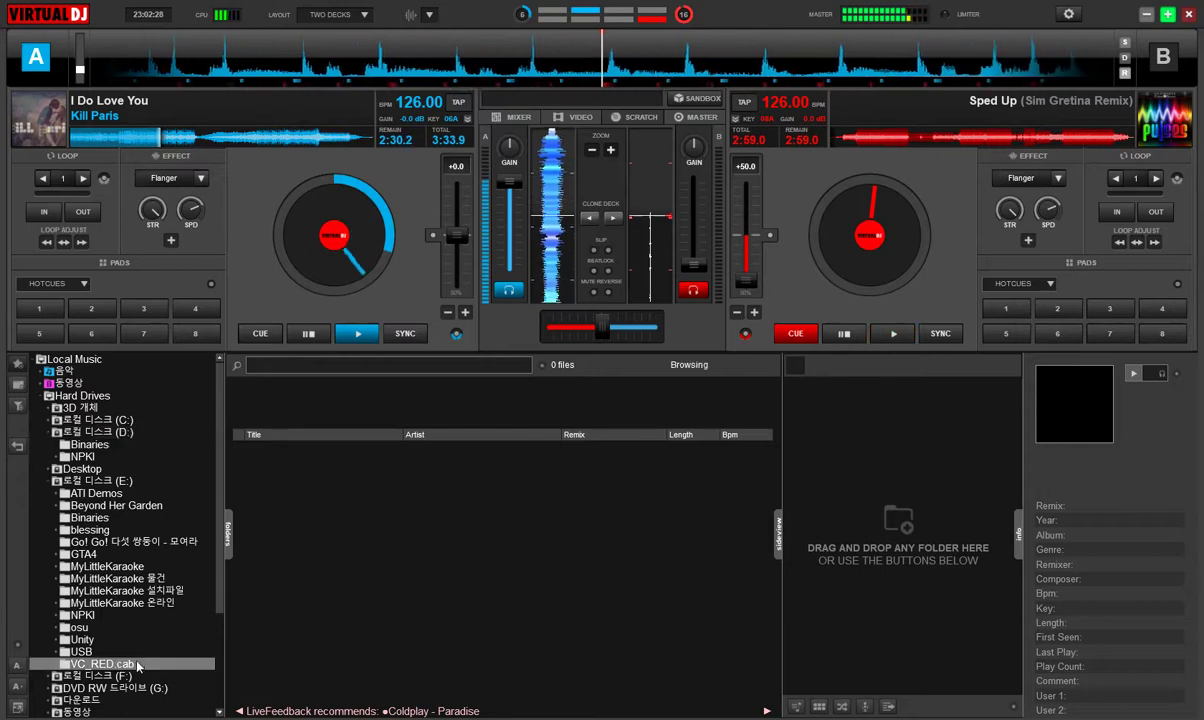
{"action": "left_click", "coordinate": [150, 481]}
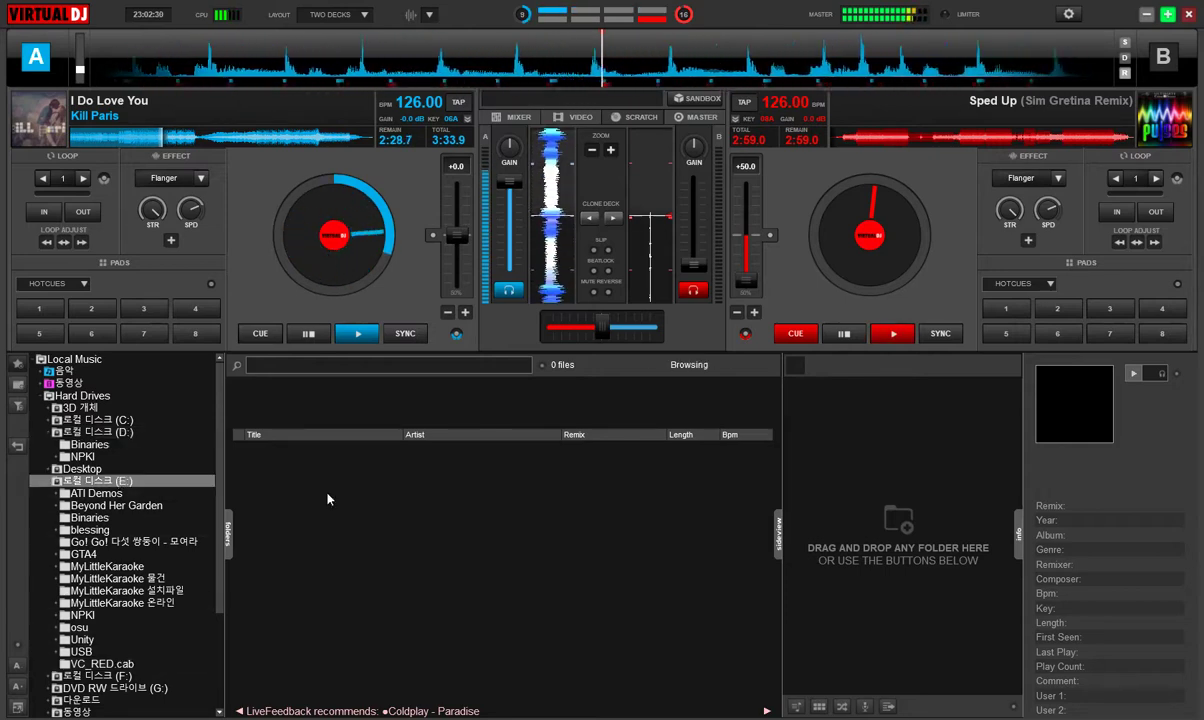
{"action": "left_click", "coordinate": [175, 495]}
{"action": "left_click", "coordinate": [158, 507]}
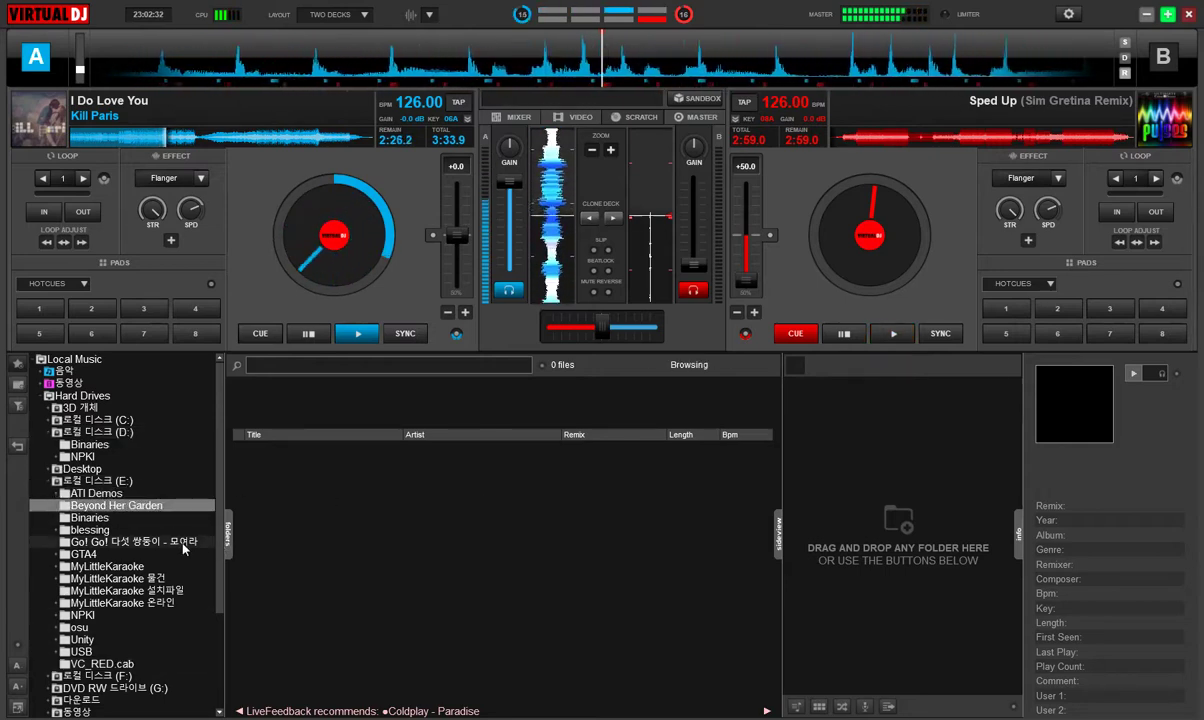
{"action": "left_click", "coordinate": [158, 544]}
{"action": "left_click", "coordinate": [130, 556]}
Step: Collapse the E: and D: drives and check the 음악, 사진 and 3D 개체 folders before closing Hard Drives
{"action": "left_click", "coordinate": [48, 484]}
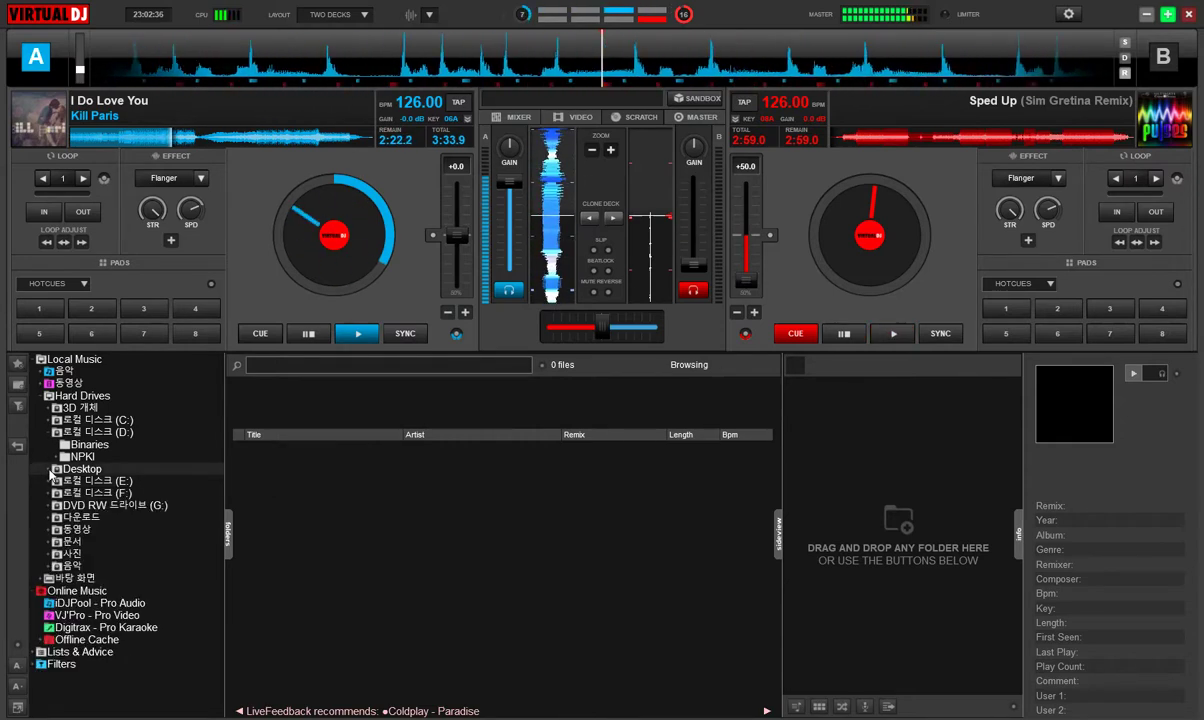
{"action": "left_click", "coordinate": [49, 430]}
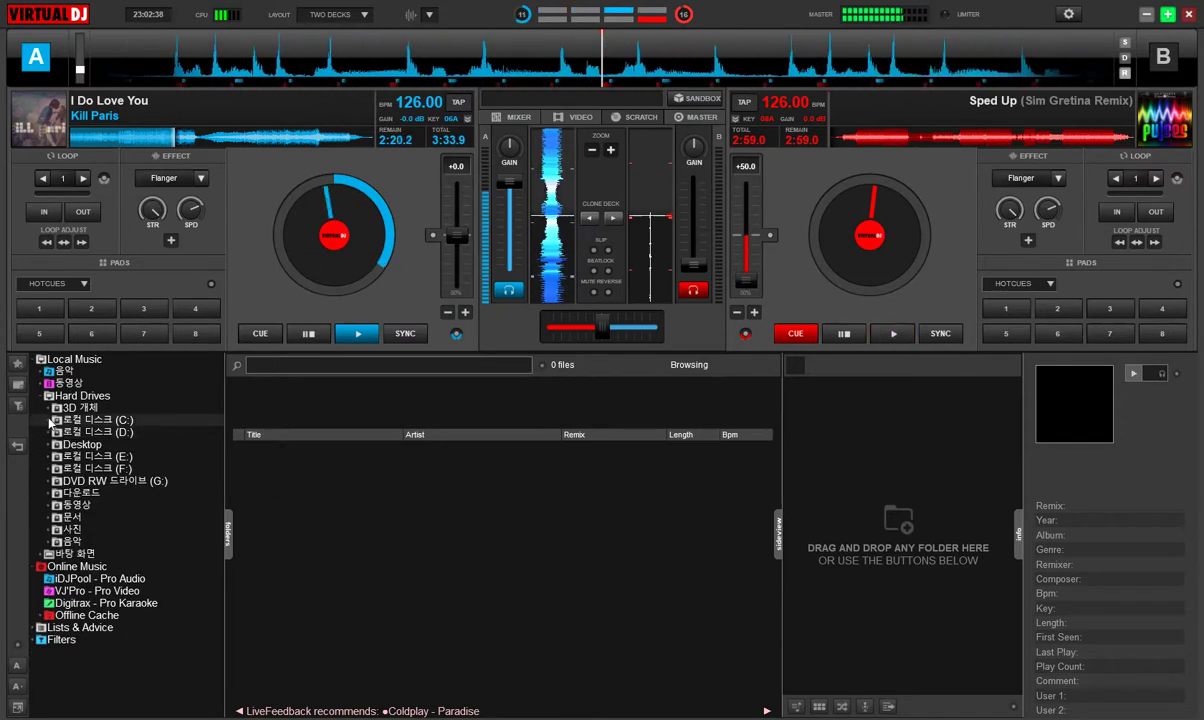
{"action": "left_click", "coordinate": [61, 373]}
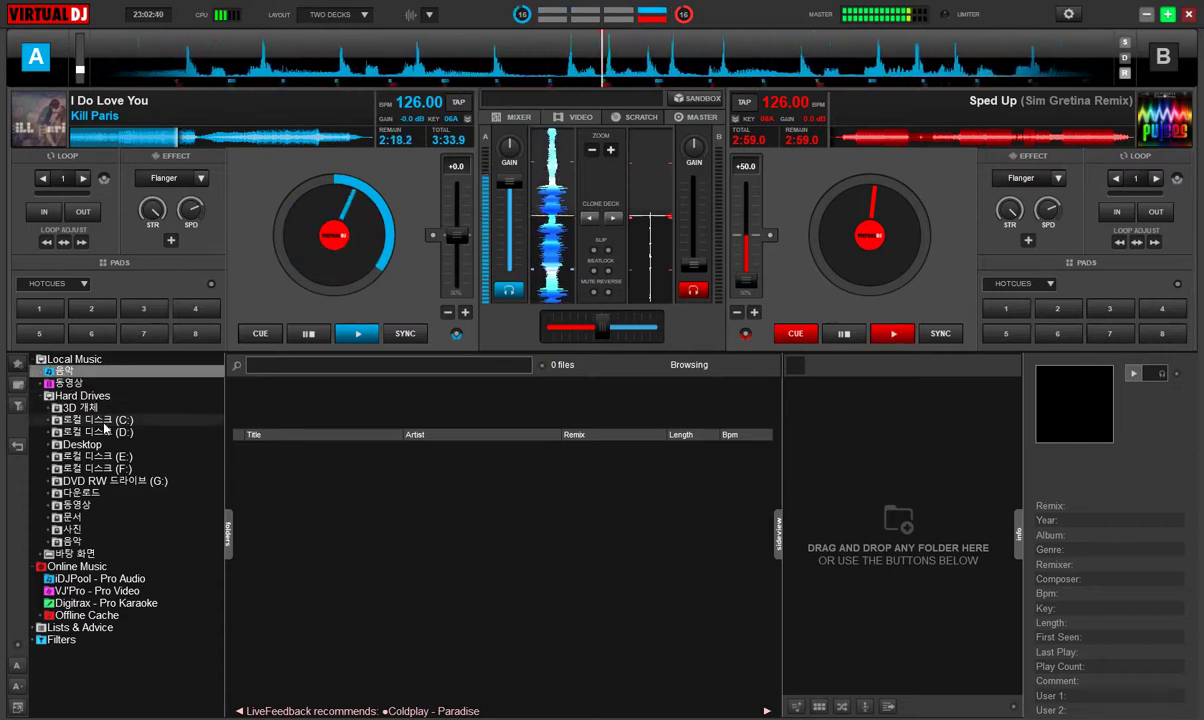
{"action": "left_click", "coordinate": [104, 422]}
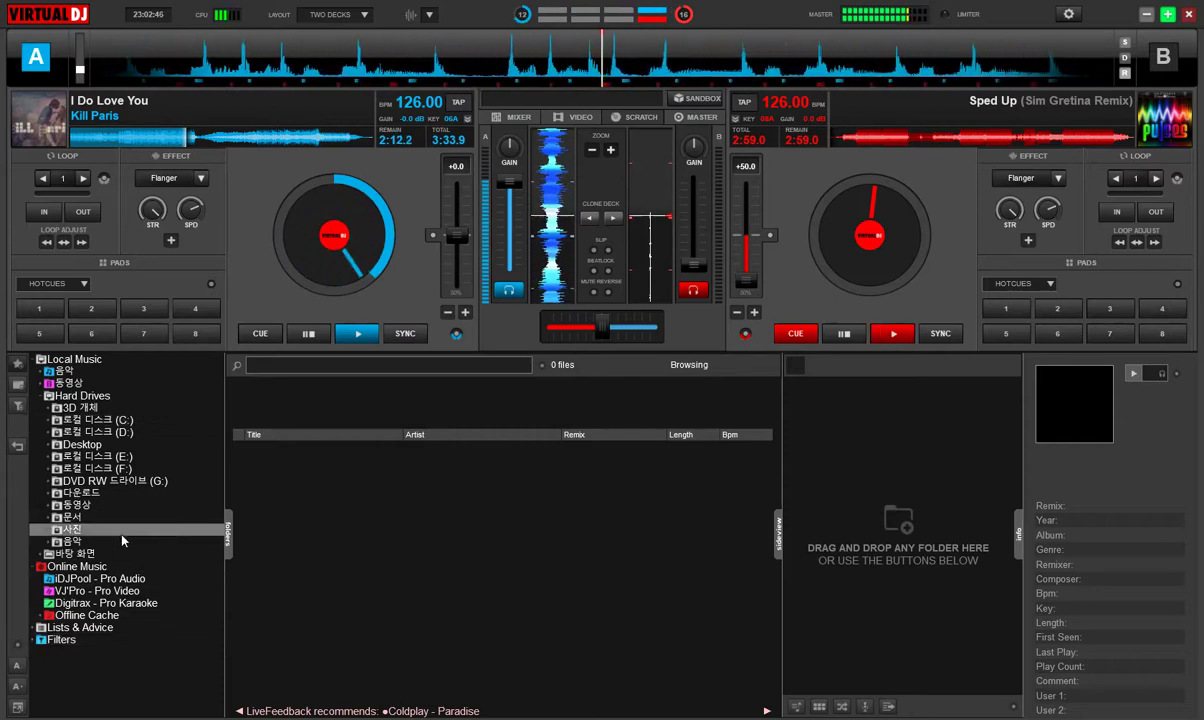
{"action": "left_click", "coordinate": [126, 456]}
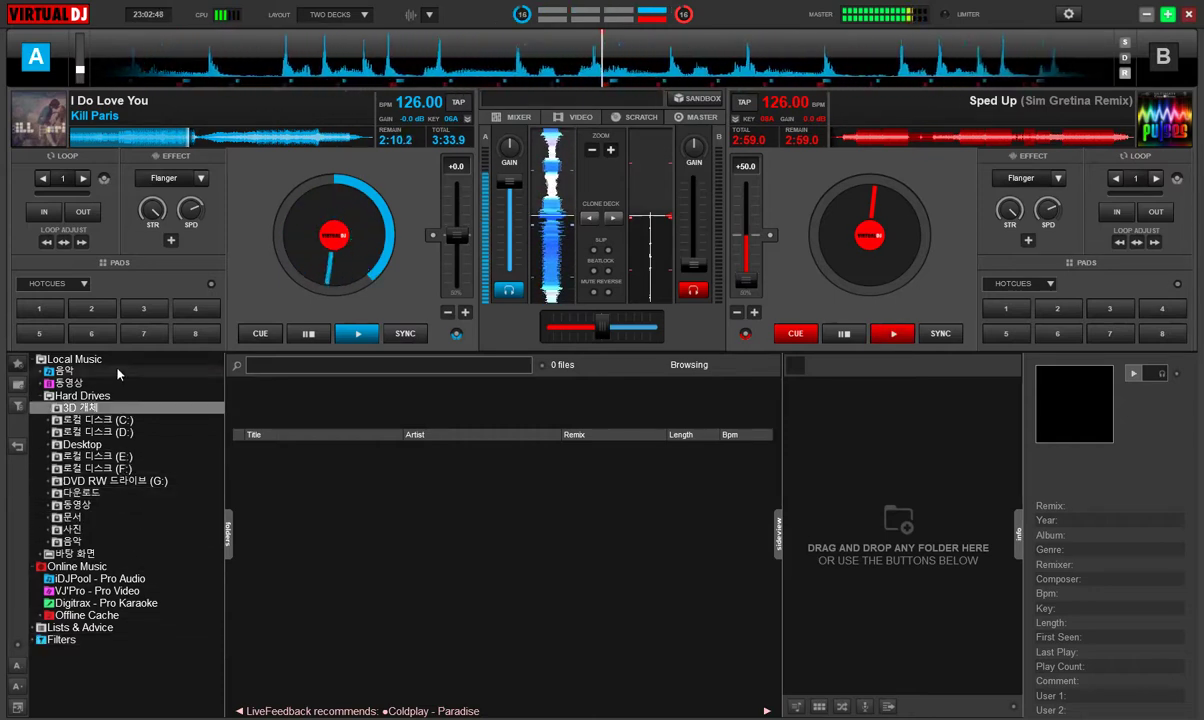
{"action": "left_click", "coordinate": [43, 396]}
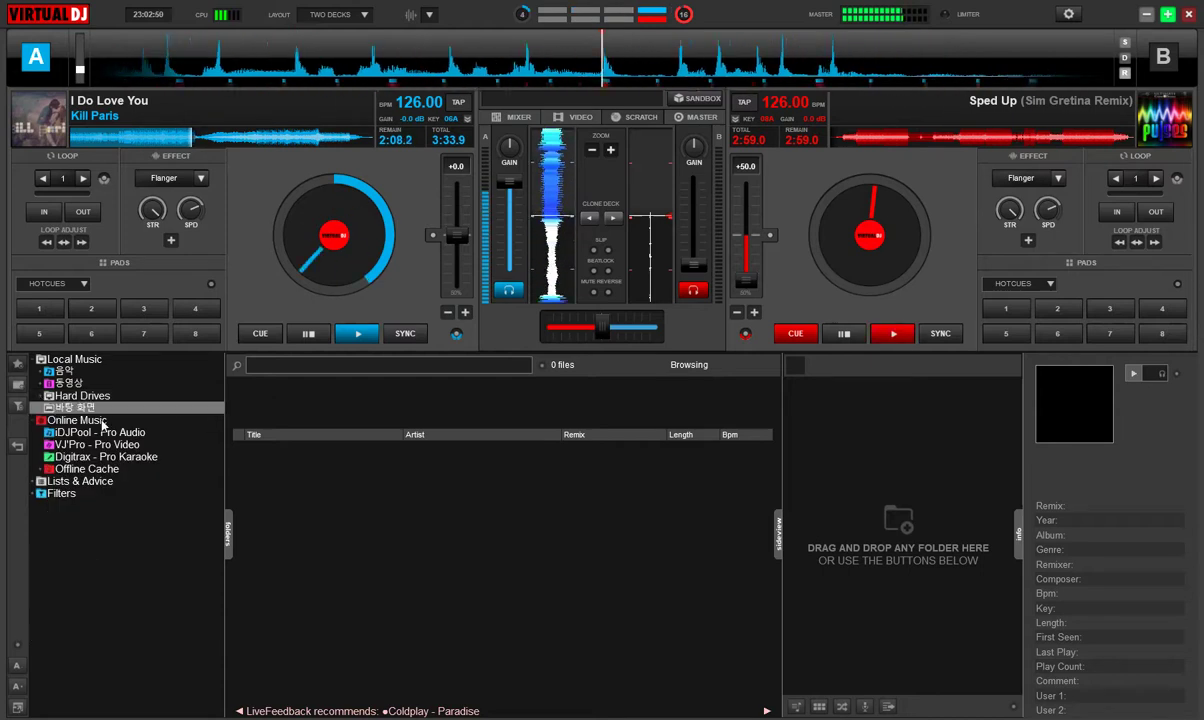
Step: Hide the side view to widen the track list, and collapse Online Music in the folder tree
{"action": "left_click", "coordinate": [227, 530]}
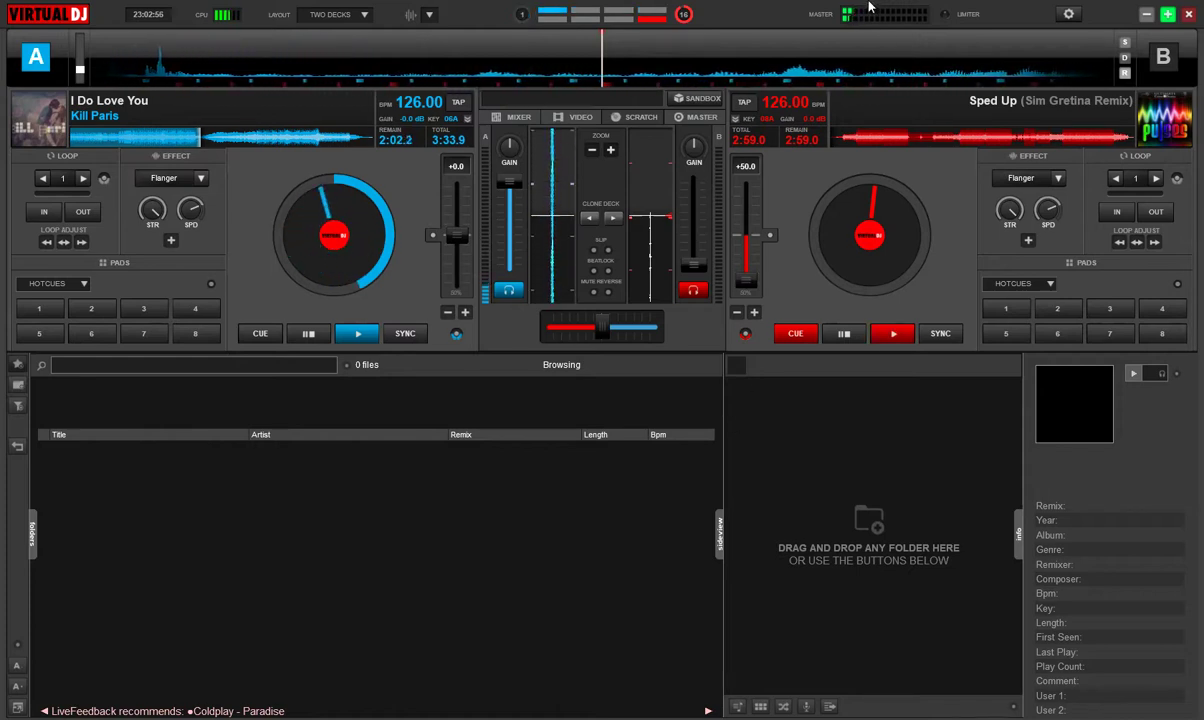
{"action": "left_click", "coordinate": [723, 540]}
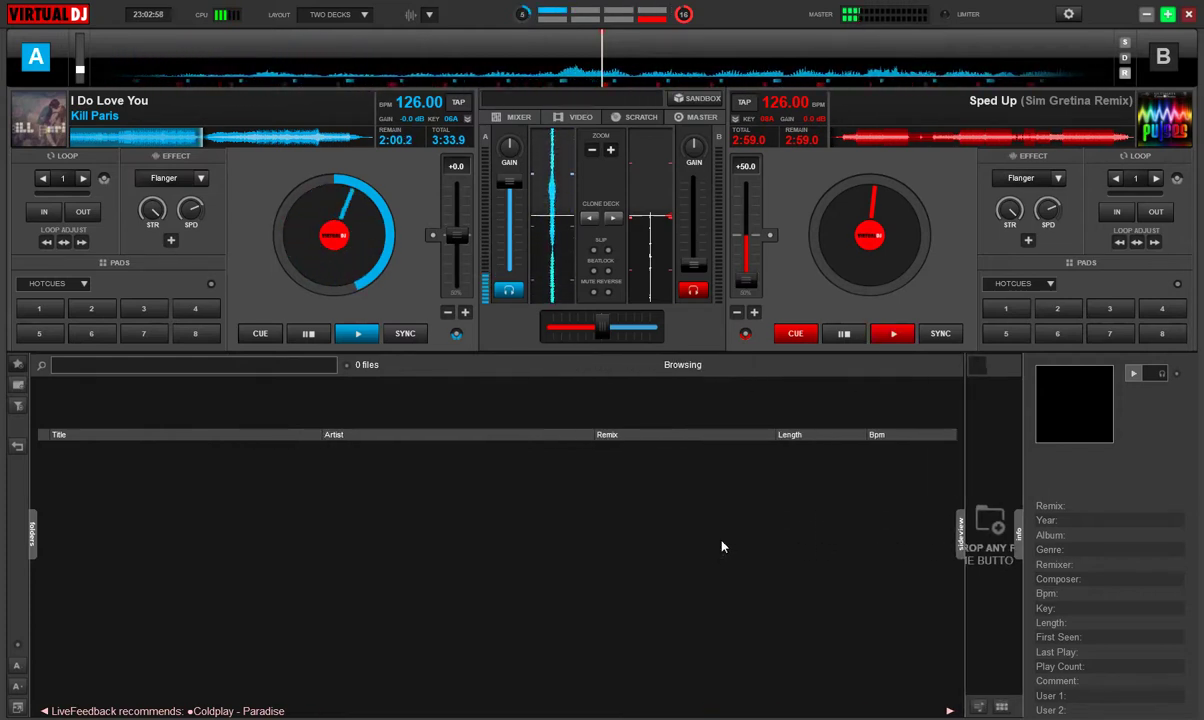
{"action": "left_click", "coordinate": [33, 535]}
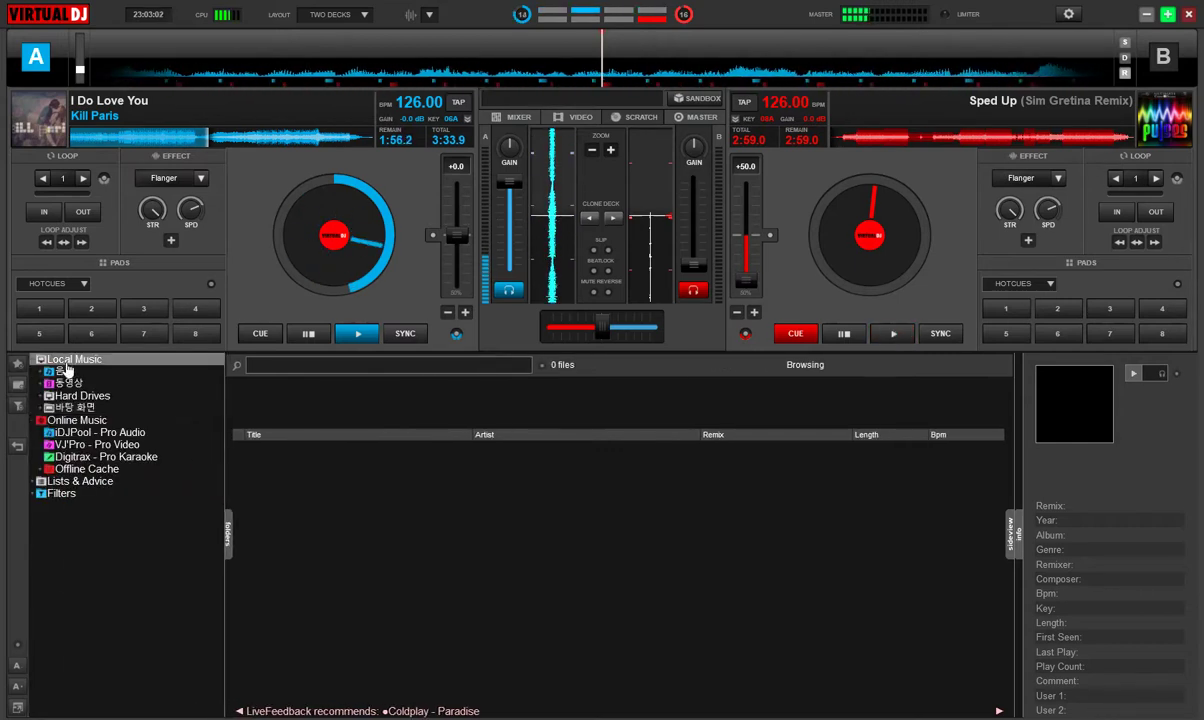
{"action": "left_click", "coordinate": [39, 360]}
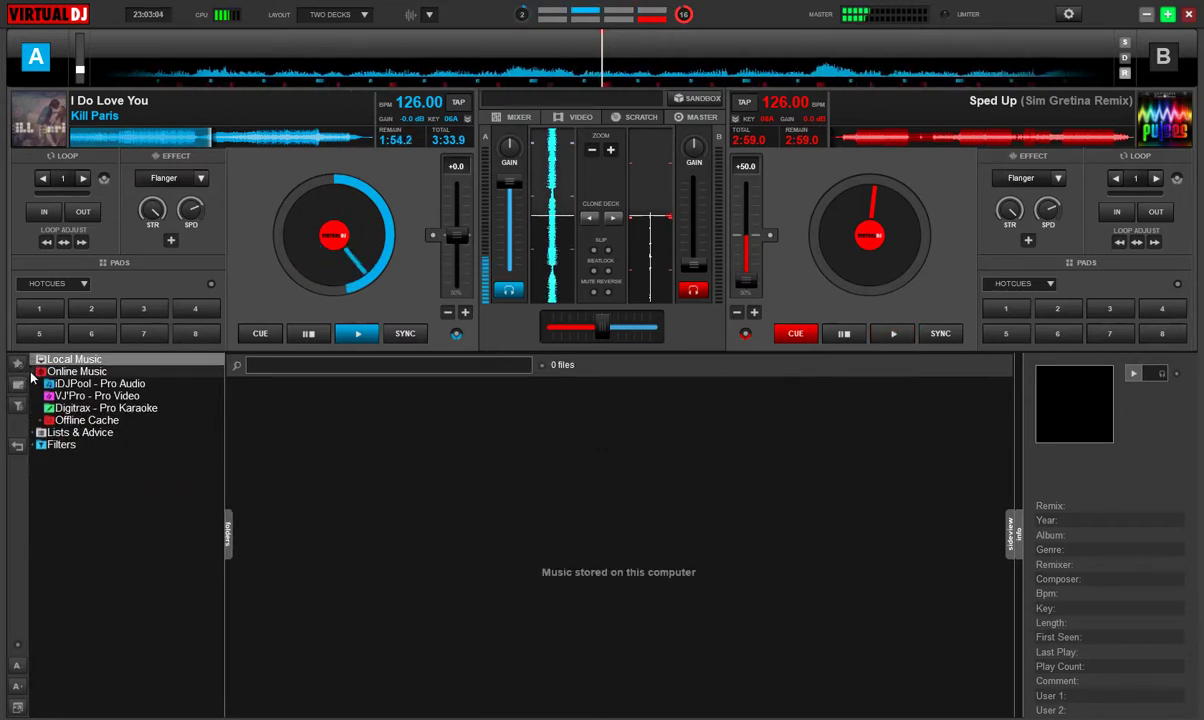
{"action": "left_click", "coordinate": [39, 371]}
{"action": "left_click", "coordinate": [39, 359]}
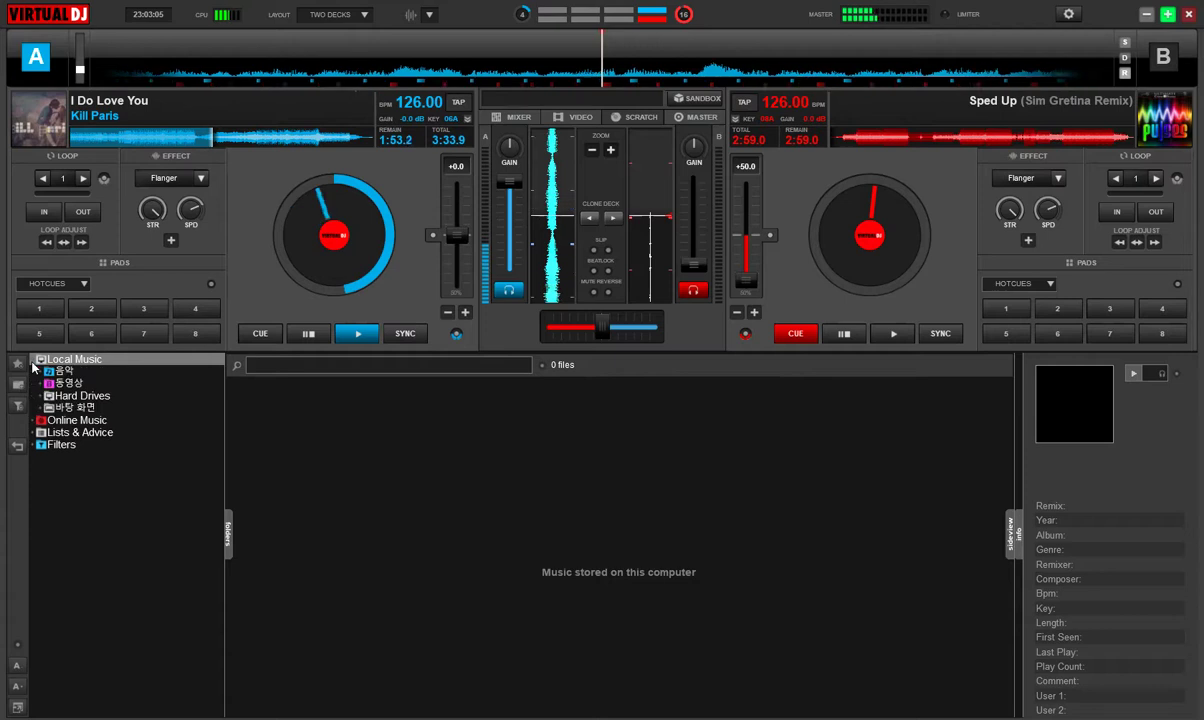
Step: Look through the tracks in the 바탕 화면 folder, selecting 마크, and collapse that folder
{"action": "left_click", "coordinate": [79, 407]}
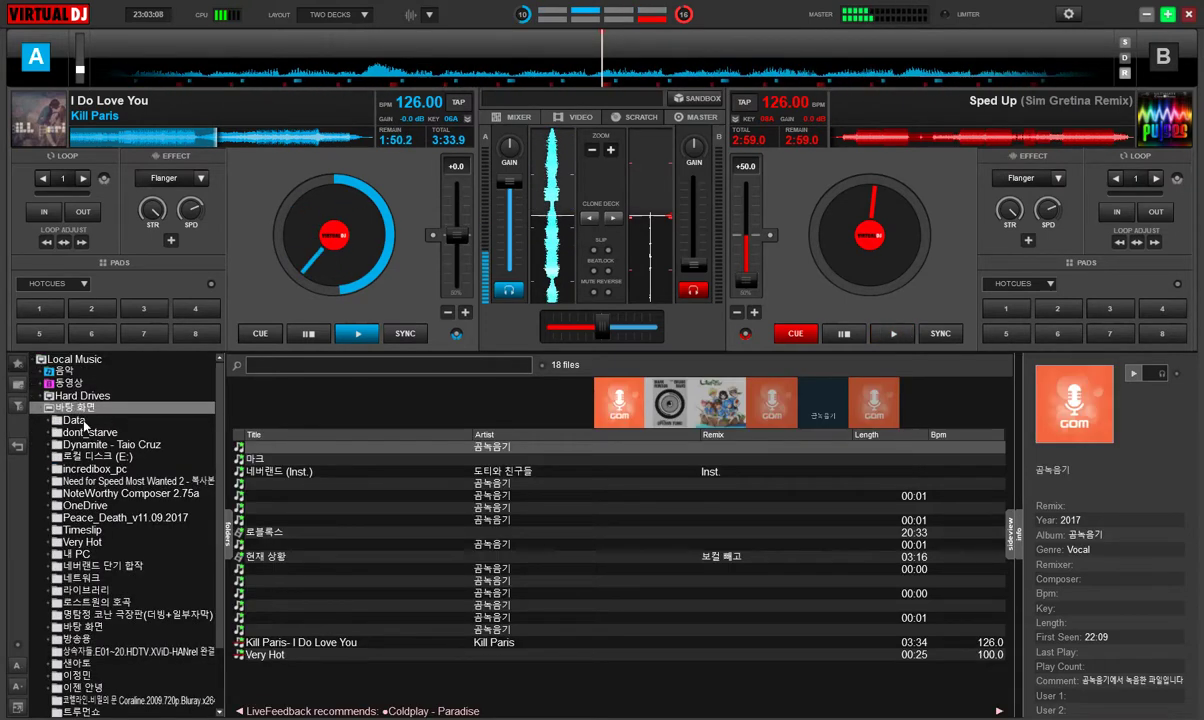
{"action": "left_click", "coordinate": [106, 458]}
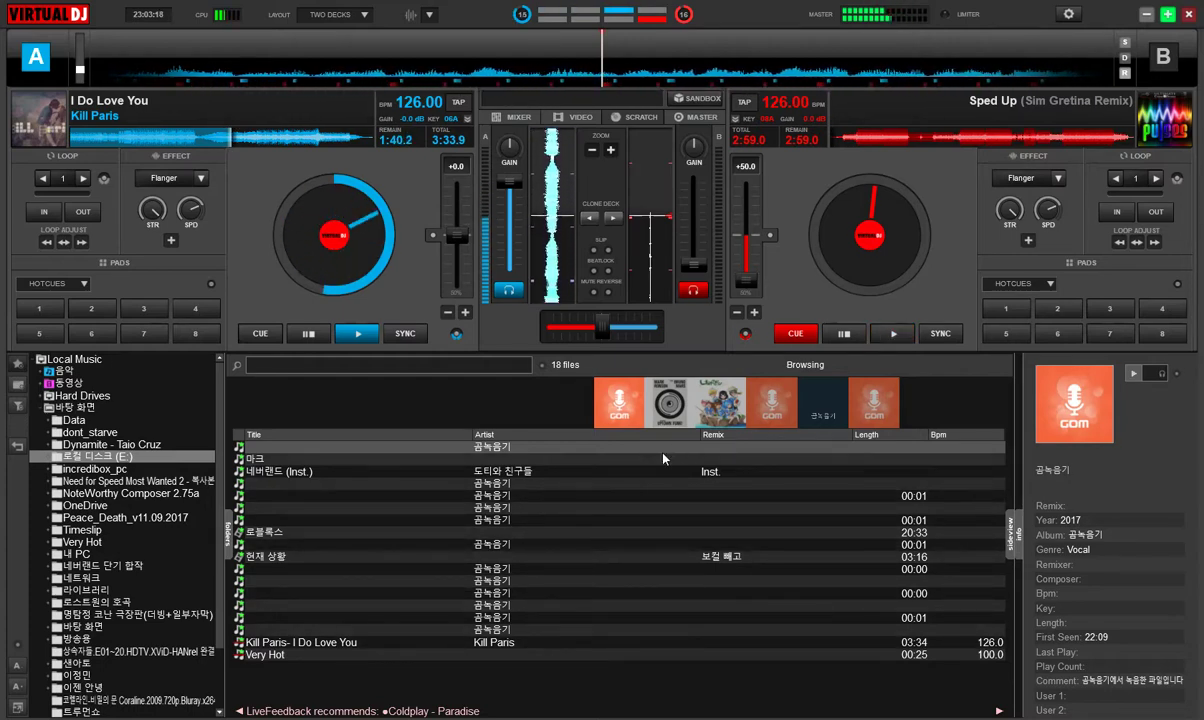
{"action": "left_click", "coordinate": [660, 413]}
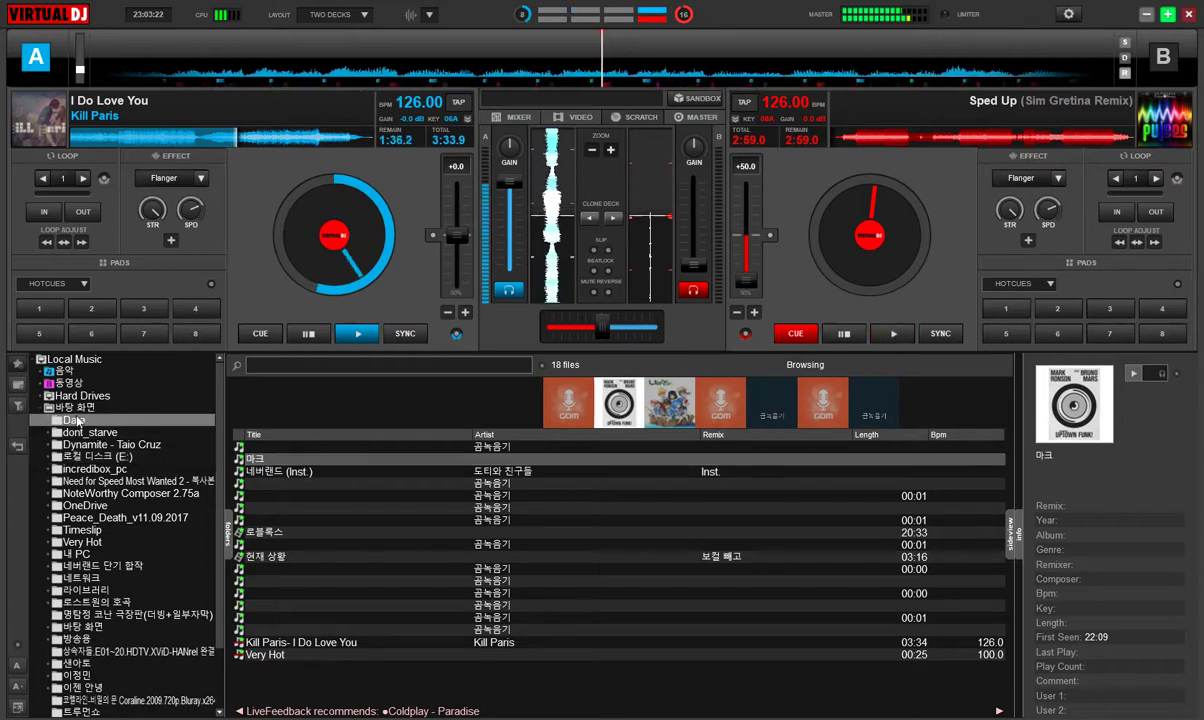
{"action": "left_click", "coordinate": [46, 409]}
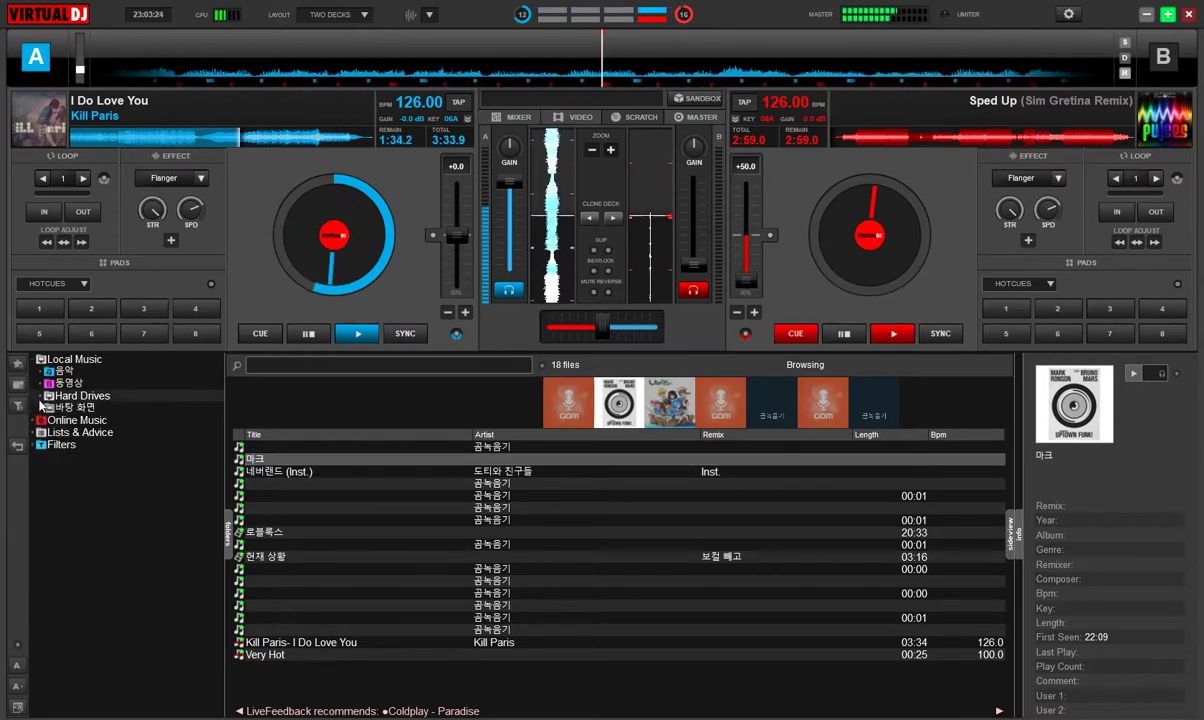
Step: Expand the 음악, 동영상 and Hard Drives branches and check the 다운로드 folder for tracks
{"action": "left_click", "coordinate": [44, 372]}
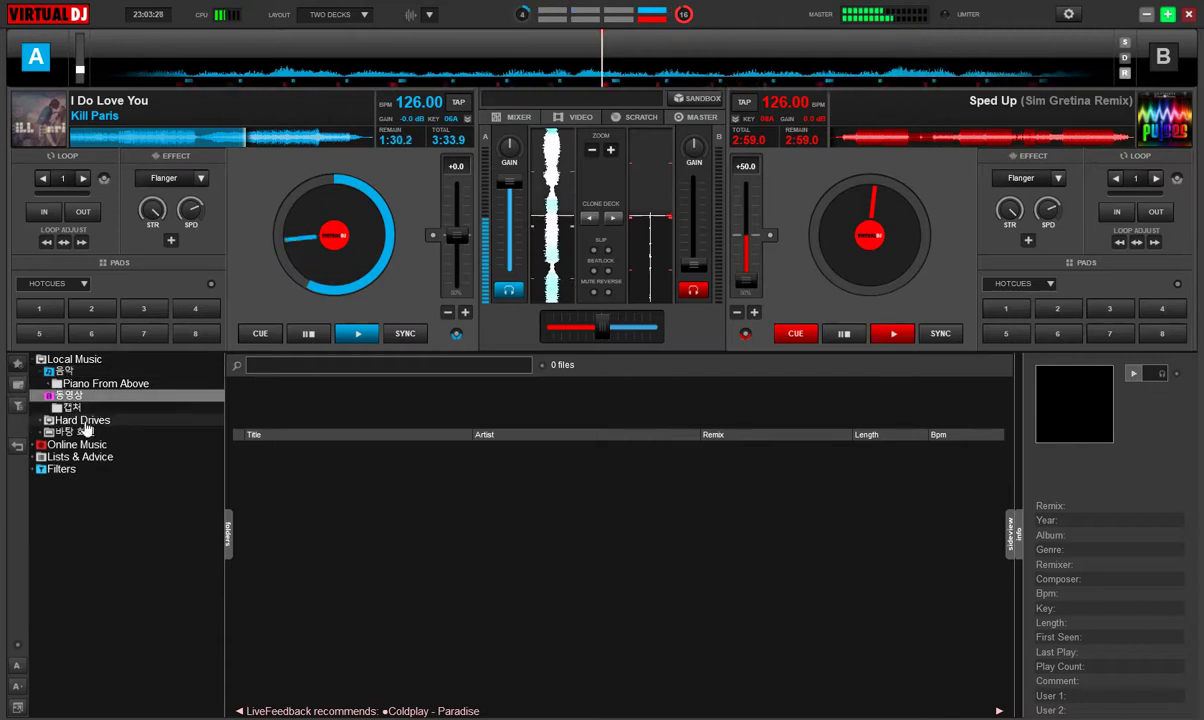
{"action": "left_click", "coordinate": [80, 420]}
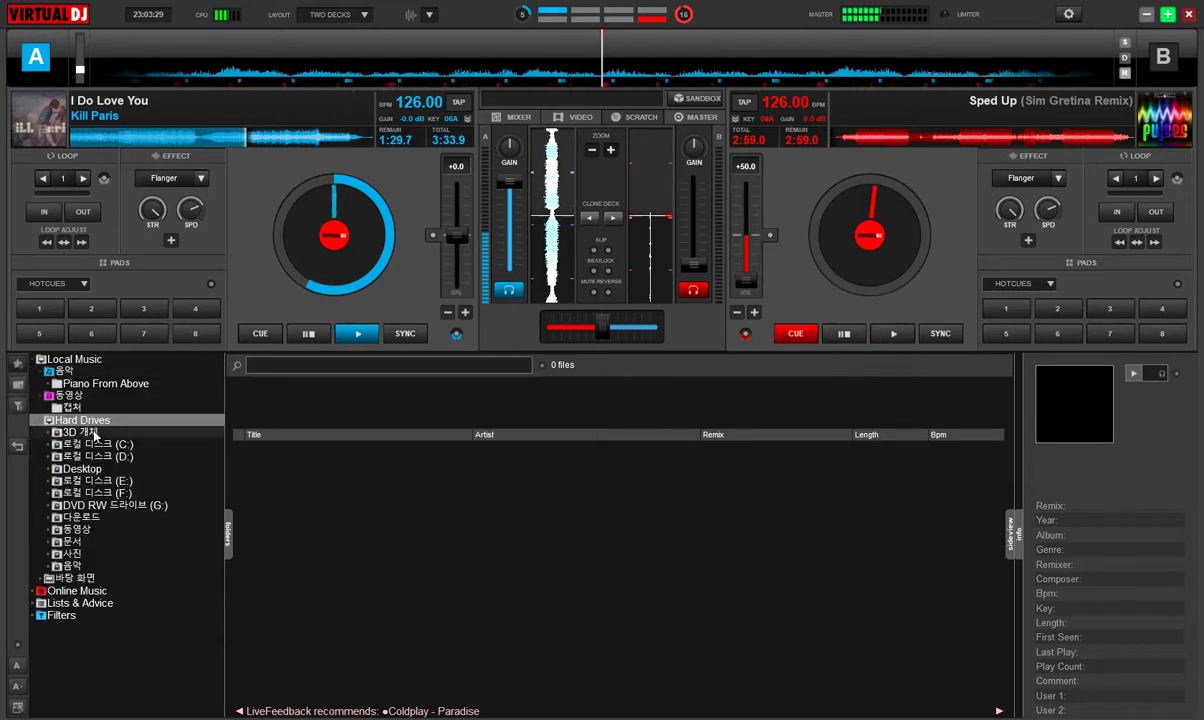
{"action": "left_click", "coordinate": [147, 519]}
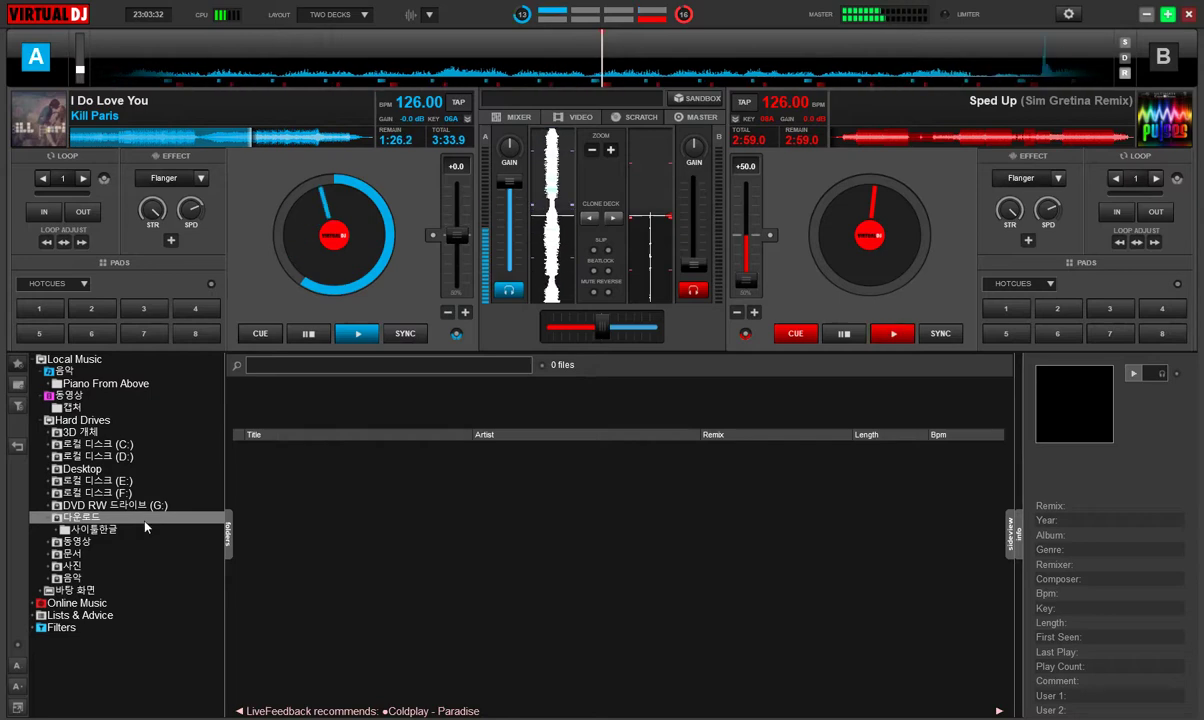
{"action": "left_click", "coordinate": [128, 519]}
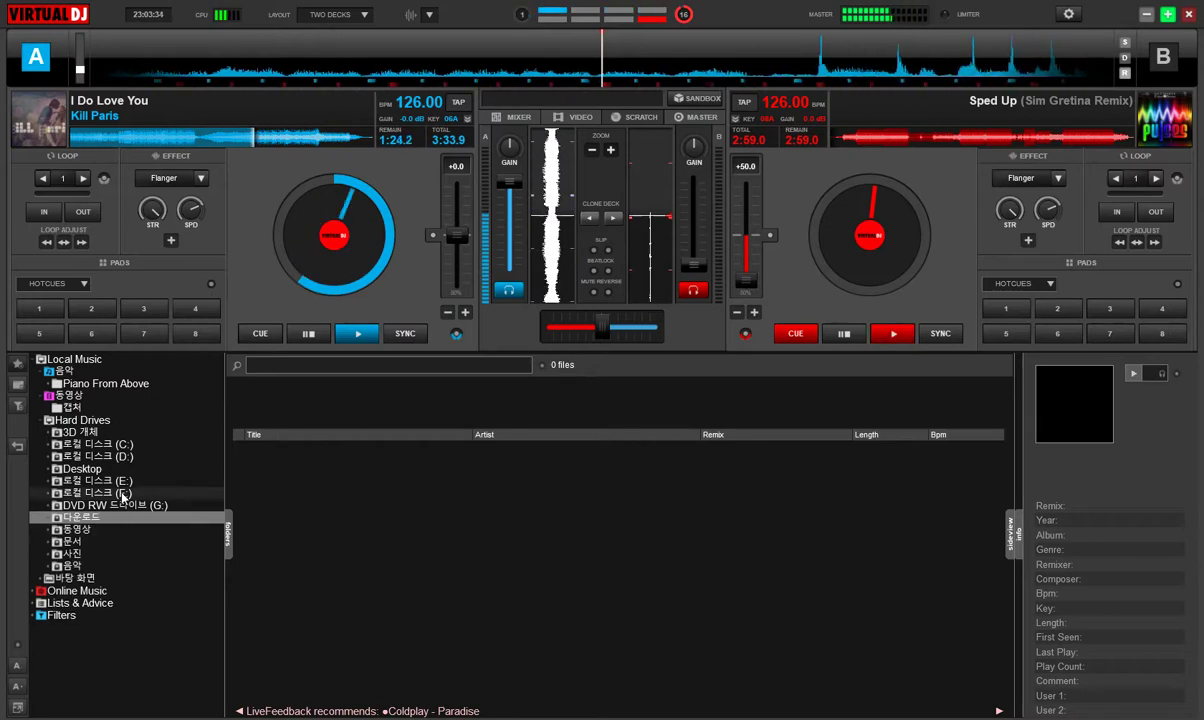
Step: Browse the F: and E: drives under Hard Drives and open the [EN][EQG2] Better Than Ever folder
{"action": "left_click", "coordinate": [122, 494]}
{"action": "left_click", "coordinate": [123, 494]}
{"action": "left_click", "coordinate": [125, 484]}
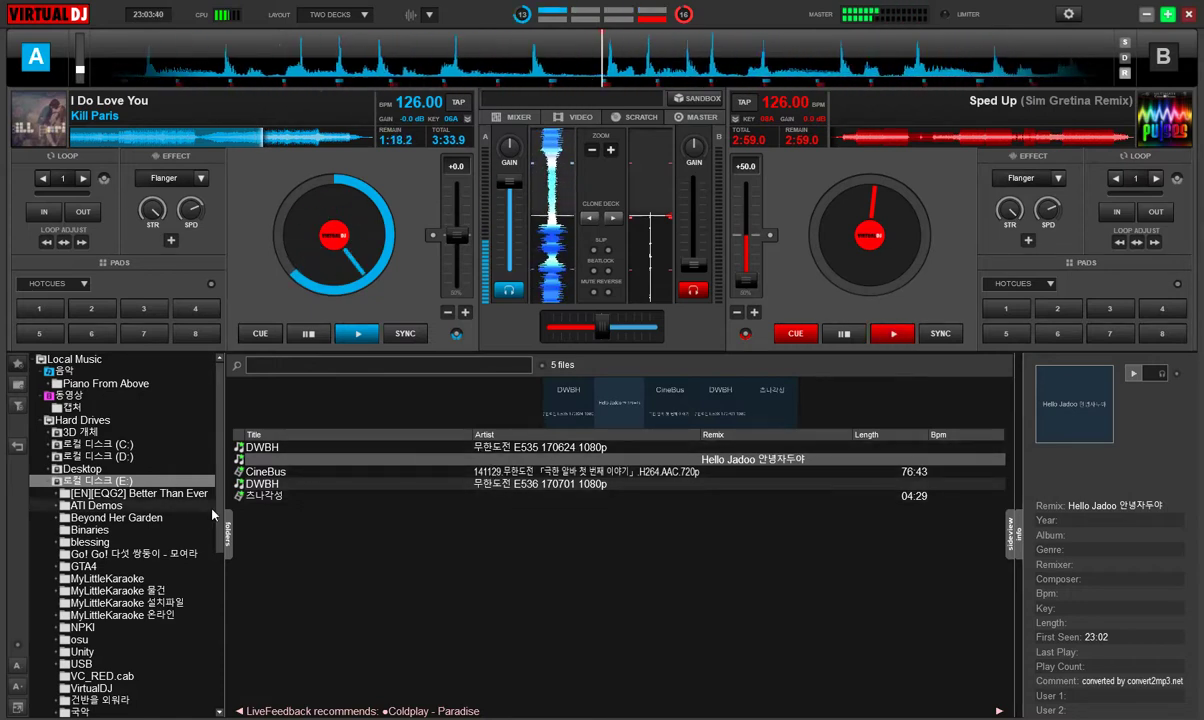
{"action": "left_click", "coordinate": [190, 493]}
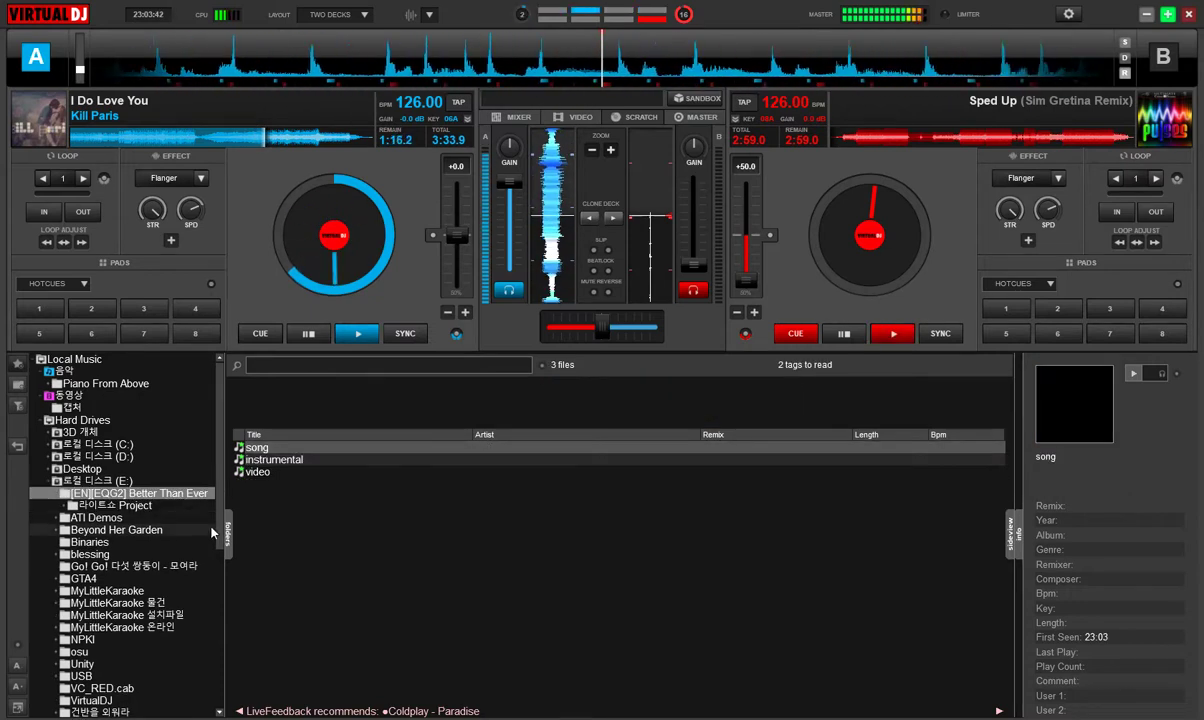
Step: Open the 노래 folder on the E: drive and look through its song list, selecting Fireflies by Owl City
{"action": "scroll", "coordinate": [211, 533], "scroll_direction": "down", "scroll_amount": 3}
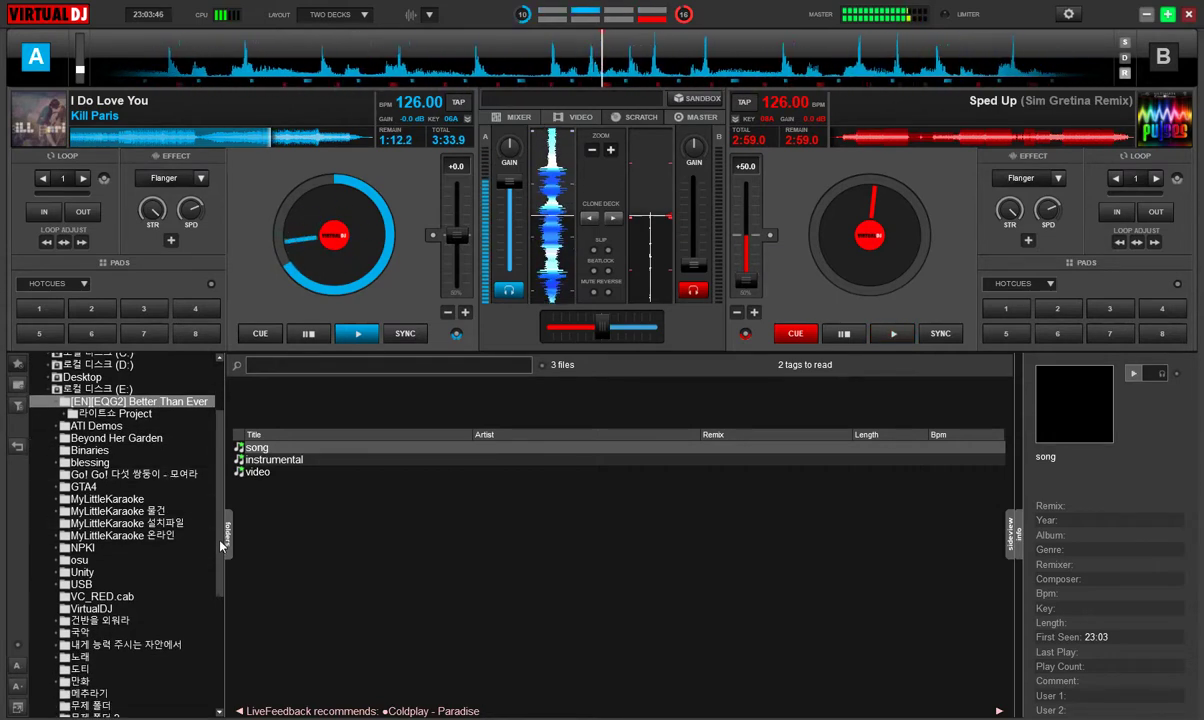
{"action": "scroll", "coordinate": [222, 575], "scroll_direction": "down", "scroll_amount": 2}
{"action": "scroll", "coordinate": [225, 595], "scroll_direction": "down", "scroll_amount": 2}
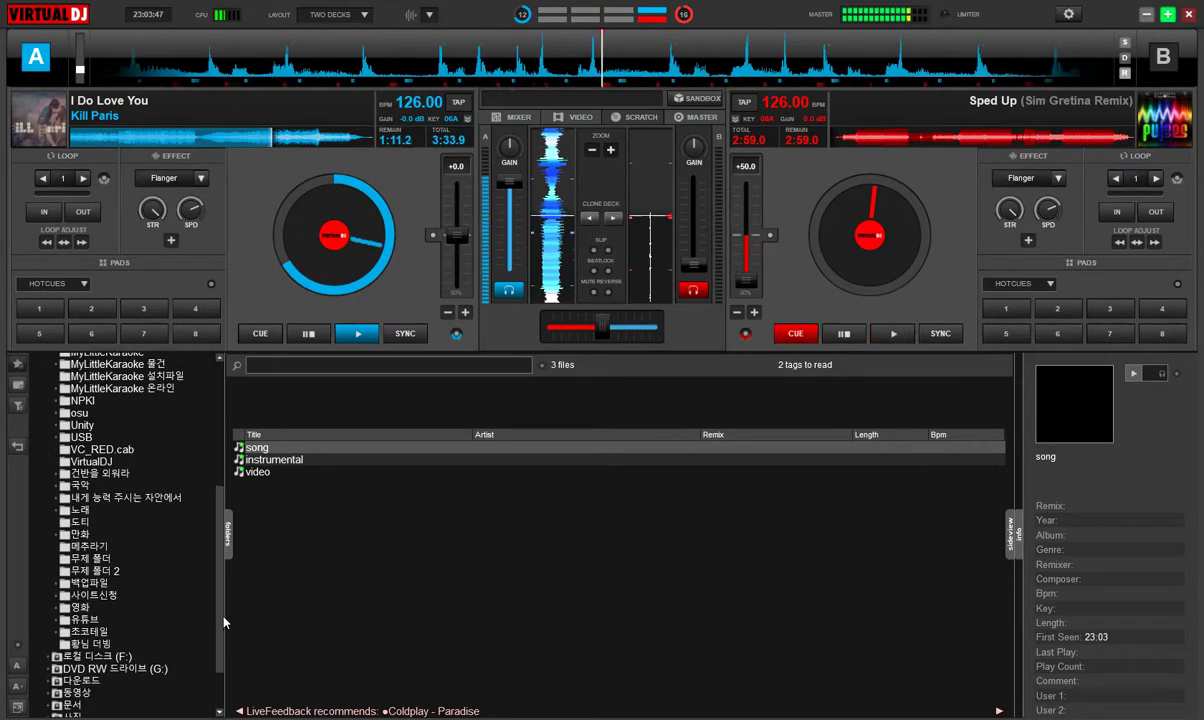
{"action": "left_click", "coordinate": [100, 522]}
{"action": "left_click", "coordinate": [106, 512]}
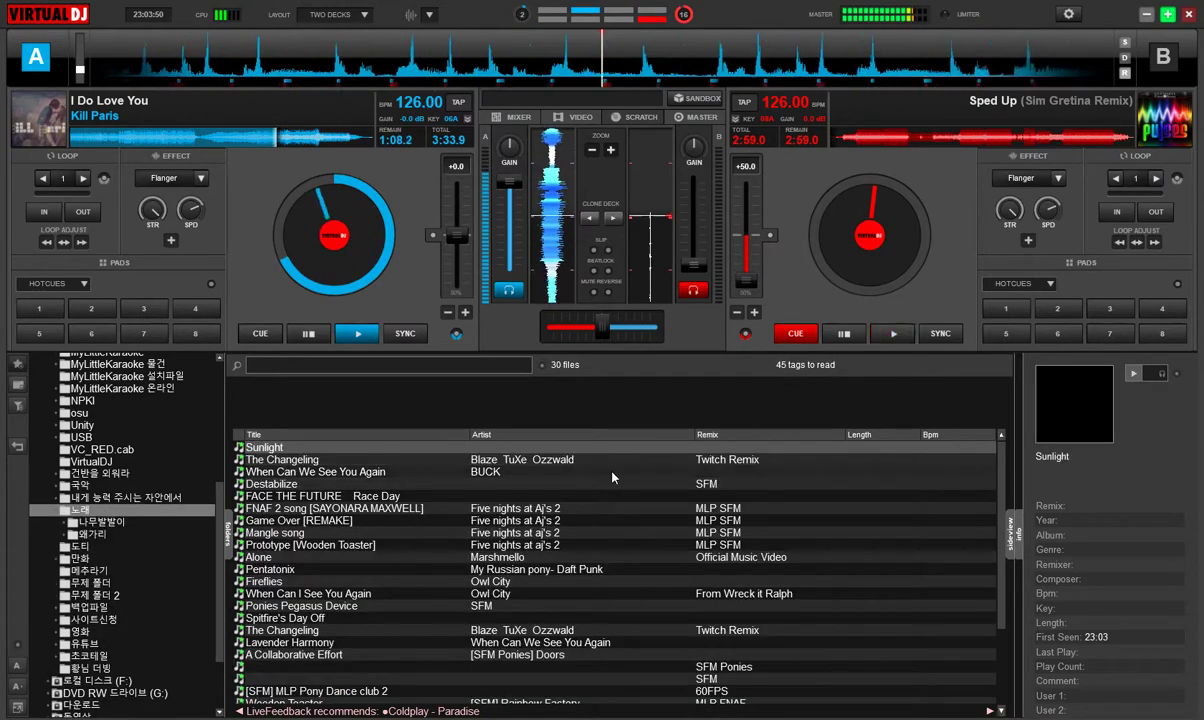
{"action": "left_click", "coordinate": [590, 581]}
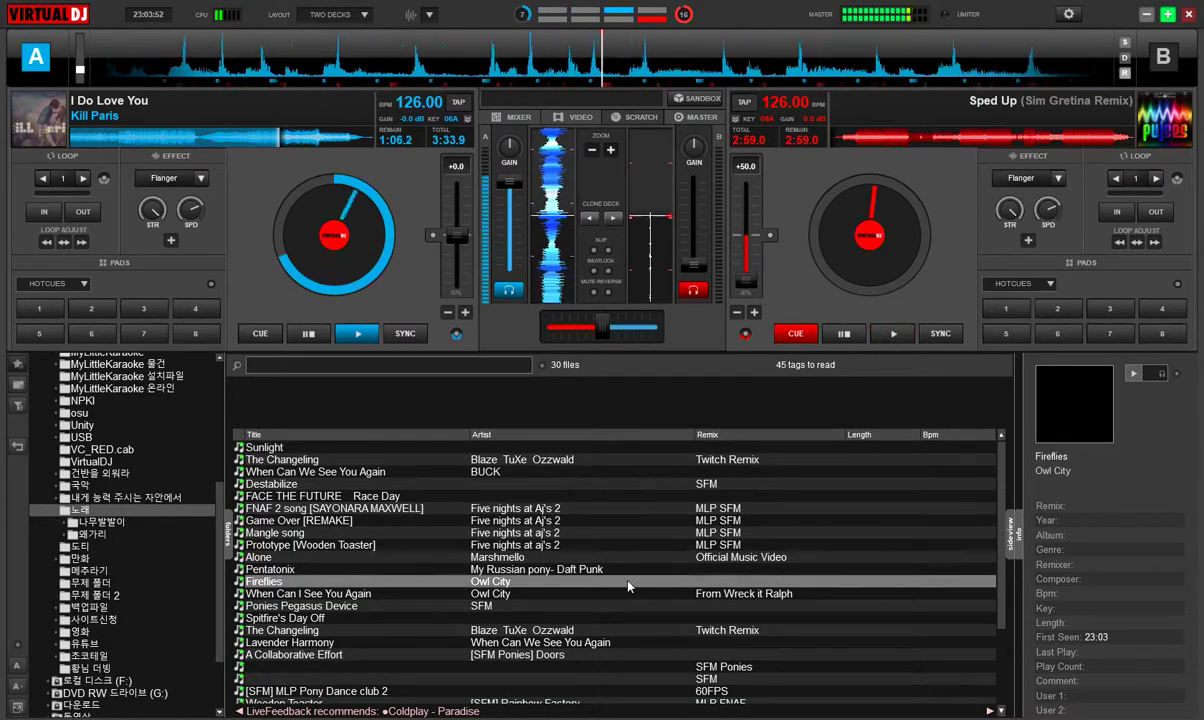
{"action": "scroll", "coordinate": [960, 560], "scroll_direction": "down", "scroll_amount": 3}
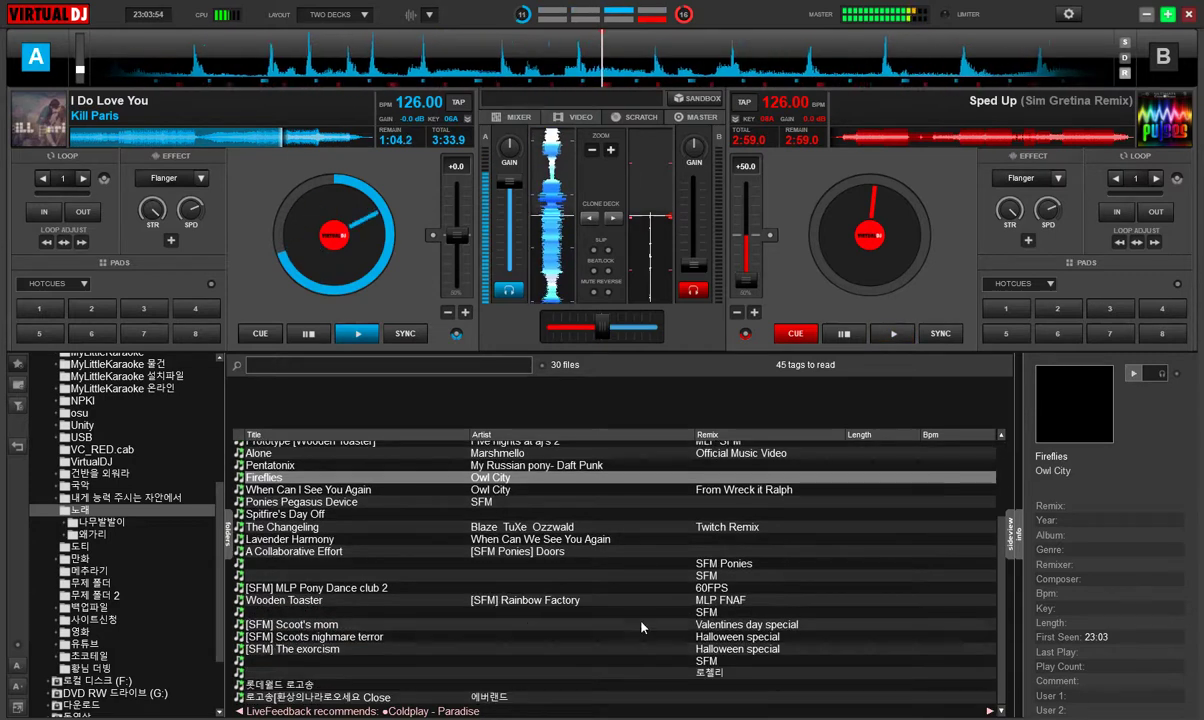
Step: Check the 도티 and 무제 폴더 folders for tracks, and expand the 백업파일 folder and its D드라이브1 subfolder
{"action": "left_click", "coordinate": [46, 549]}
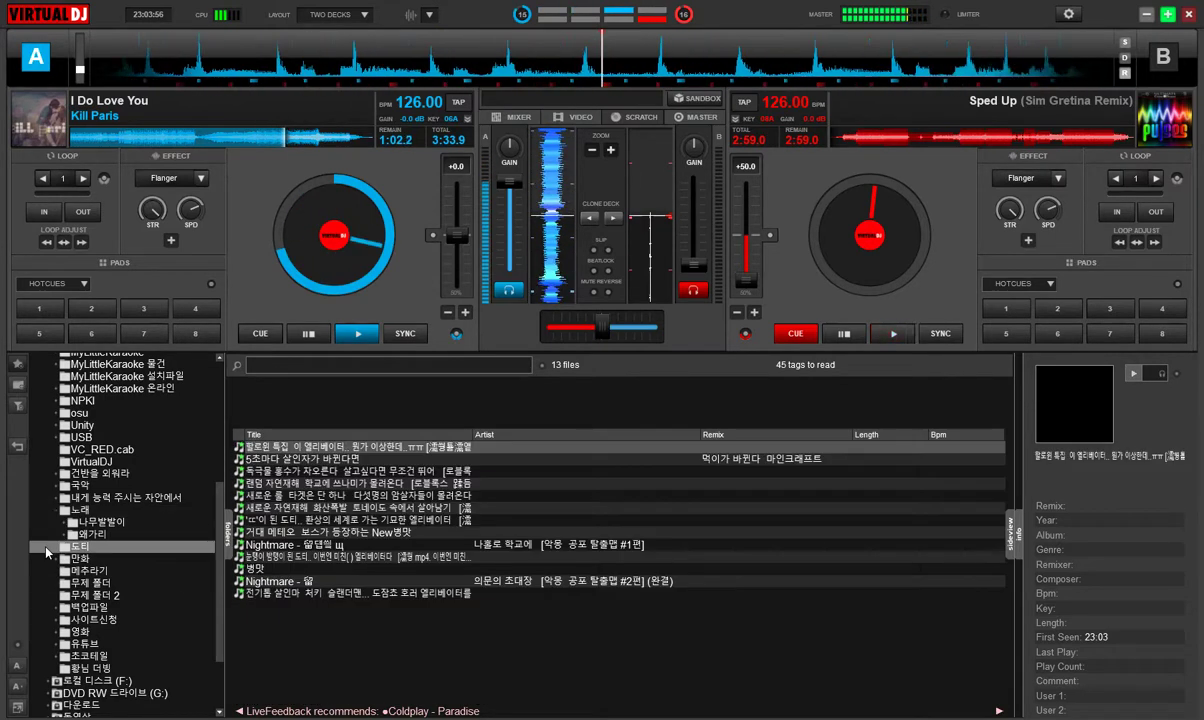
{"action": "left_click", "coordinate": [105, 582]}
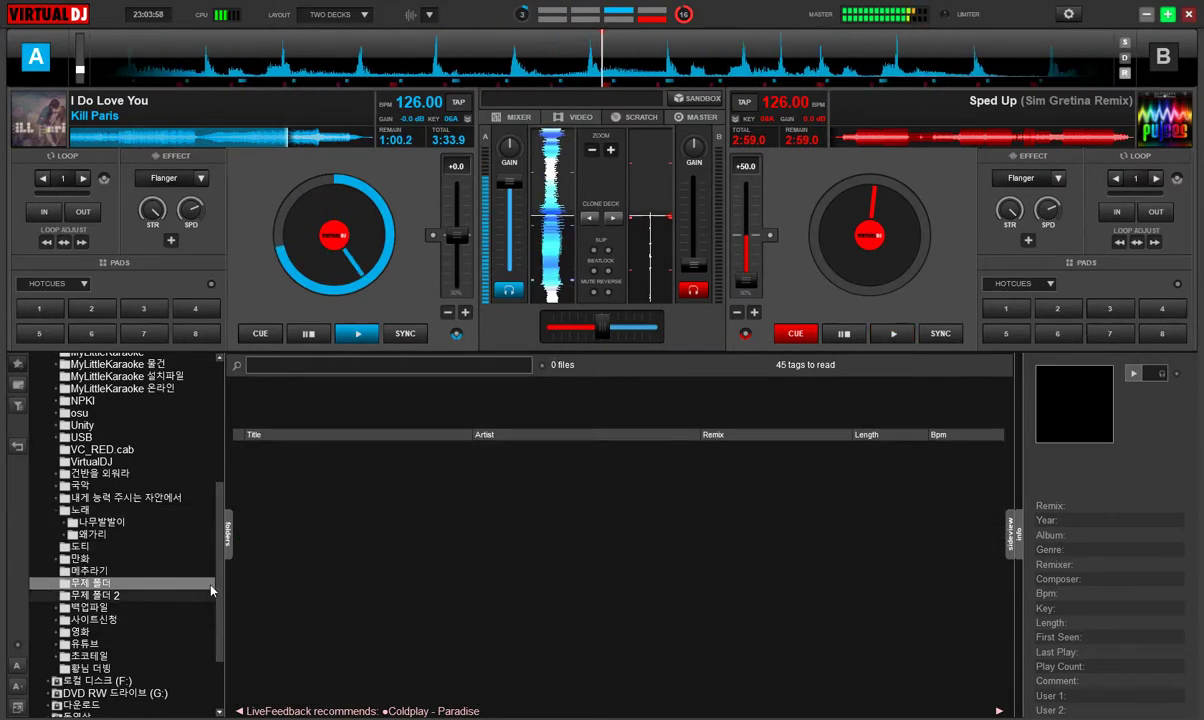
{"action": "left_click", "coordinate": [57, 608]}
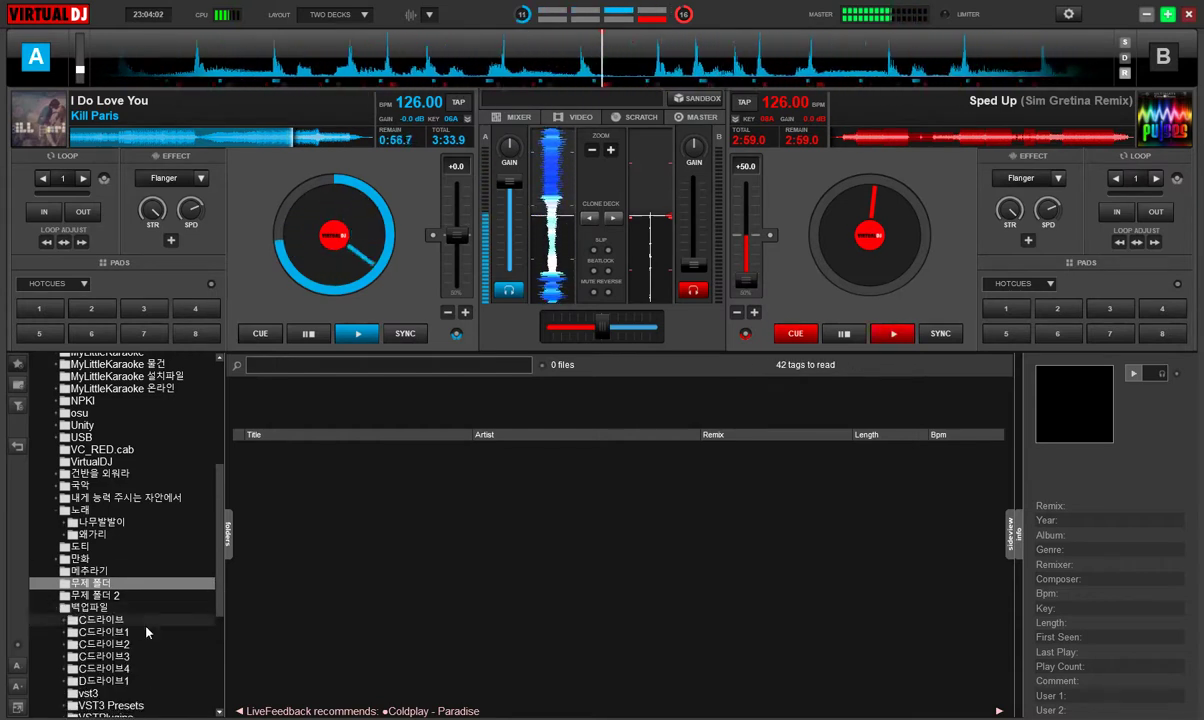
{"action": "left_click", "coordinate": [149, 681]}
{"action": "left_click_drag", "start_coordinate": [218, 527], "coordinate": [231, 637]}
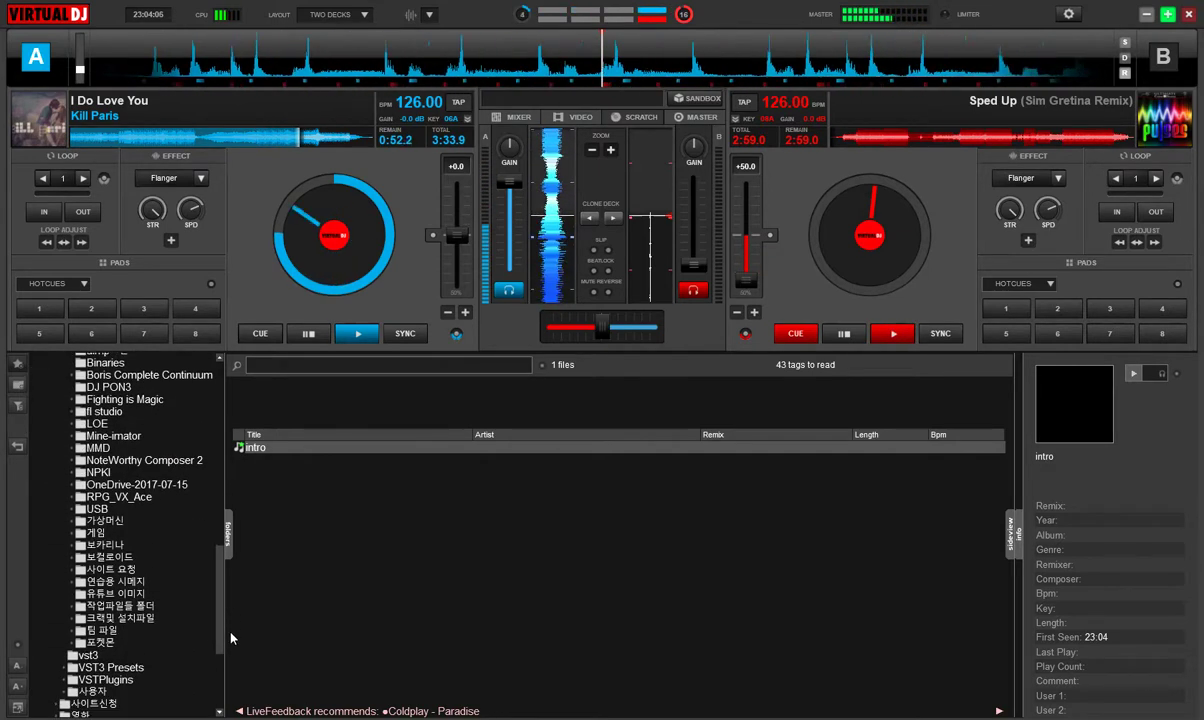
Step: Expand 작업파일들 폴더 and its 작업한 파일 subfolder, and open the neighbouring 파일 folder
{"action": "left_click", "coordinate": [79, 606]}
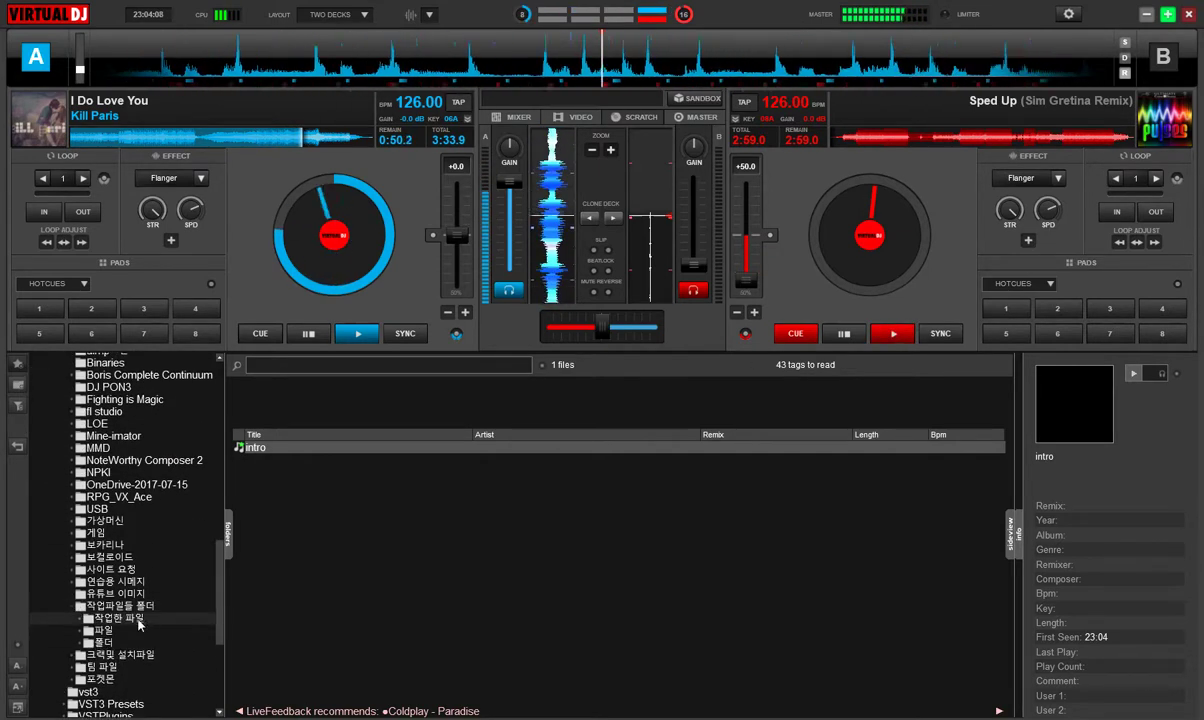
{"action": "left_click", "coordinate": [84, 618]}
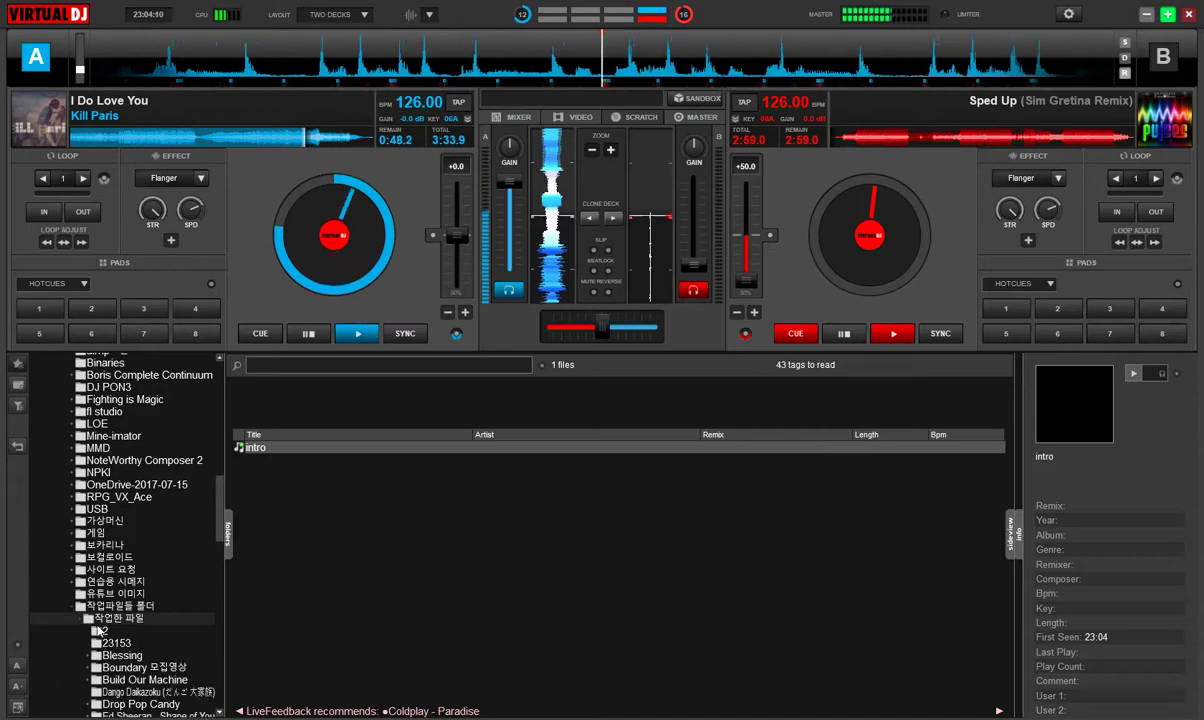
{"action": "scroll", "coordinate": [211, 551], "scroll_direction": "down", "scroll_amount": 15}
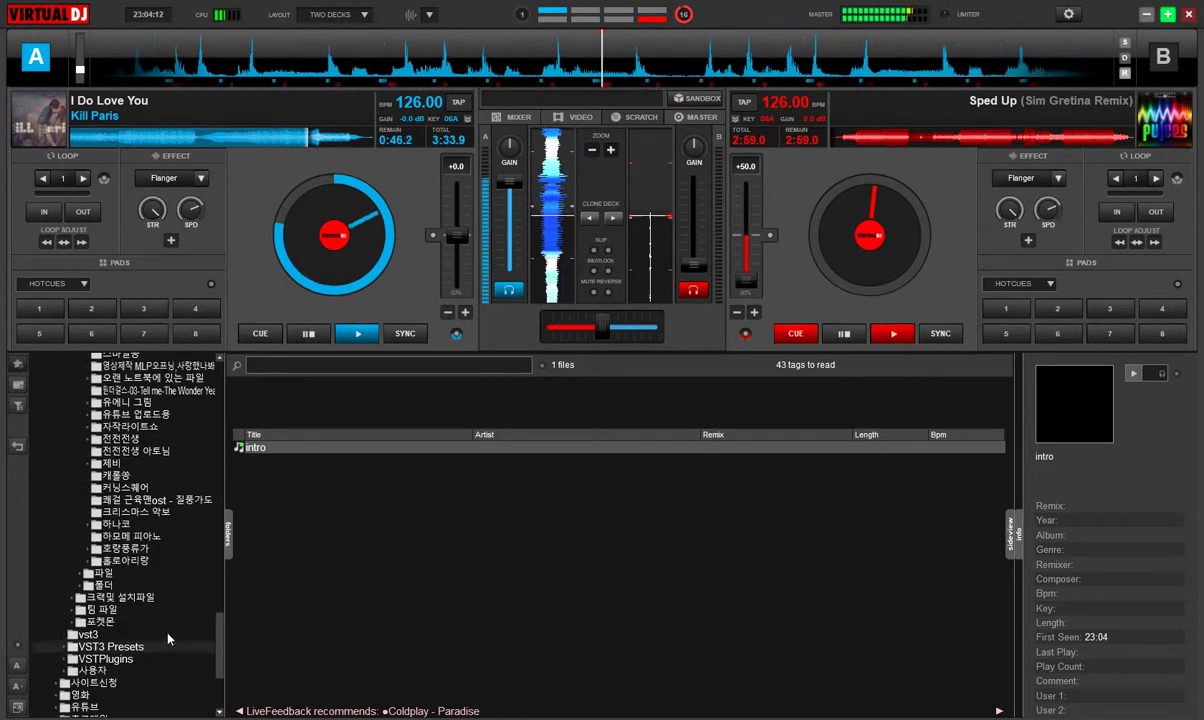
{"action": "left_click", "coordinate": [104, 576]}
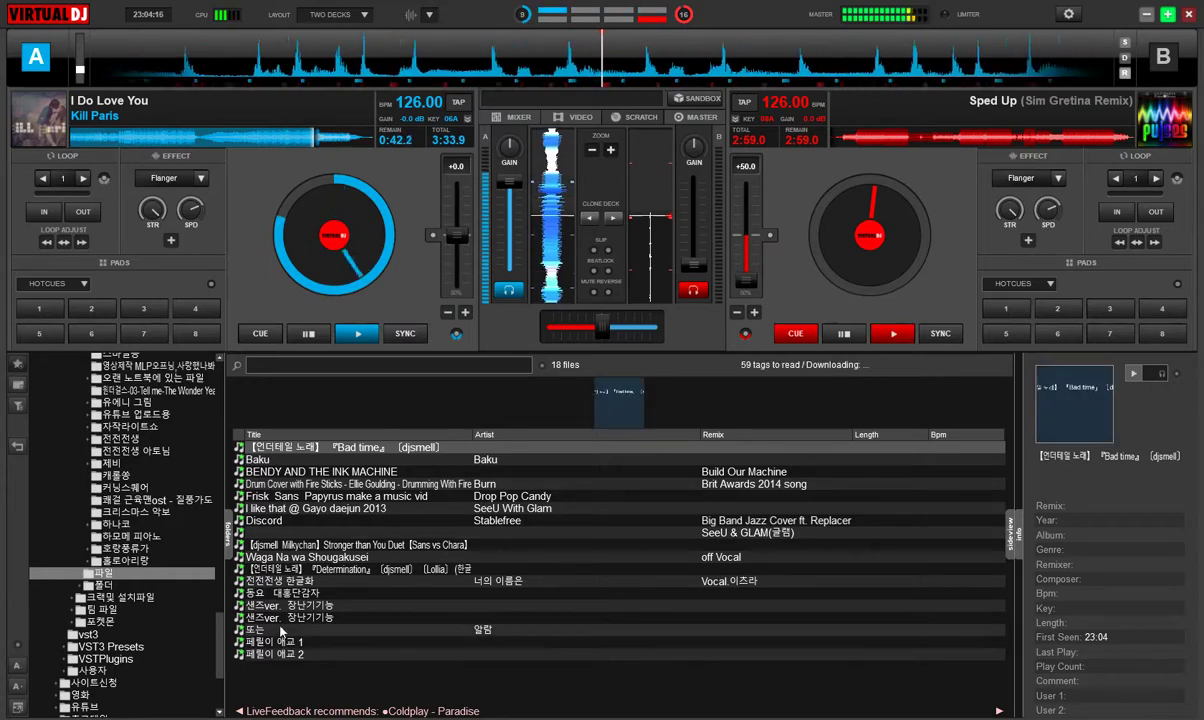
Step: Look through the songs in the 파일 folder, selecting candidates such as BENDY AND THE INK MACHINE, Baku and the Burn drum cover
{"action": "left_click", "coordinate": [399, 485]}
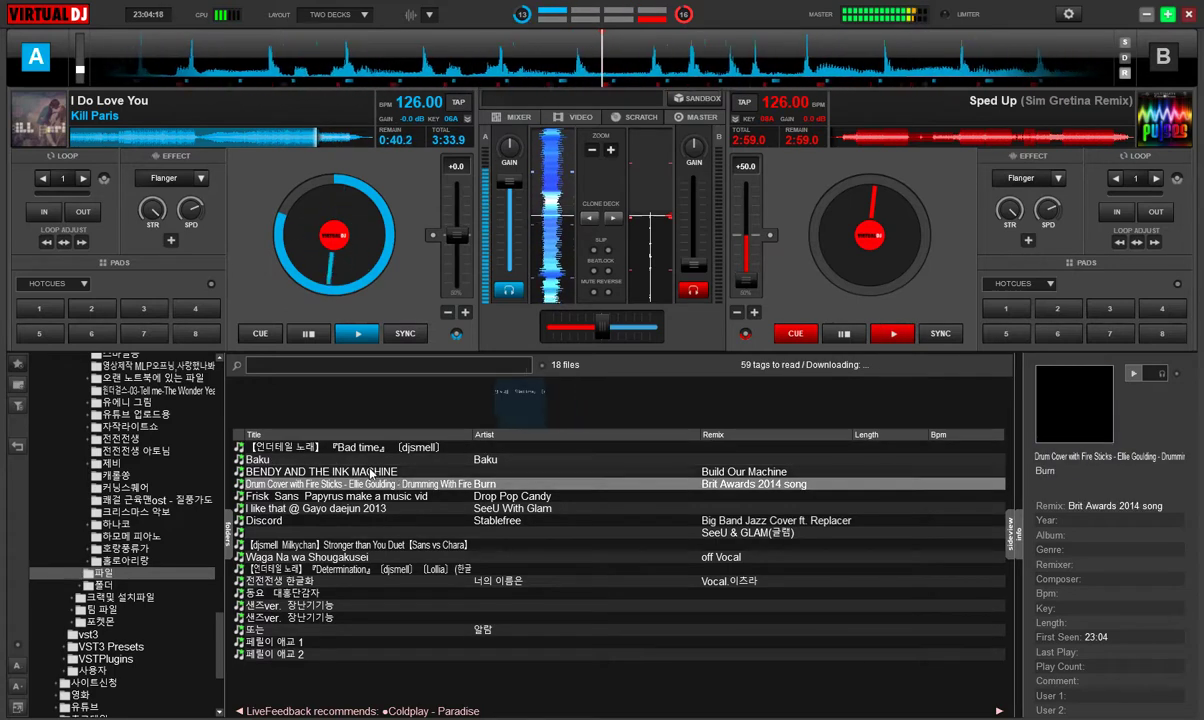
{"action": "left_click", "coordinate": [388, 473]}
{"action": "left_click", "coordinate": [374, 461]}
{"action": "left_click", "coordinate": [379, 485]}
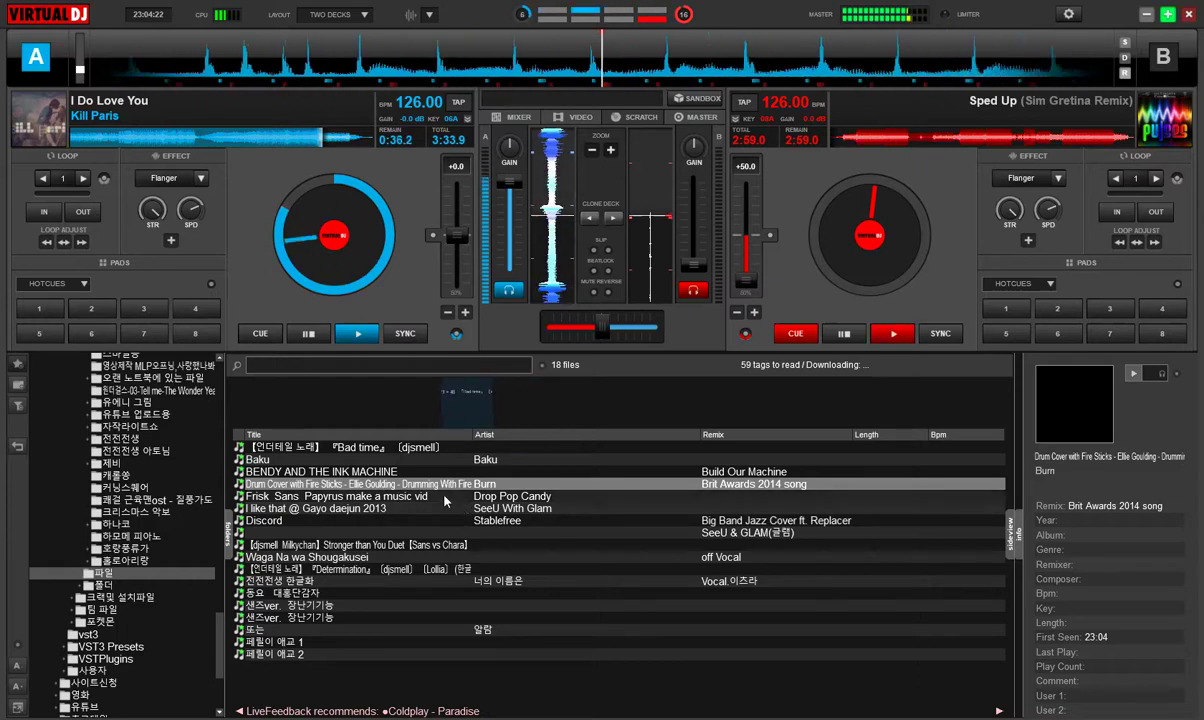
{"action": "left_click", "coordinate": [381, 510]}
{"action": "left_click", "coordinate": [376, 521]}
{"action": "left_click", "coordinate": [371, 485]}
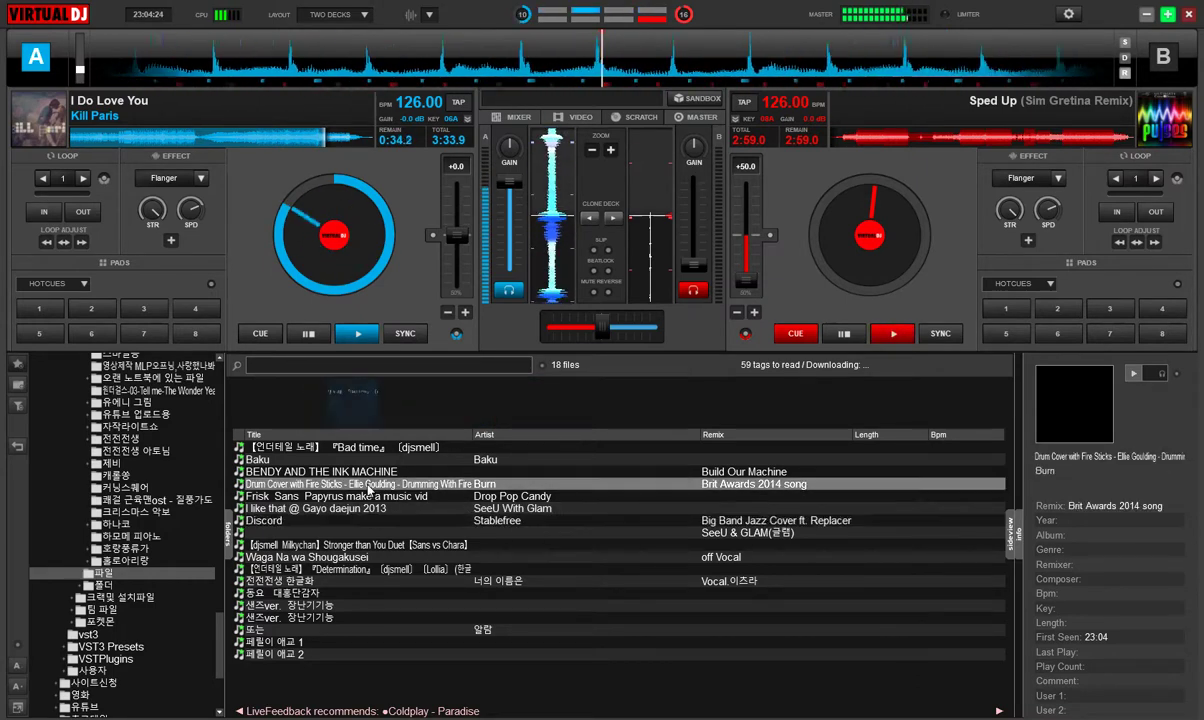
{"action": "left_click", "coordinate": [367, 449]}
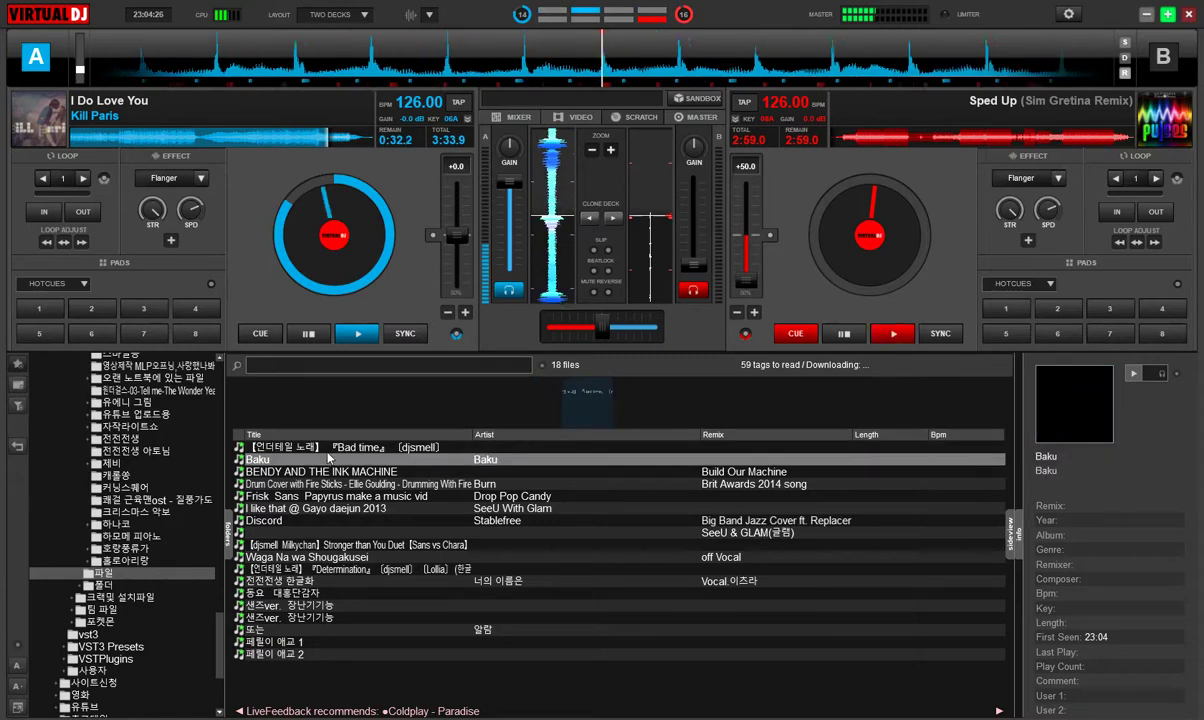
Step: Load 【언더테일 노래】 『Bad time』 onto deck B and set its BPM to 126
{"action": "left_click_drag", "start_coordinate": [393, 452], "coordinate": [1012, 218]}
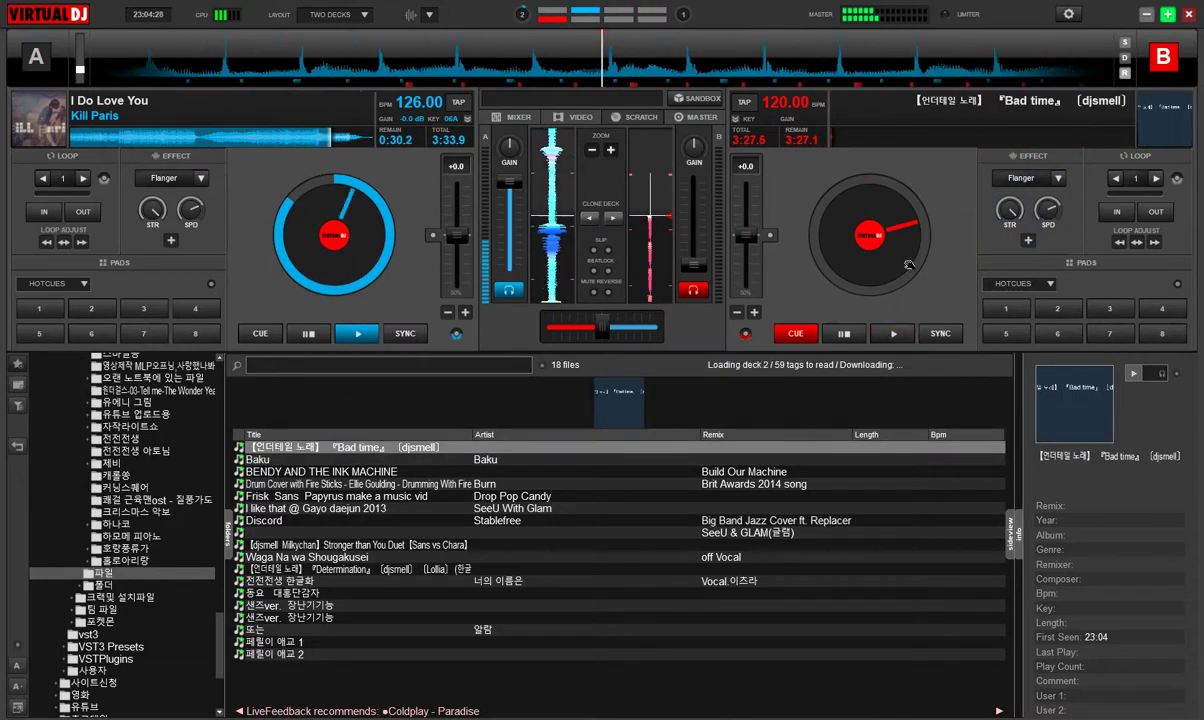
{"action": "left_click", "coordinate": [796, 113]}
{"action": "double_click", "coordinate": [629, 459]}
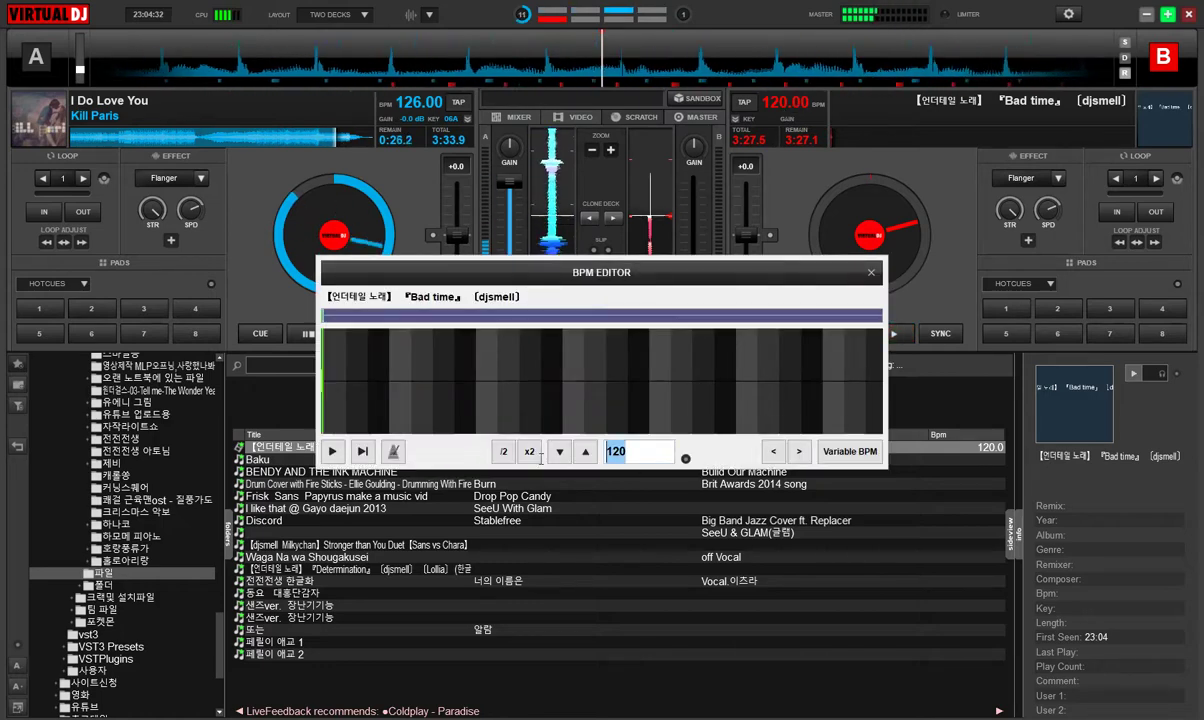
{"action": "type", "text": "126"}
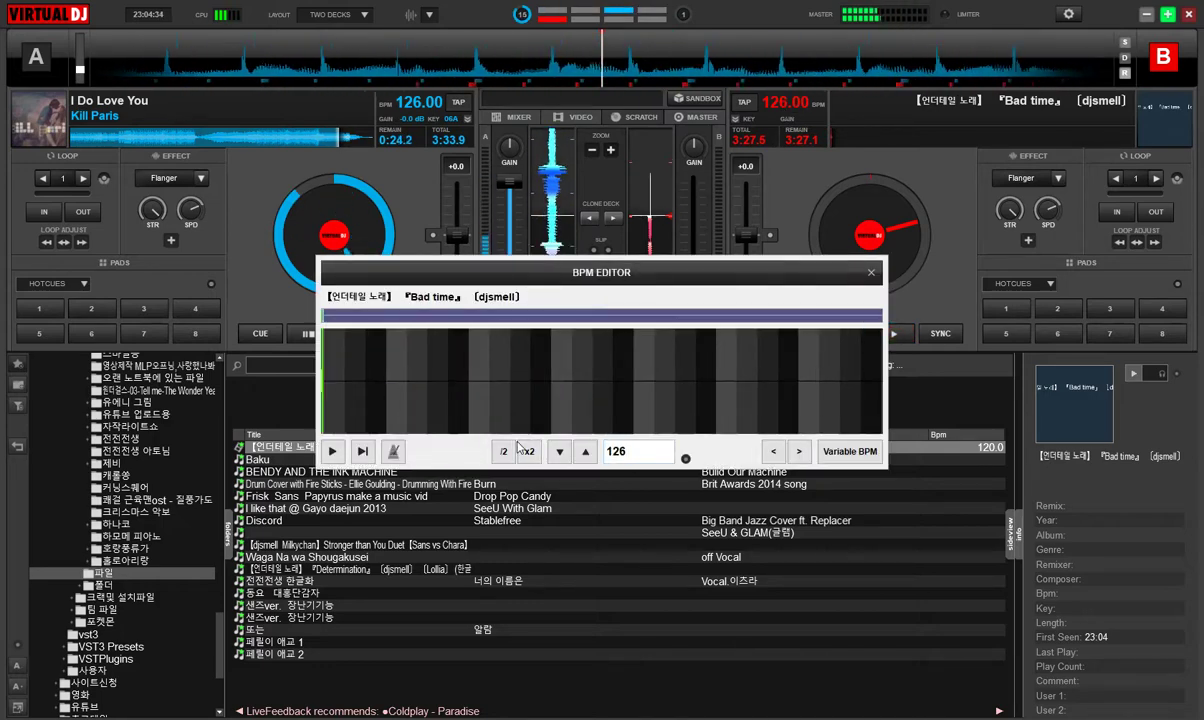
{"action": "left_click", "coordinate": [871, 272]}
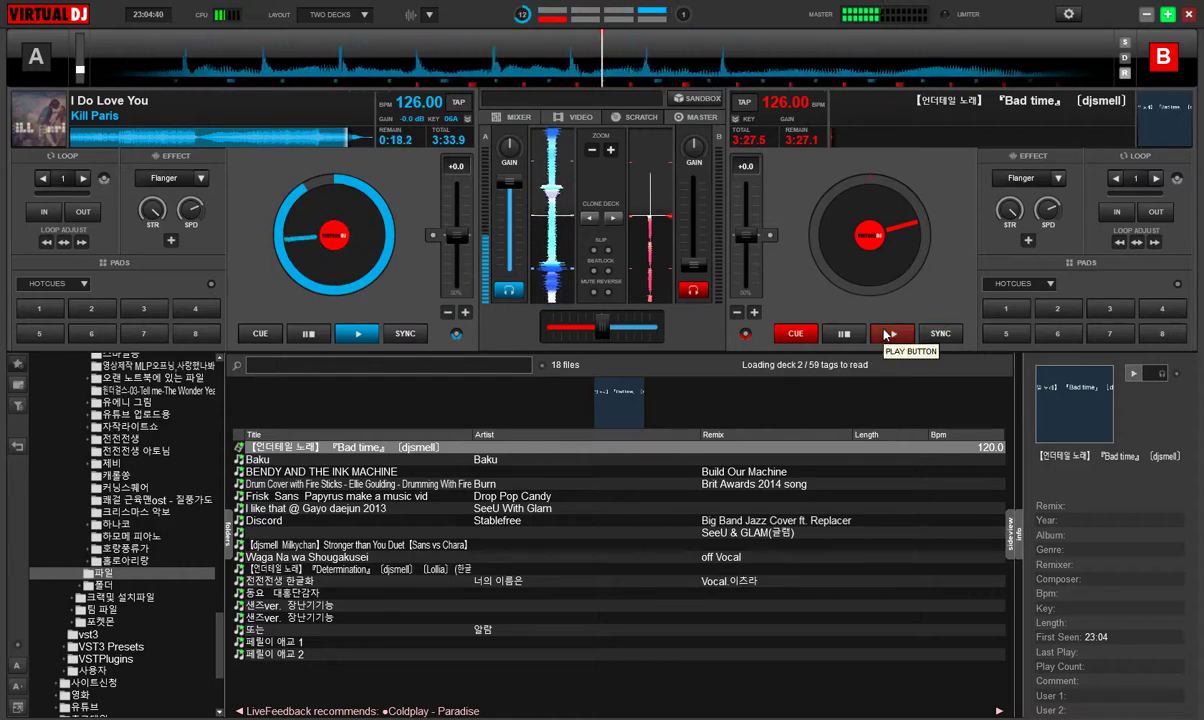
{"action": "left_click", "coordinate": [745, 334]}
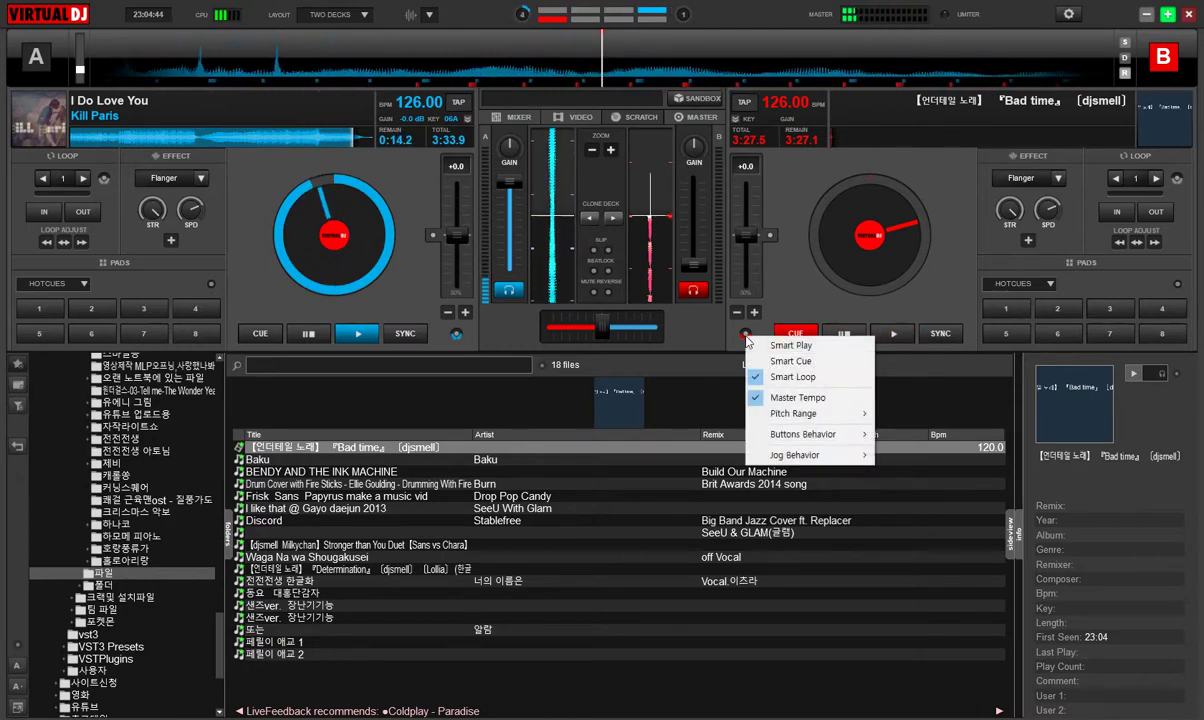
{"action": "left_click", "coordinate": [921, 310]}
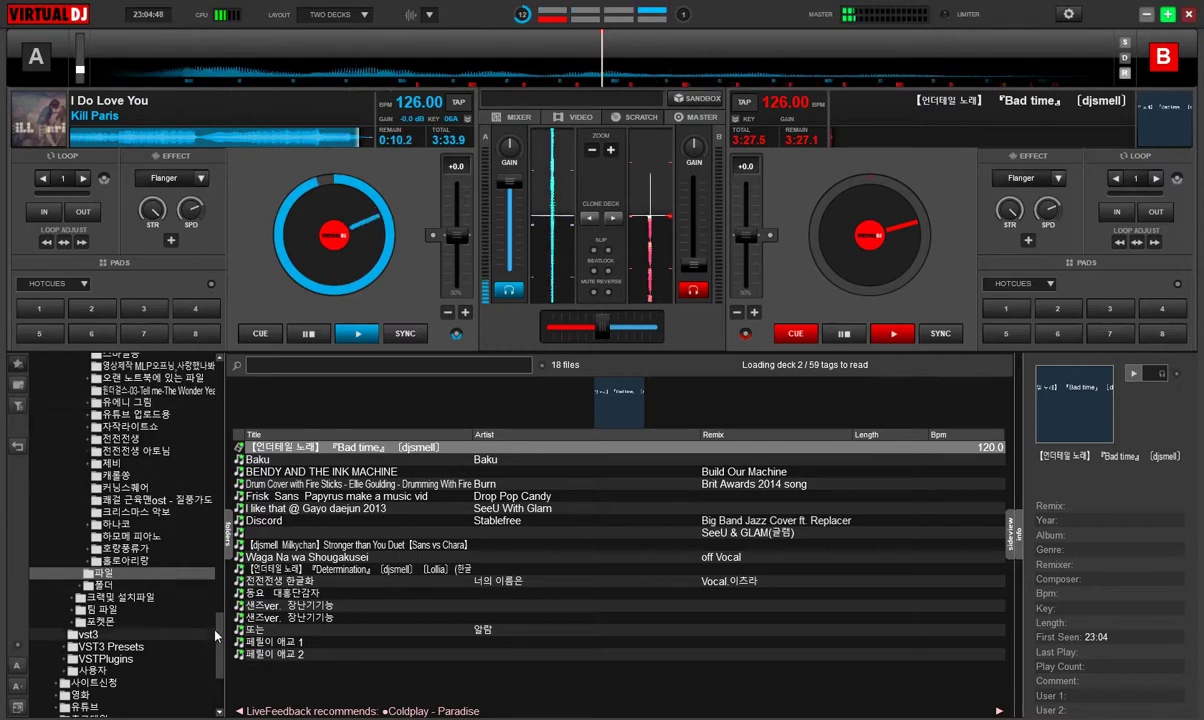
Step: Collapse the Hard Drives branch and the whole Local Music branch of the folder tree
{"action": "left_click_drag", "start_coordinate": [216, 620], "coordinate": [227, 300]}
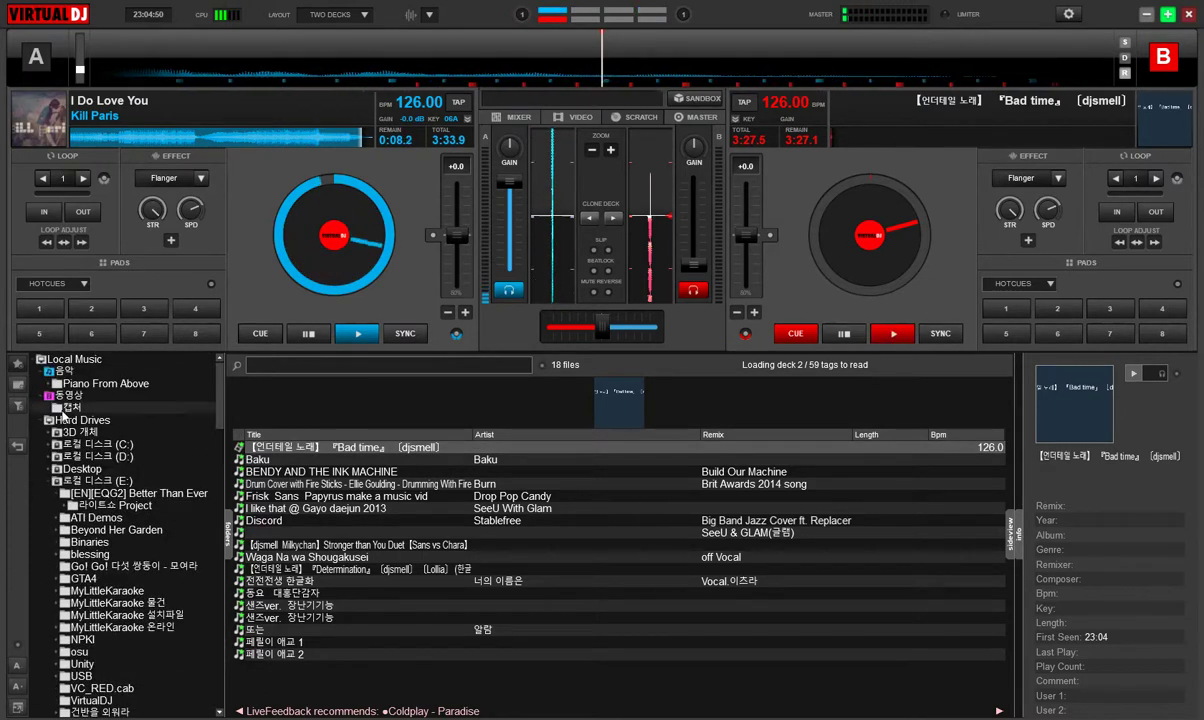
{"action": "left_click", "coordinate": [40, 422]}
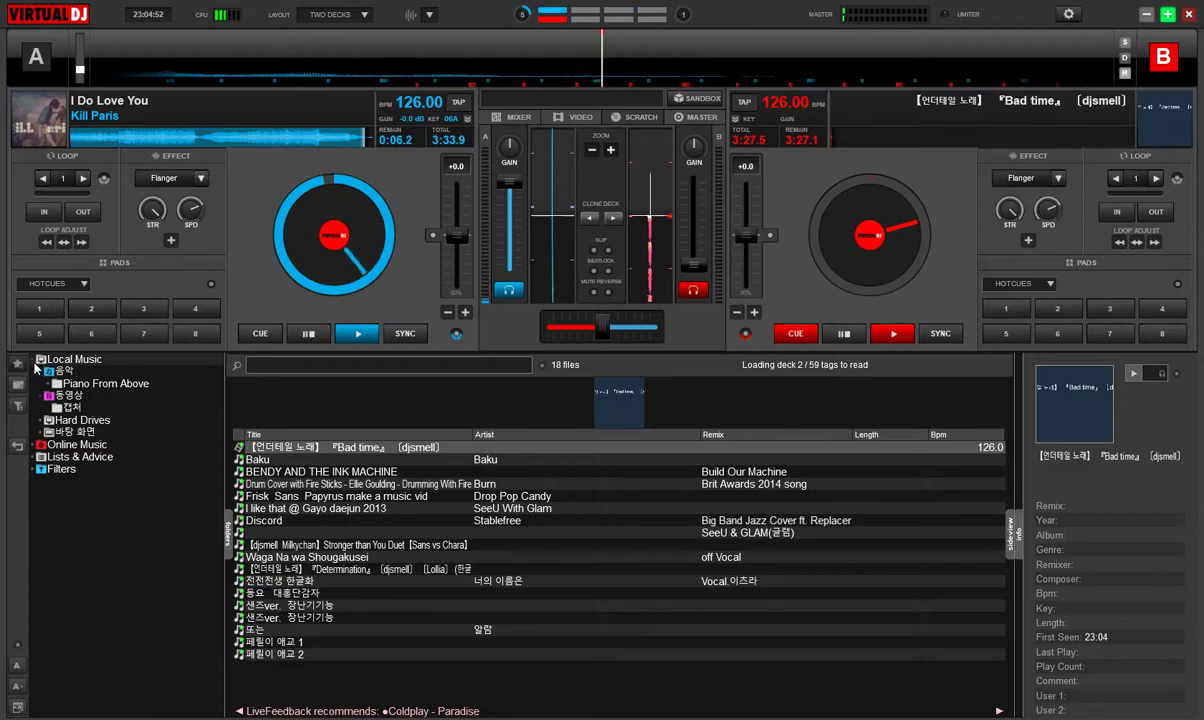
{"action": "left_click", "coordinate": [40, 359]}
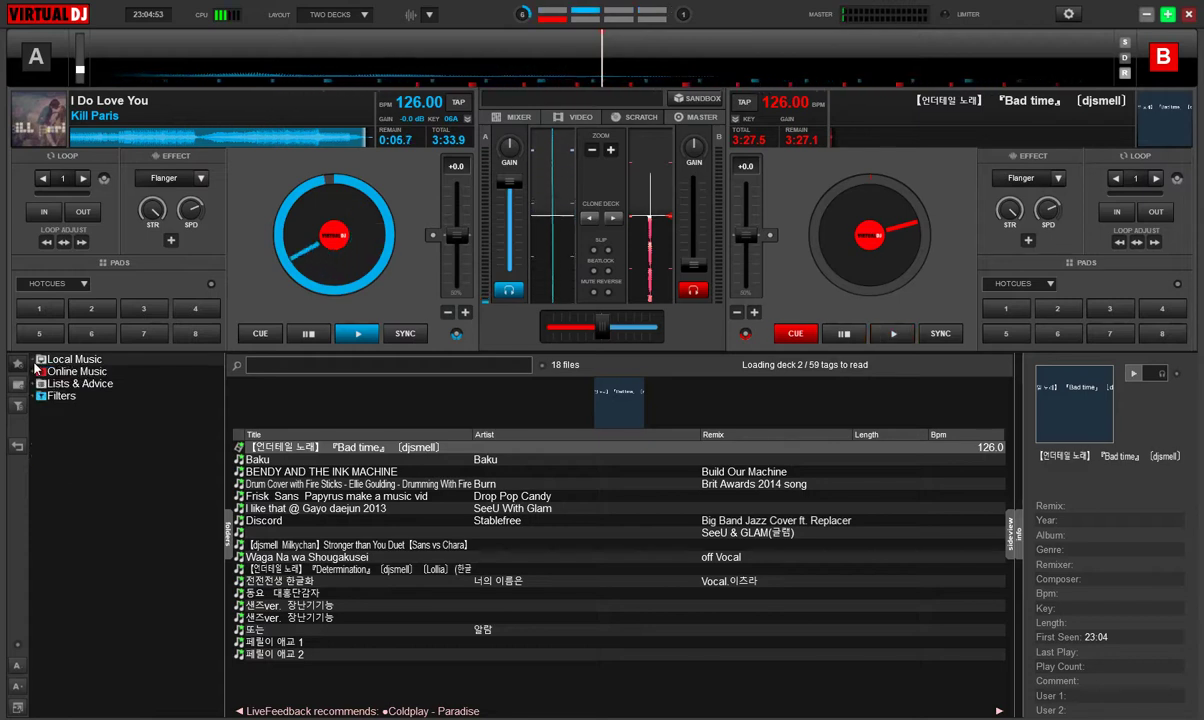
{"action": "left_click", "coordinate": [310, 335]}
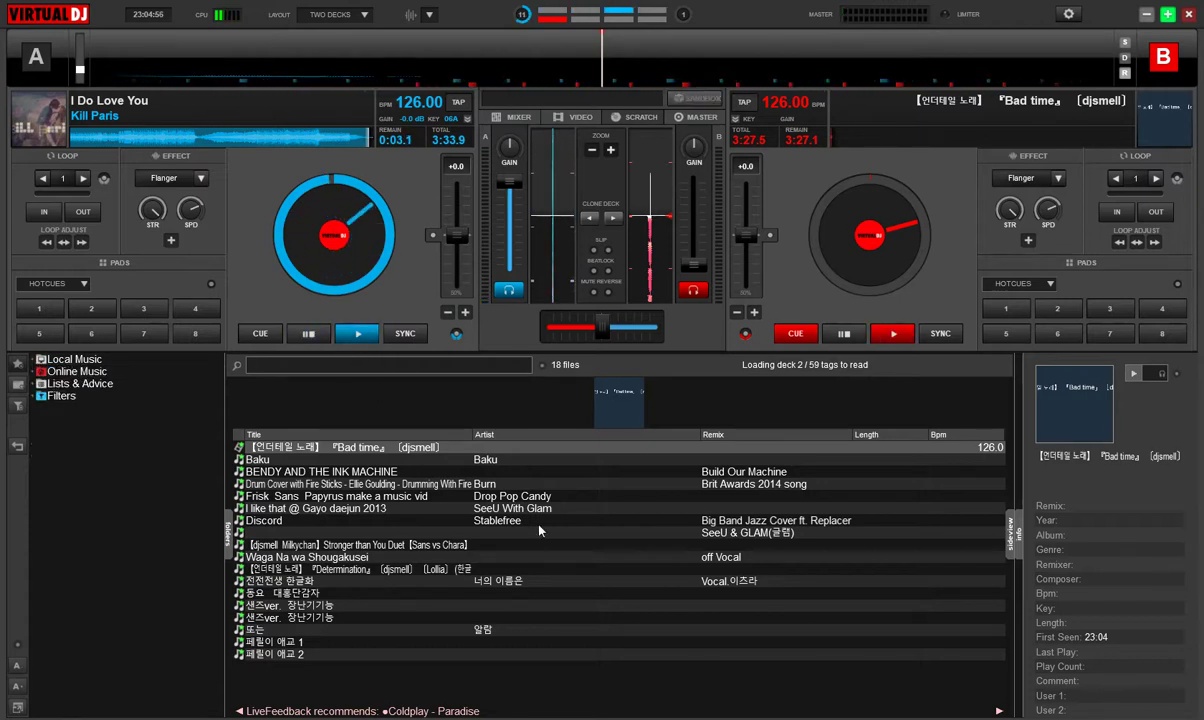